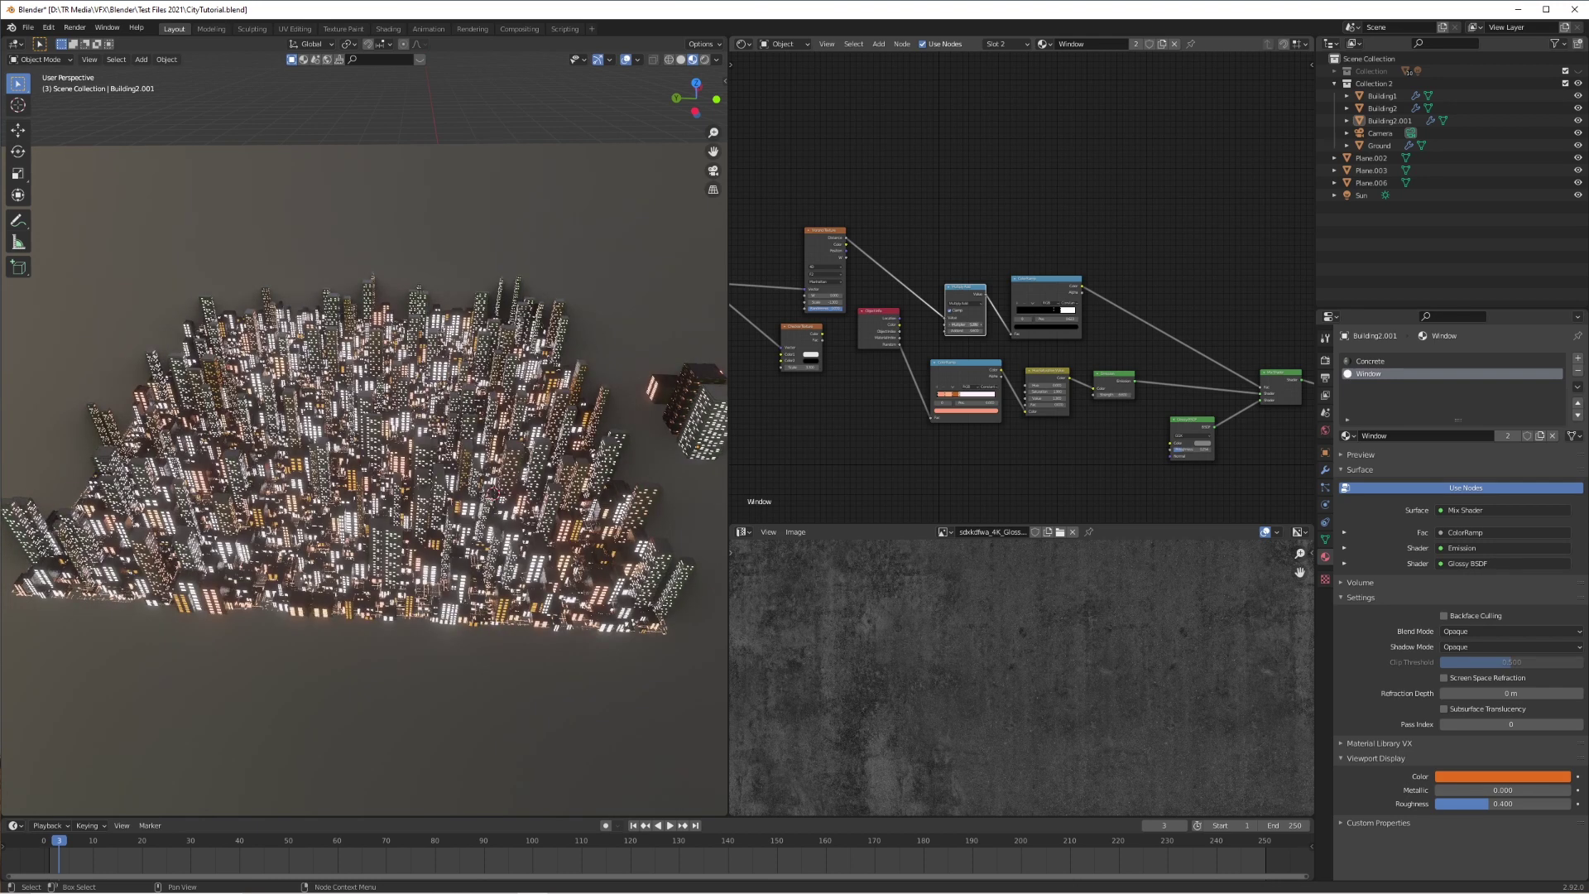
# Examine the lit night city from several angles and distances
pyautogui.moveTo(538, 430); pyautogui.dragTo(584, 371, button='middle')
pyautogui.scroll(-4, 304, 470)
pyautogui.moveTo(305, 470); pyautogui.dragTo(370, 451, button='middle')
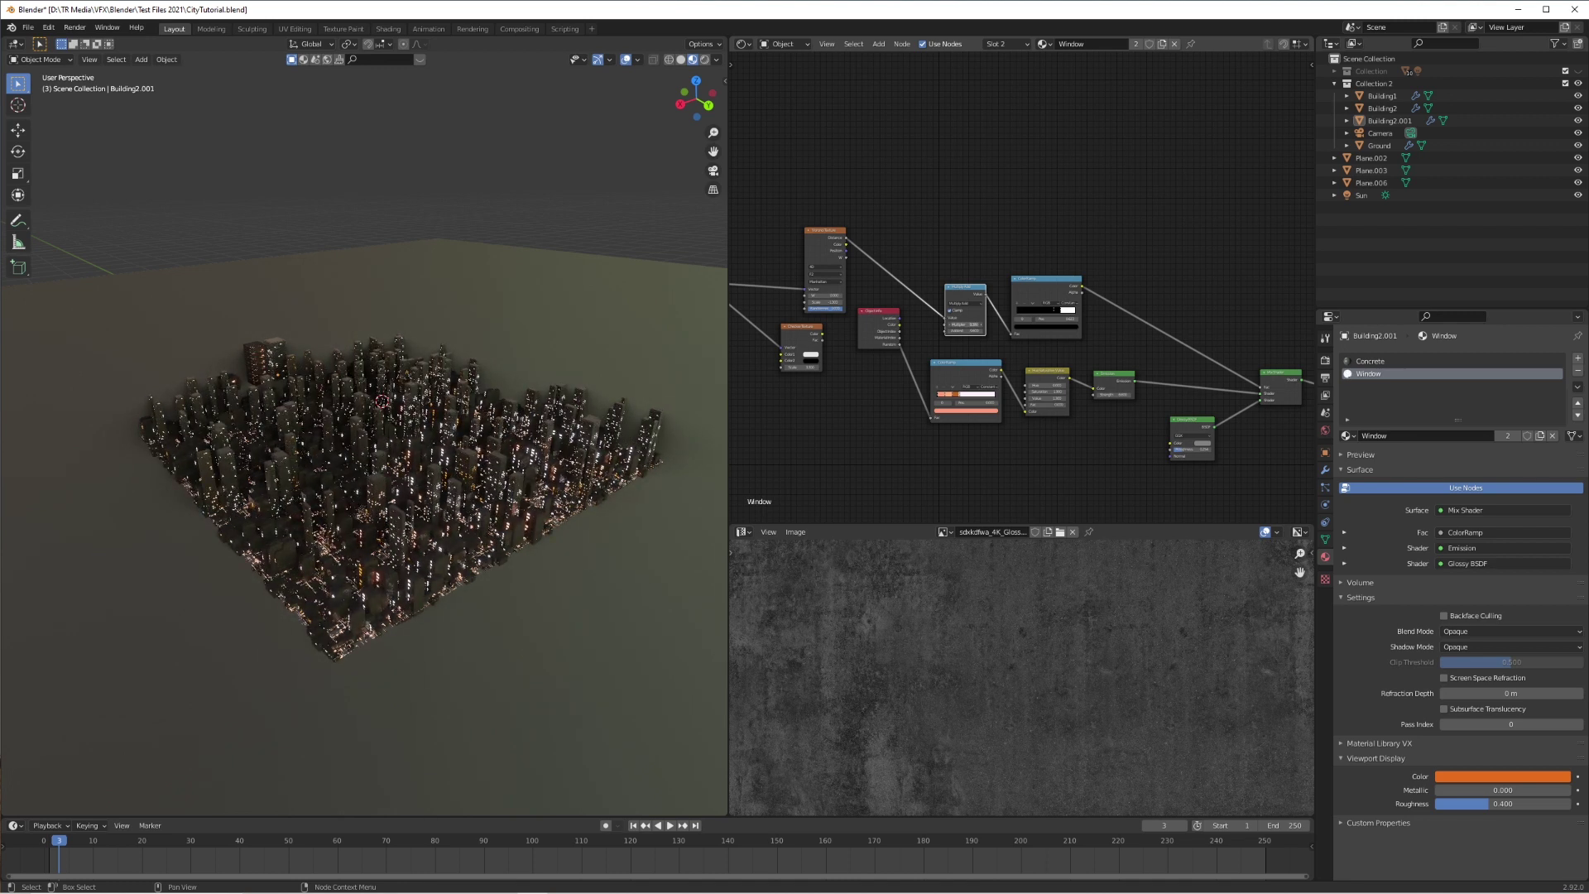
pyautogui.moveTo(437, 454); pyautogui.dragTo(326, 484, button='middle')
pyautogui.scroll(2, 470, 494)
pyautogui.keyDown('shift'); pyautogui.moveTo(579, 556); pyautogui.dragTo(452, 420, button='middle'); pyautogui.keyUp('shift')
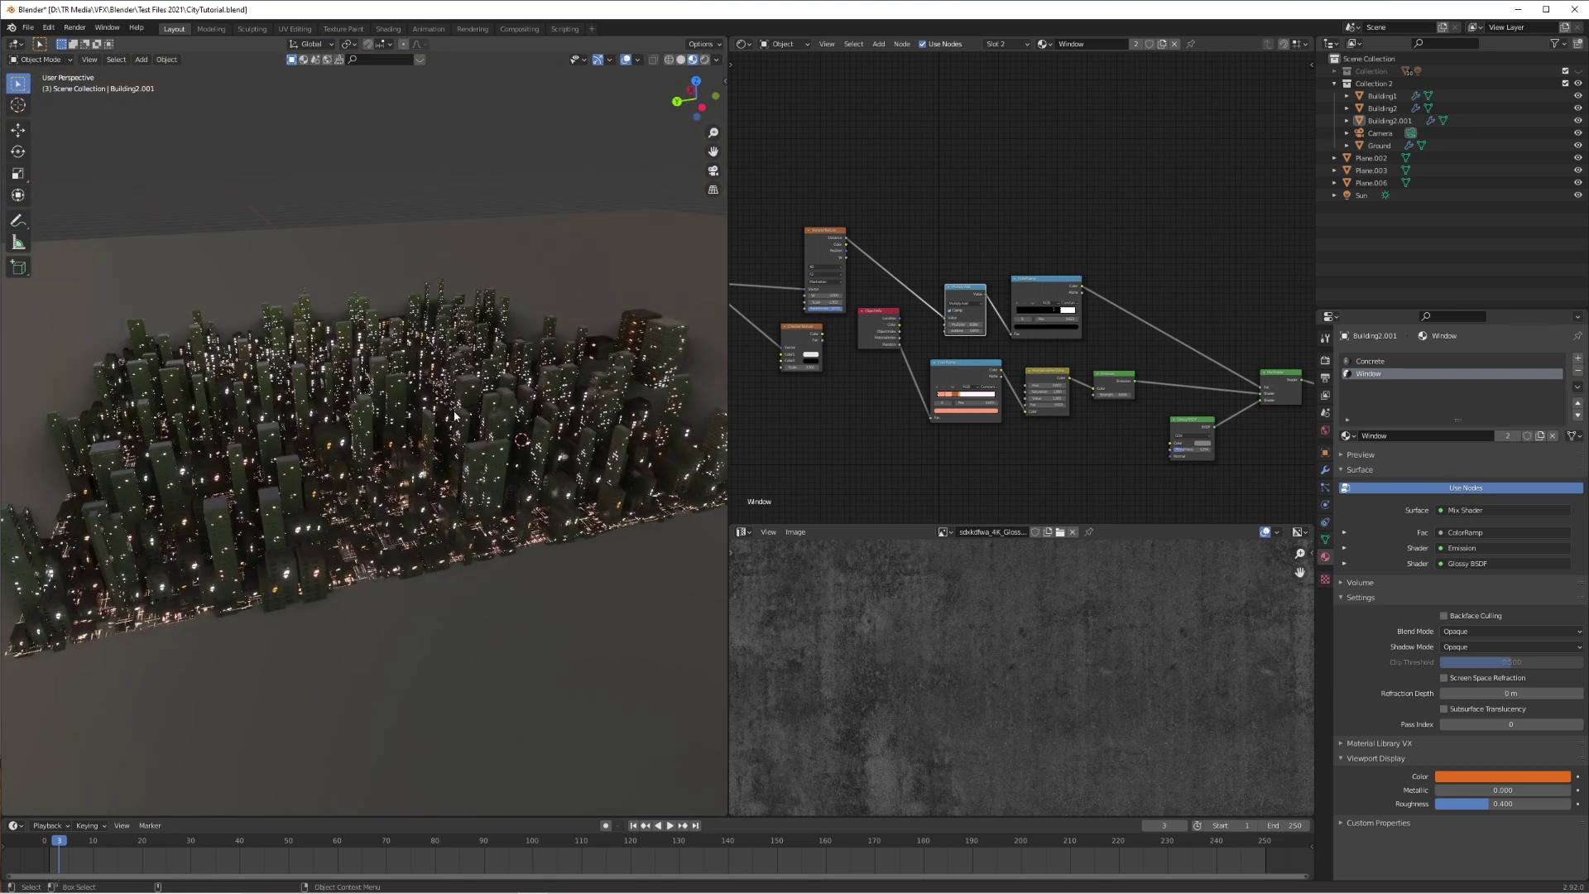
pyautogui.moveTo(455, 416); pyautogui.dragTo(280, 443, button='middle')
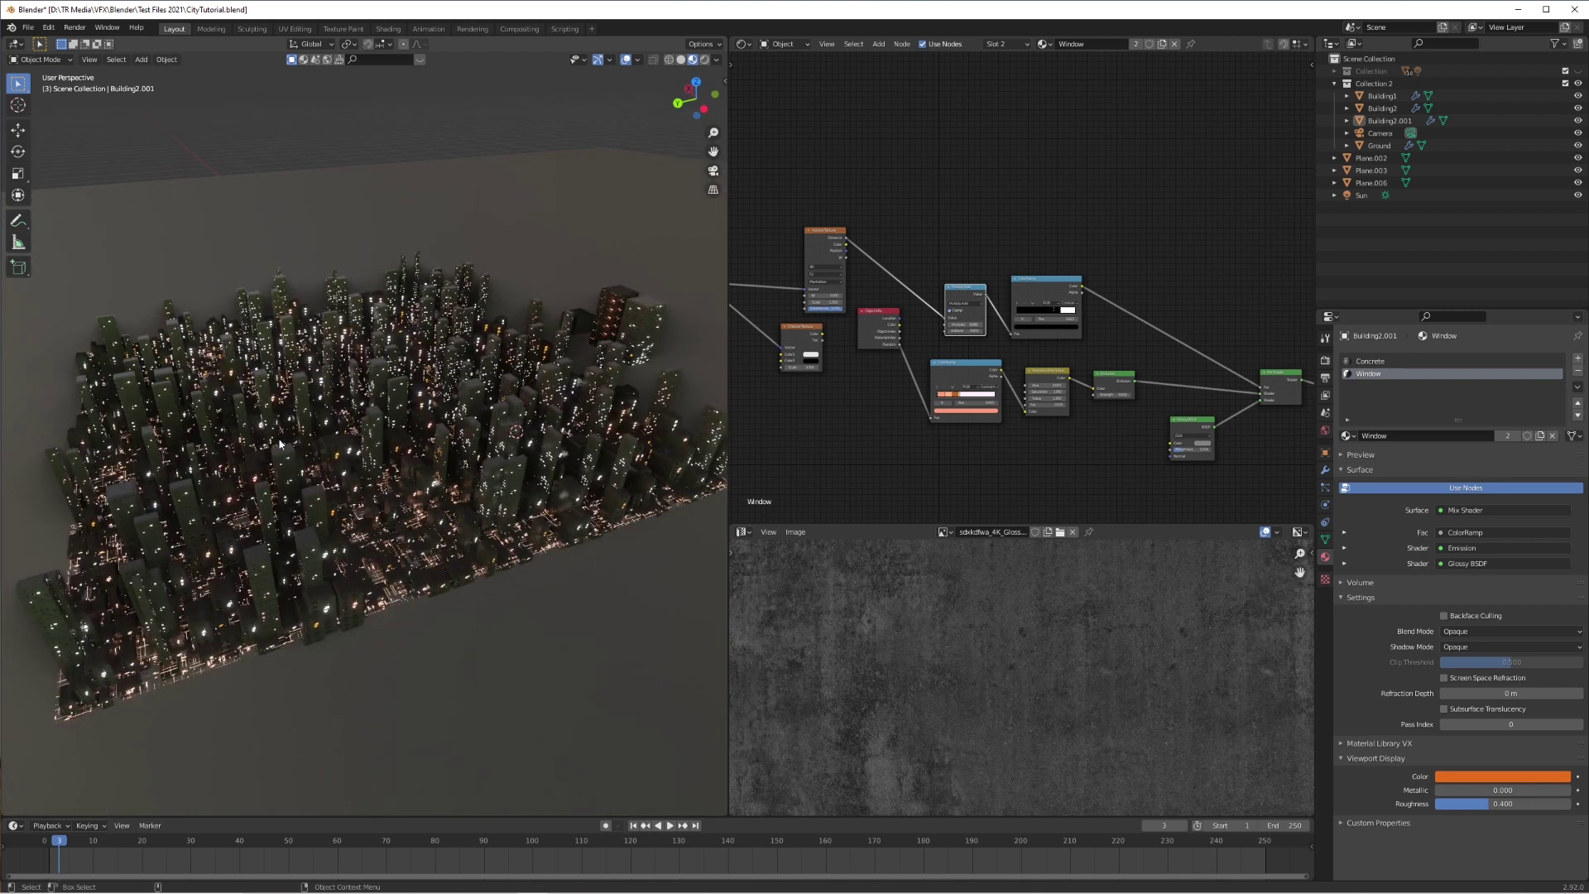
pyautogui.scroll(-2, 434, 451)
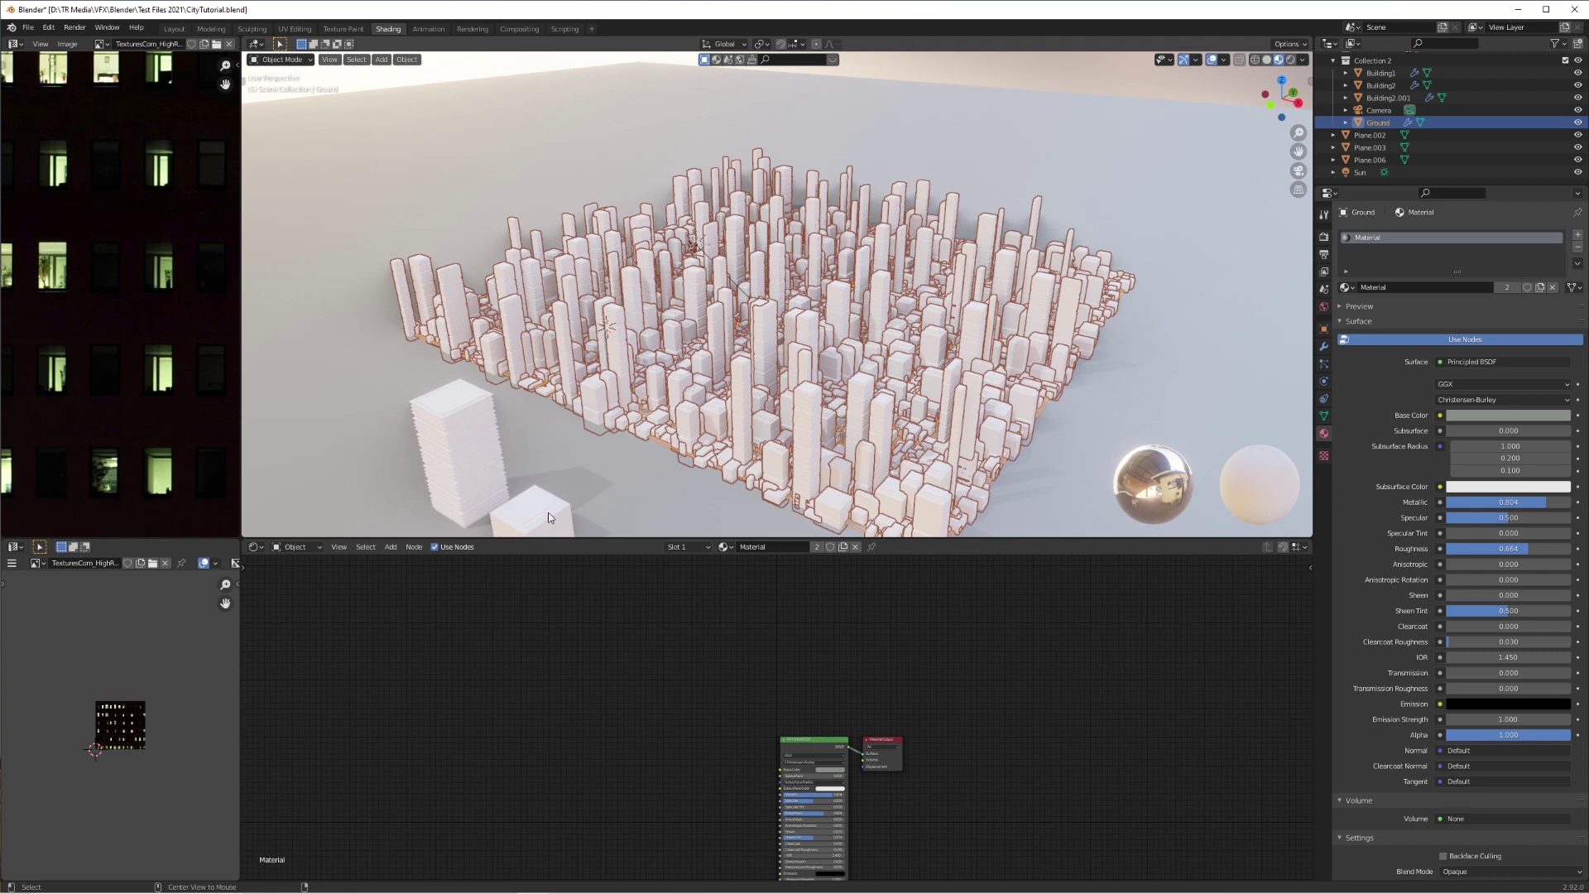
# Create a new material on Building1, the small box building beside the city
pyautogui.keyDown('alt'); pyautogui.middleClick(548, 517); pyautogui.keyUp('alt')
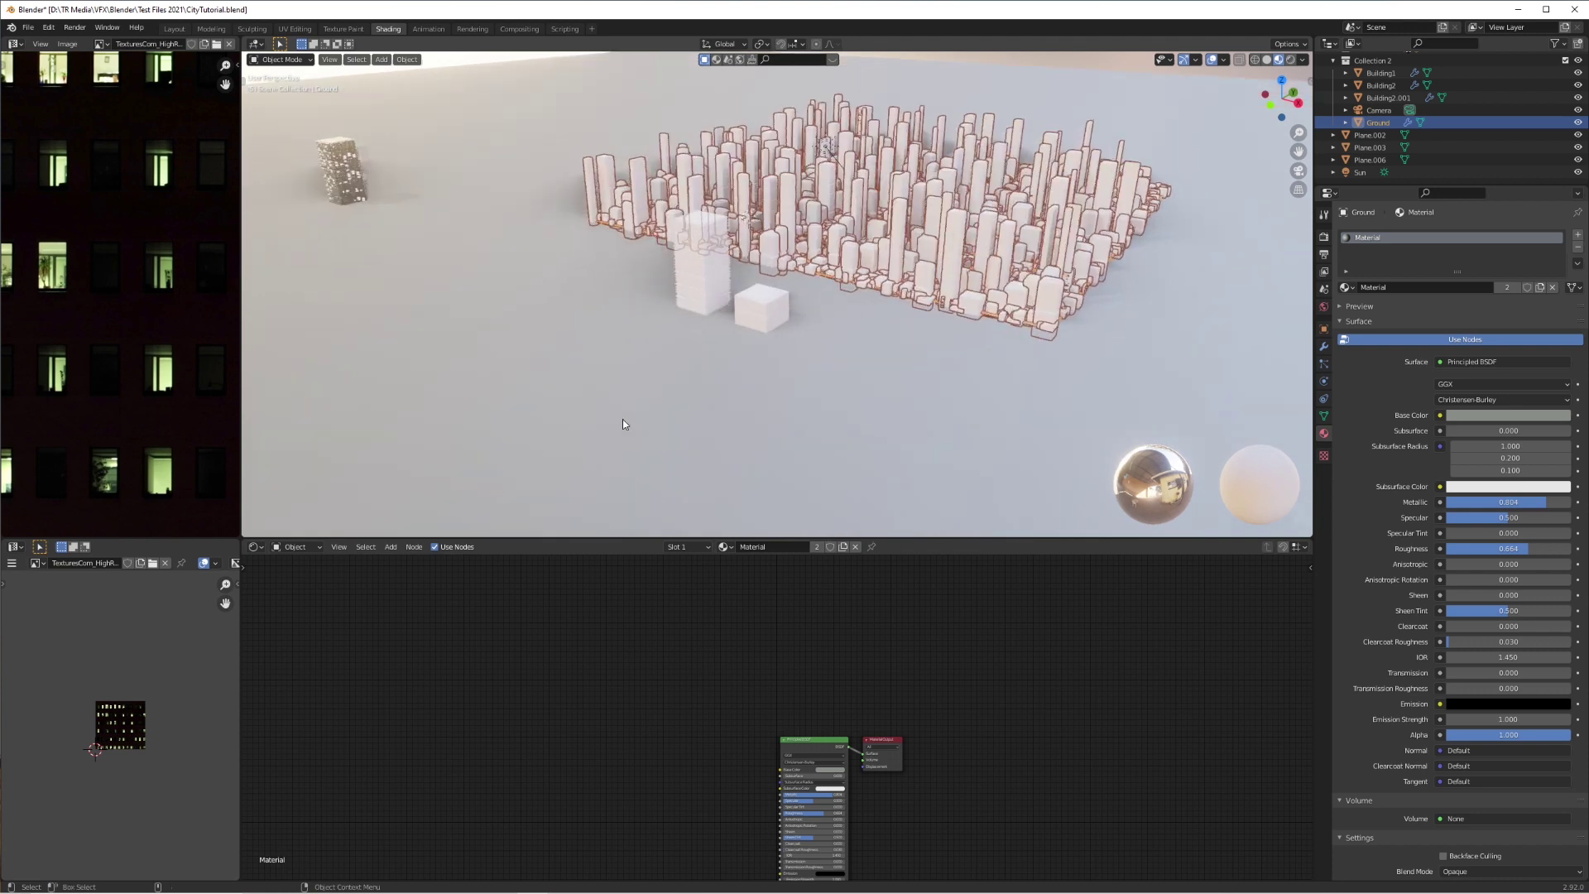
pyautogui.scroll(7, 771, 334)
pyautogui.click(769, 334)
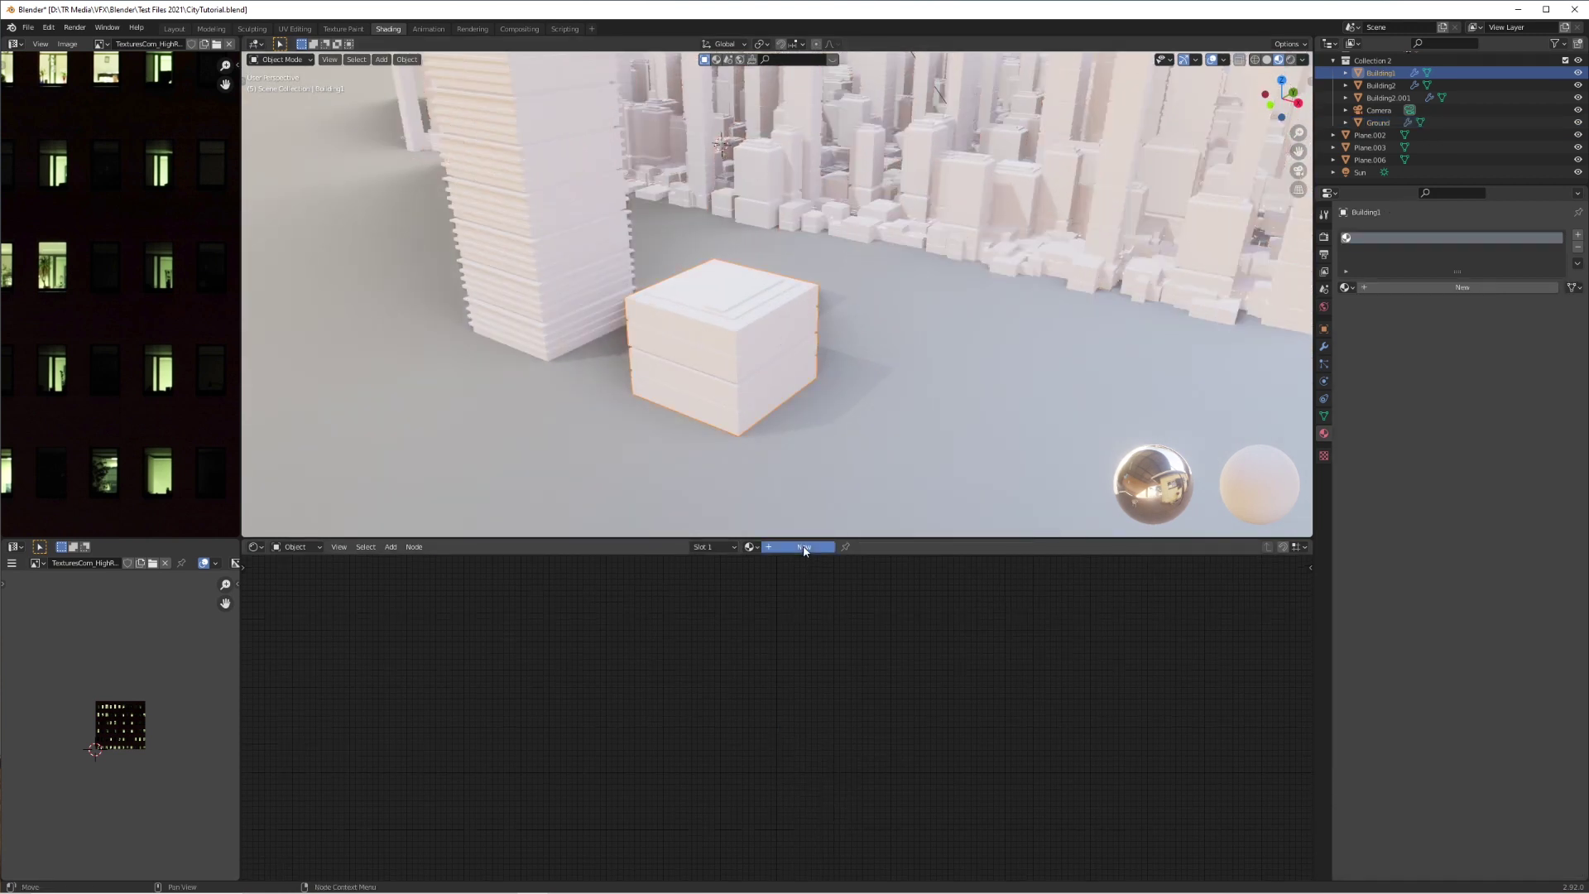
pyautogui.click(802, 547)
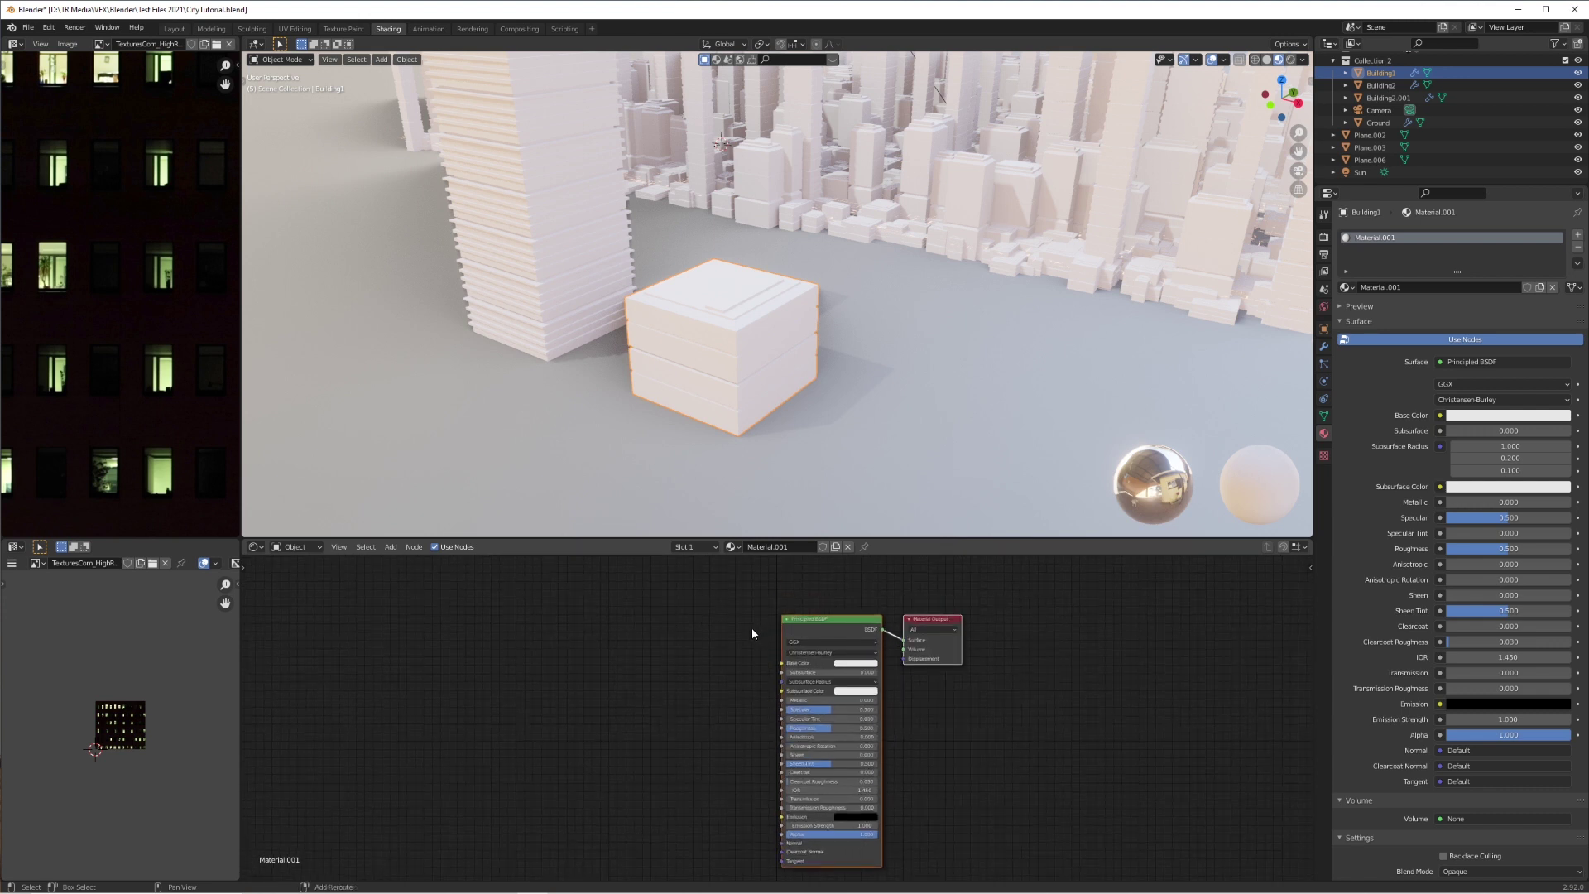
# Space out the Principled BSDF and Material Output nodes and enlarge the node editor
pyautogui.scroll(-2, 713, 618)
pyautogui.scroll(1, 712, 618)
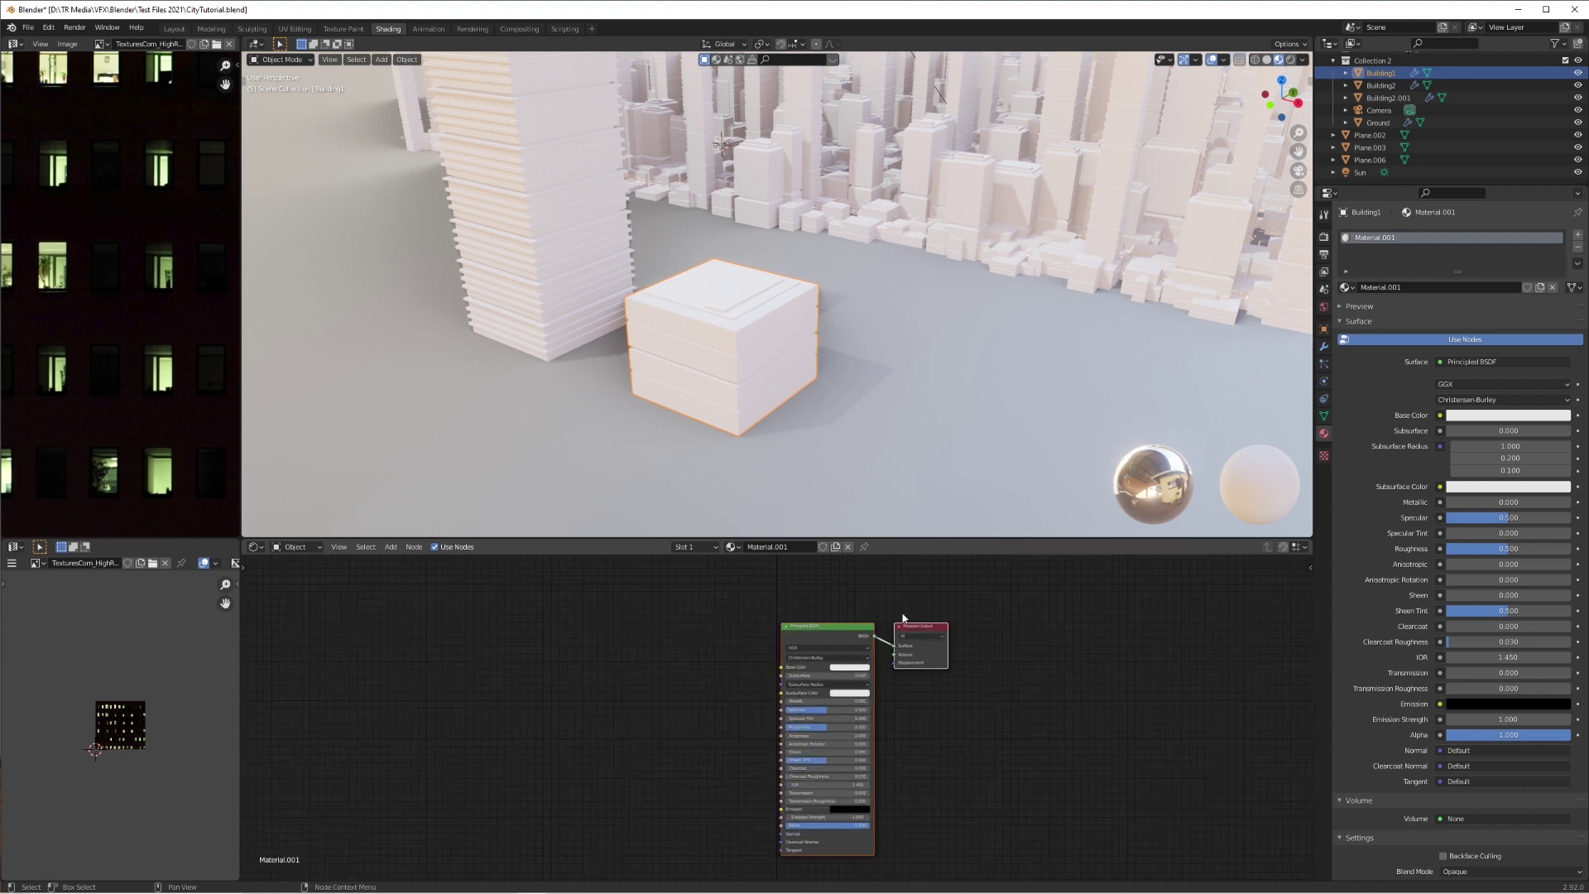
pyautogui.moveTo(910, 626); pyautogui.dragTo(1049, 606)
pyautogui.moveTo(853, 626); pyautogui.dragTo(845, 650)
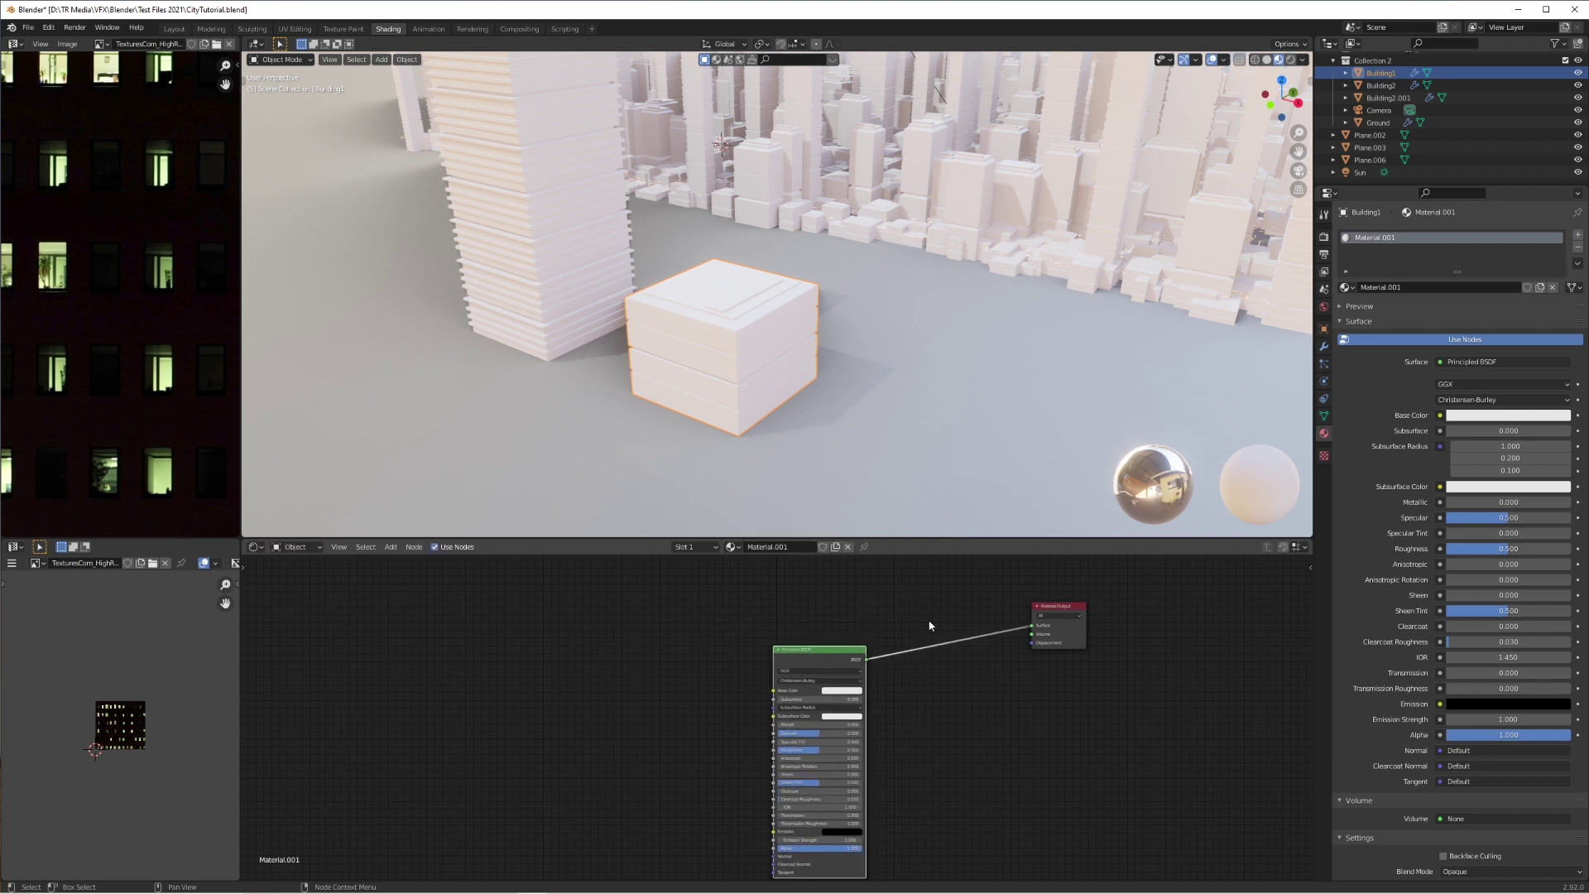
pyautogui.moveTo(869, 539); pyautogui.dragTo(857, 395)
pyautogui.scroll(1, 847, 282)
pyautogui.scroll(2, 720, 281)
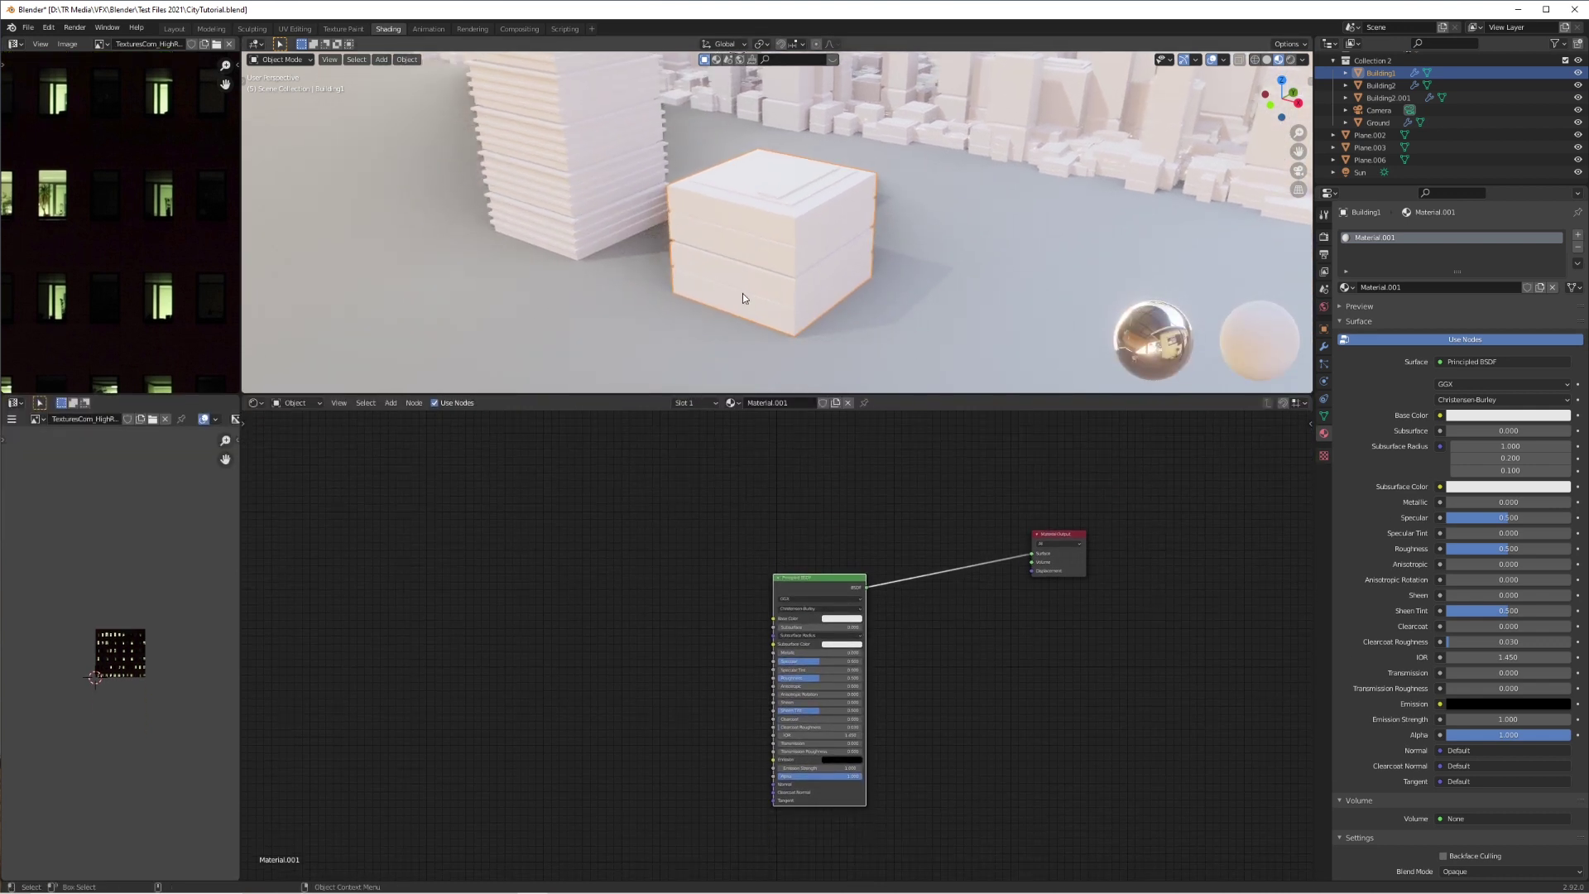
pyautogui.scroll(1, 832, 572)
# Add an Image Texture with Mapping and Texture Coordinate nodes to the Base Color, using the TexturesCom_Build seamless facade image
pyautogui.hotkey('ctrl', 't')
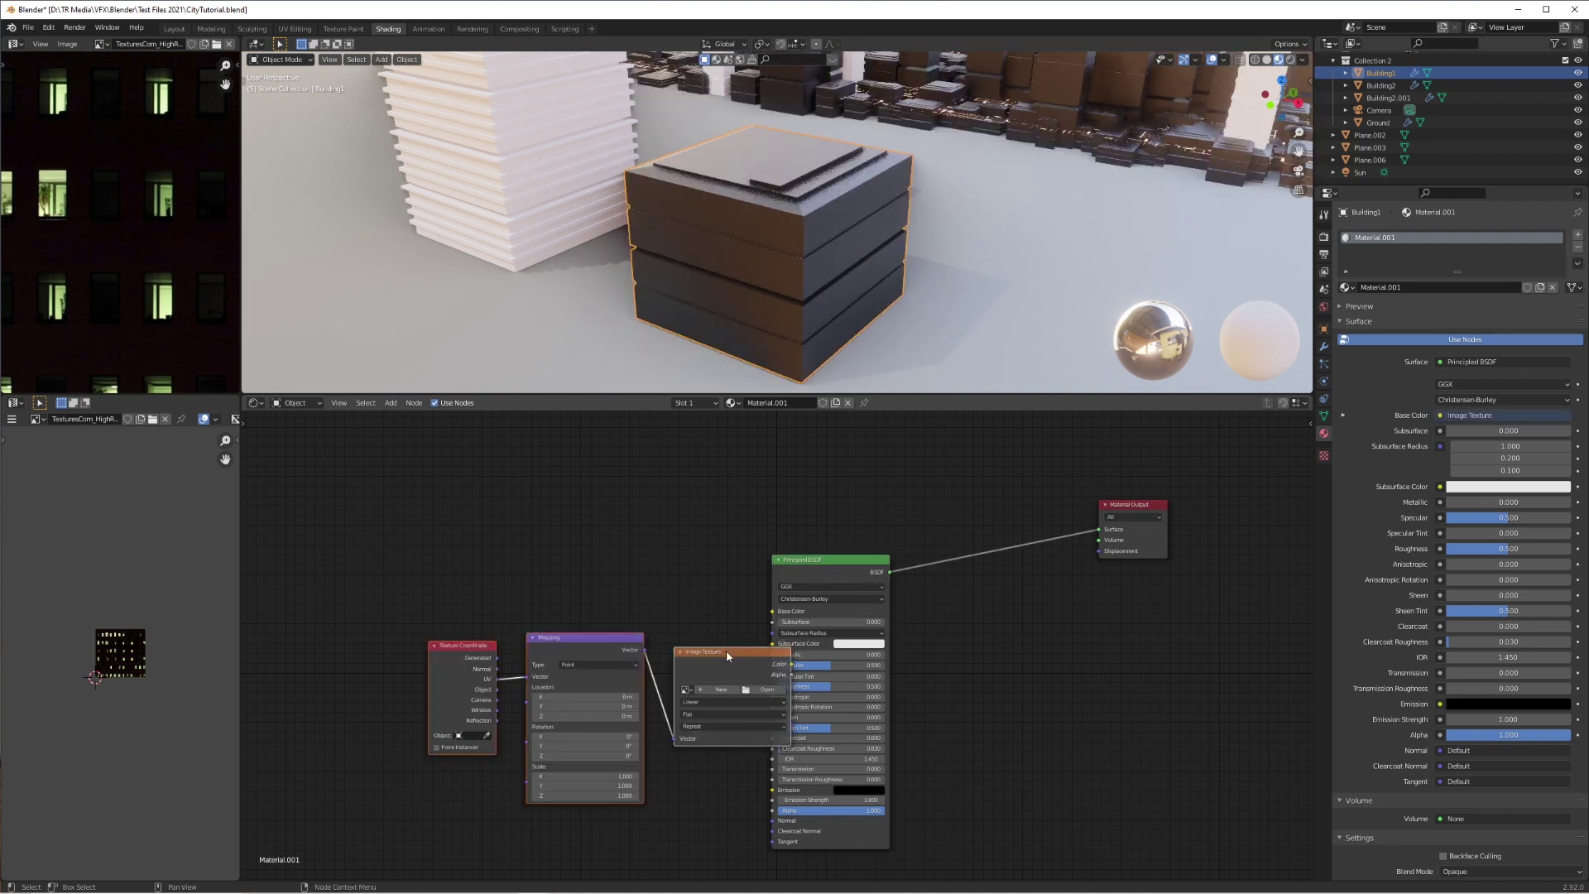
pyautogui.moveTo(727, 649); pyautogui.dragTo(623, 590)
pyautogui.click(571, 626)
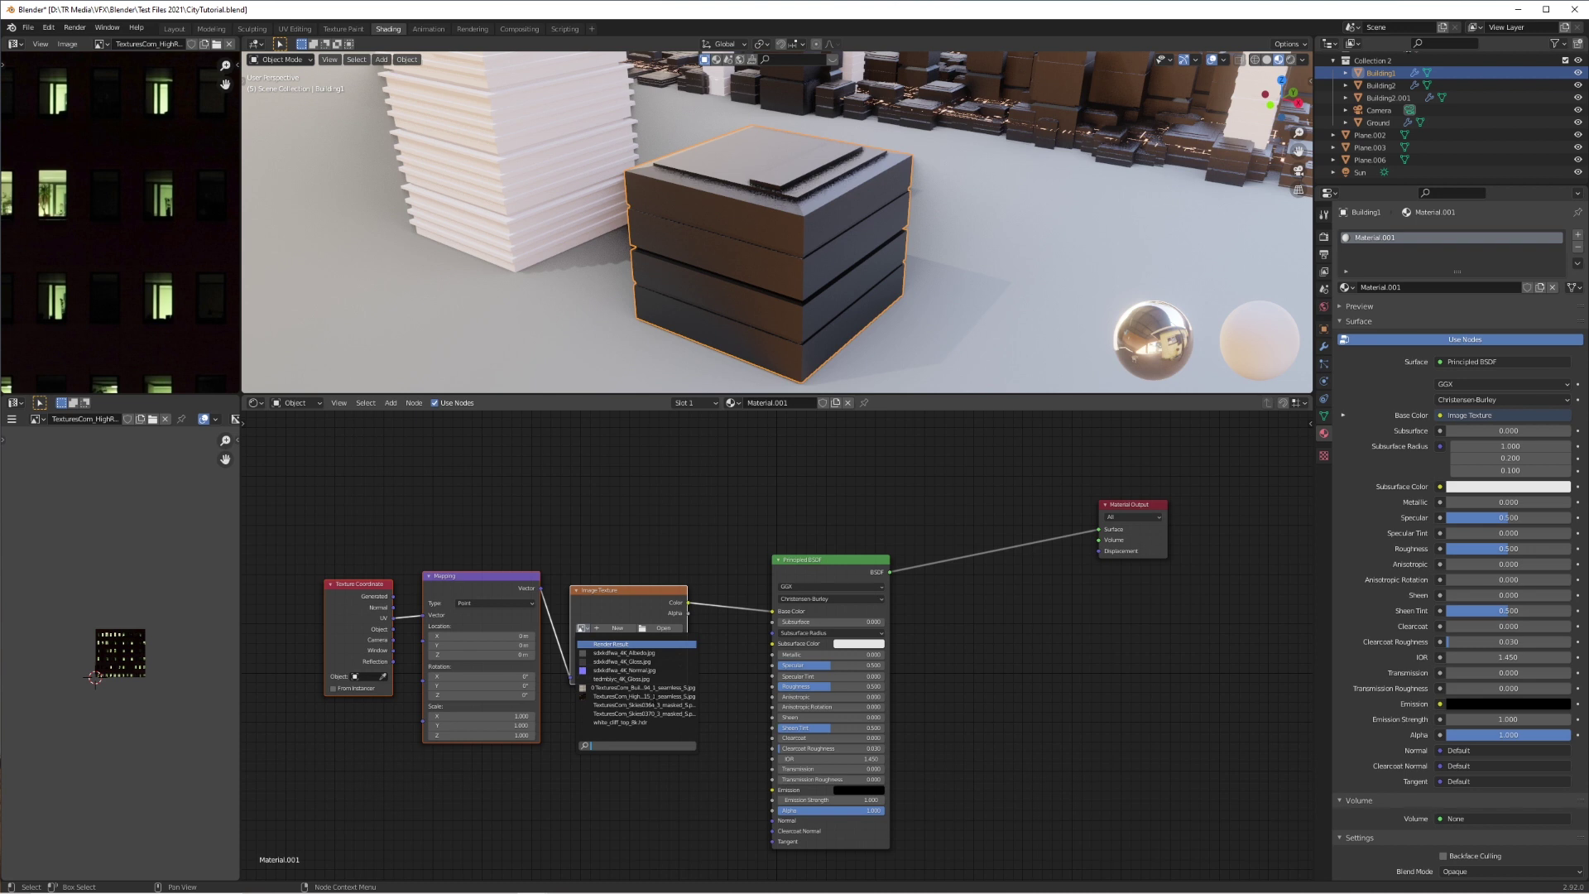
pyautogui.click(659, 688)
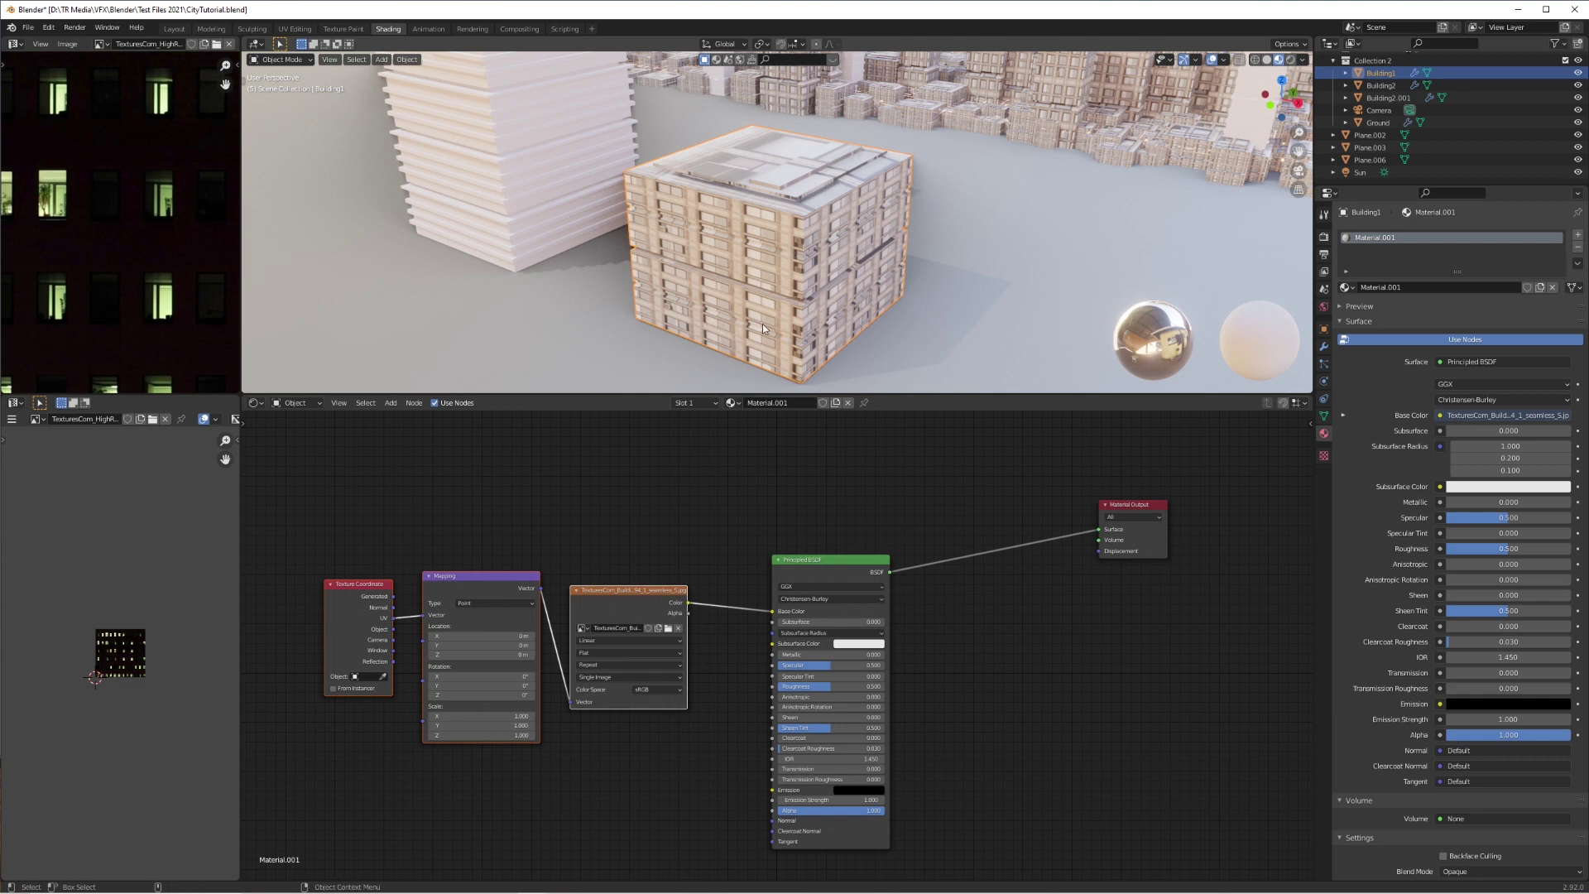
pyautogui.moveTo(762, 325)
pyautogui.mouseDown(button='middle')
pyautogui.moveTo(825, 261)
pyautogui.moveTo(783, 304)
pyautogui.mouseUp(button='middle')
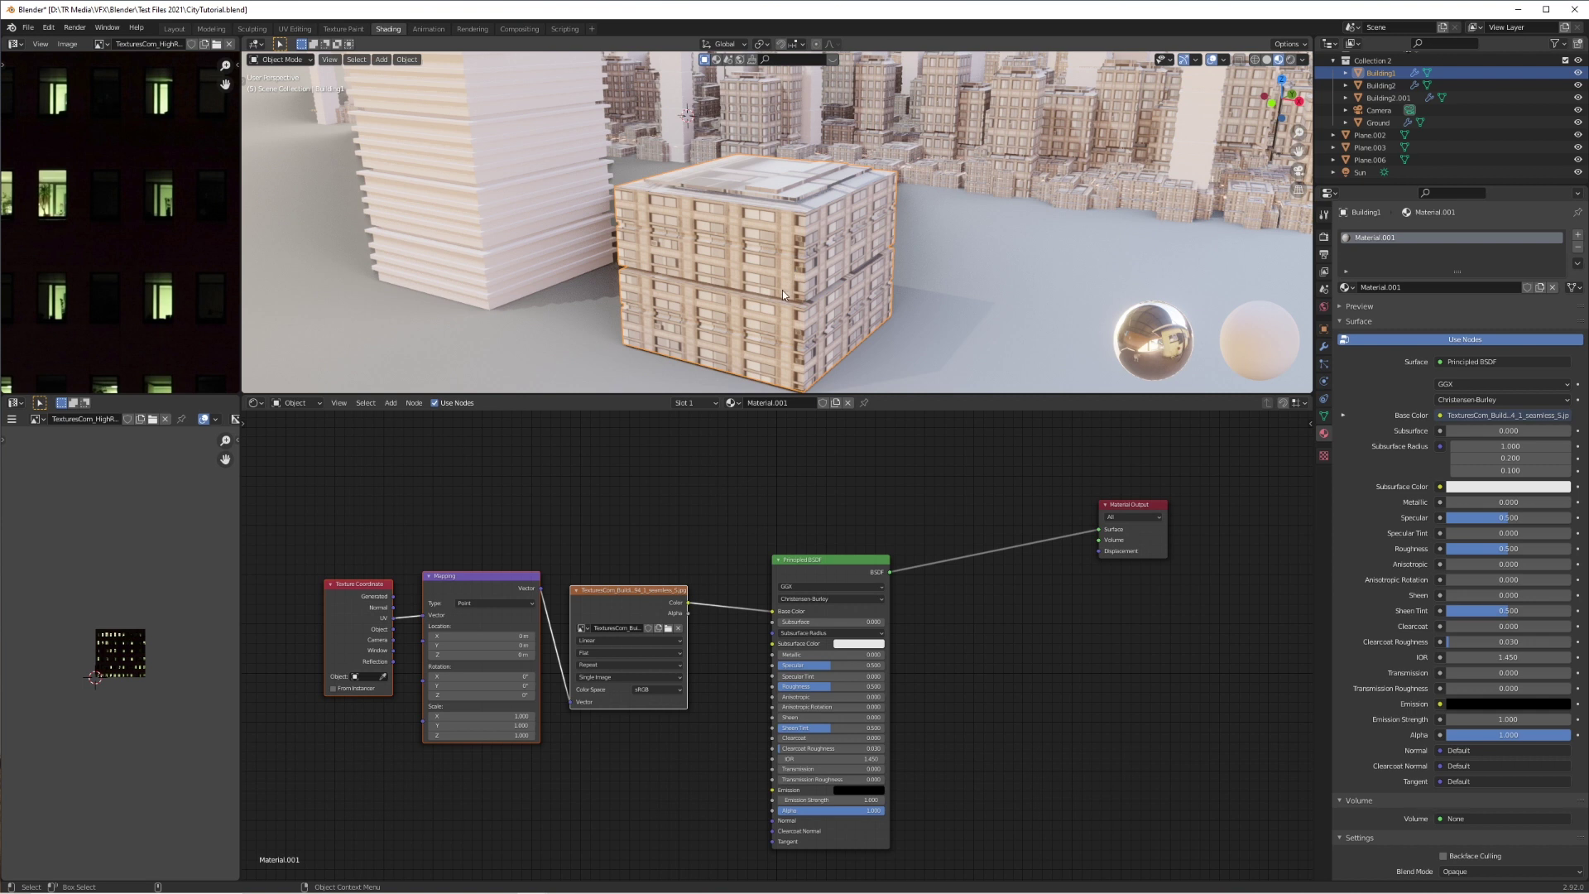
# Try the TexturesCom_High seamless night image in the Image Texture node, and switch back to the TexturesCom_Build facade
pyautogui.click(583, 628)
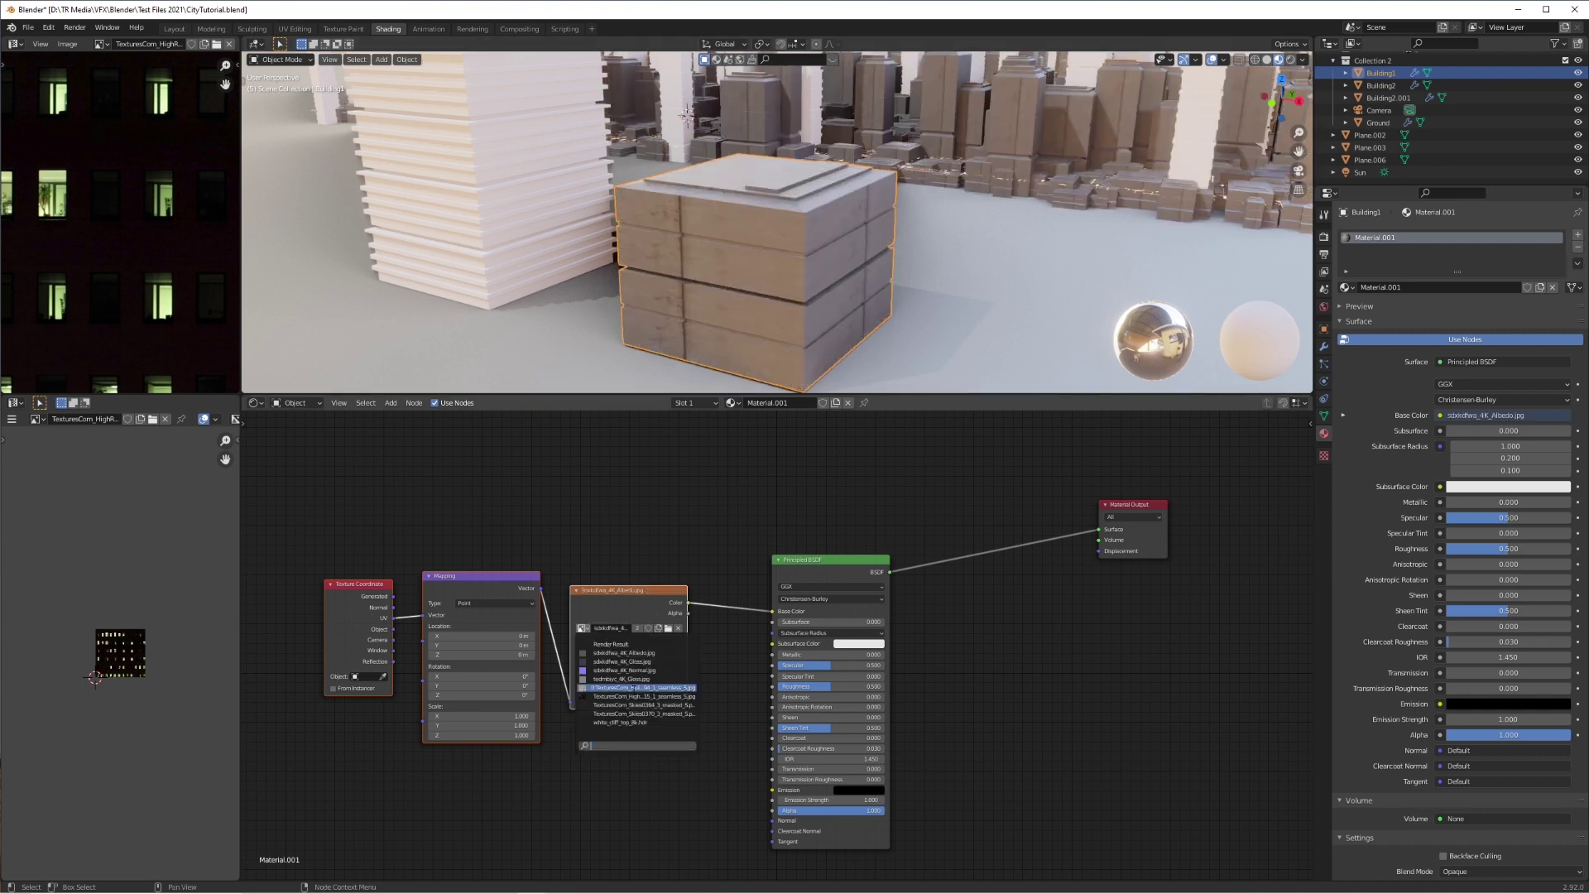
pyautogui.click(638, 686)
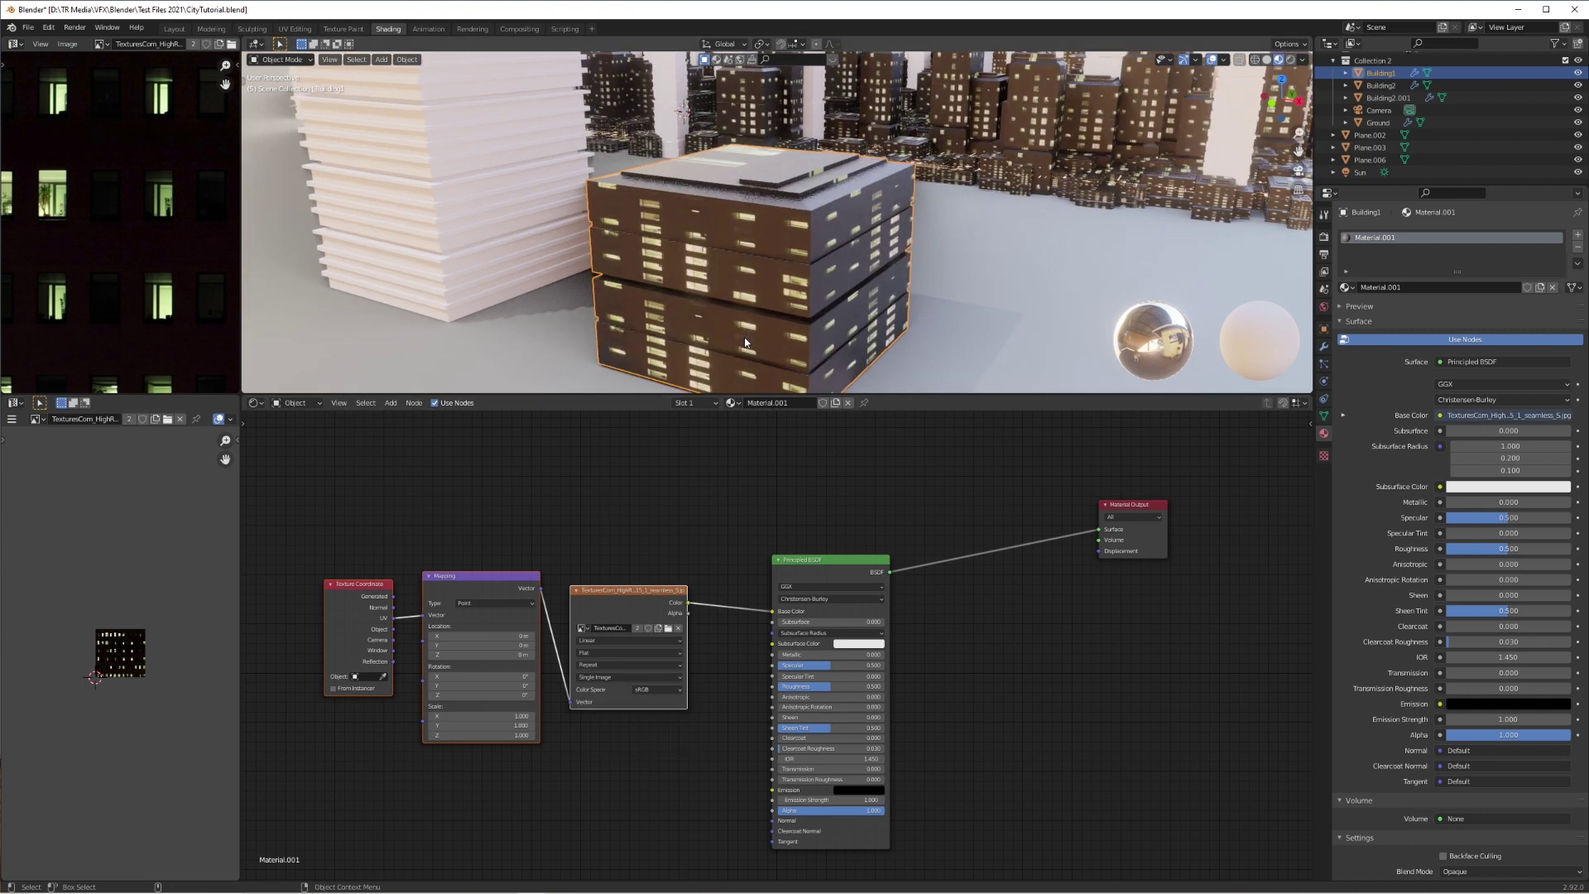
pyautogui.click(582, 628)
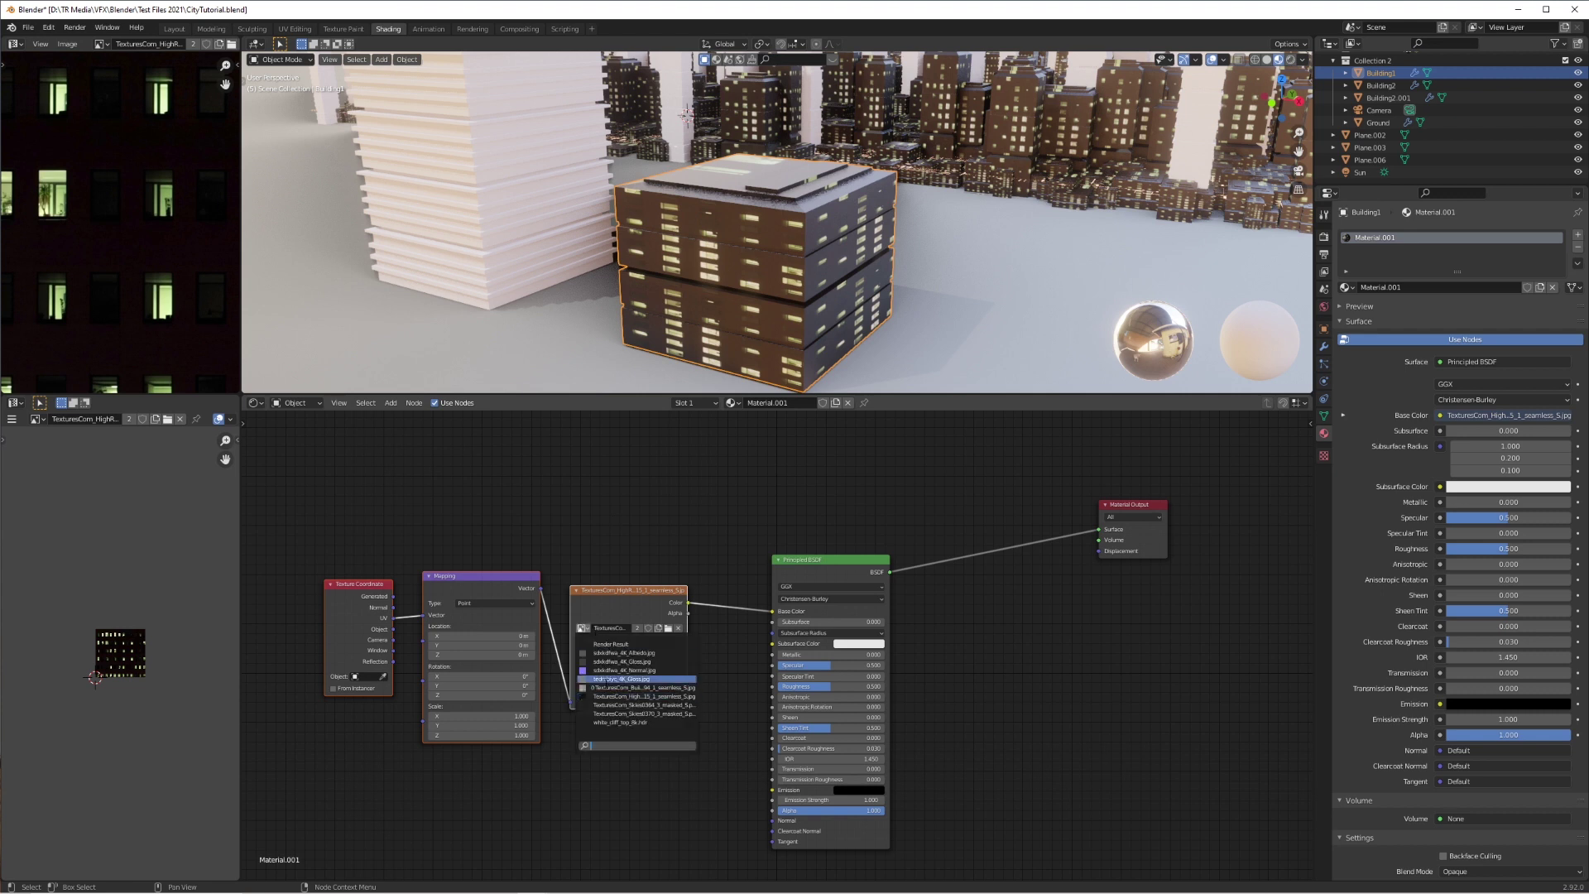
pyautogui.click(633, 679)
# Examine how the facade texture fits Building1 and repeats on the buildings across the city
pyautogui.moveTo(801, 253); pyautogui.dragTo(837, 228, button='middle')
pyautogui.scroll(-3, 207, 336)
pyautogui.scroll(-2, 206, 335)
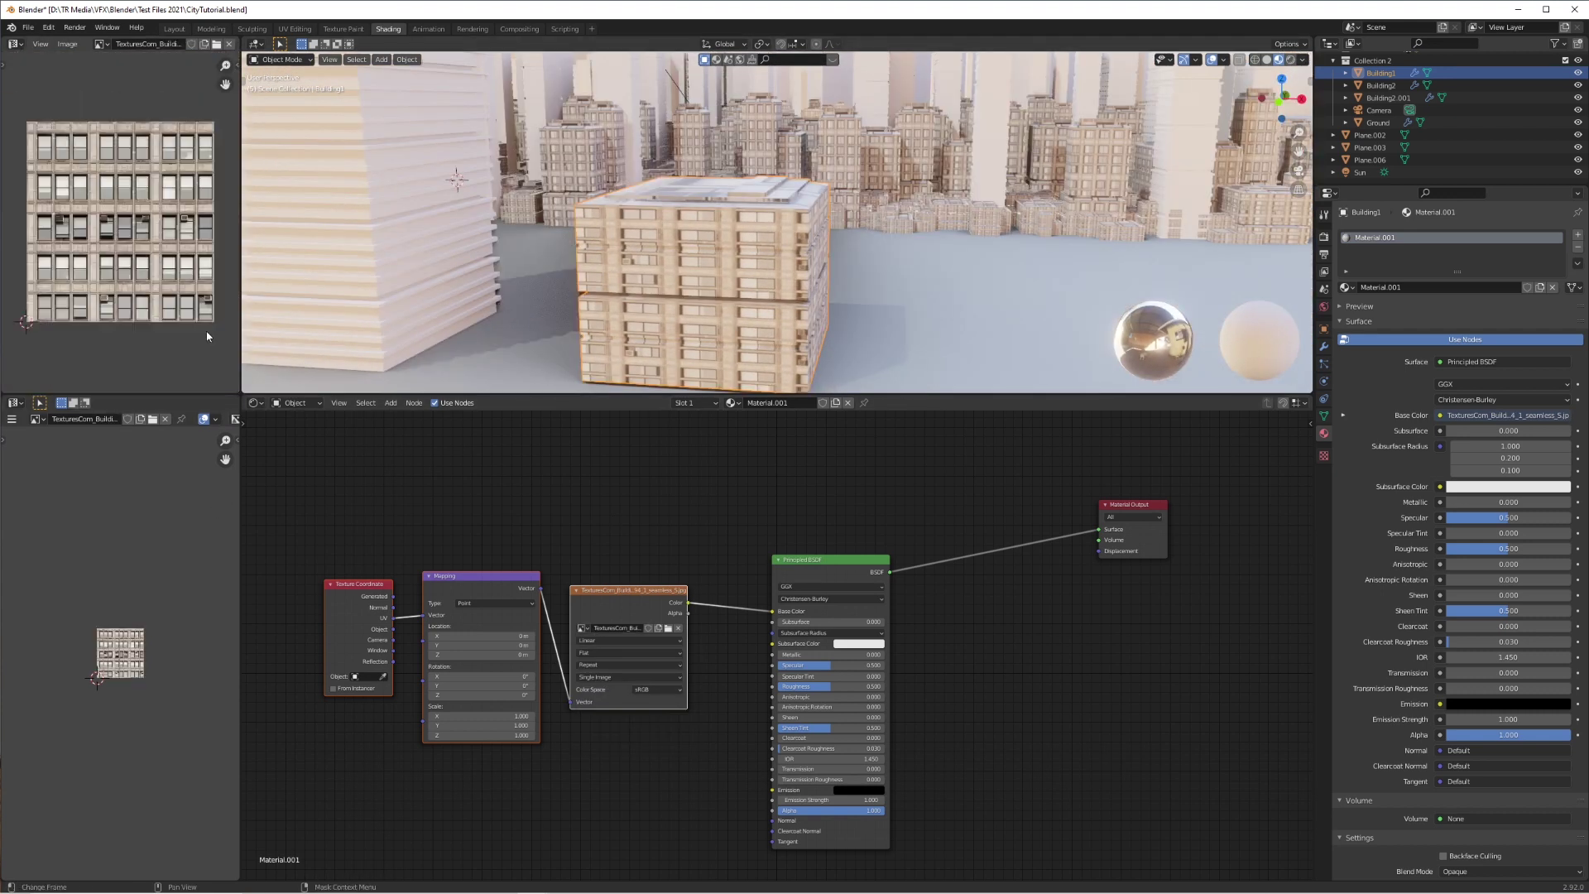
pyautogui.scroll(1, 207, 336)
pyautogui.scroll(-1, 207, 336)
pyautogui.press('Tab')
pyautogui.press('Tab')
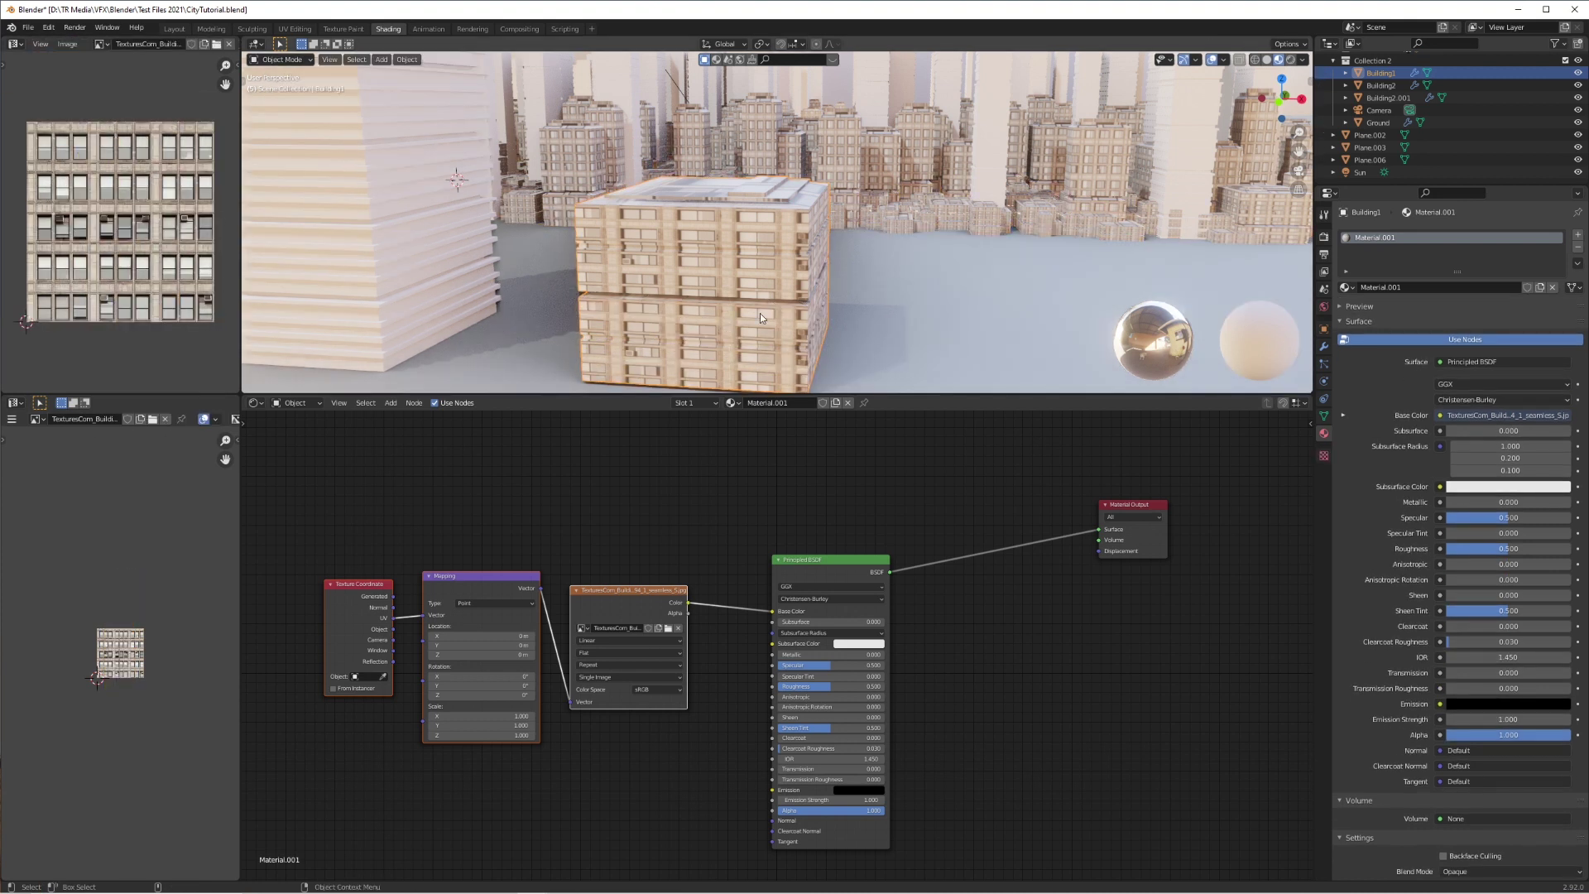
pyautogui.scroll(-5, 885, 276)
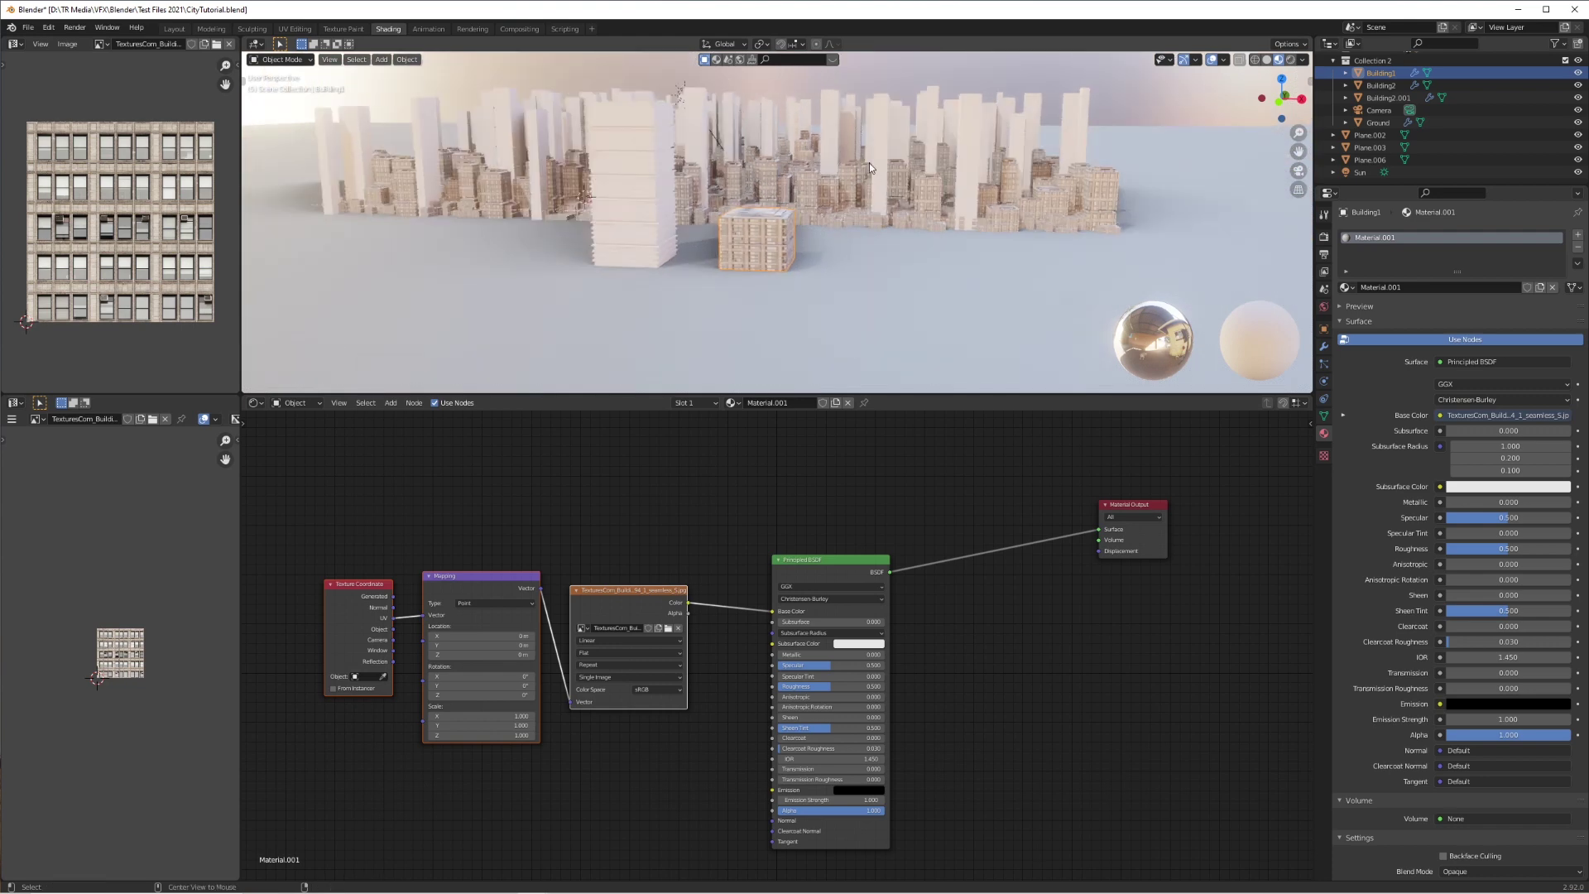
pyautogui.scroll(5, 778, 300)
pyautogui.keyDown('shift'); pyautogui.moveTo(869, 162); pyautogui.dragTo(786, 335, button='middle'); pyautogui.keyUp('shift')
pyautogui.scroll(-4, 786, 335)
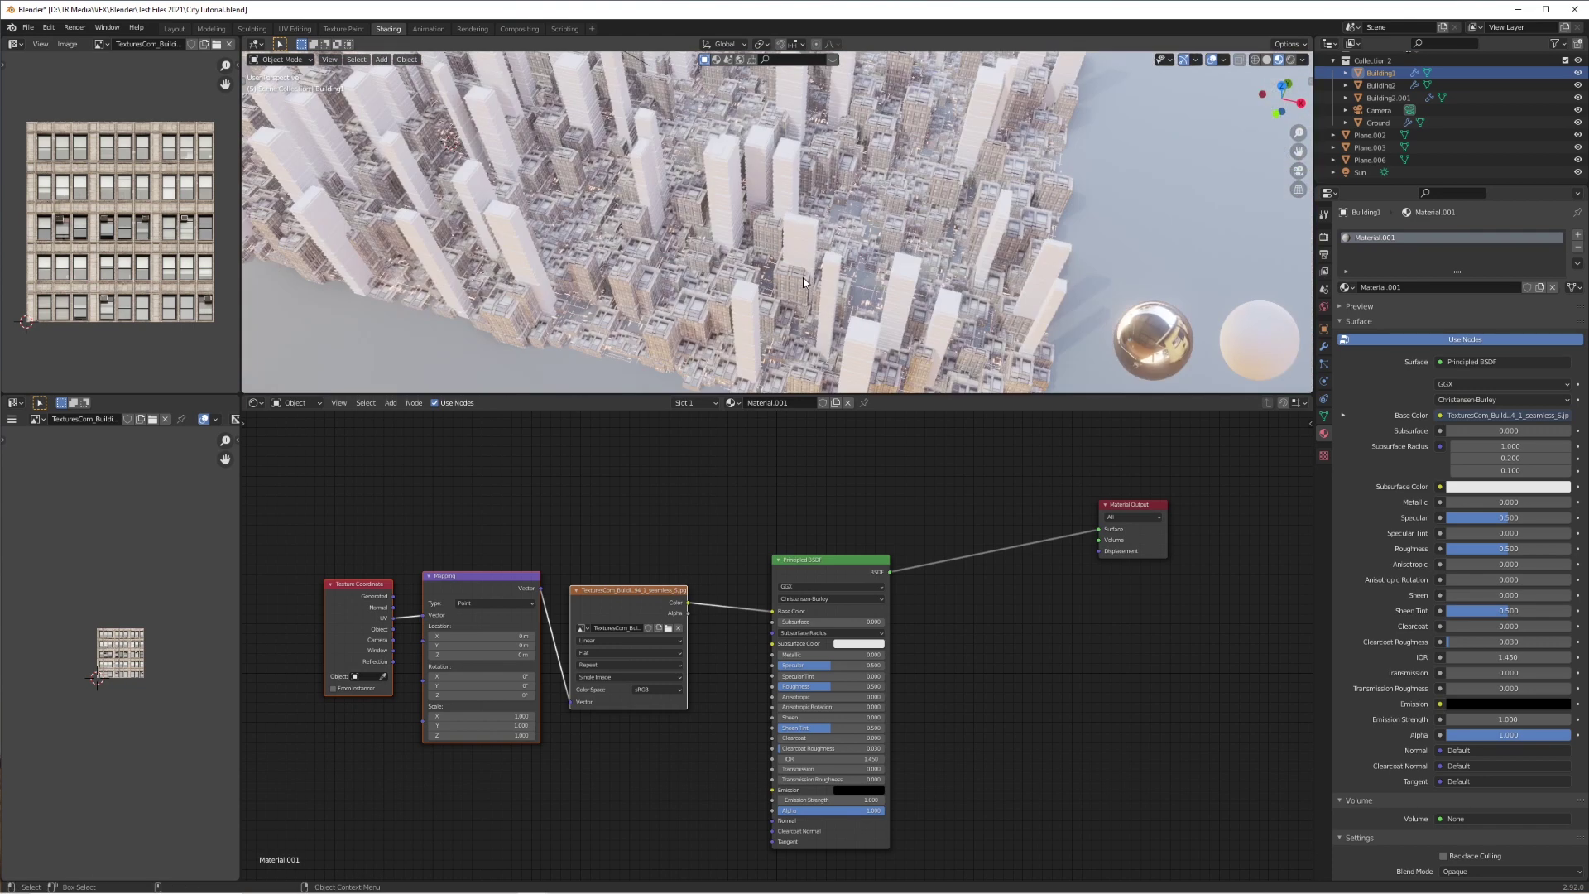
pyautogui.moveTo(952, 174); pyautogui.dragTo(827, 217, button='middle')
pyautogui.scroll(6, 733, 263)
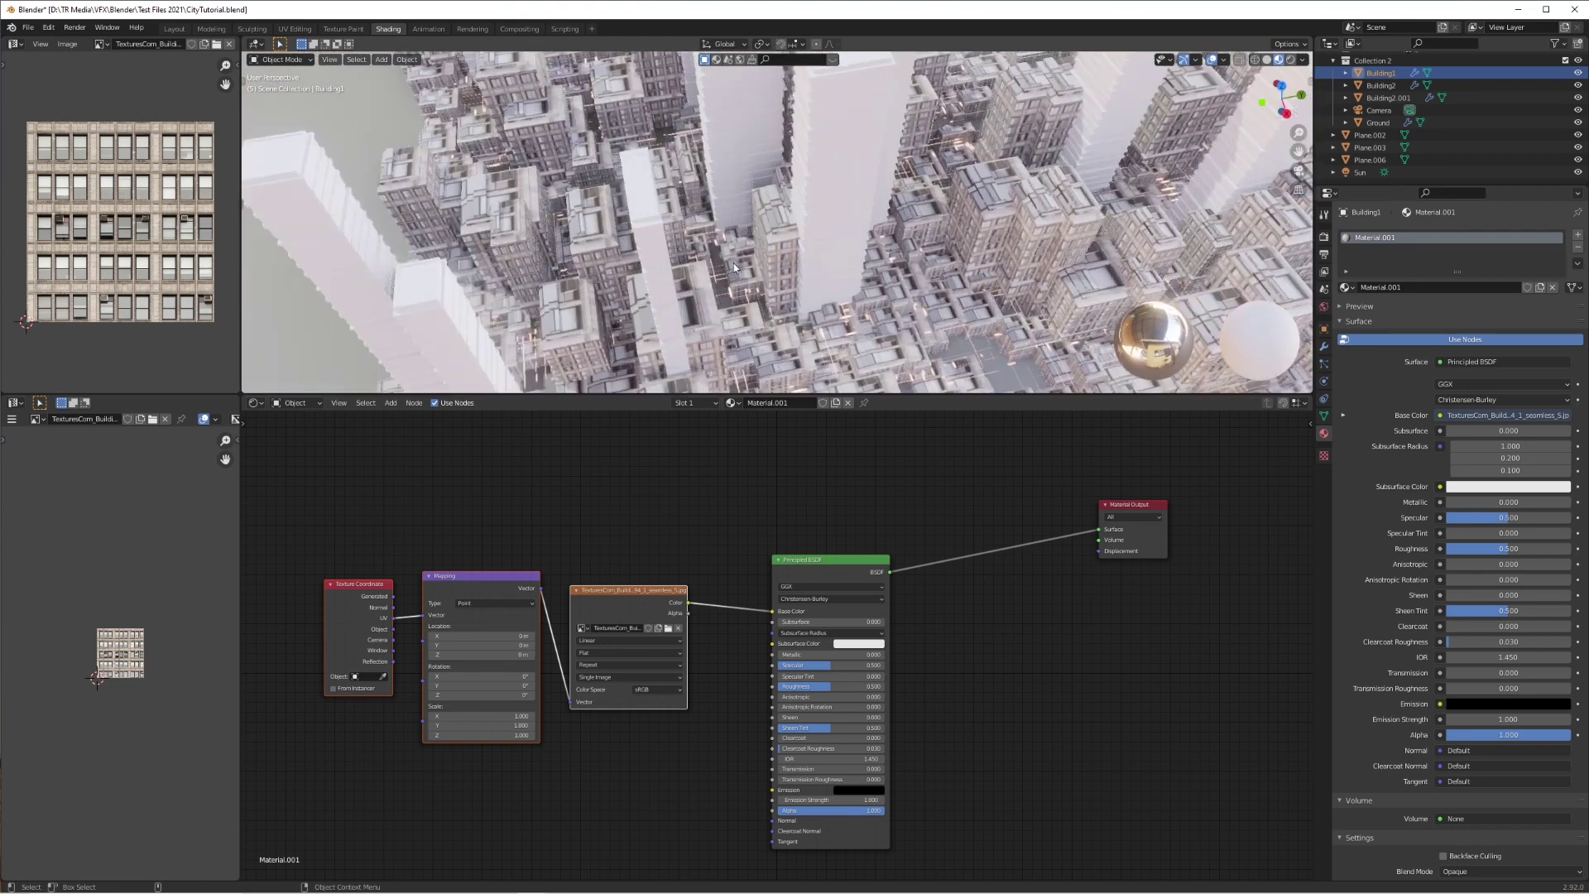
pyautogui.scroll(-5, 1077, 187)
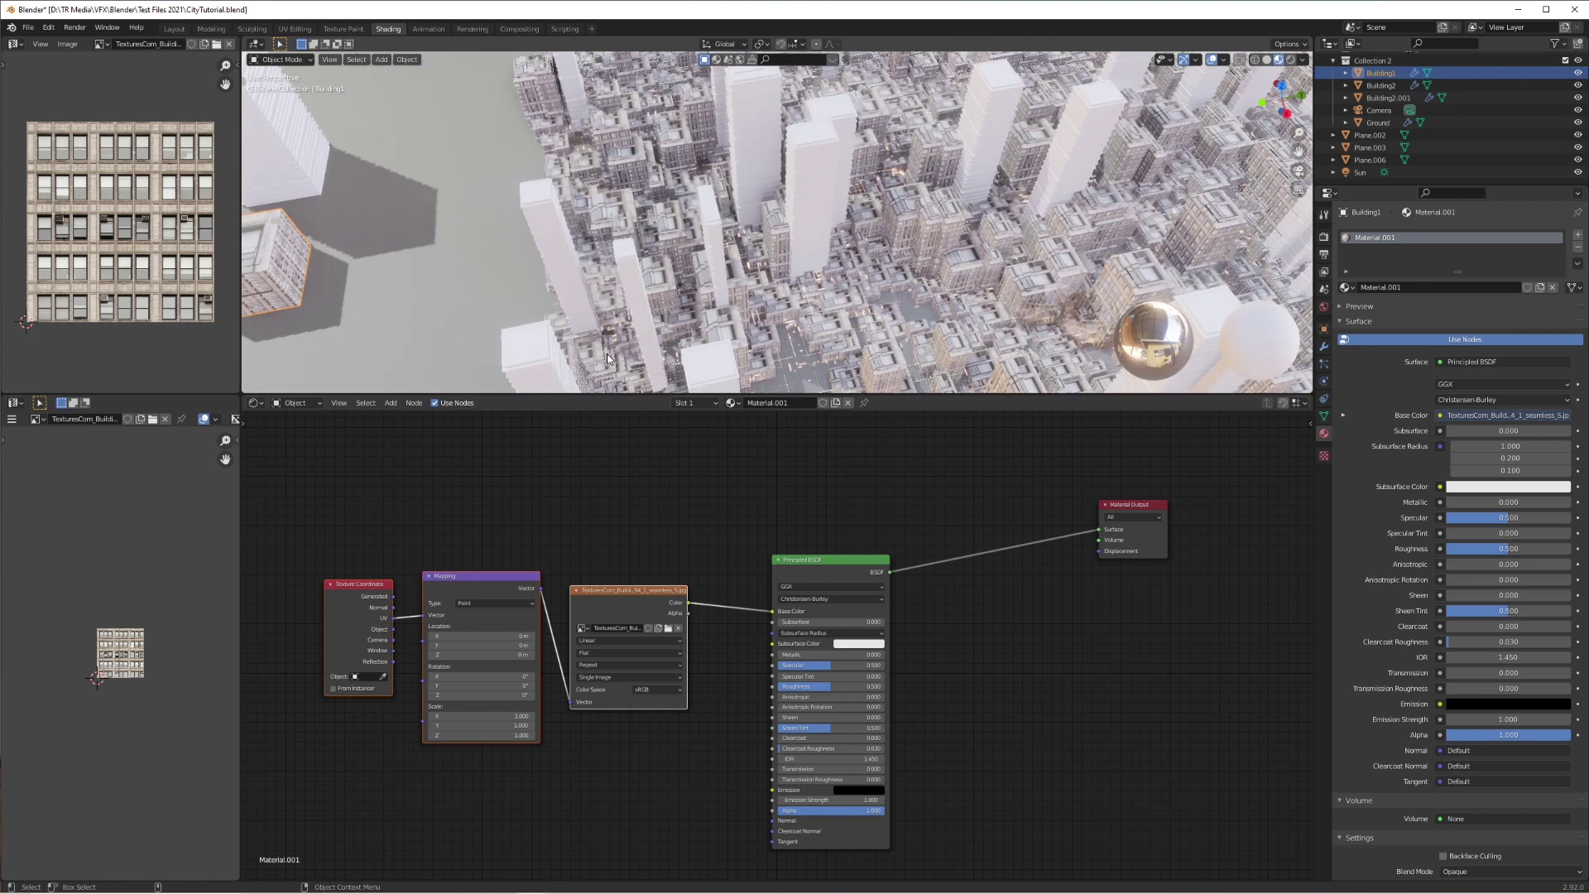
pyautogui.press('KP_Decimal')
pyautogui.moveTo(707, 294); pyautogui.dragTo(798, 223, button='middle')
# Switch the Image Texture node to the TexturesCom_High seamless night image and move the texture nodes away from the Principled BSDF
pyautogui.click(844, 490)
pyautogui.scroll(-1, 844, 490)
pyautogui.moveTo(846, 488); pyautogui.dragTo(847, 538, button='middle')
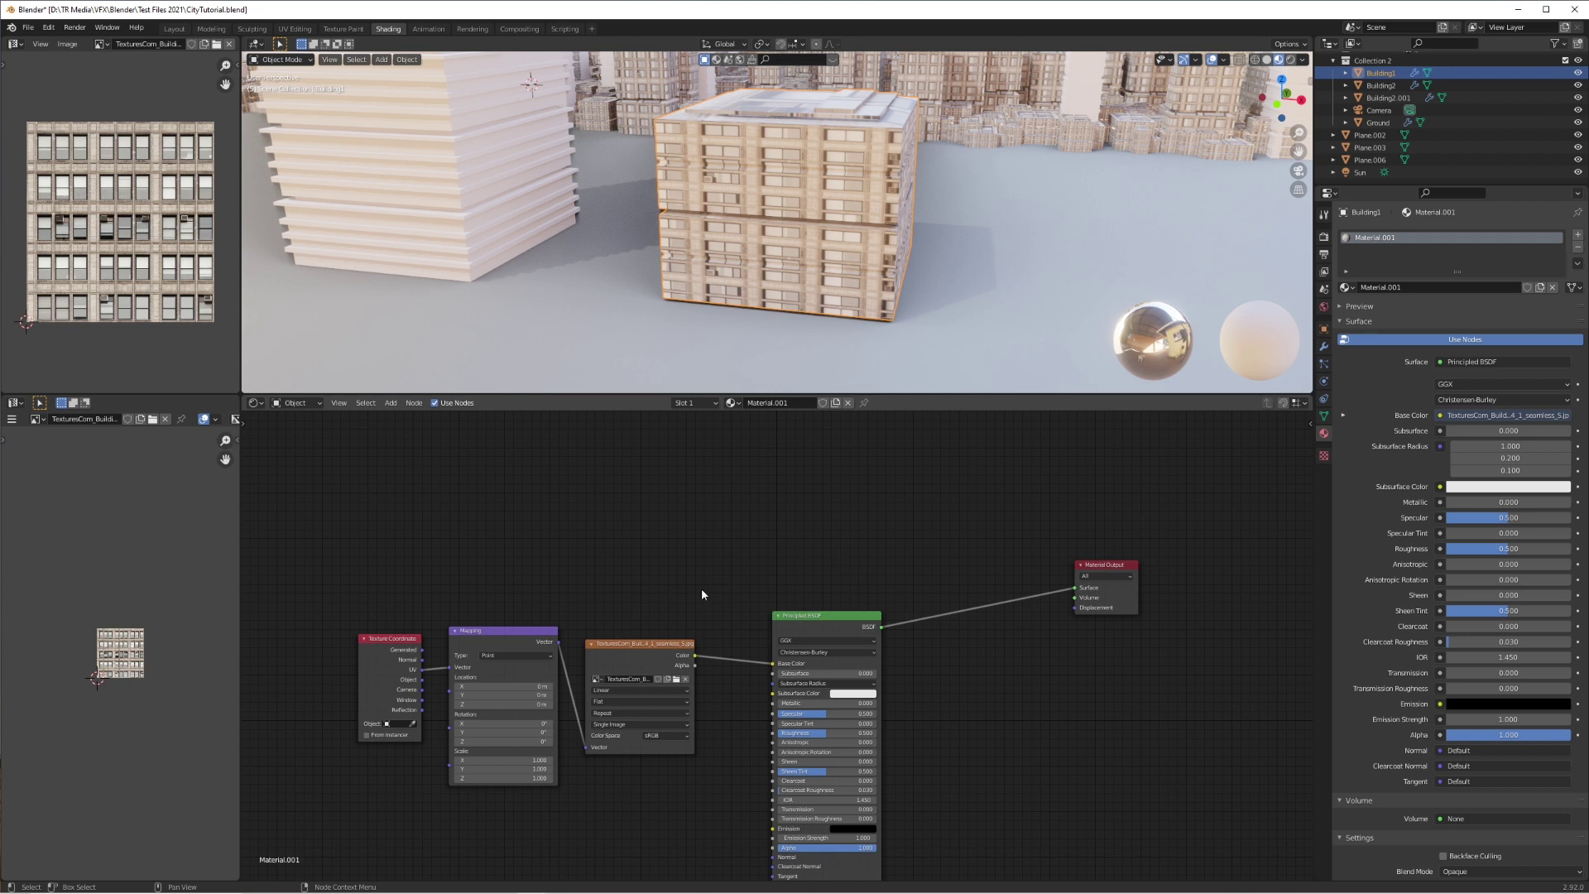
pyautogui.click(596, 679)
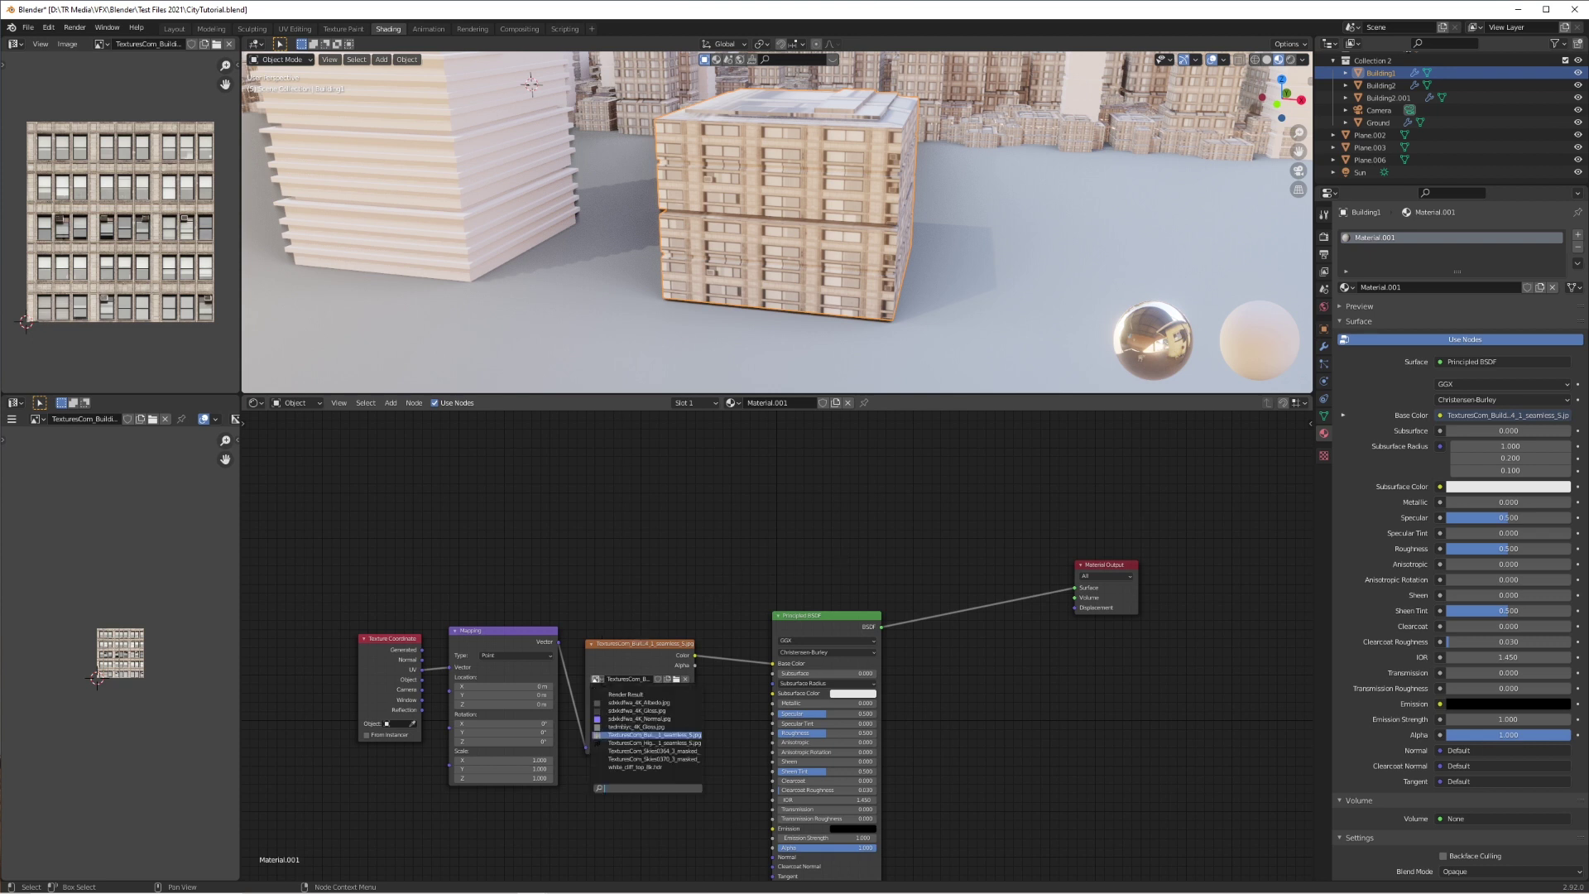
pyautogui.click(654, 742)
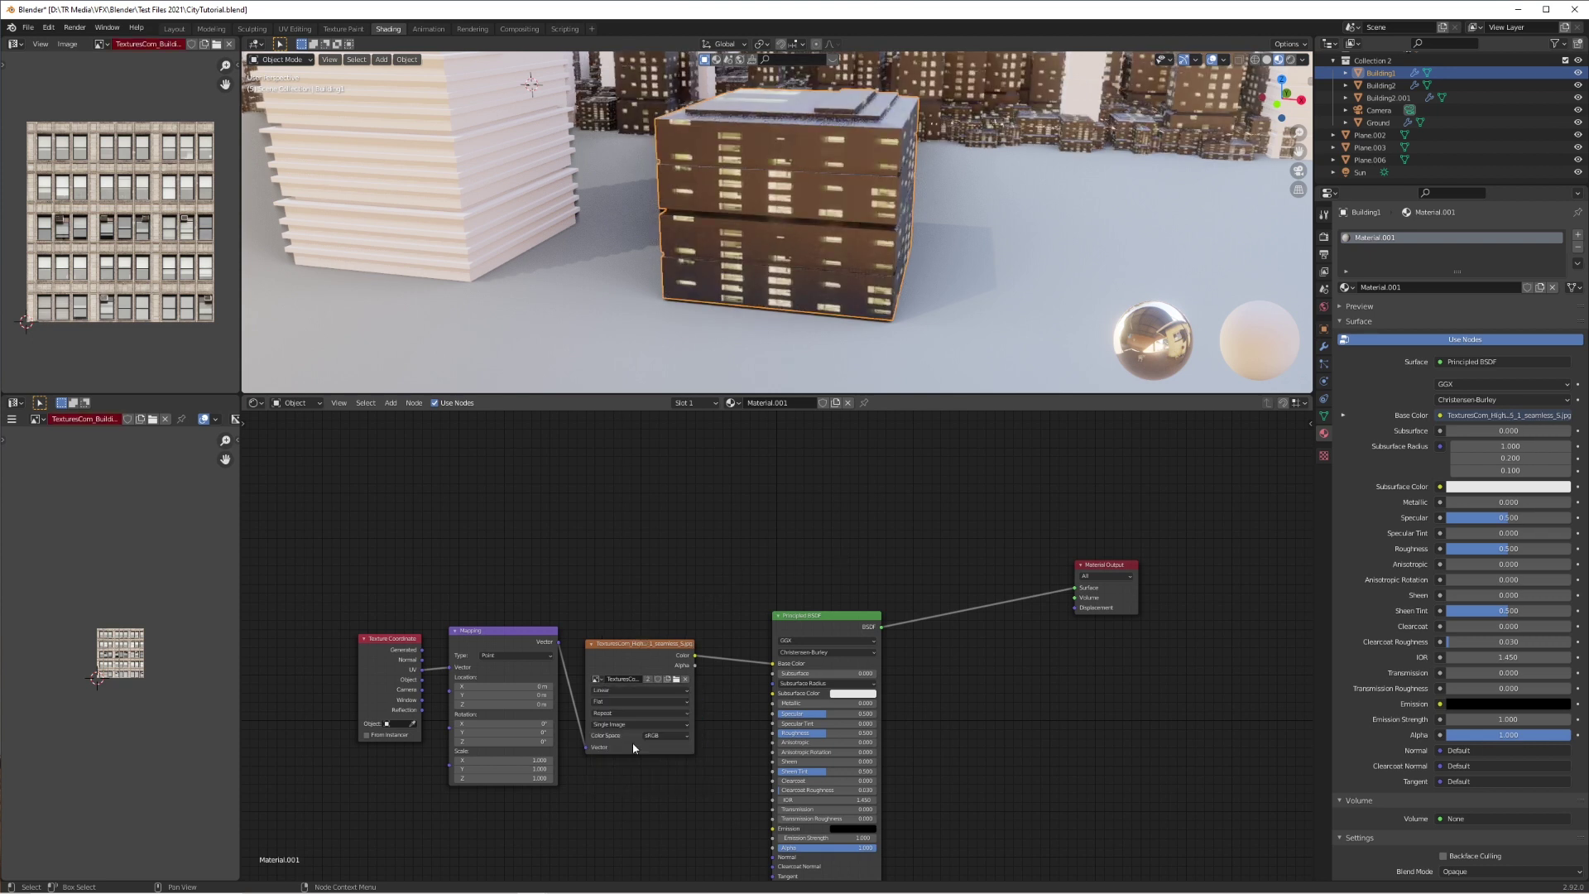
pyautogui.moveTo(654, 646); pyautogui.dragTo(611, 640)
# Add a ColorRamp node and an Emission shader above the Principled BSDF
pyautogui.hotkey('shift', 'a')
pyautogui.moveTo(711, 603)
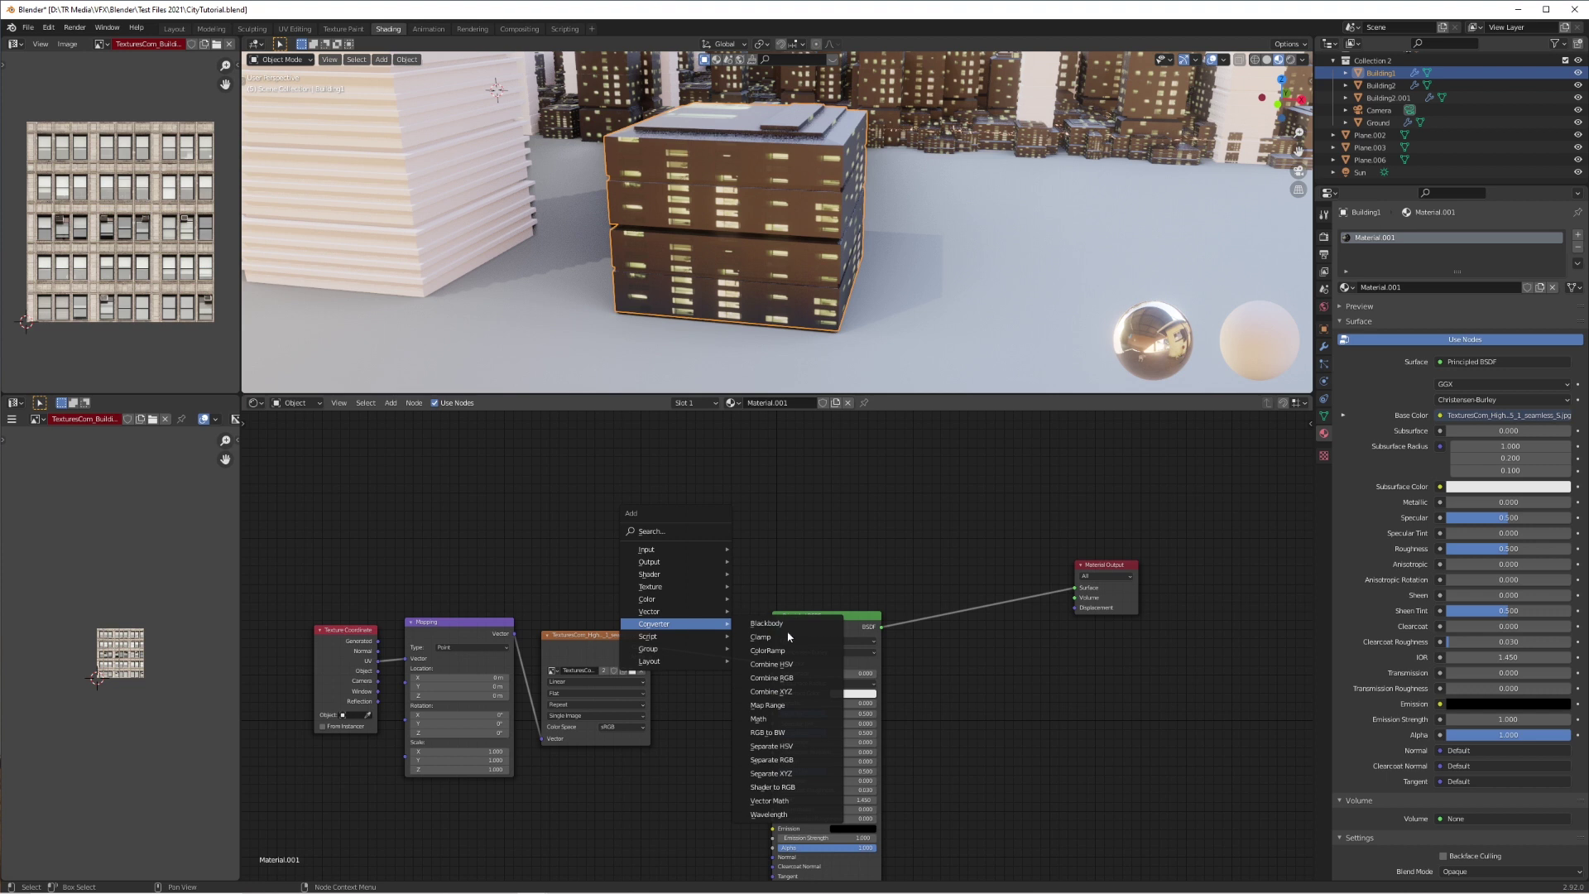
pyautogui.click(768, 650)
pyautogui.click(713, 437)
pyautogui.hotkey('shift', 'a')
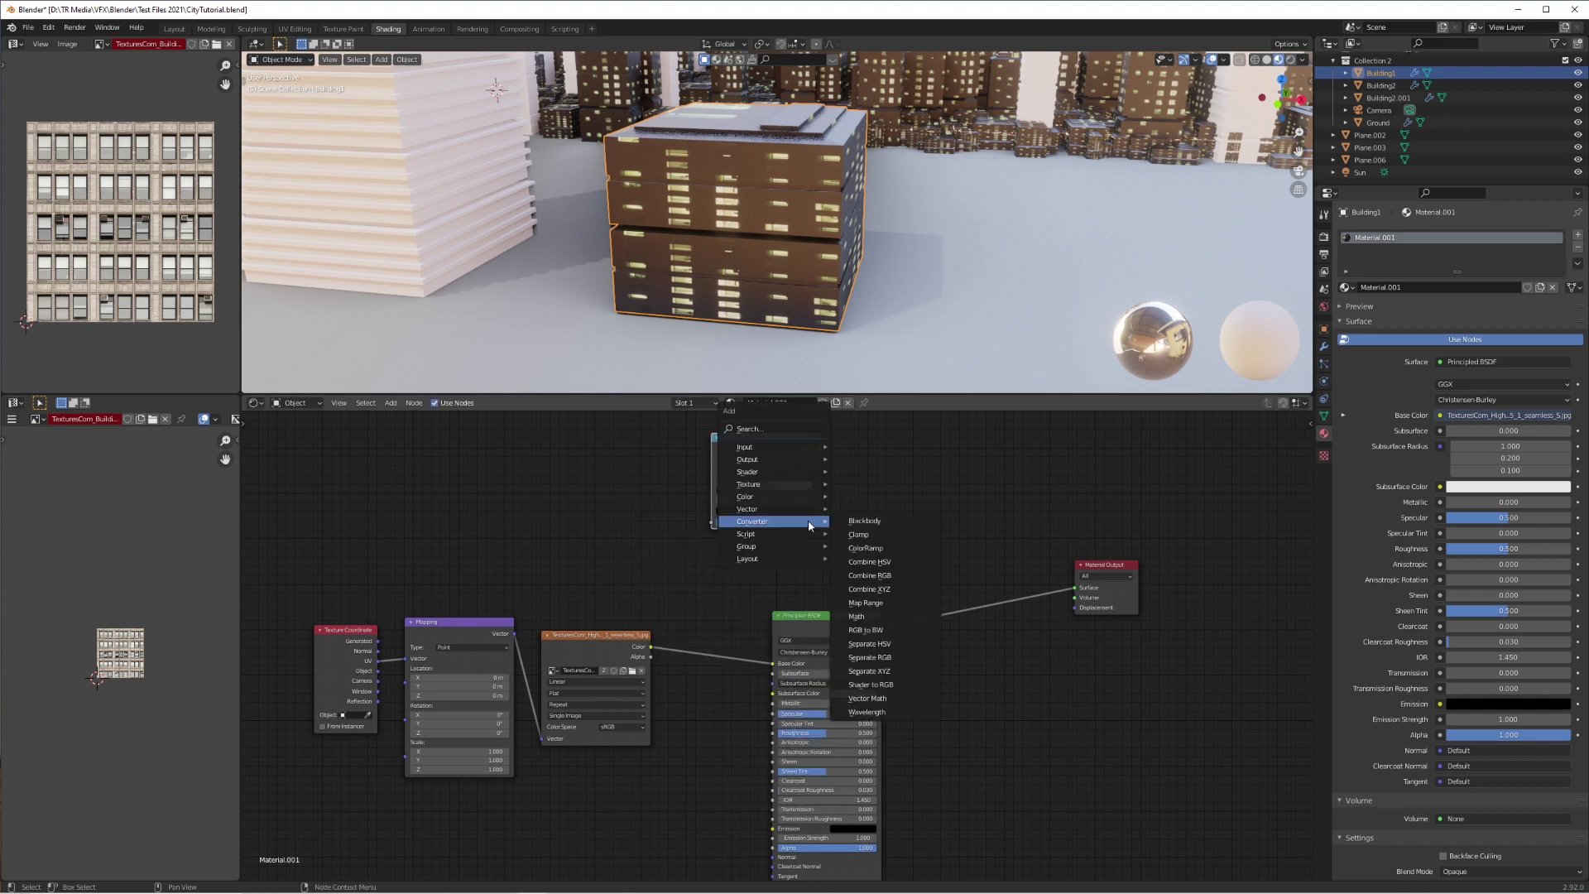
pyautogui.moveTo(790, 478)
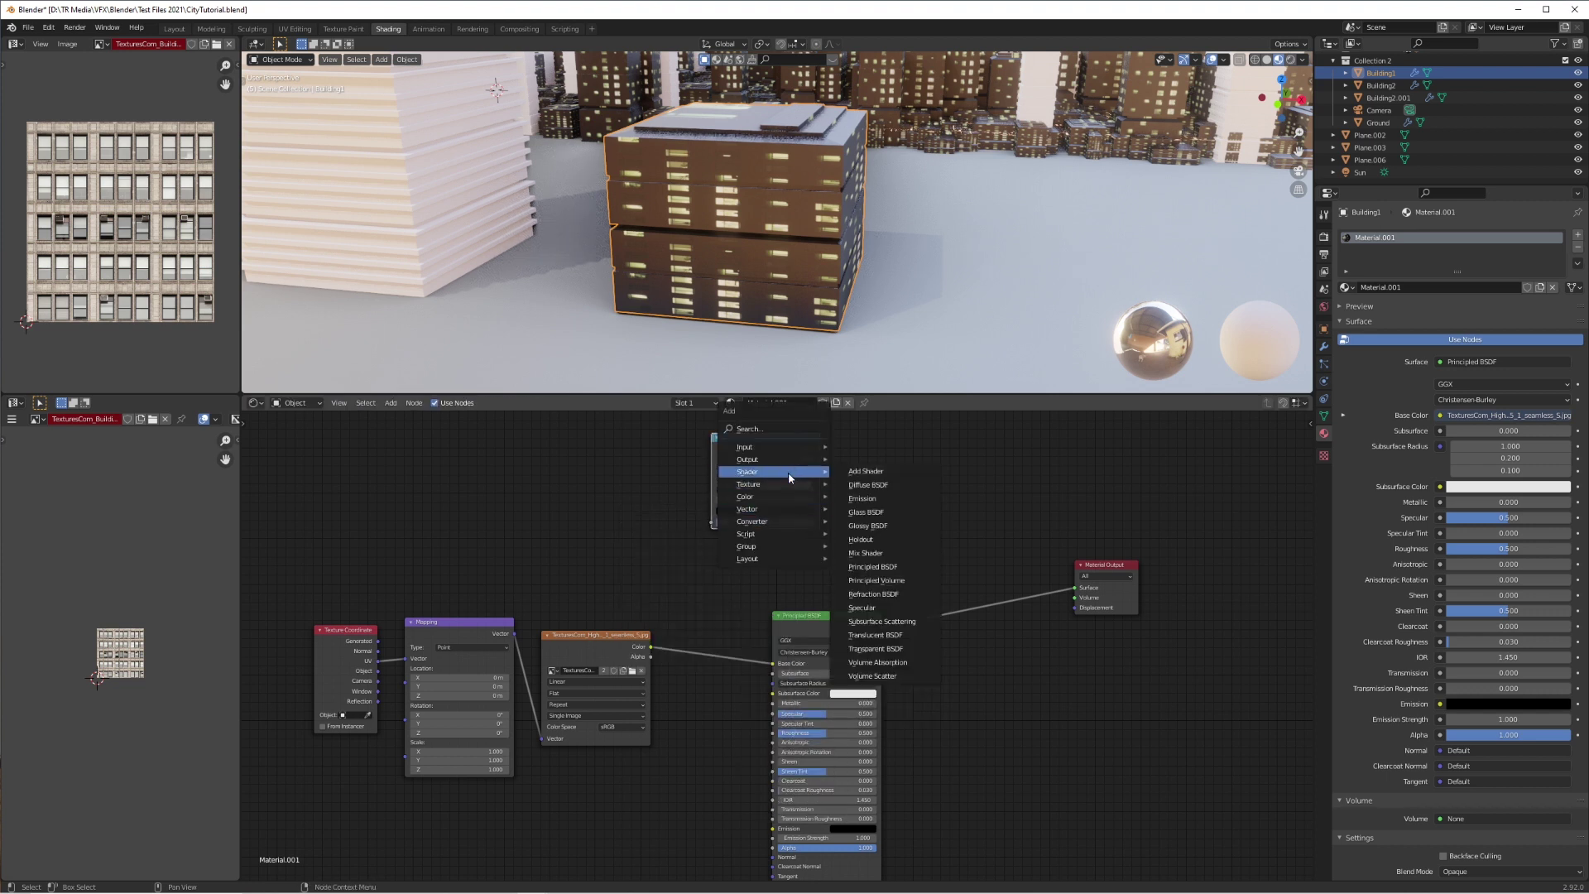
pyautogui.click(888, 498)
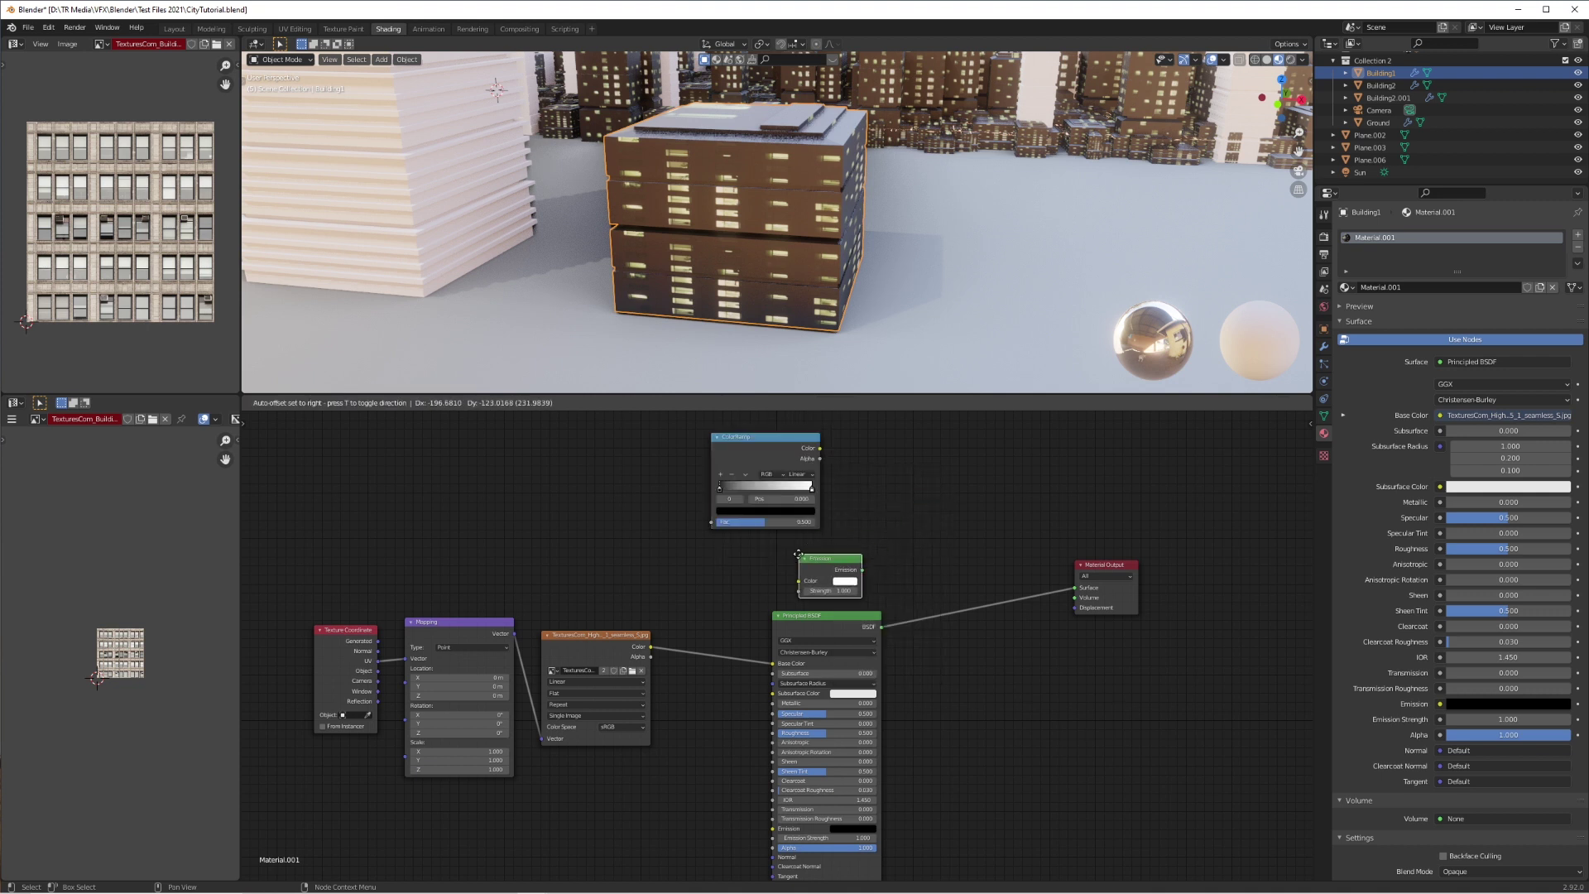
pyautogui.click(797, 555)
# Align the ColorRamp above the shaders and connect the image texture's Color output to its Fac input
pyautogui.moveTo(789, 441); pyautogui.dragTo(834, 443)
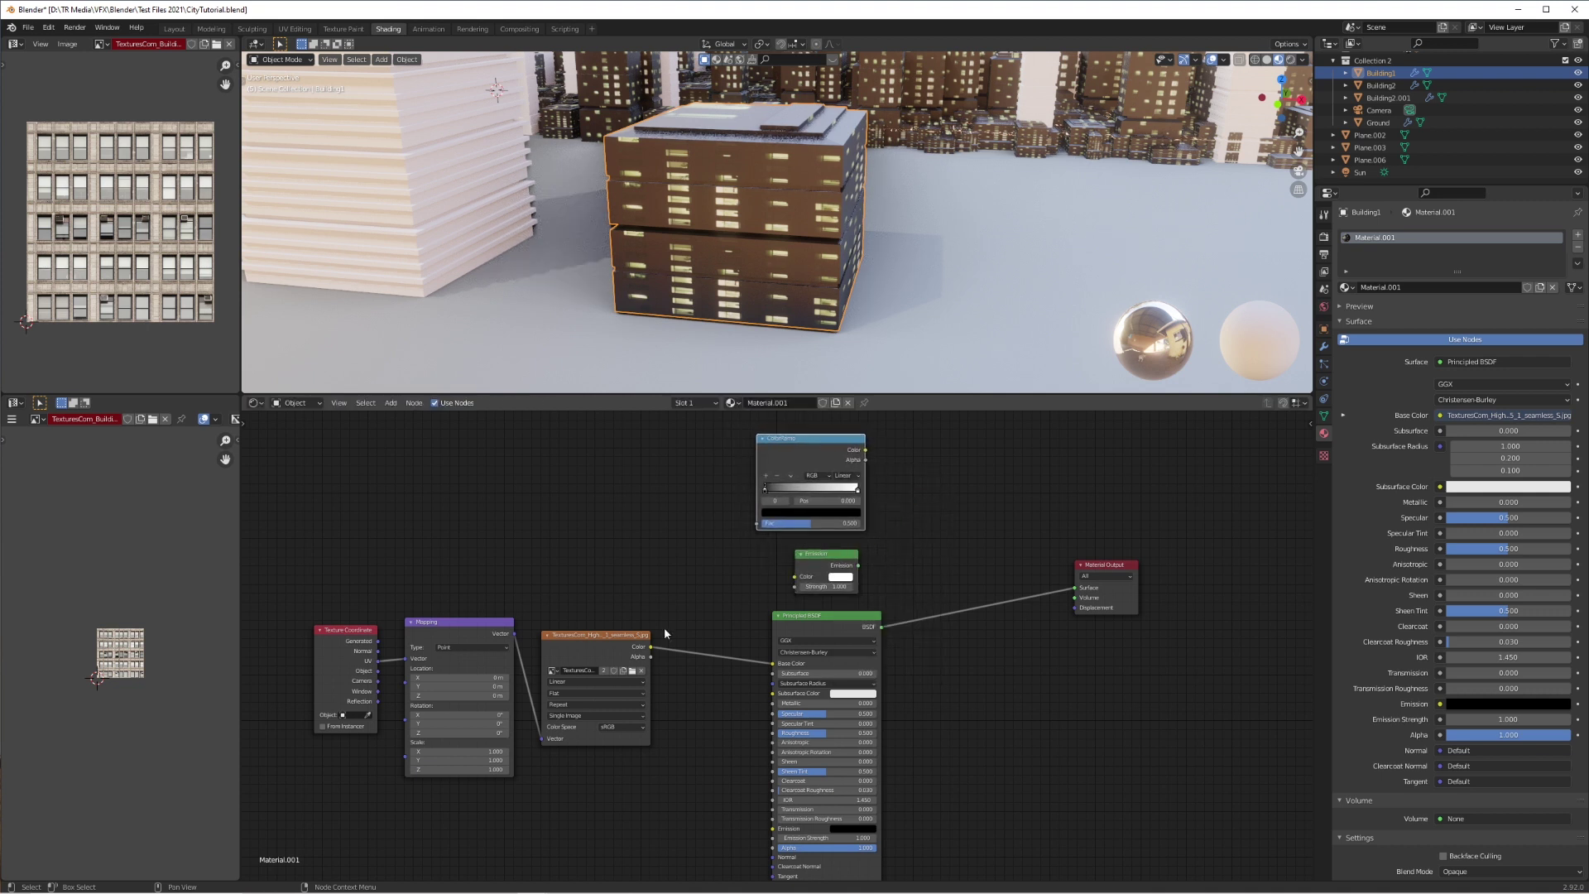
pyautogui.moveTo(652, 648); pyautogui.dragTo(657, 646)
pyautogui.moveTo(720, 536); pyautogui.dragTo(756, 524)
# Insert a Mix Shader before the Material Output, with Emission in the first shader input and Principled BSDF in the second
pyautogui.hotkey('shift', 'a')
pyautogui.moveTo(922, 549)
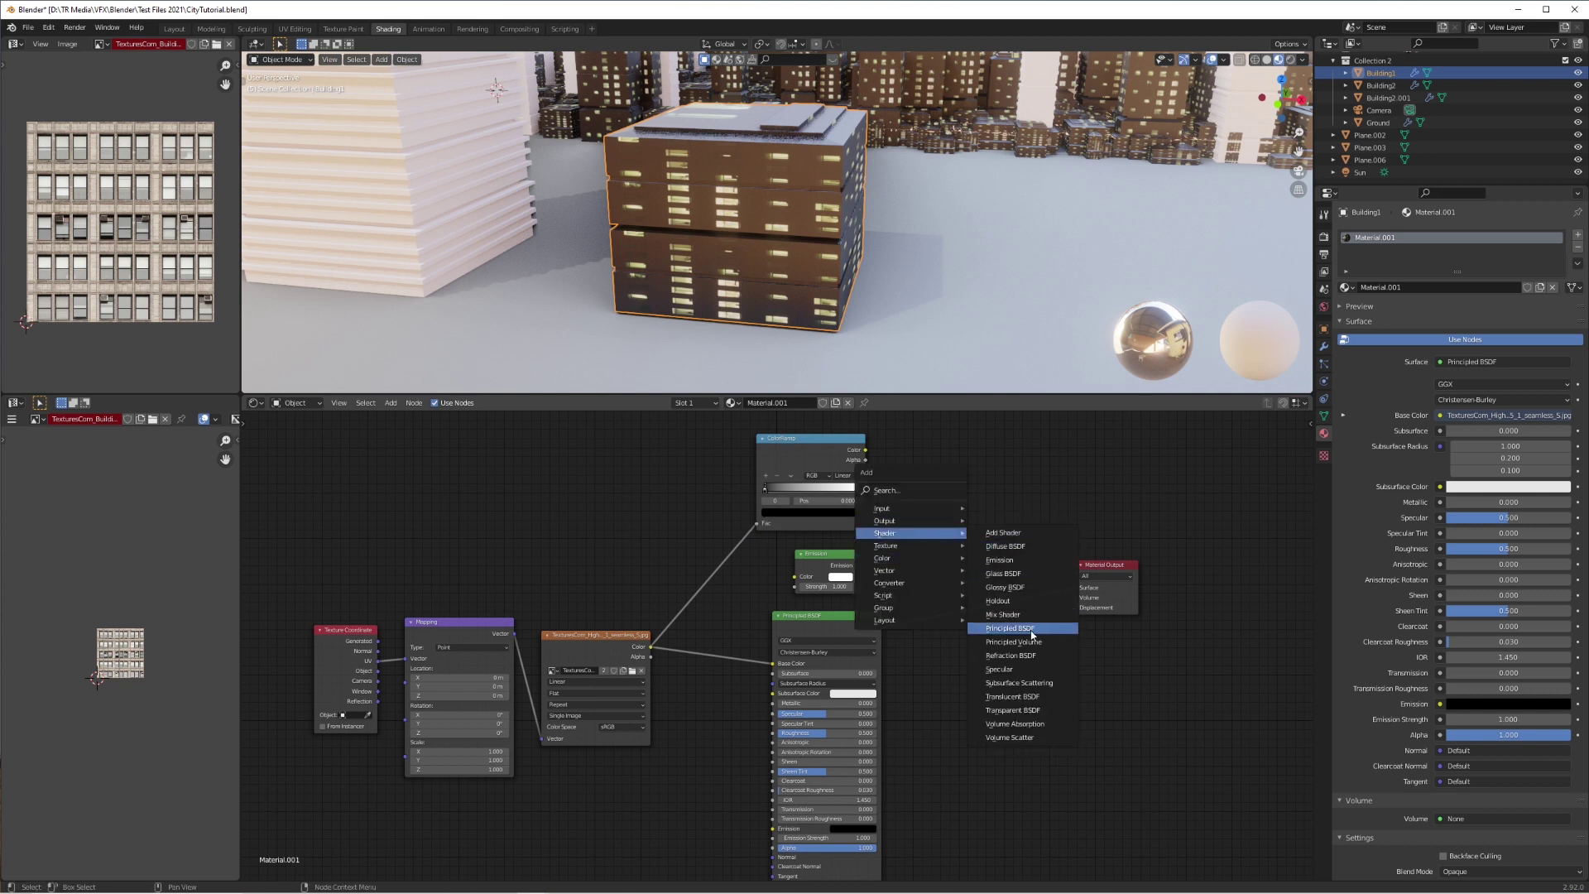
pyautogui.click(1002, 613)
pyautogui.click(977, 600)
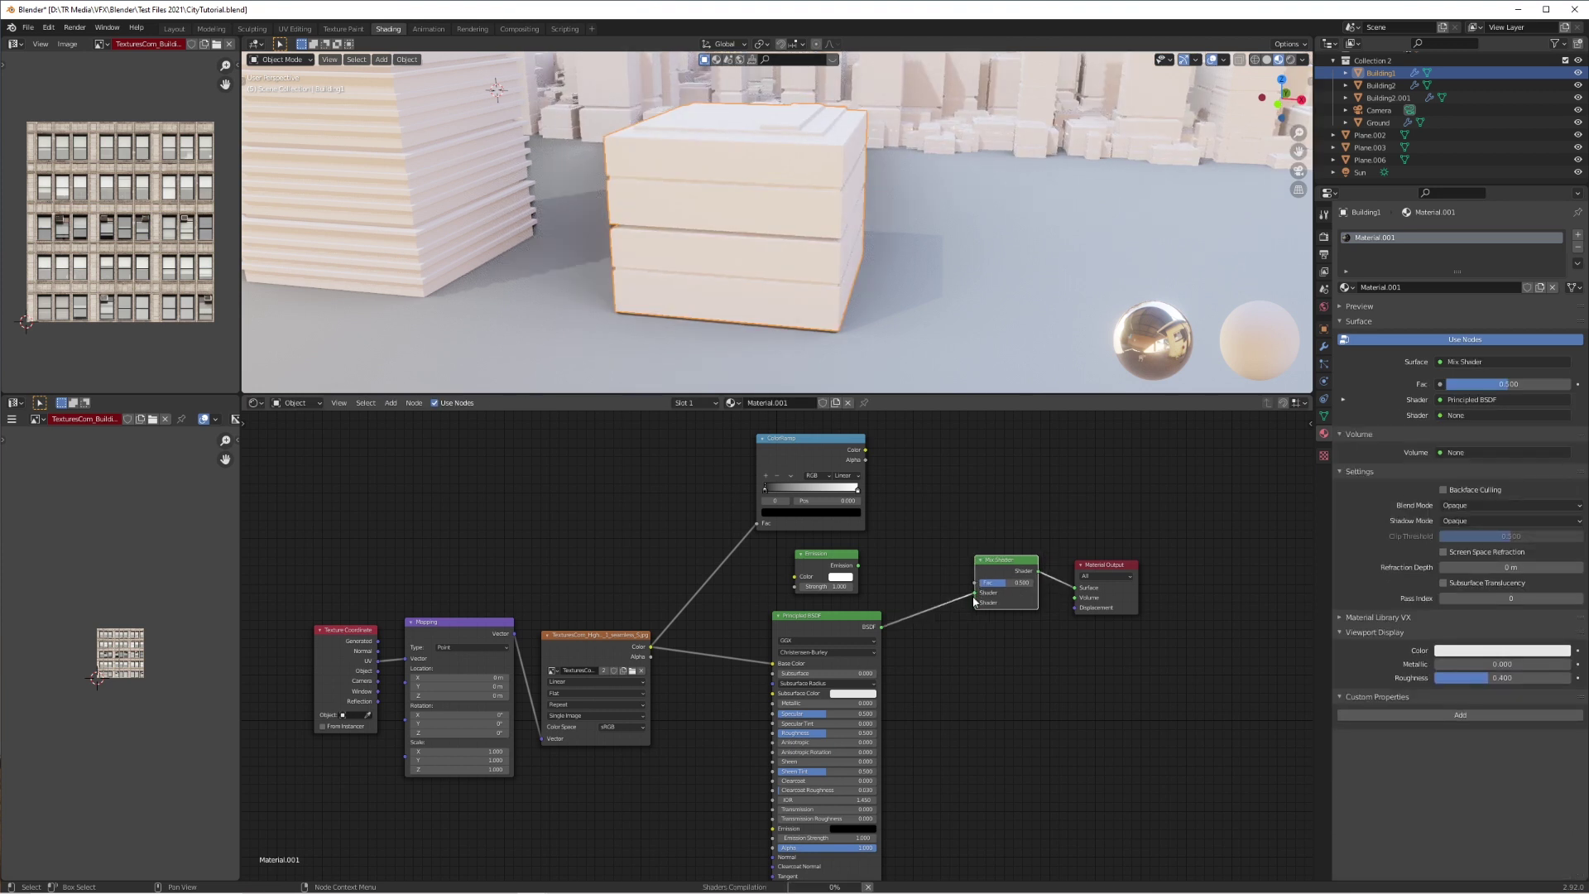
pyautogui.moveTo(974, 593); pyautogui.dragTo(971, 603)
pyautogui.moveTo(859, 566); pyautogui.dragTo(966, 586)
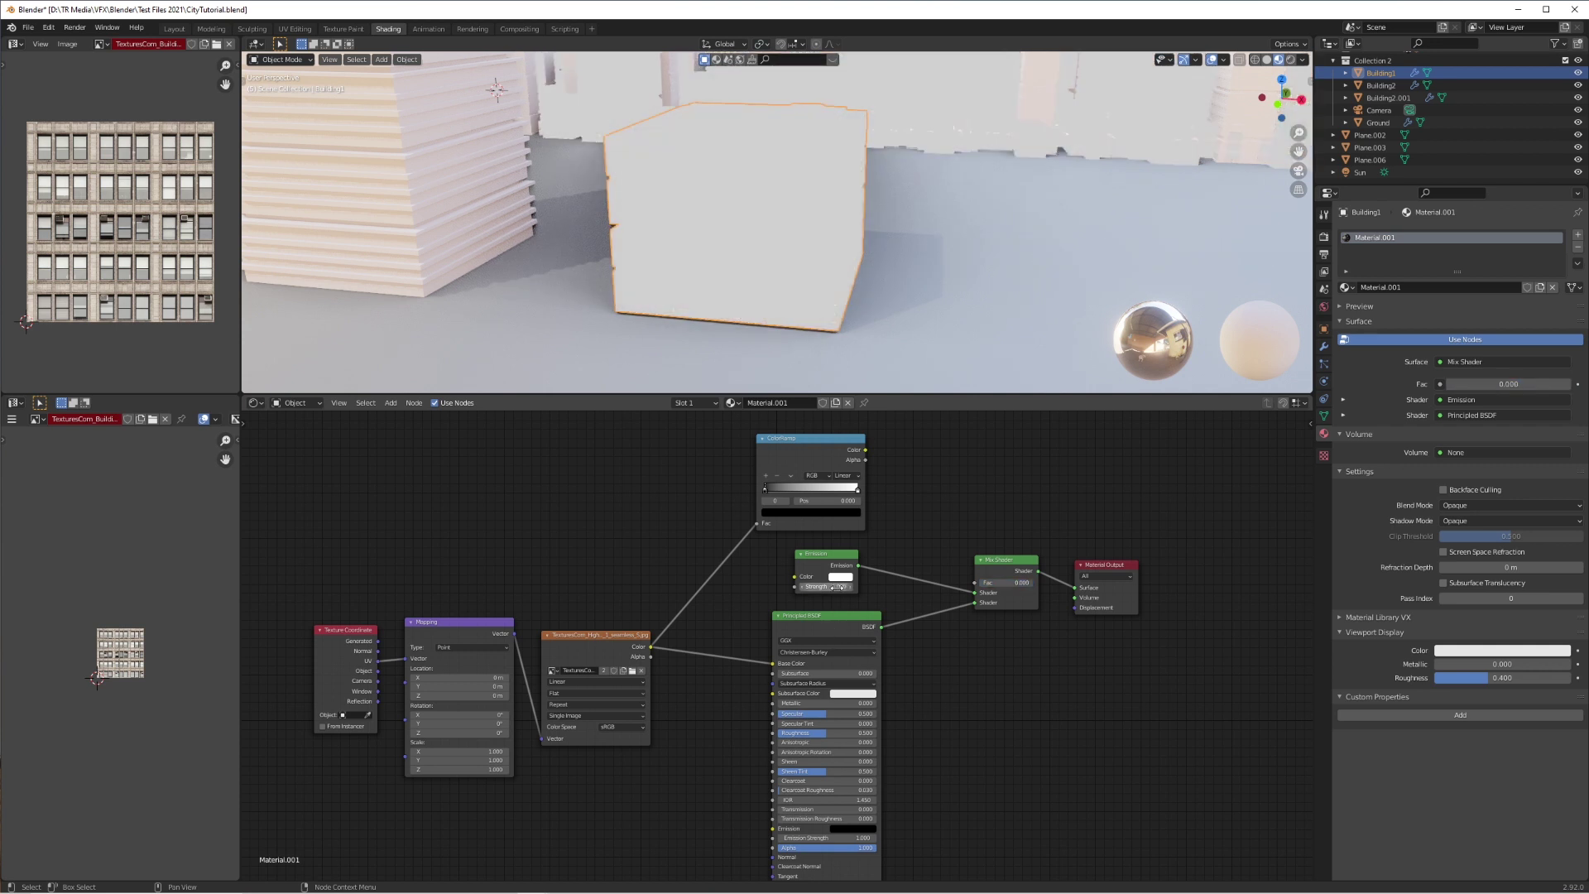
# Set the Mix Shader factor to 0 and raise the Emission strength to about 10
pyautogui.moveTo(838, 586); pyautogui.dragTo(879, 587)
pyautogui.scroll(-3, 797, 219)
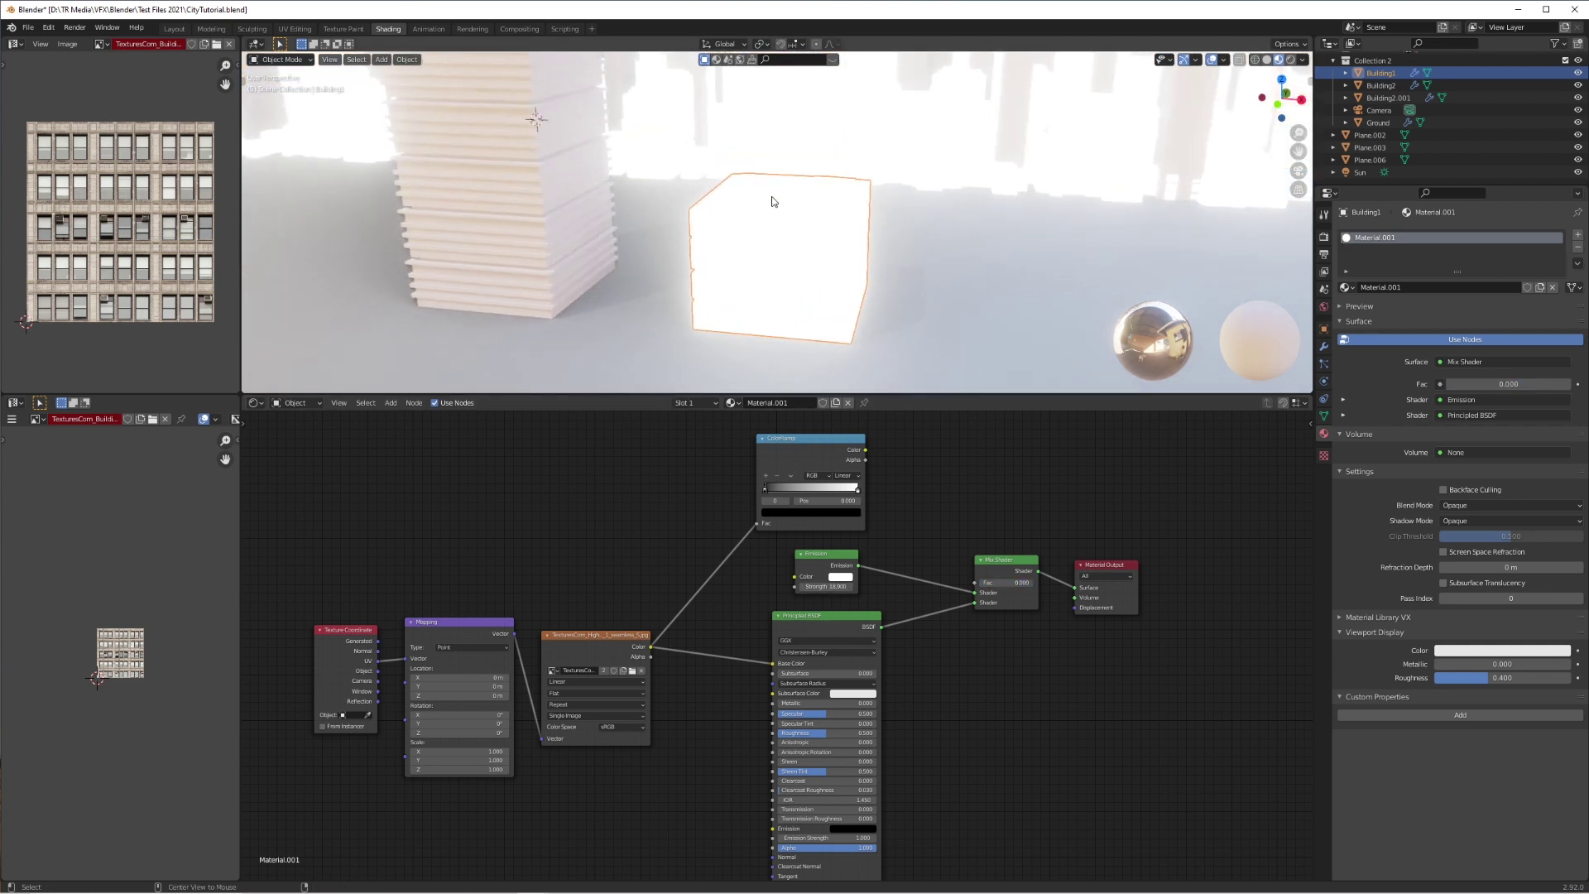
# Raise the Mix Shader factor to about 0.8 and lower the Emission strength to about 1 so the building texture shows
pyautogui.moveTo(855, 220); pyautogui.dragTo(784, 240, button='middle')
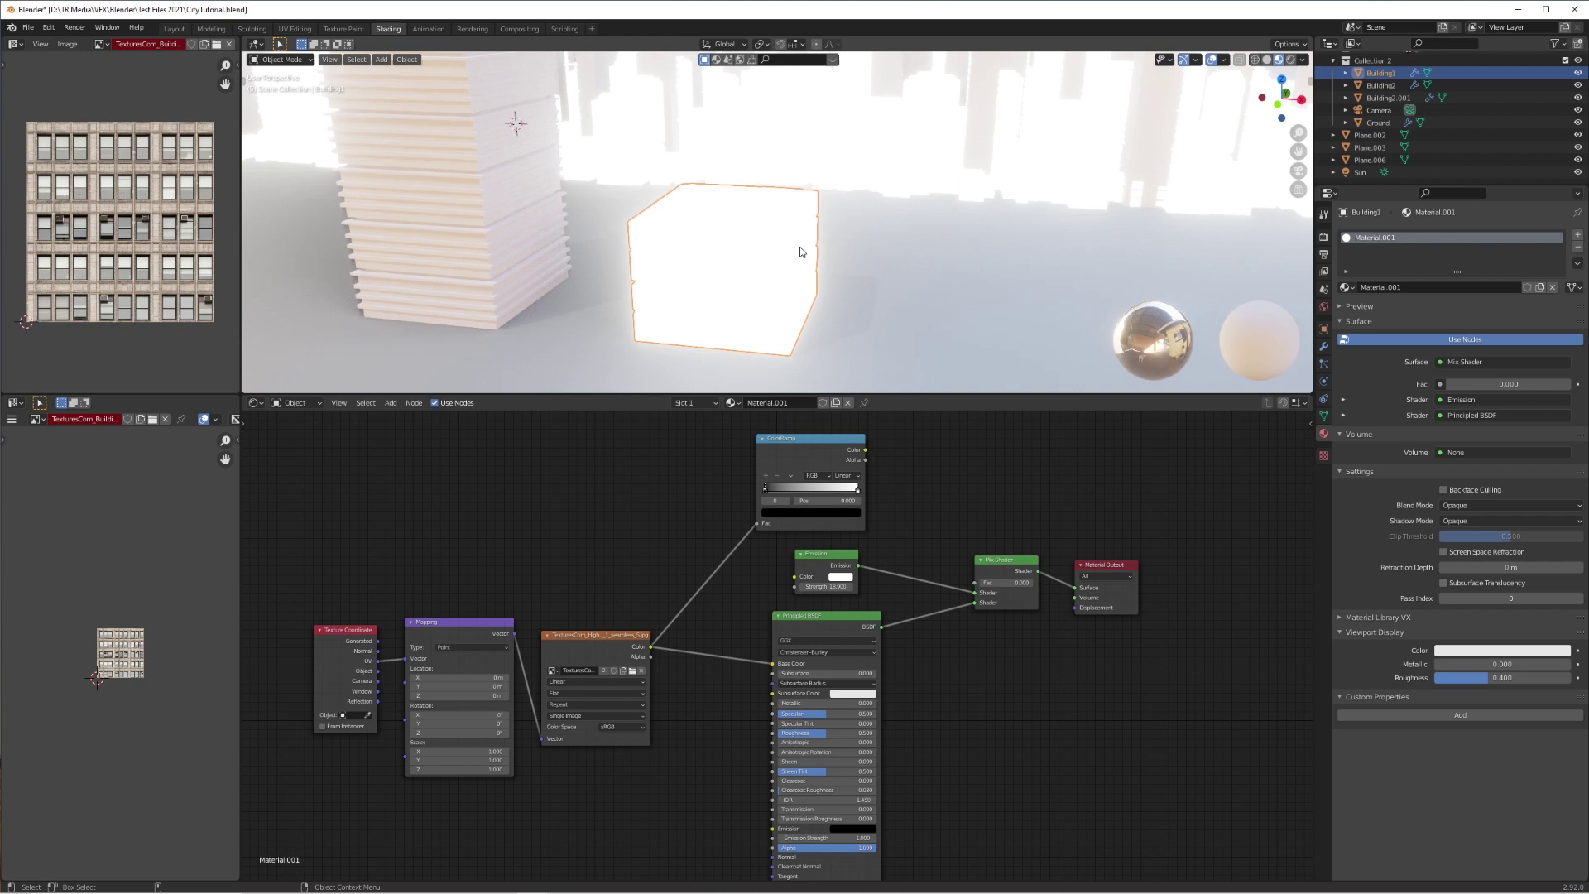
pyautogui.moveTo(1007, 587)
pyautogui.mouseDown()
pyautogui.moveTo(1092, 587)
pyautogui.moveTo(1011, 588)
pyautogui.moveTo(1034, 587)
pyautogui.mouseUp()
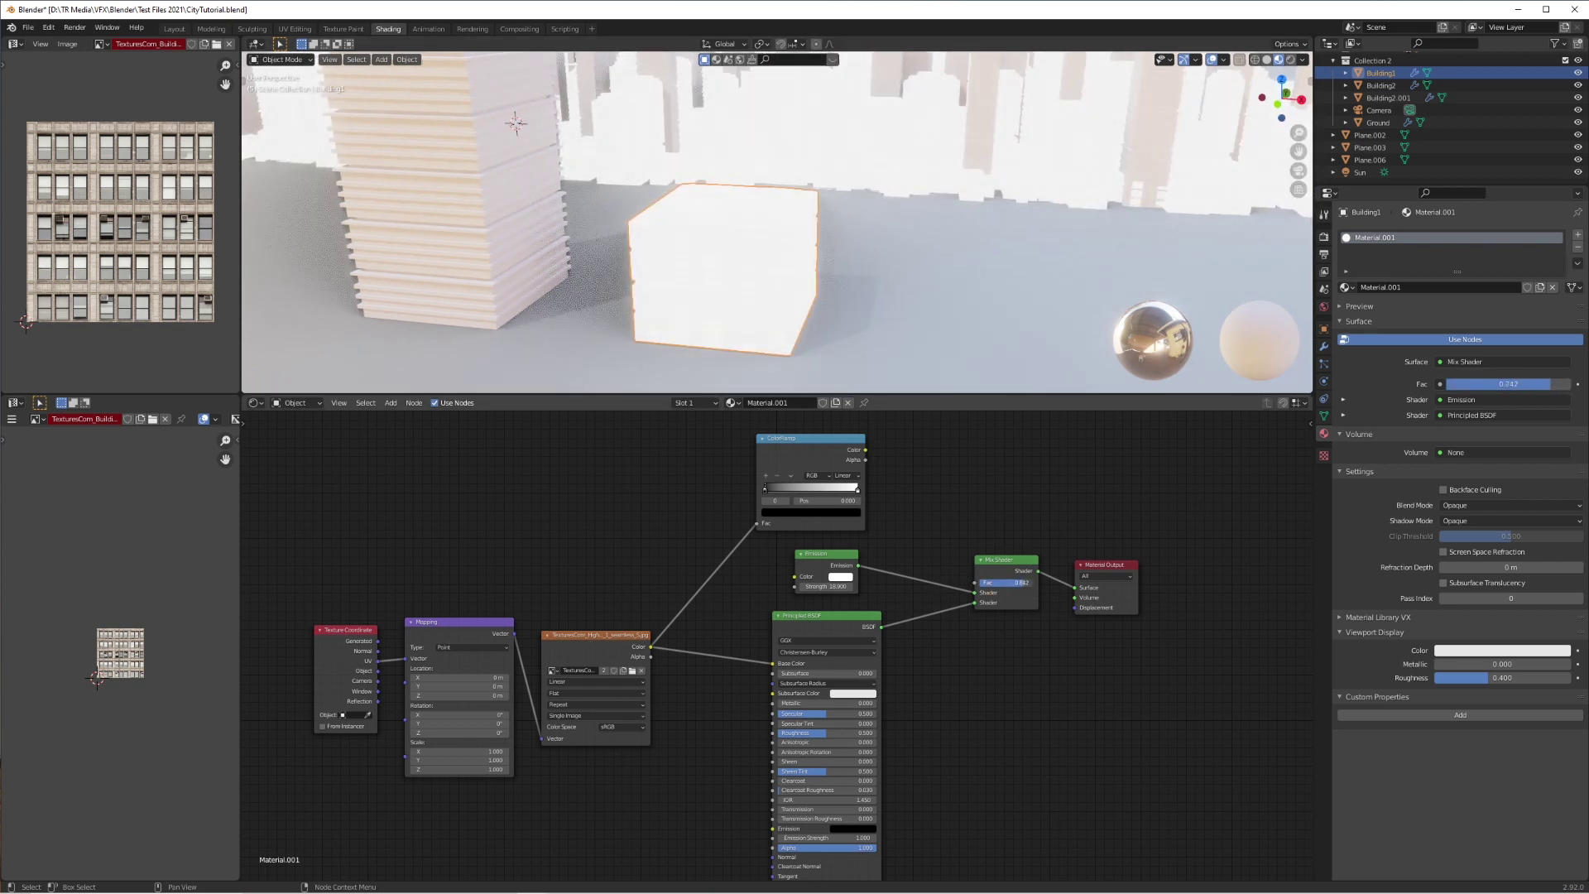
pyautogui.moveTo(826, 586); pyautogui.dragTo(692, 586)
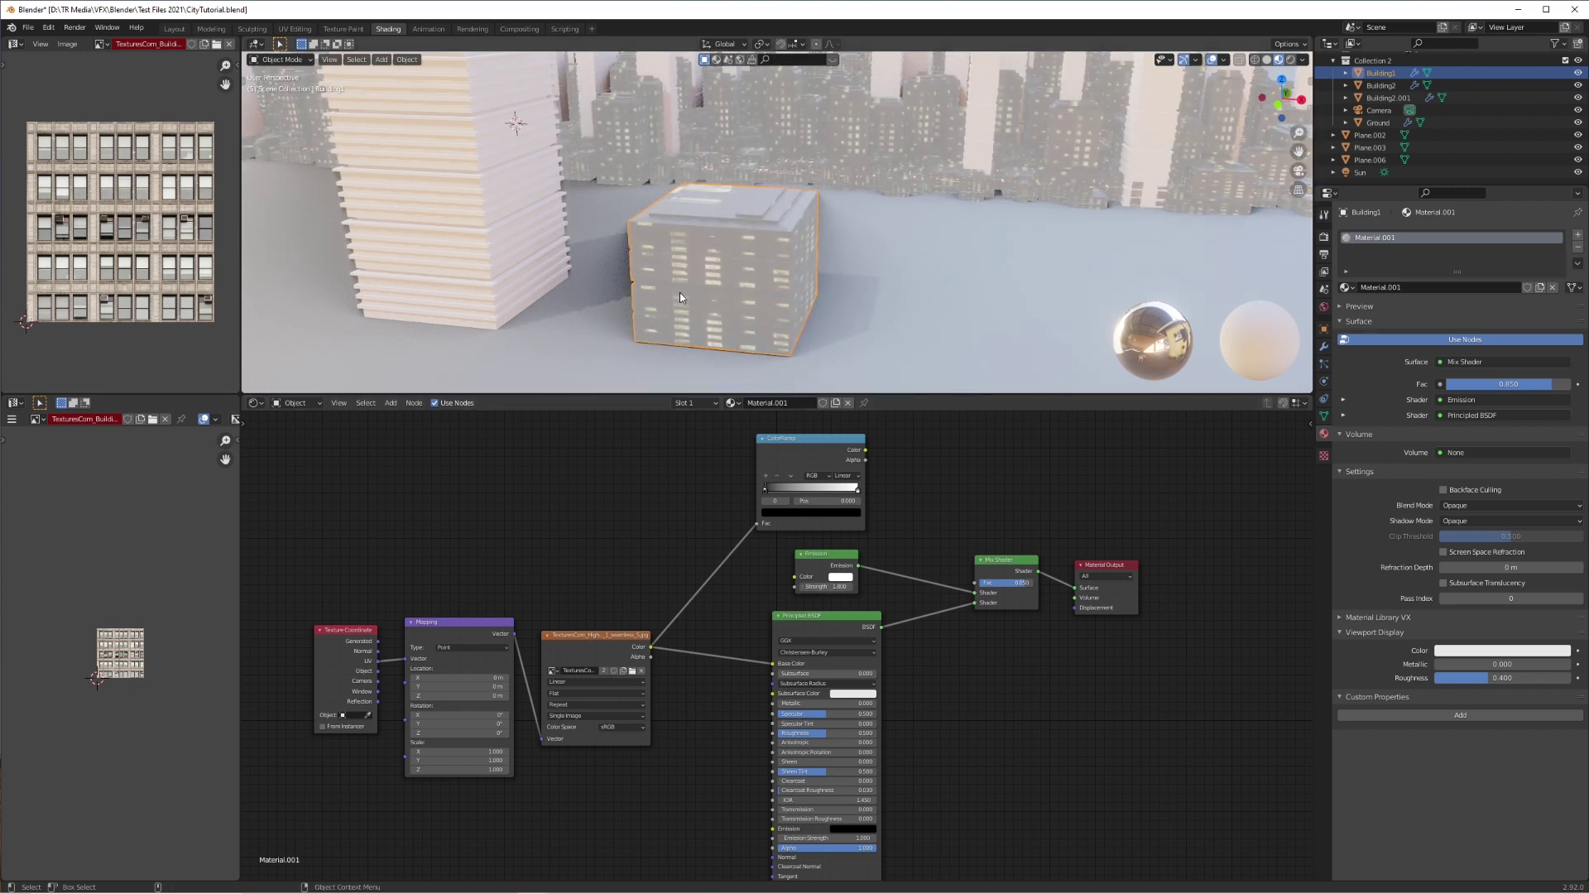
pyautogui.moveTo(688, 276); pyautogui.dragTo(847, 220, button='middle')
pyautogui.scroll(4, 849, 221)
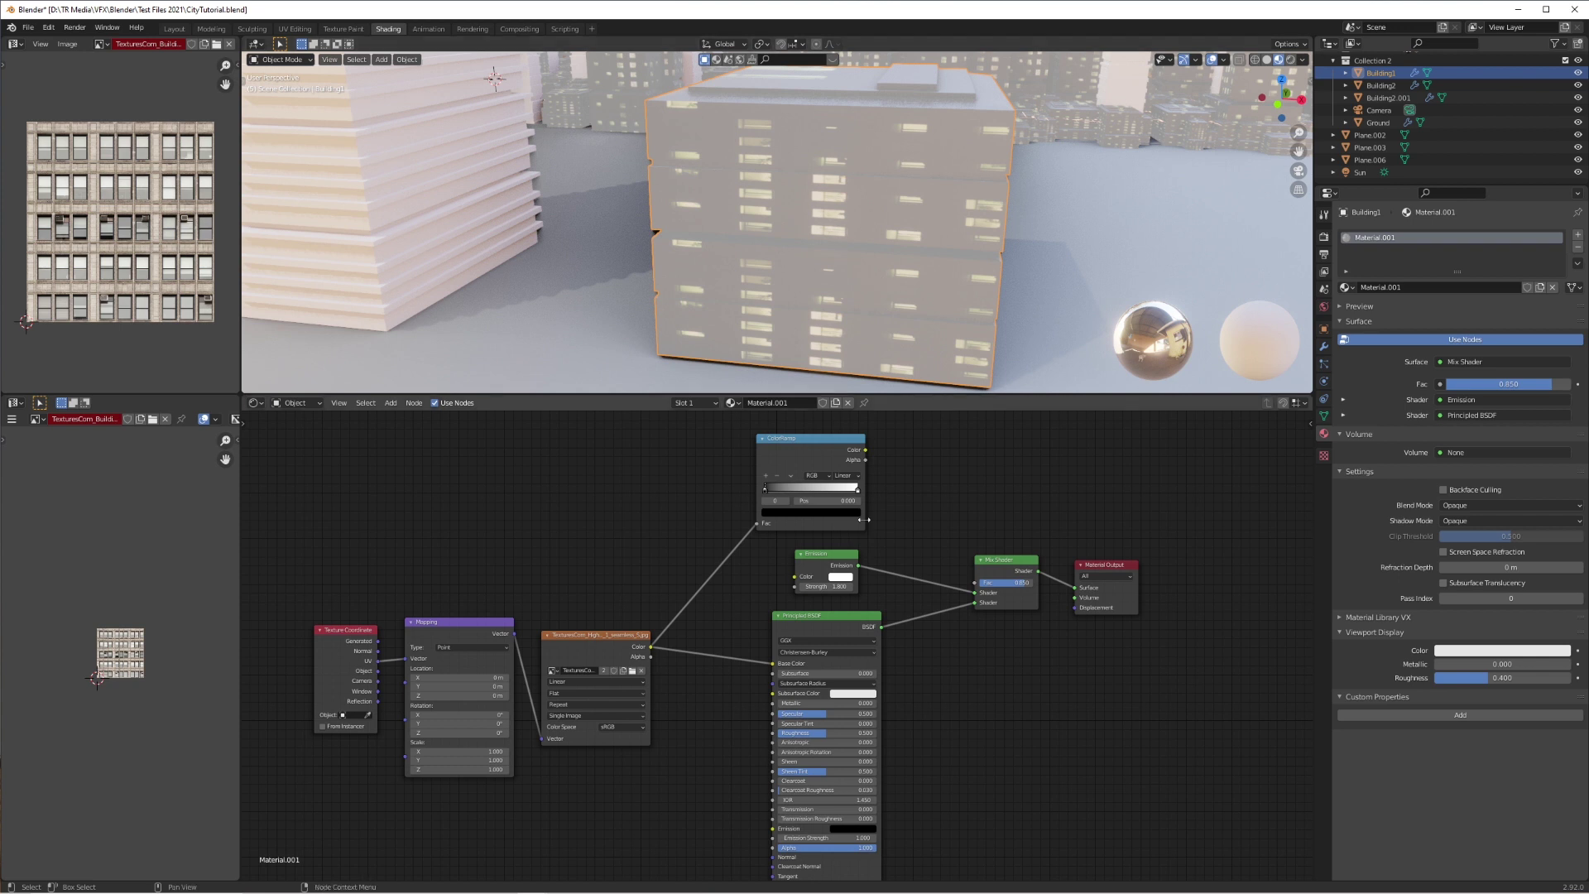
# Connect the ColorRamp Color output to the Mix Shader Fac input and swap the ramp's black and white stops
pyautogui.moveTo(864, 451); pyautogui.dragTo(975, 584)
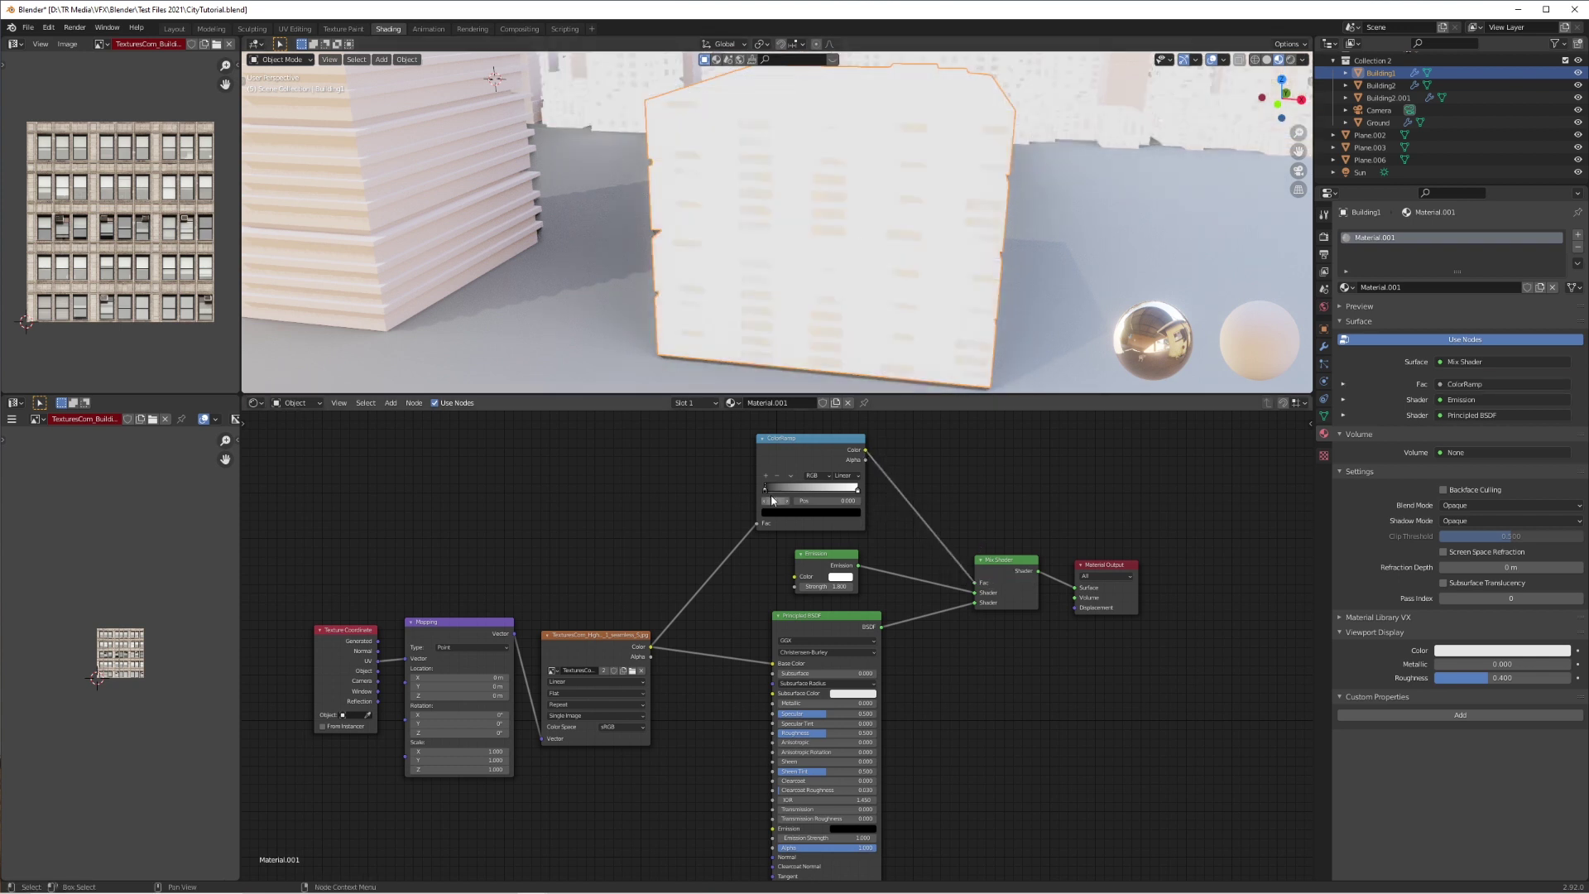
pyautogui.moveTo(765, 493); pyautogui.dragTo(847, 497)
pyautogui.click(856, 493)
pyautogui.moveTo(815, 494); pyautogui.dragTo(775, 495)
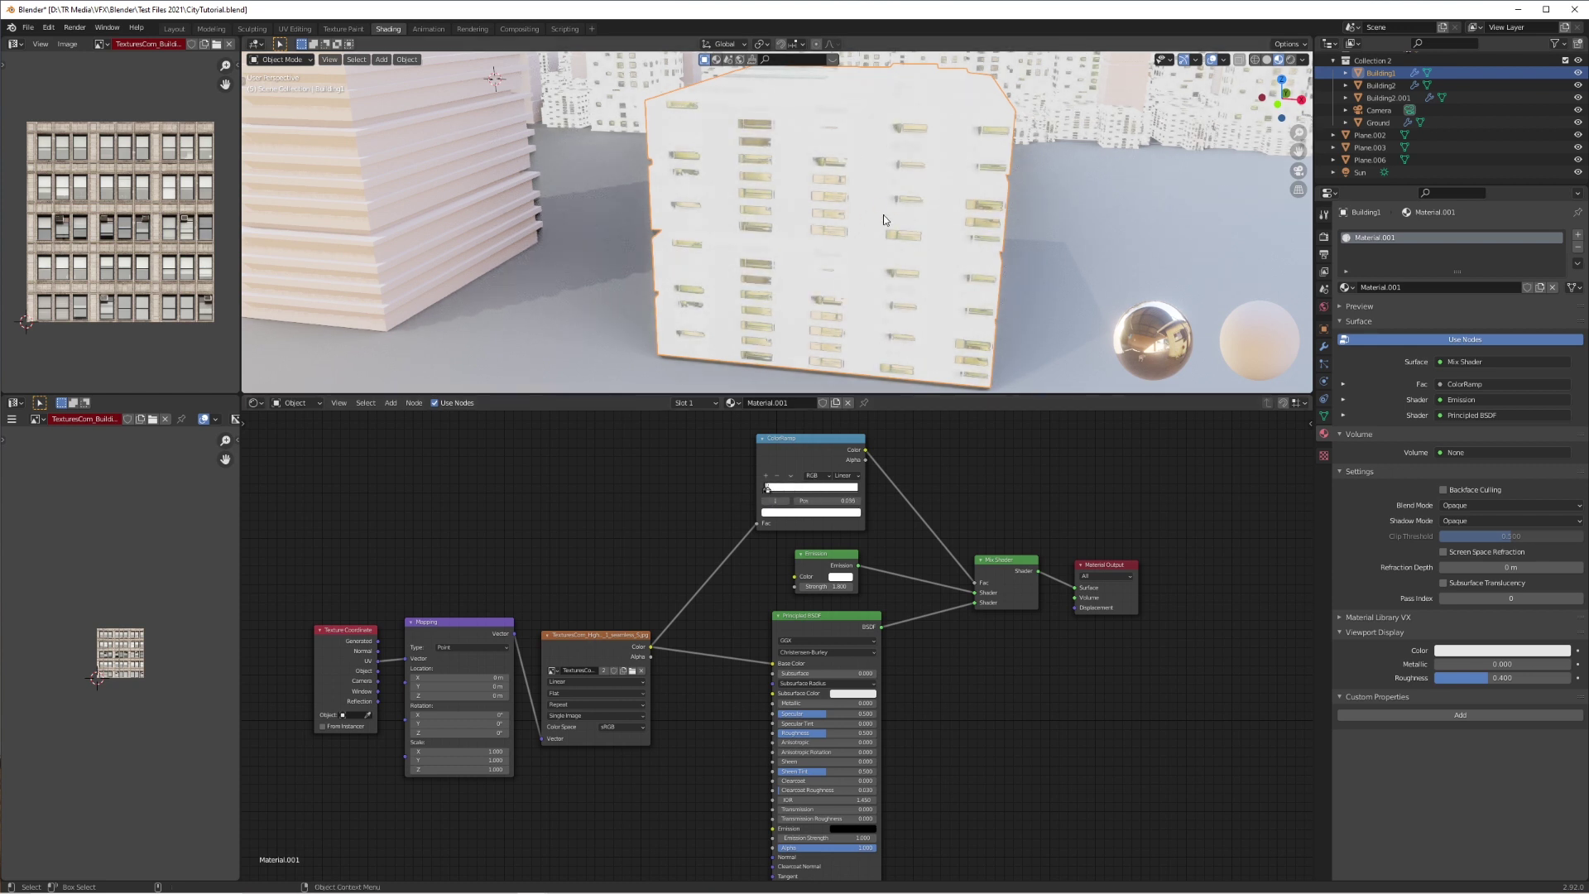
# Fine-tune the ColorRamp with white near the start and black shortly after it, so only the lit windows emit light
pyautogui.moveTo(766, 494); pyautogui.dragTo(782, 492)
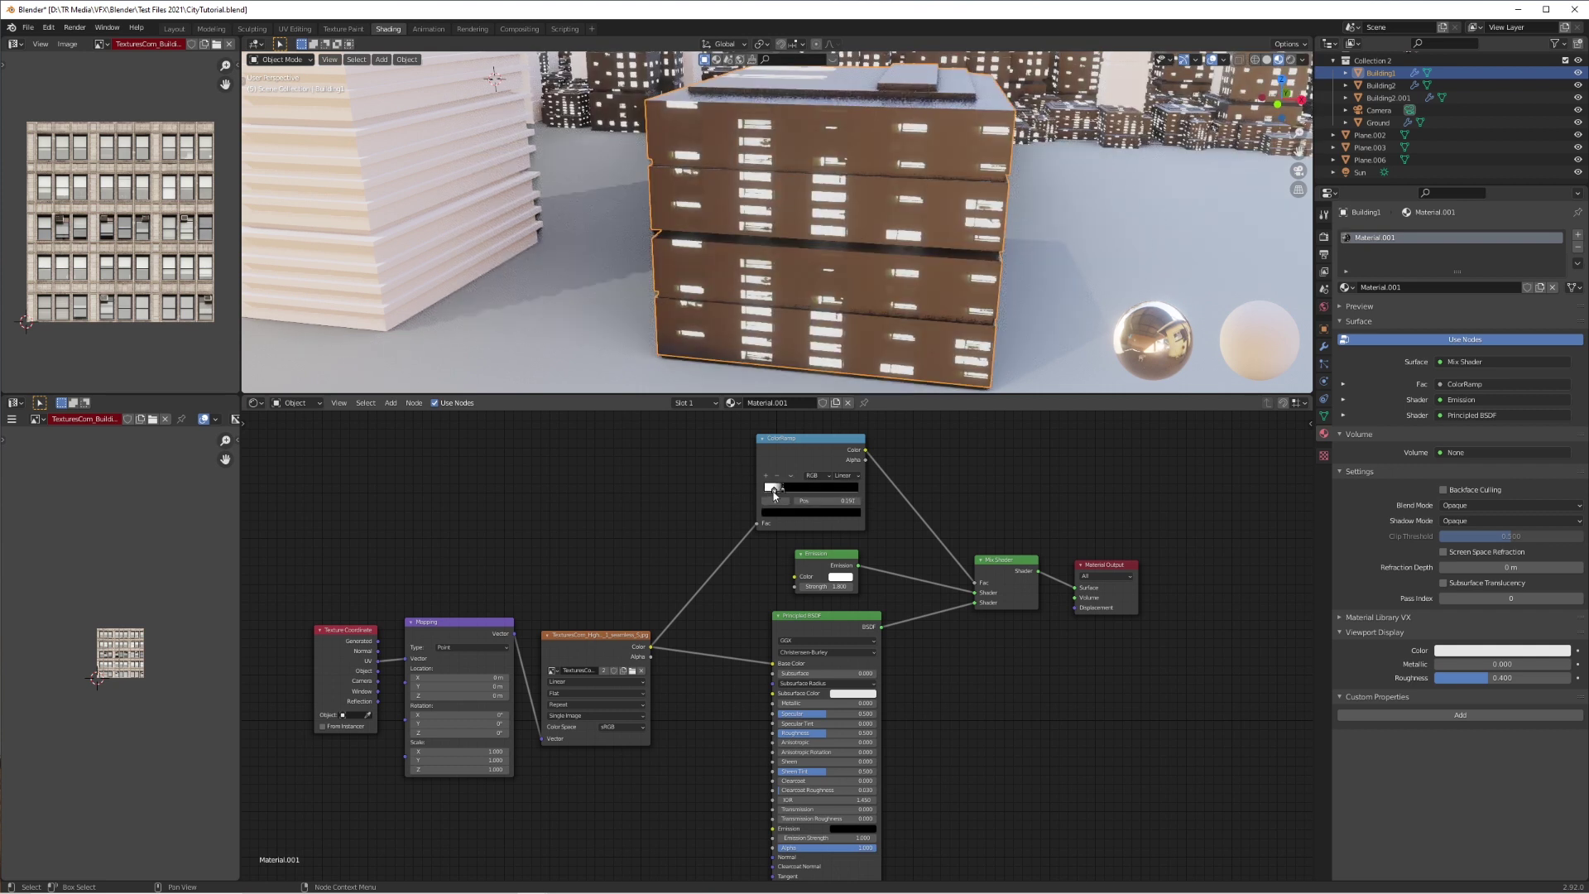
pyautogui.click(772, 494)
pyautogui.click(782, 491)
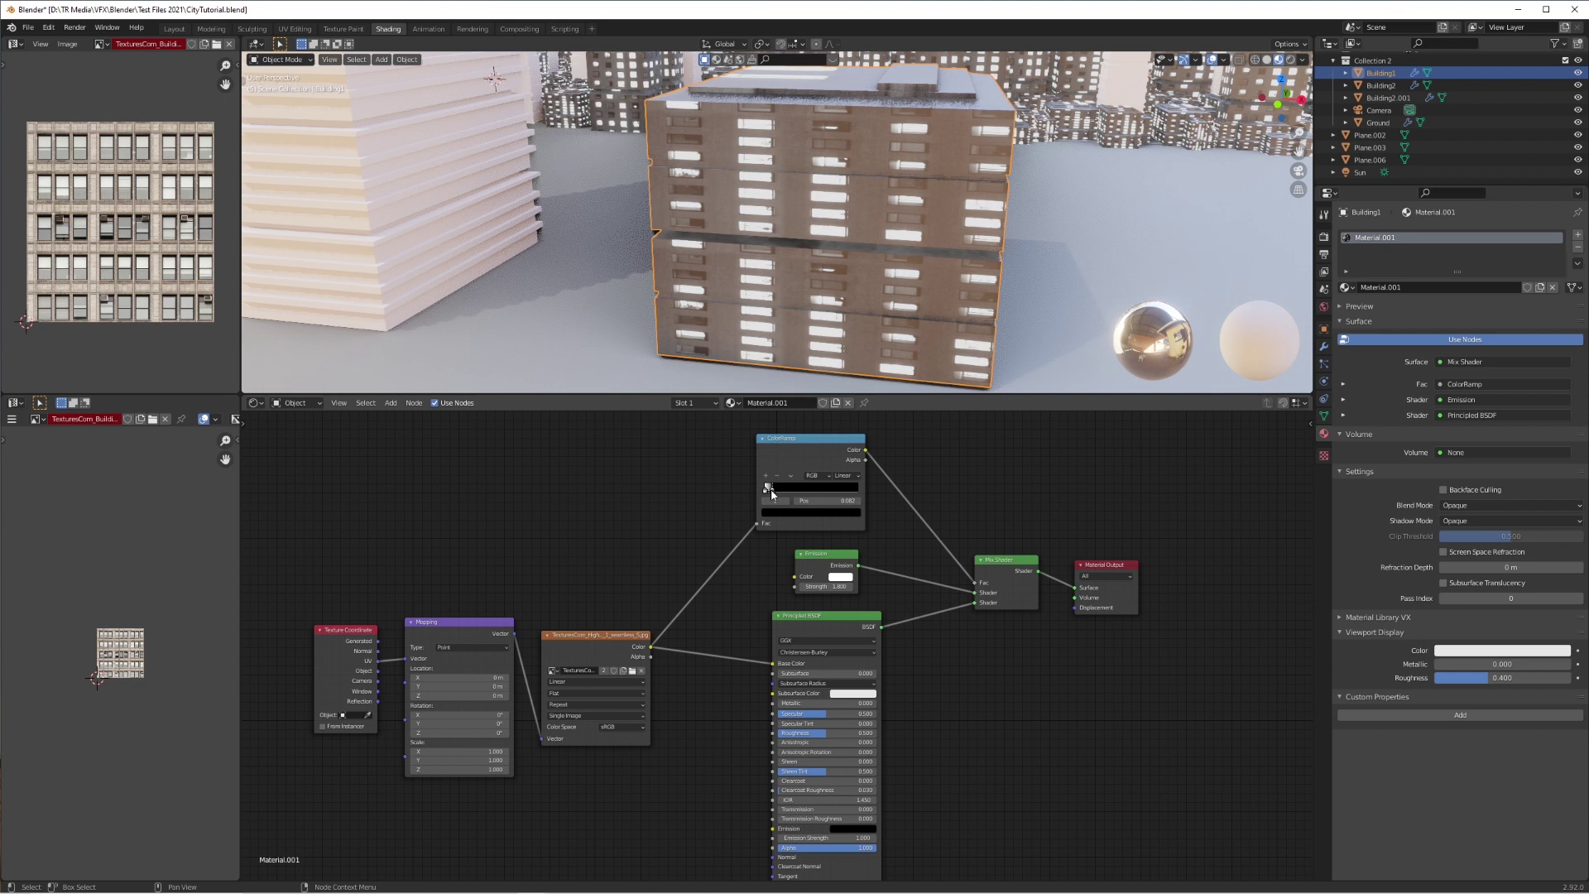
pyautogui.moveTo(783, 494); pyautogui.dragTo(794, 494)
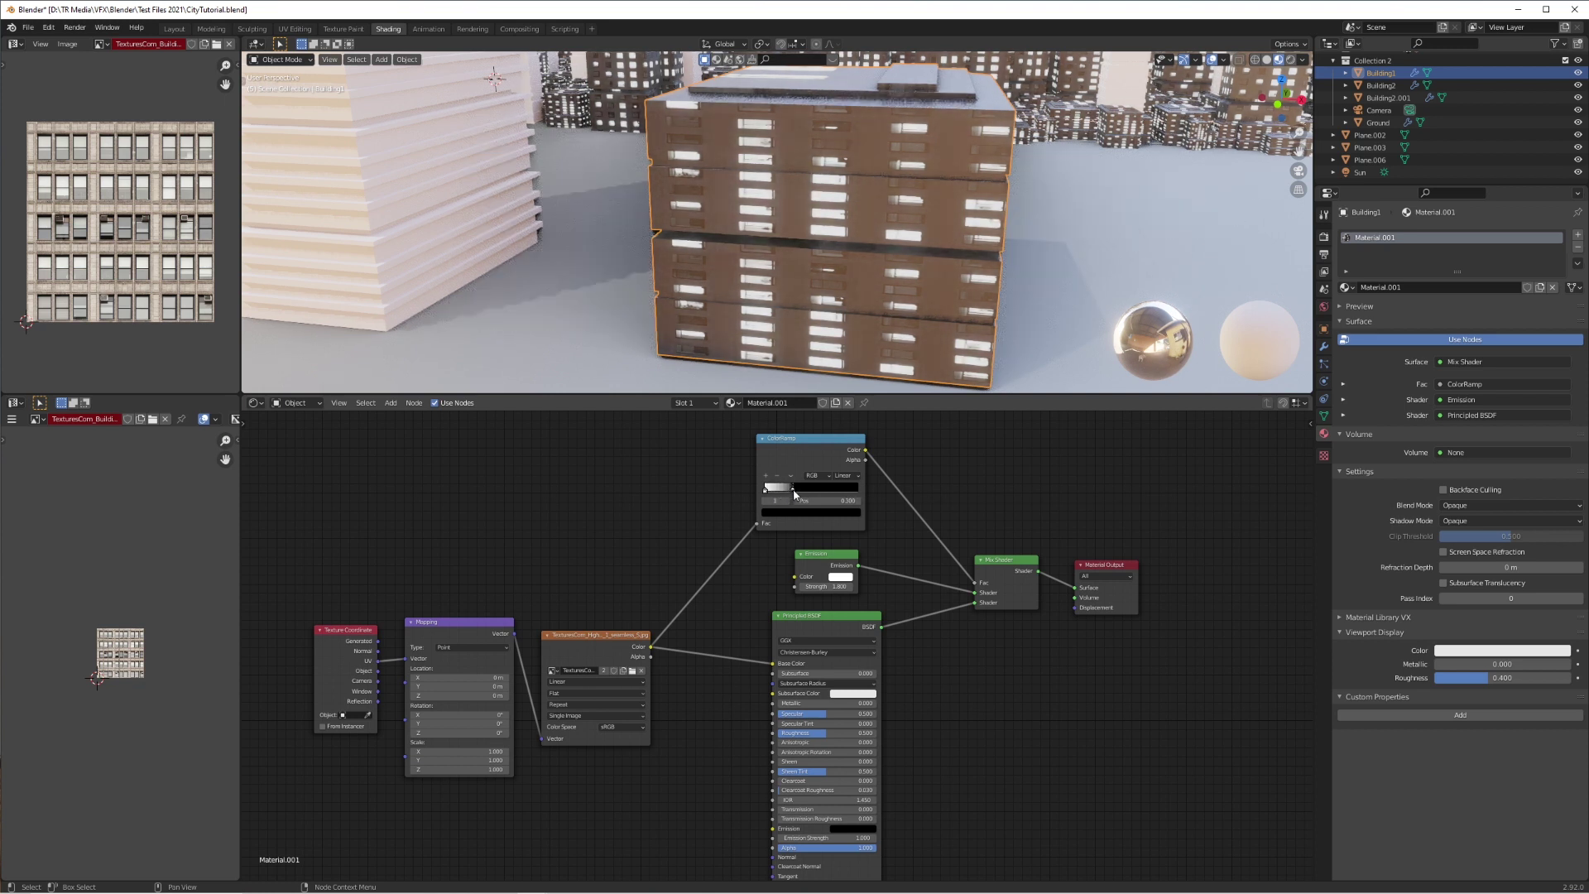
pyautogui.click(764, 490)
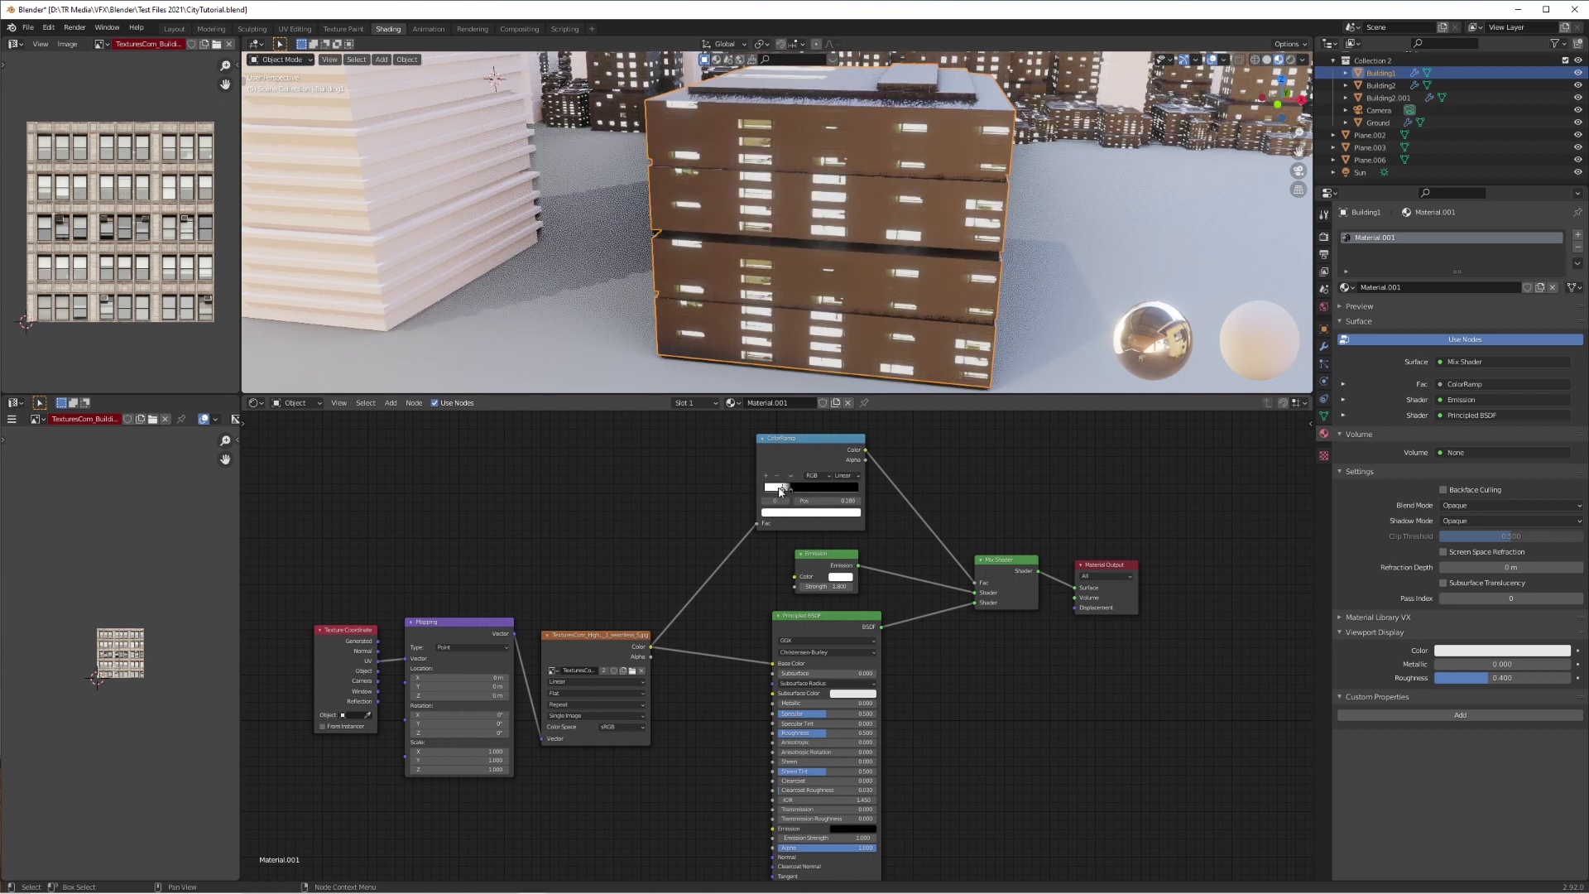
pyautogui.moveTo(763, 491); pyautogui.dragTo(768, 491)
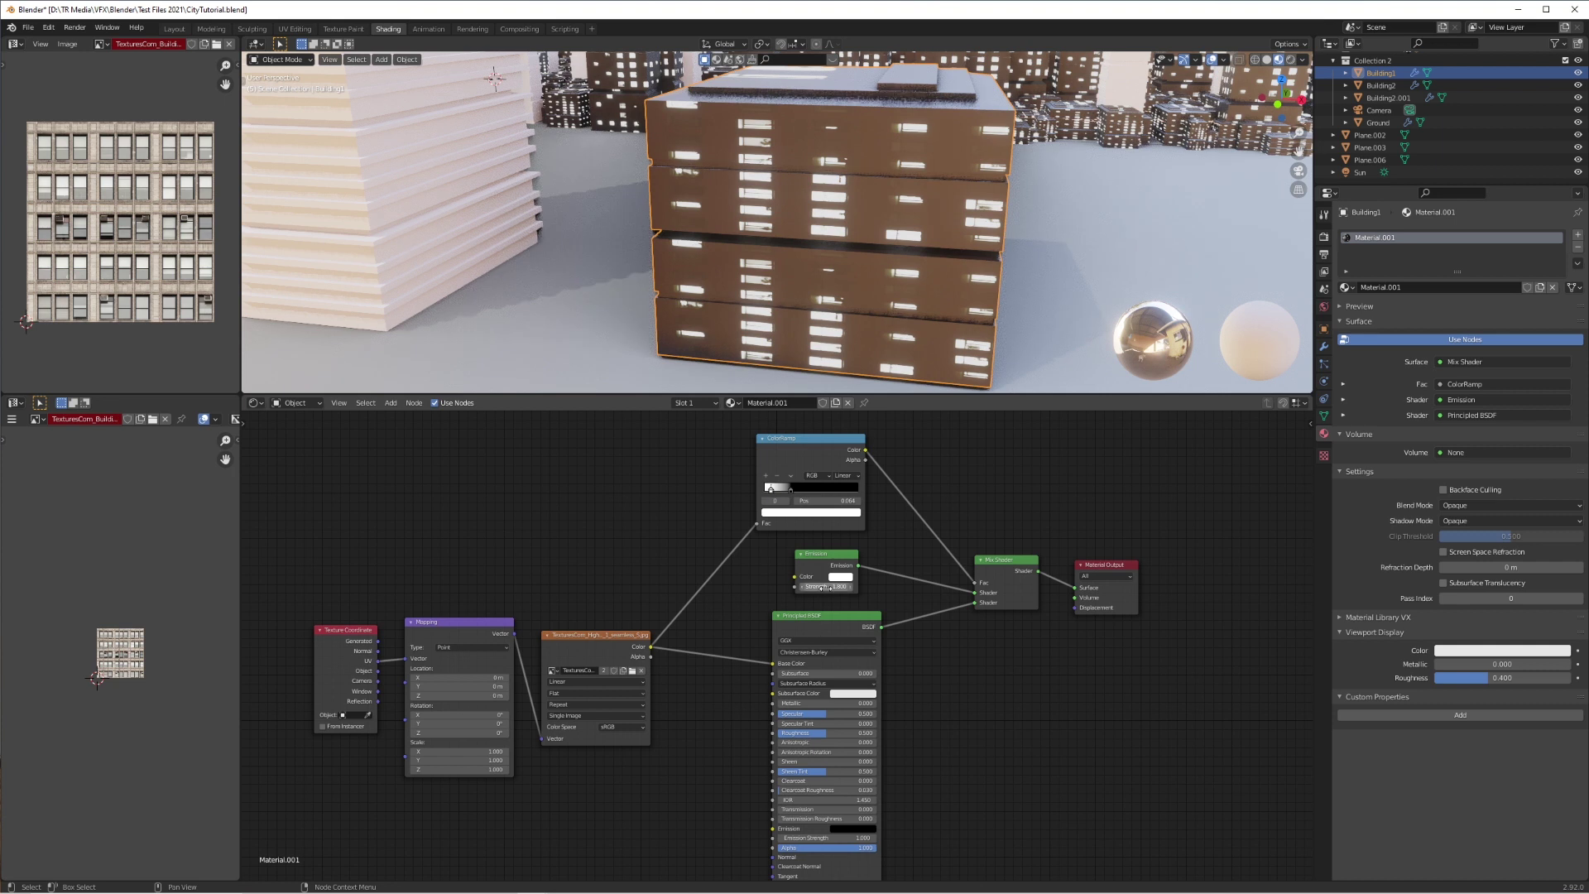
pyautogui.moveTo(825, 586); pyautogui.dragTo(859, 587)
pyautogui.scroll(-5, 955, 127)
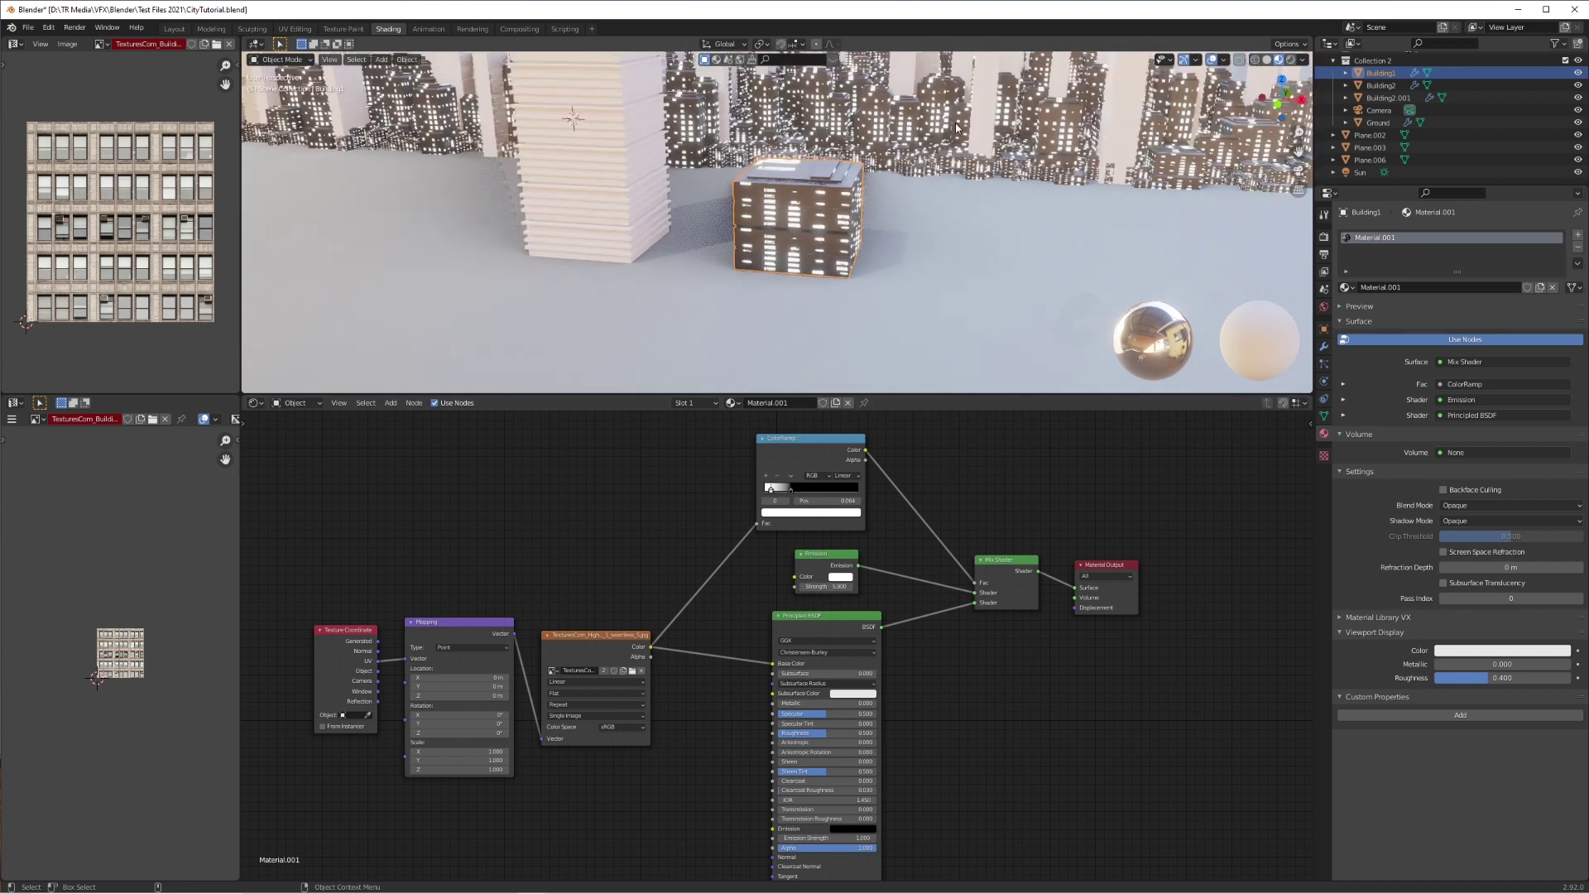
pyautogui.hotkey('ctrl', 'z')
# Set the Emission color to a warm salmon orange and raise its strength to about 17
pyautogui.moveTo(956, 128); pyautogui.dragTo(918, 211, button='middle')
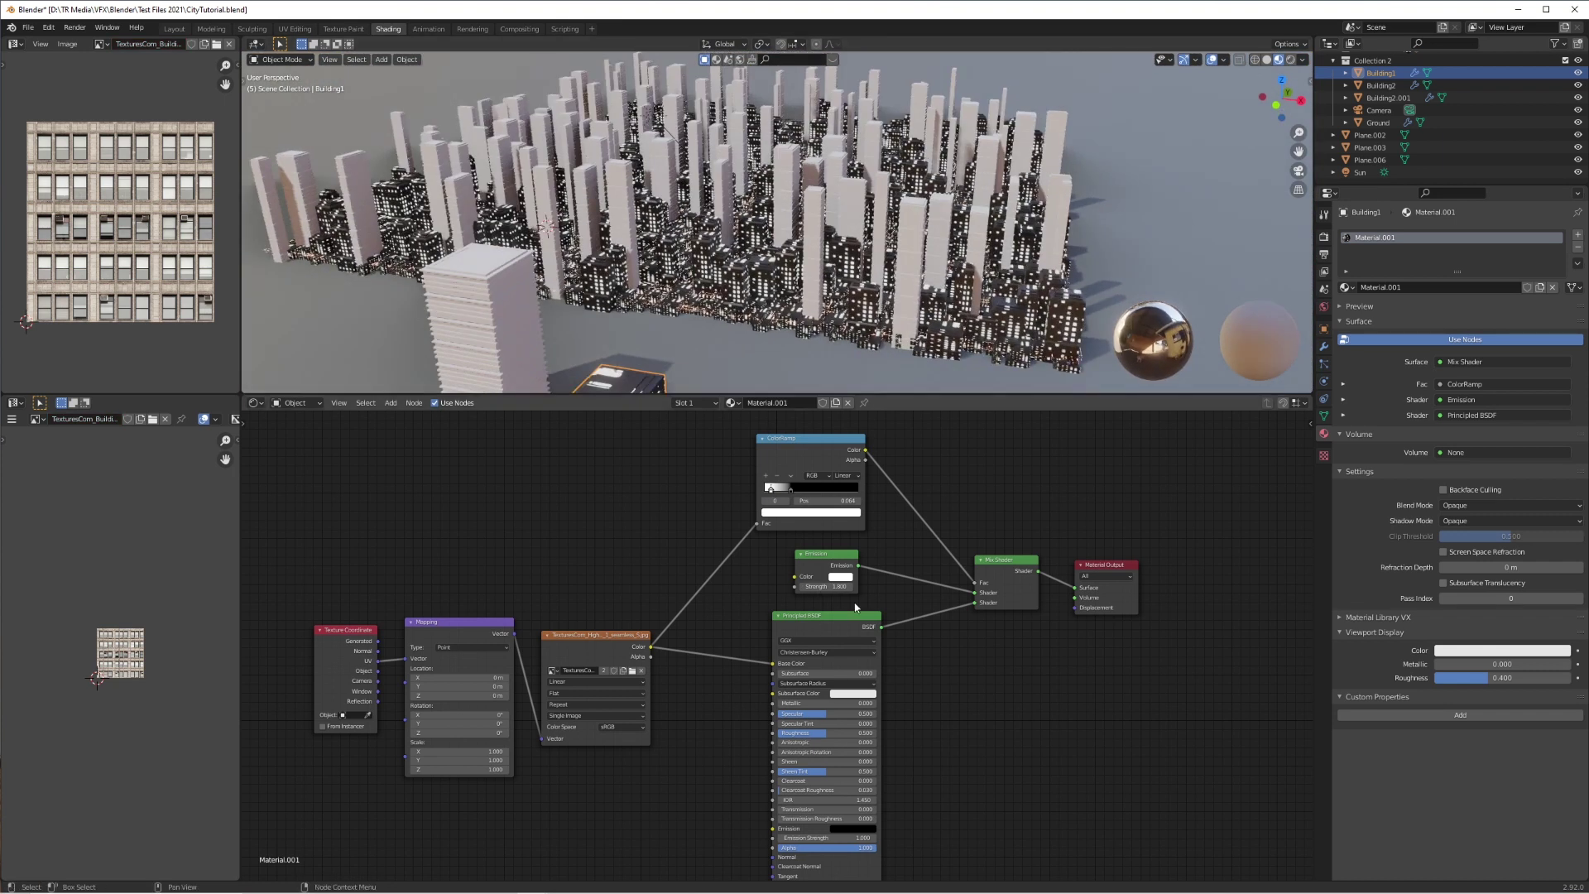
pyautogui.click(838, 577)
pyautogui.click(863, 498)
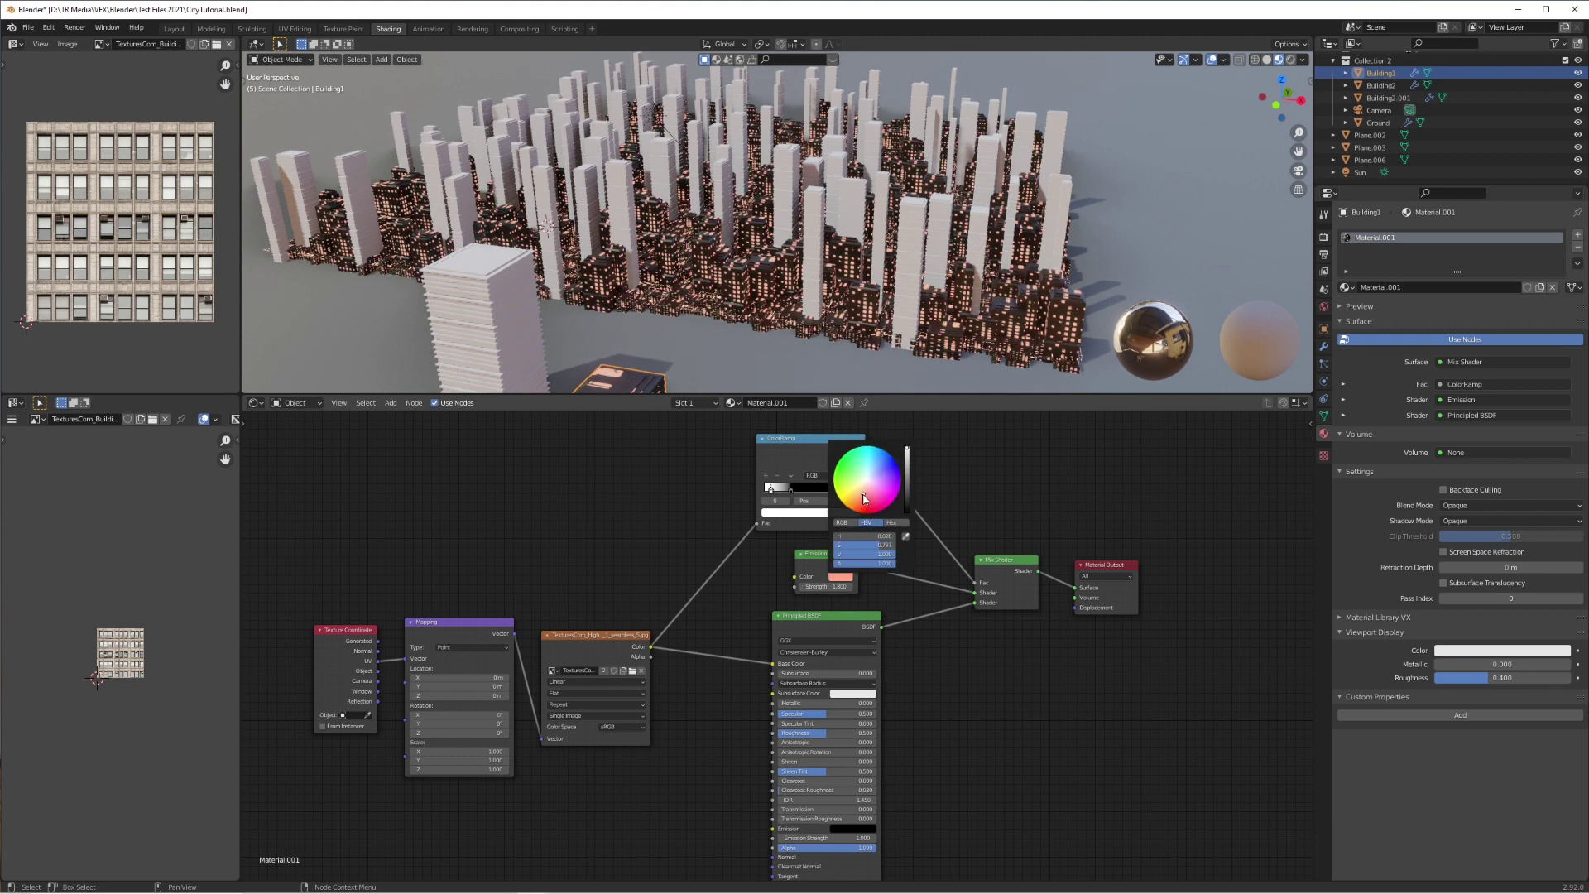
pyautogui.moveTo(825, 586); pyautogui.dragTo(956, 586)
pyautogui.moveTo(1059, 166); pyautogui.dragTo(794, 191, button='middle')
pyautogui.scroll(-4, 928, 242)
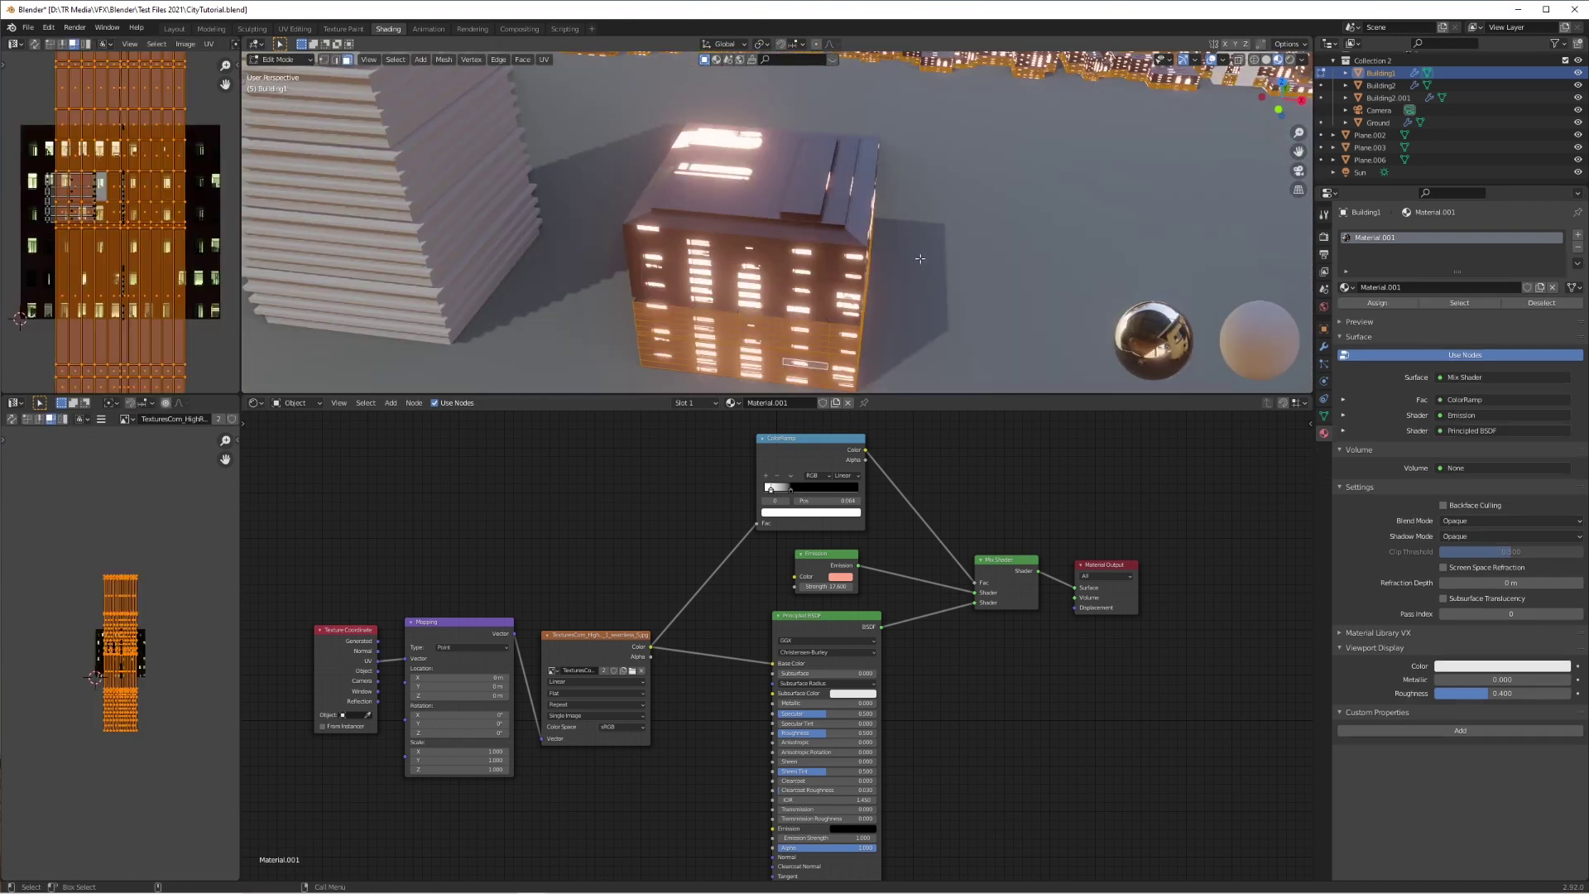
# Turn off the Array modifier's viewport display on Building1 and select all of its roof faces in Edit Mode
pyautogui.click(1324, 346)
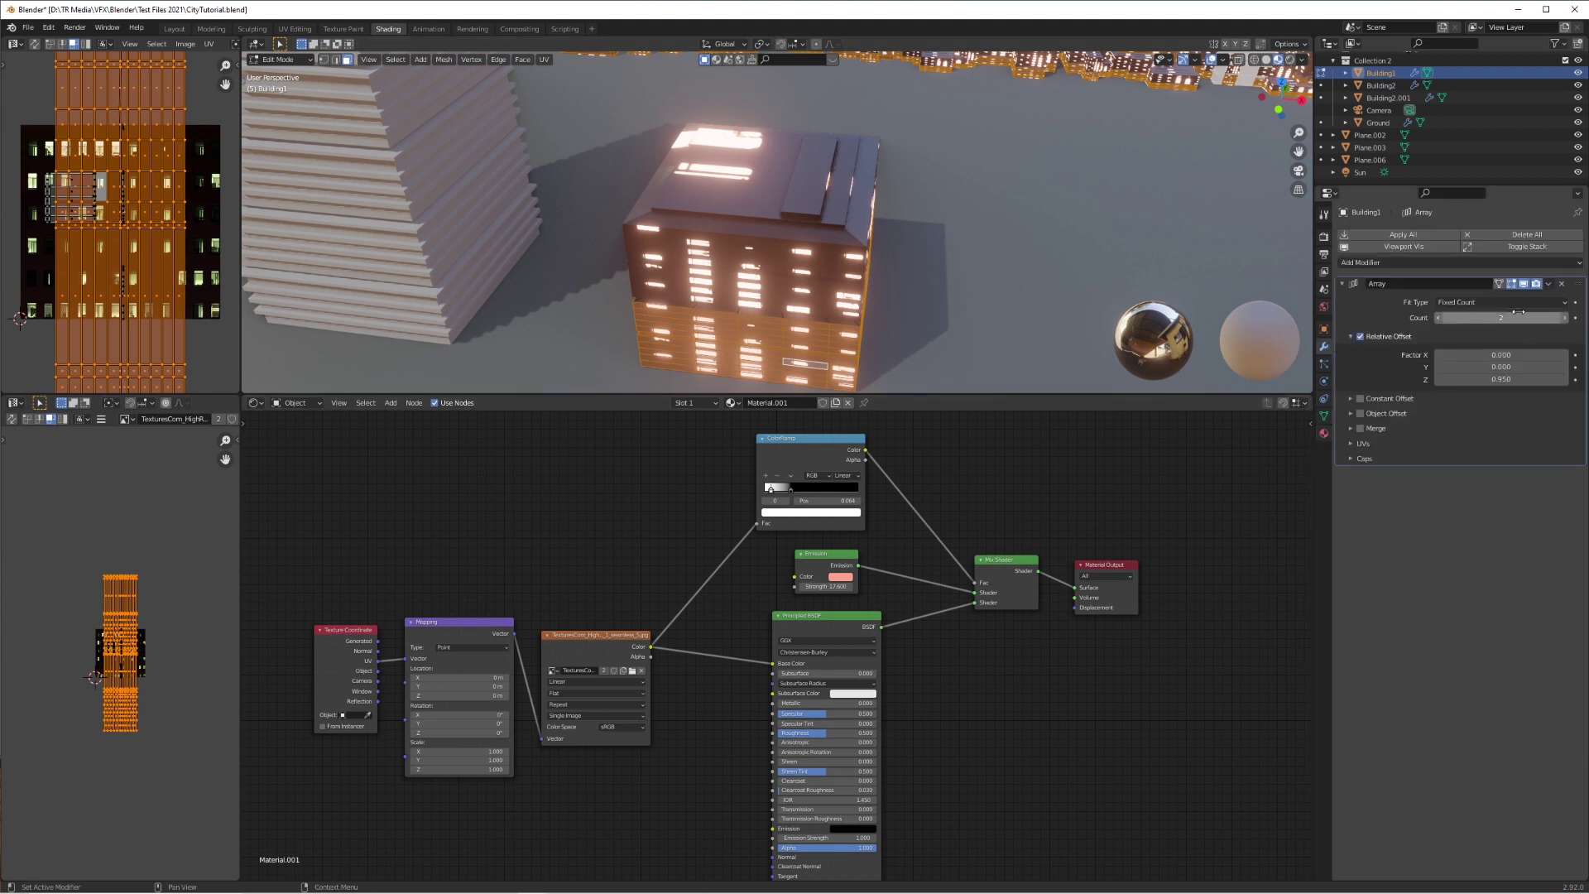
pyautogui.click(1527, 285)
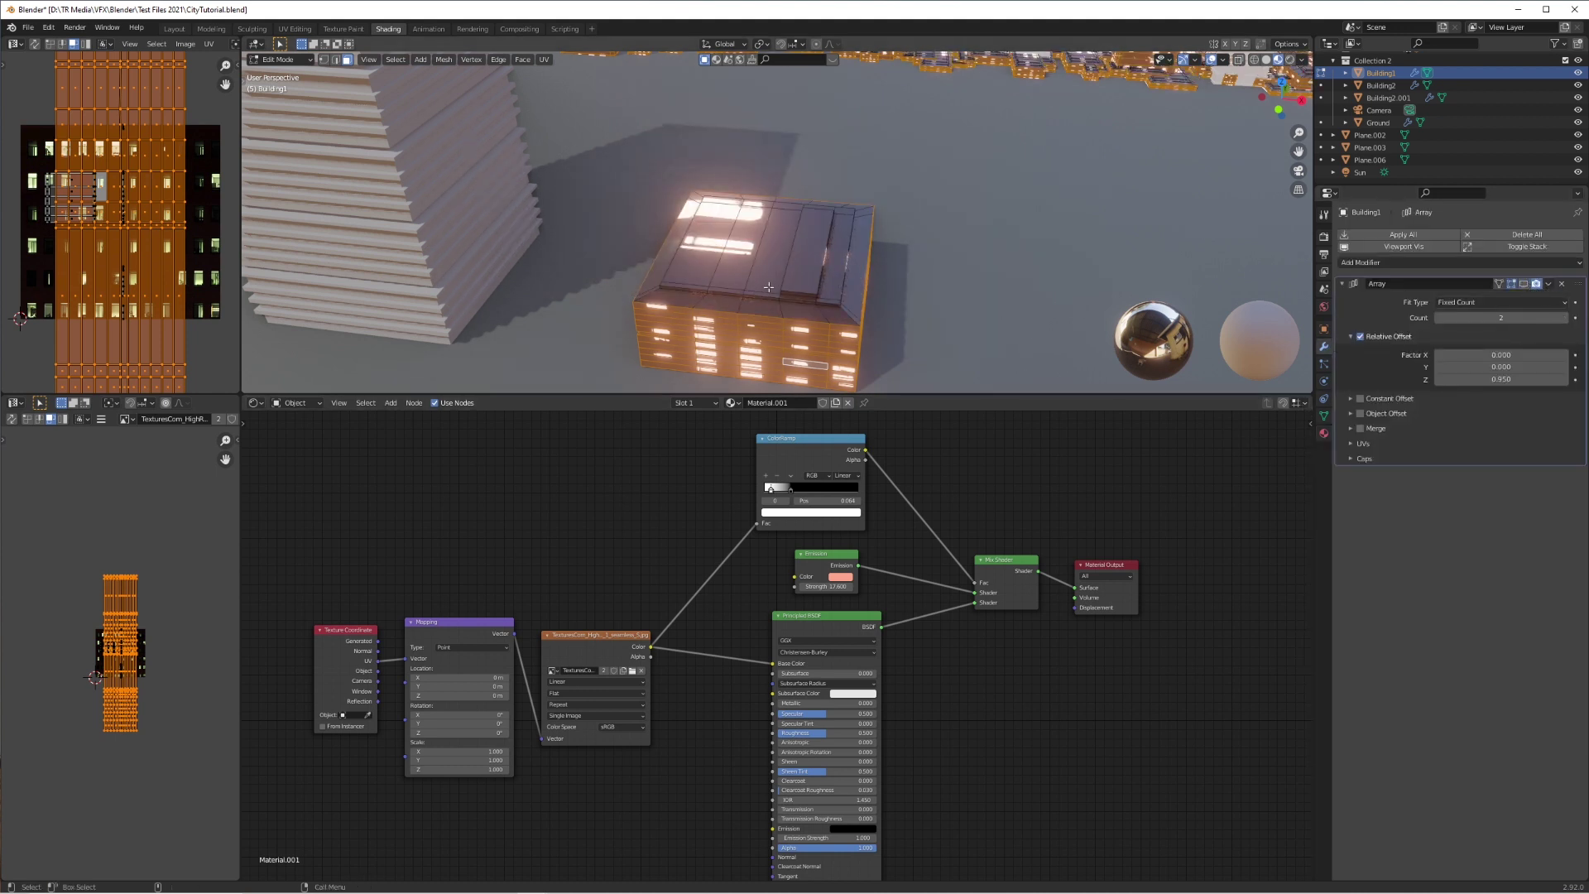
pyautogui.moveTo(768, 287); pyautogui.dragTo(815, 327, button='middle')
pyautogui.moveTo(650, 115); pyautogui.dragTo(835, 262)
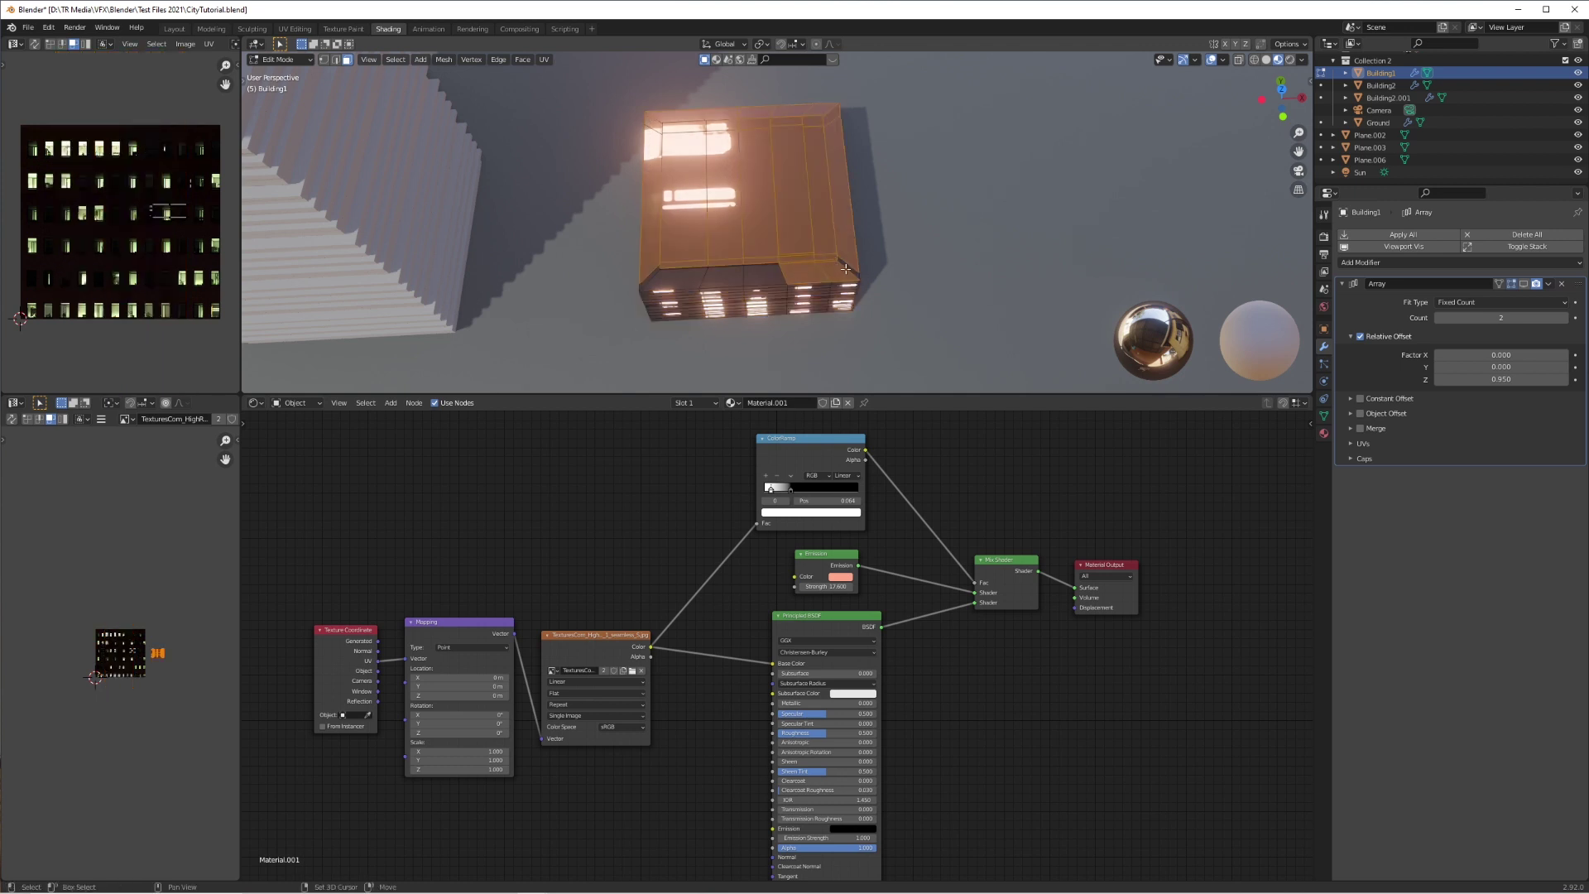
pyautogui.moveTo(674, 274)
pyautogui.keyDown('shift'); pyautogui.mouseDown()
pyautogui.moveTo(787, 276)
pyautogui.moveTo(651, 255)
pyautogui.mouseUp(); pyautogui.keyUp('shift')
pyautogui.moveTo(651, 255); pyautogui.dragTo(570, 185, button='middle')
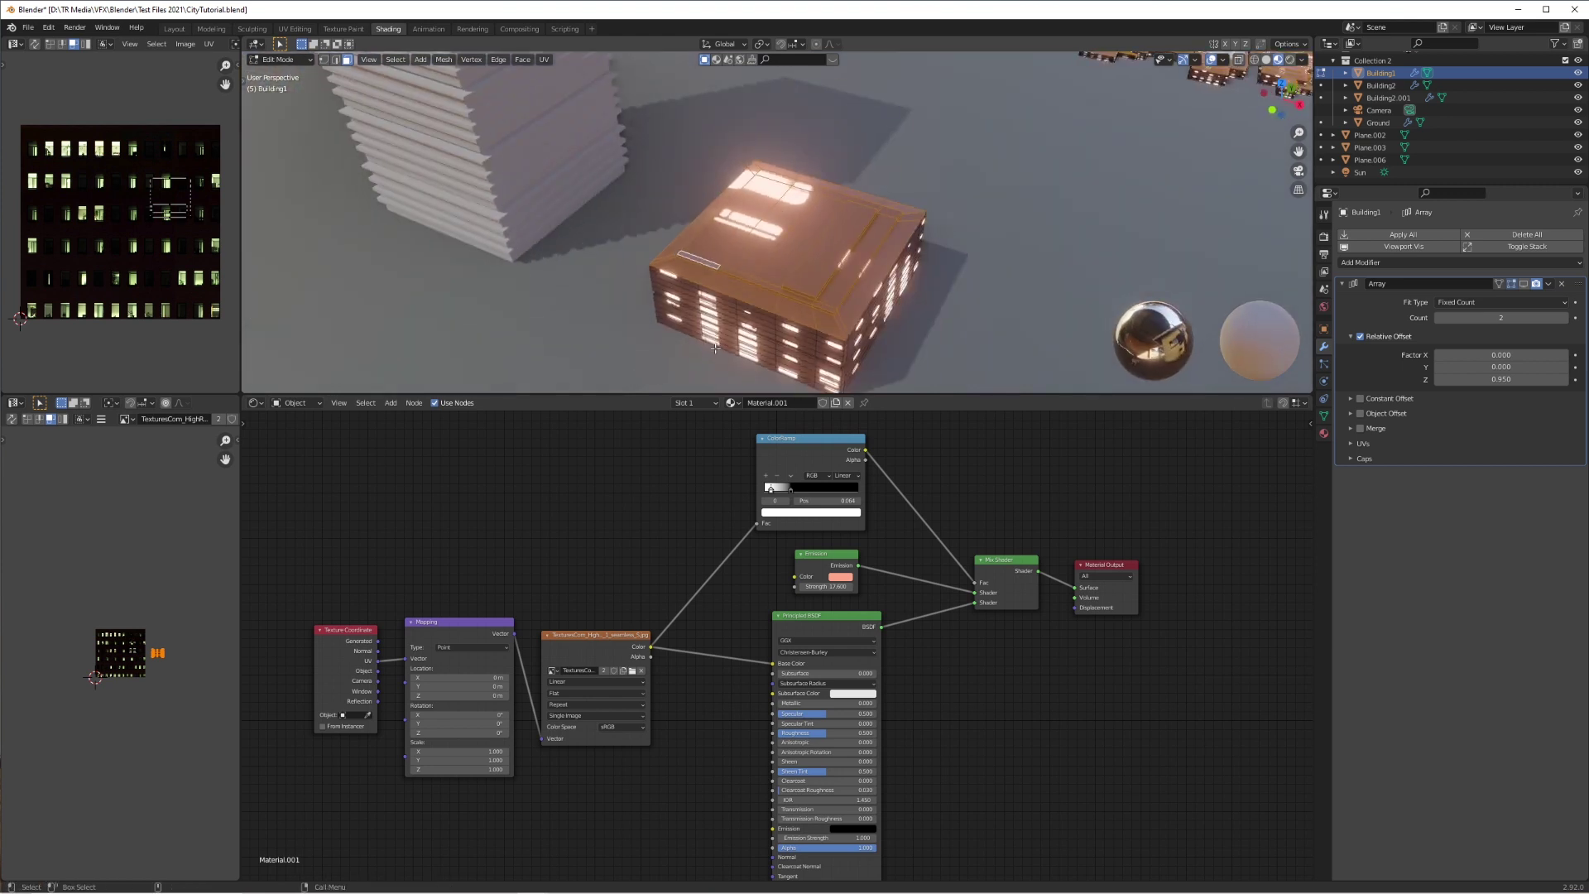
# Add a second material slot with the Concrete material, assign it to the selected roof faces and return to Object Mode
pyautogui.click(1324, 432)
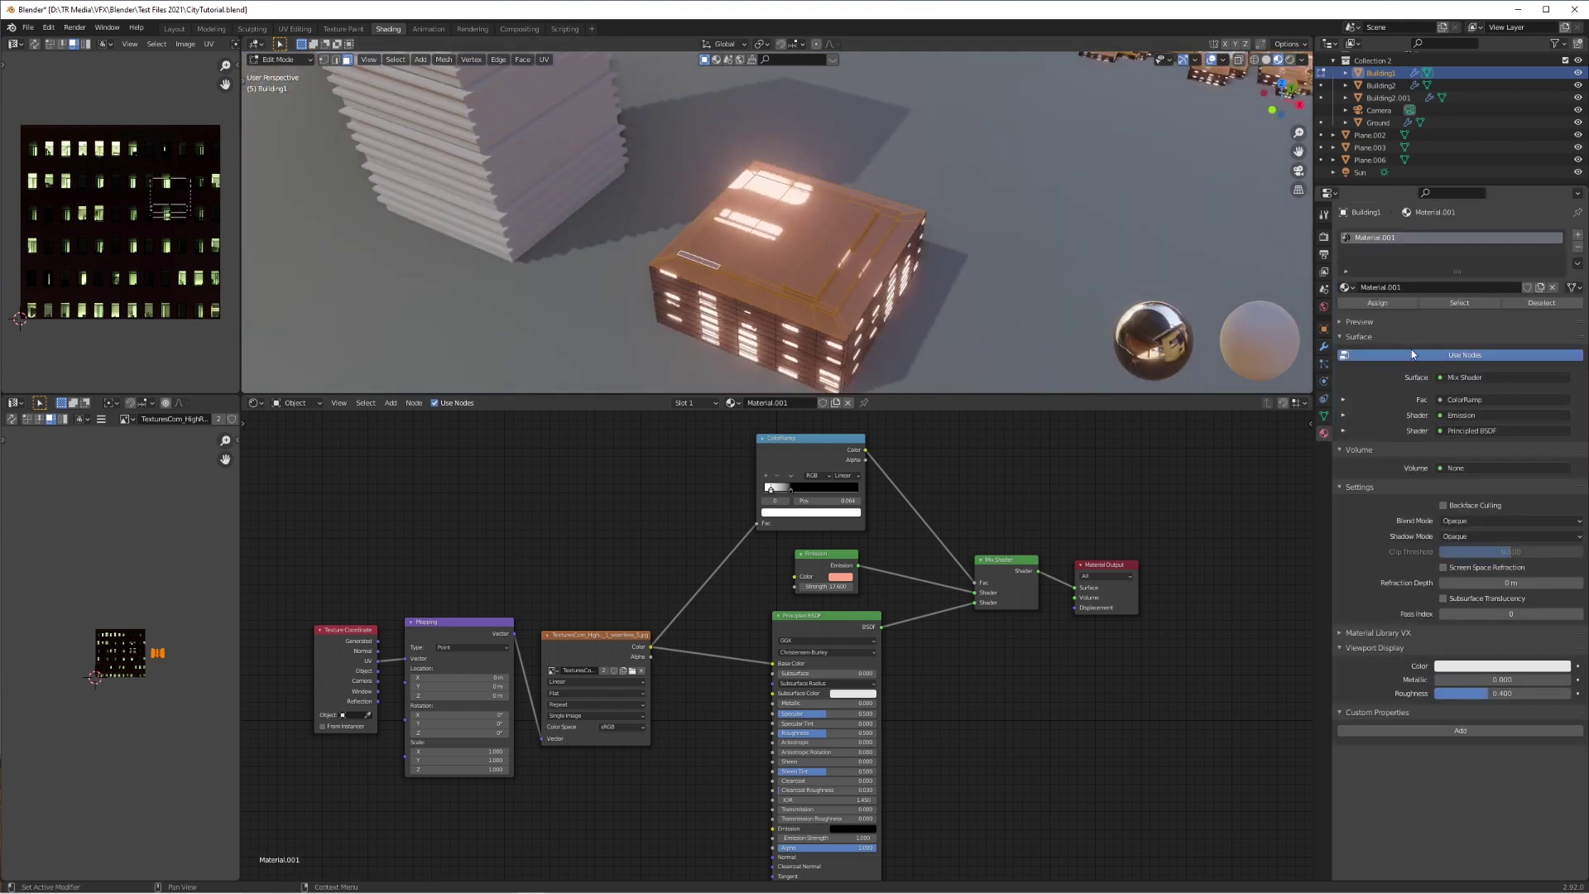
pyautogui.click(1577, 236)
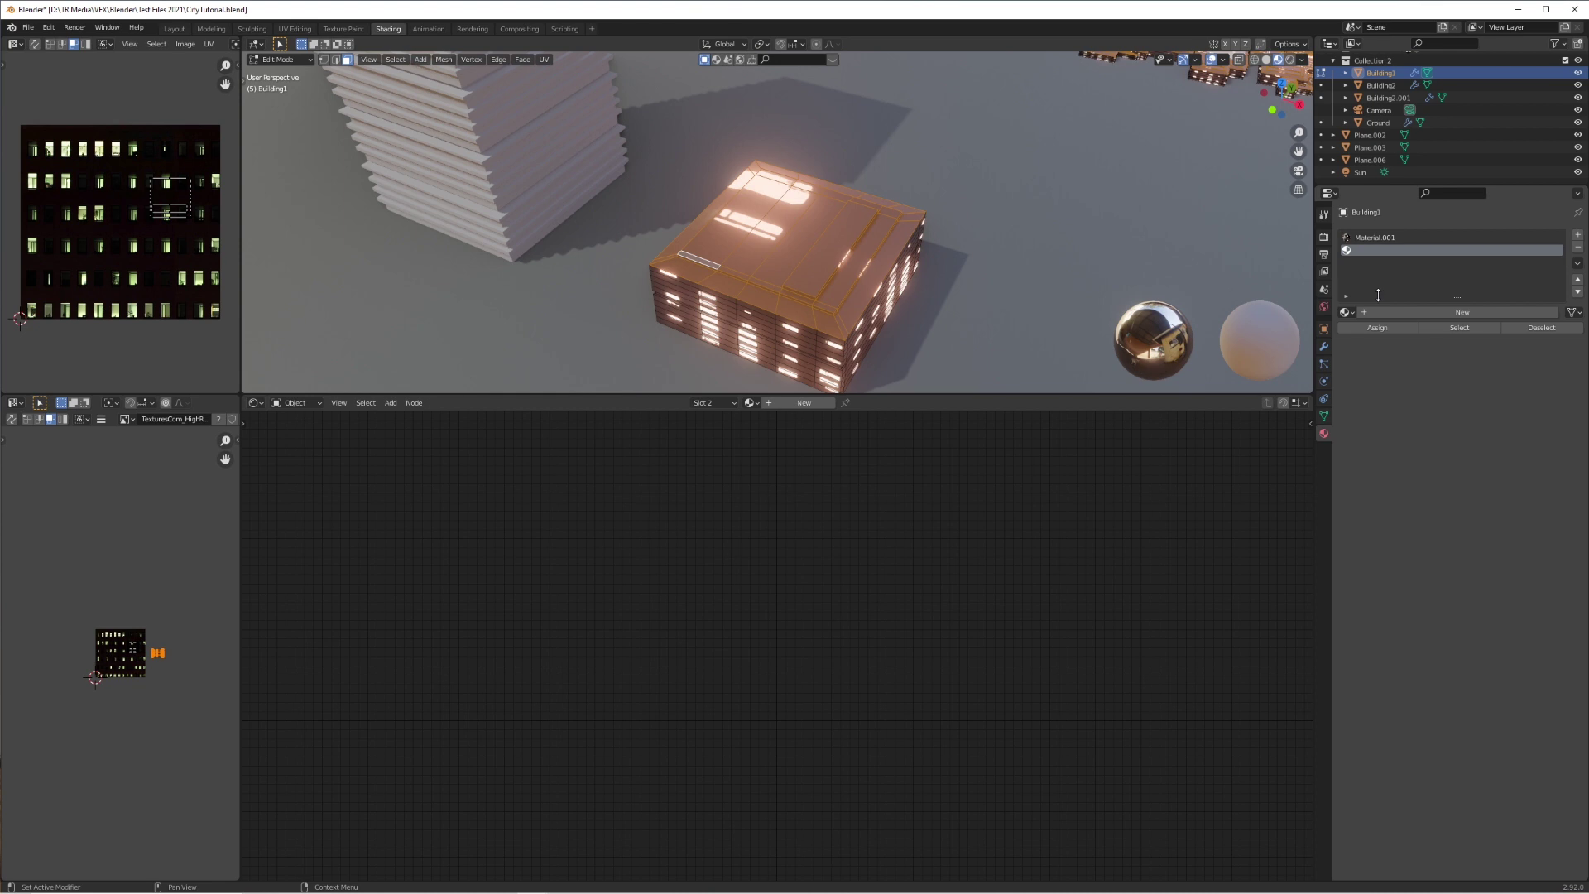
pyautogui.click(1345, 312)
pyautogui.click(1367, 347)
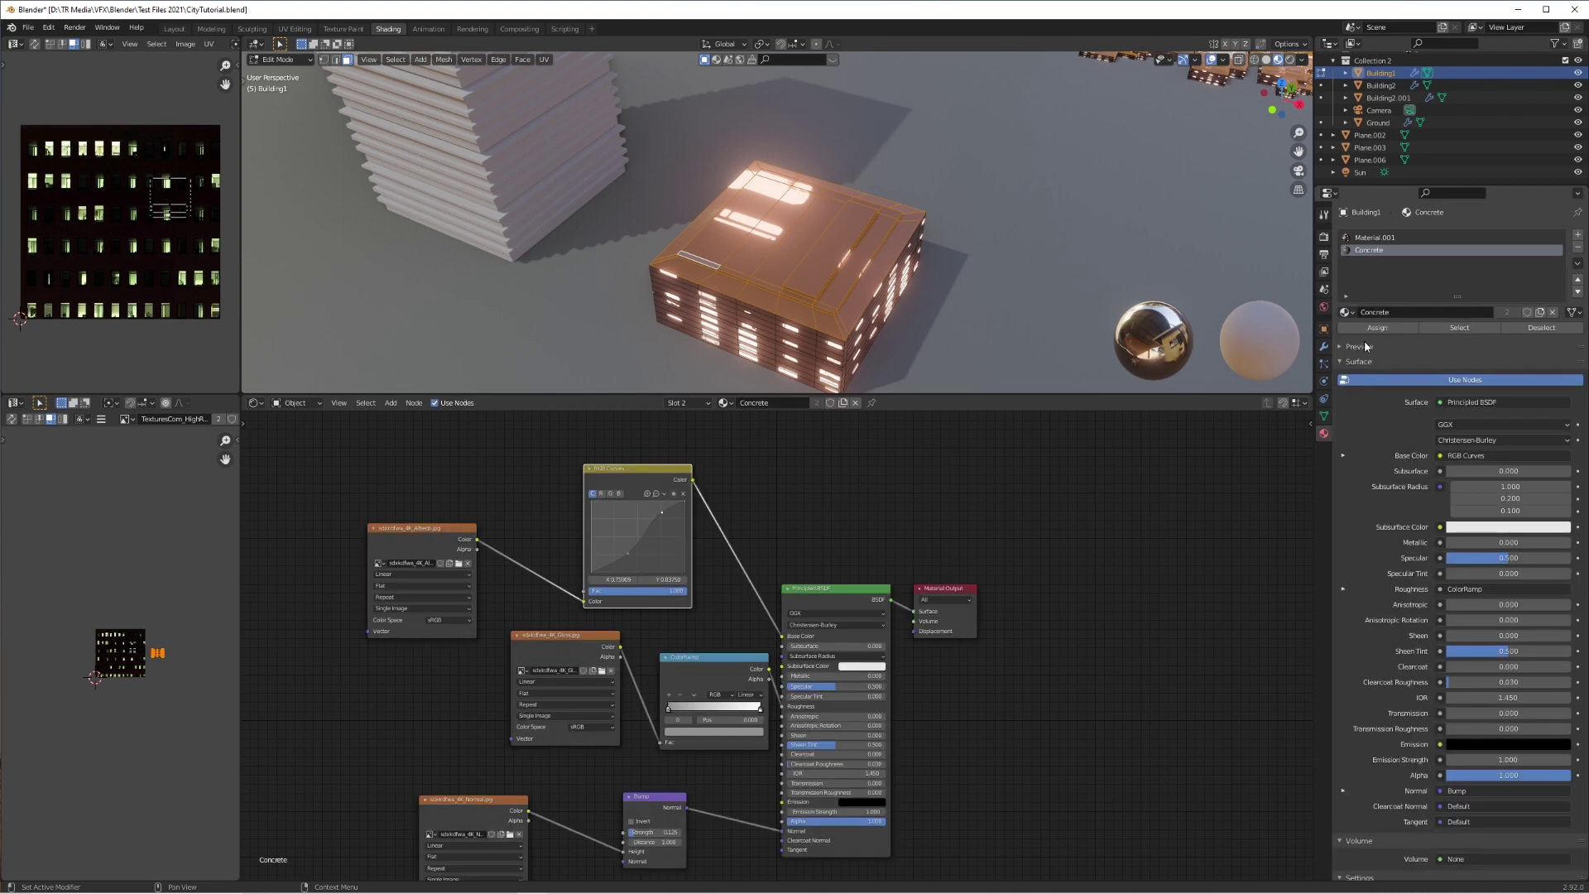
pyautogui.click(1377, 327)
pyautogui.press('Tab')
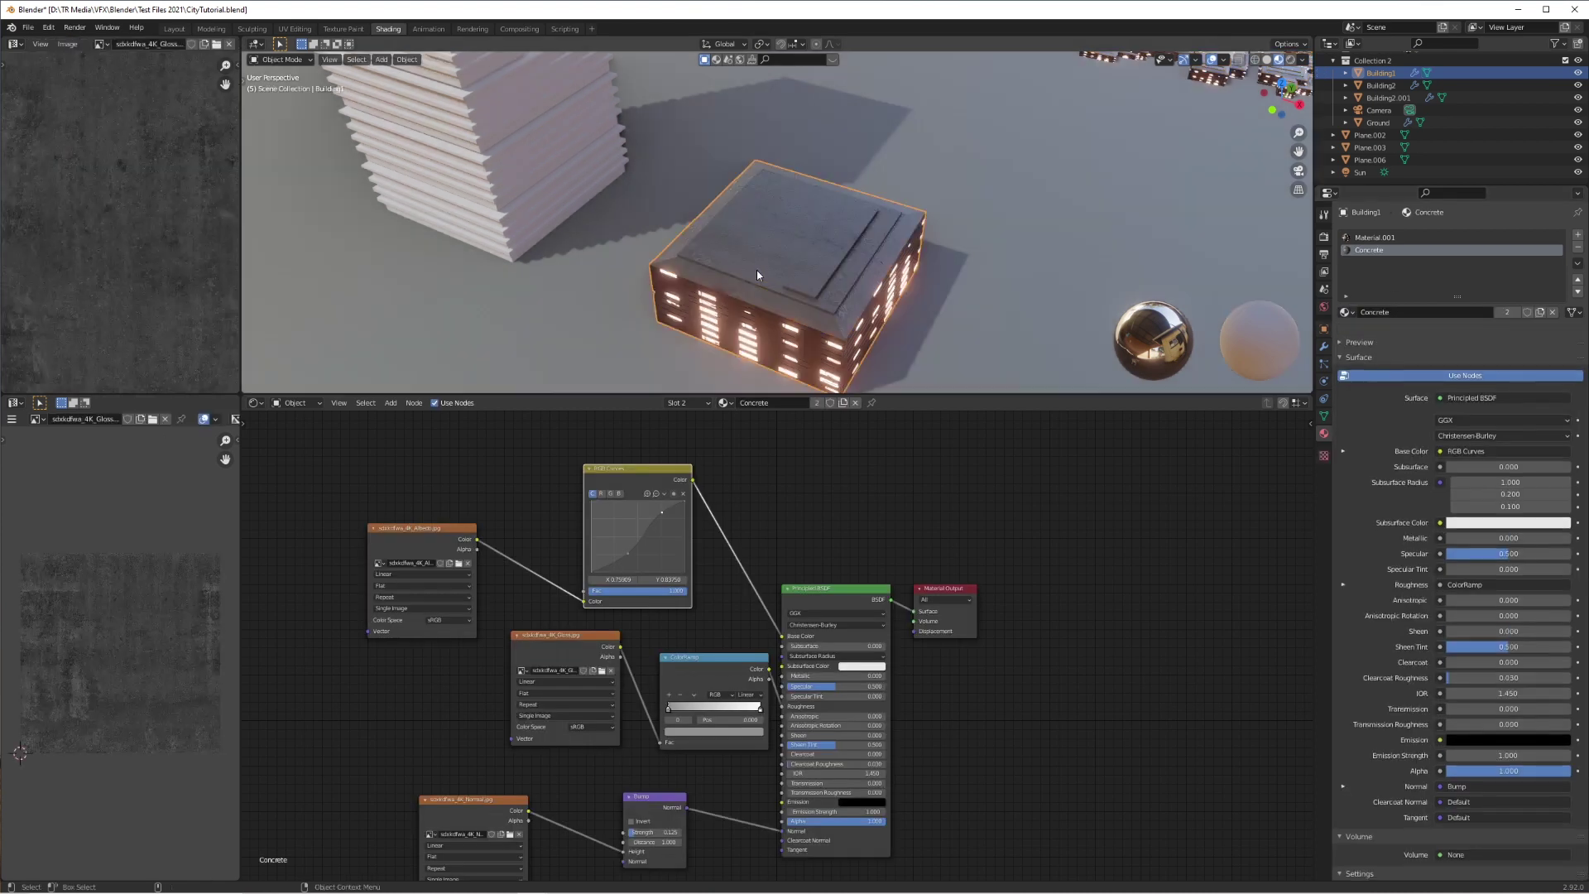
# Turn the Array modifier's viewport display back on for Building1 and review the glowing buildings across the city
pyautogui.scroll(2, 787, 271)
pyautogui.moveTo(787, 271); pyautogui.dragTo(810, 349, button='middle')
pyautogui.scroll(-3, 836, 253)
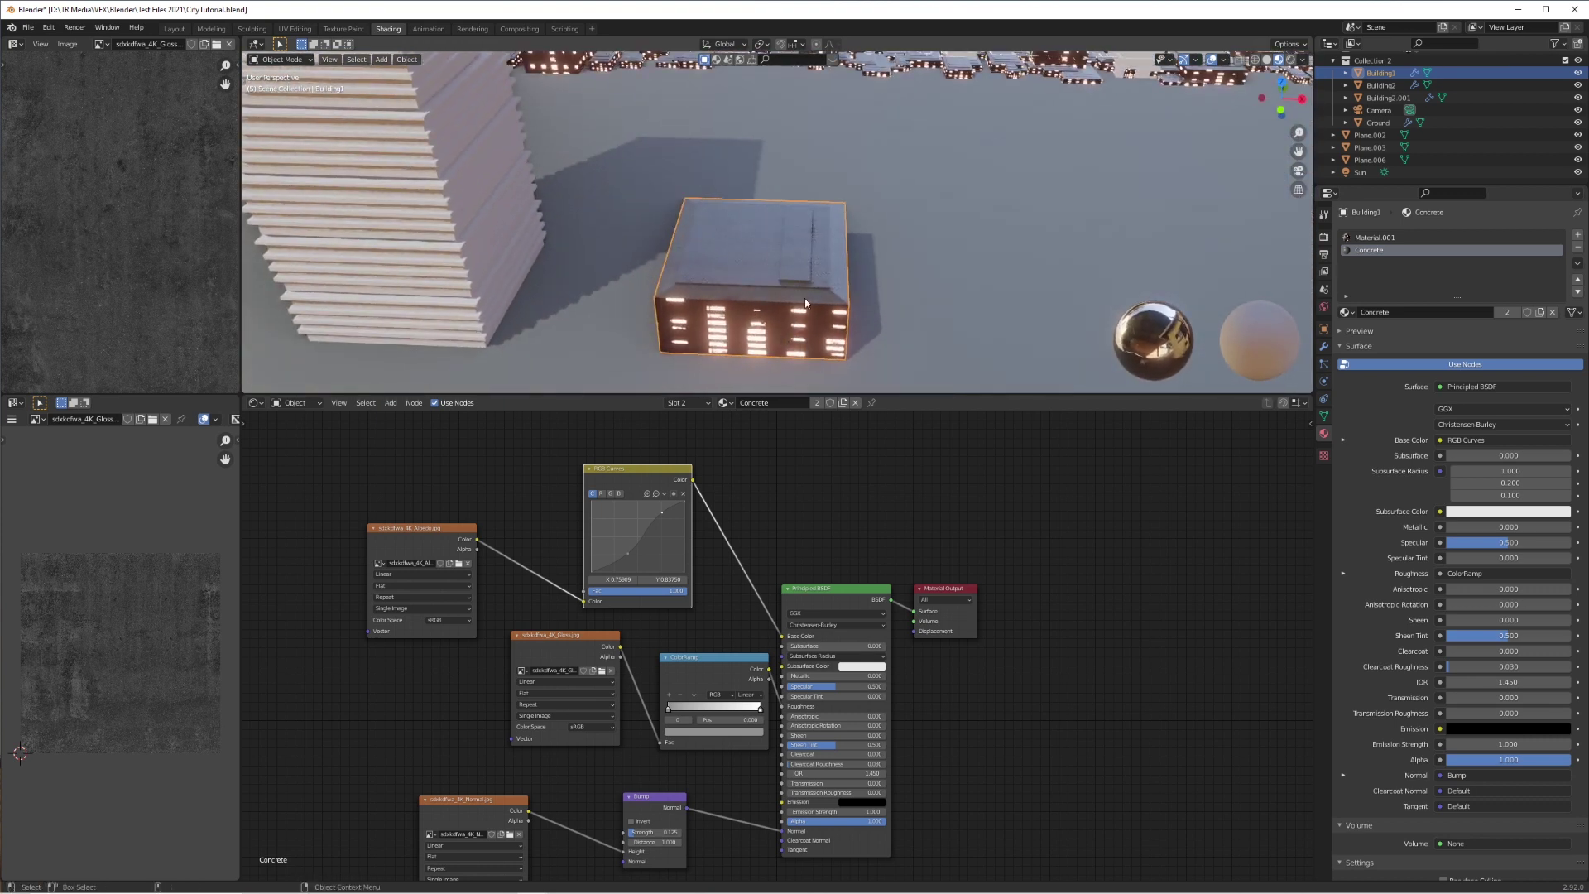
pyautogui.click(1325, 348)
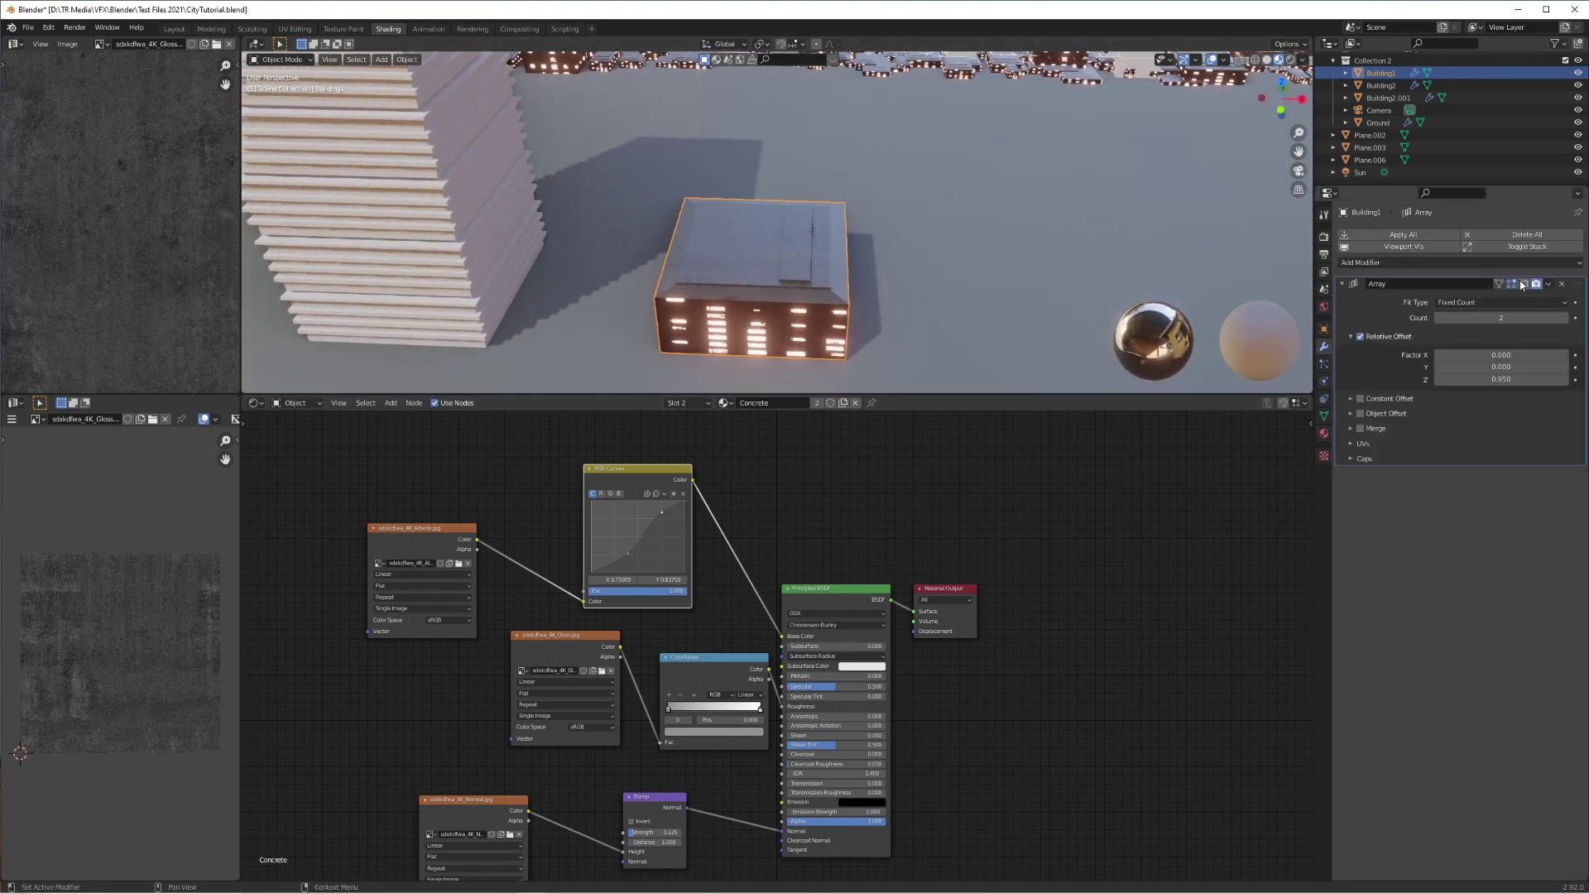
pyautogui.moveTo(945, 245); pyautogui.dragTo(940, 216, button='middle')
pyautogui.scroll(4, 884, 136)
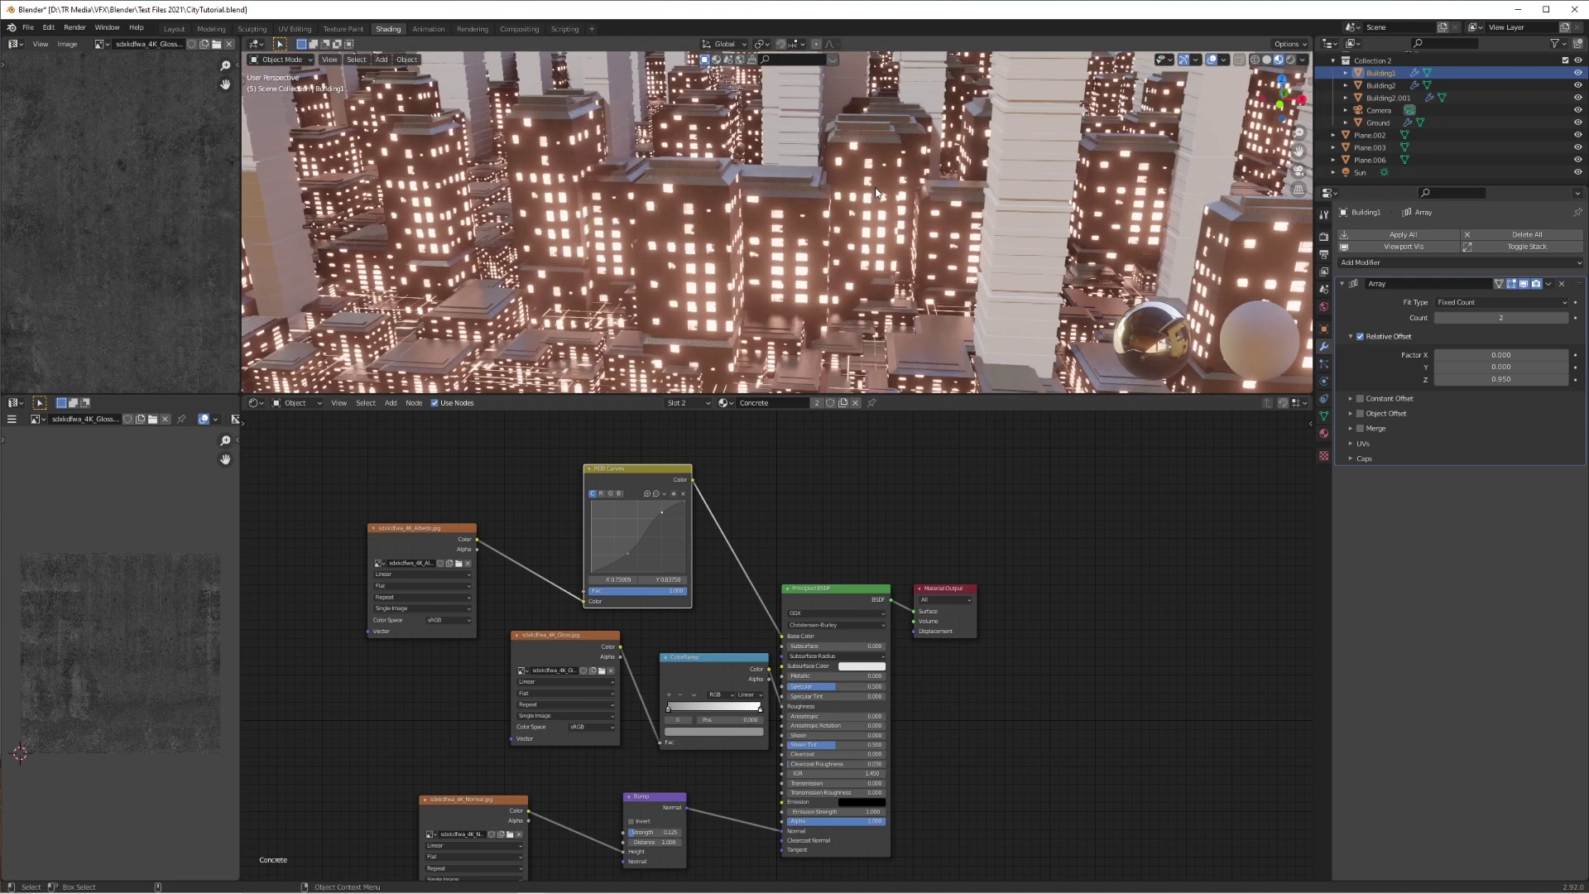
pyautogui.moveTo(884, 140); pyautogui.dragTo(827, 203, button='middle')
pyautogui.scroll(-6, 846, 271)
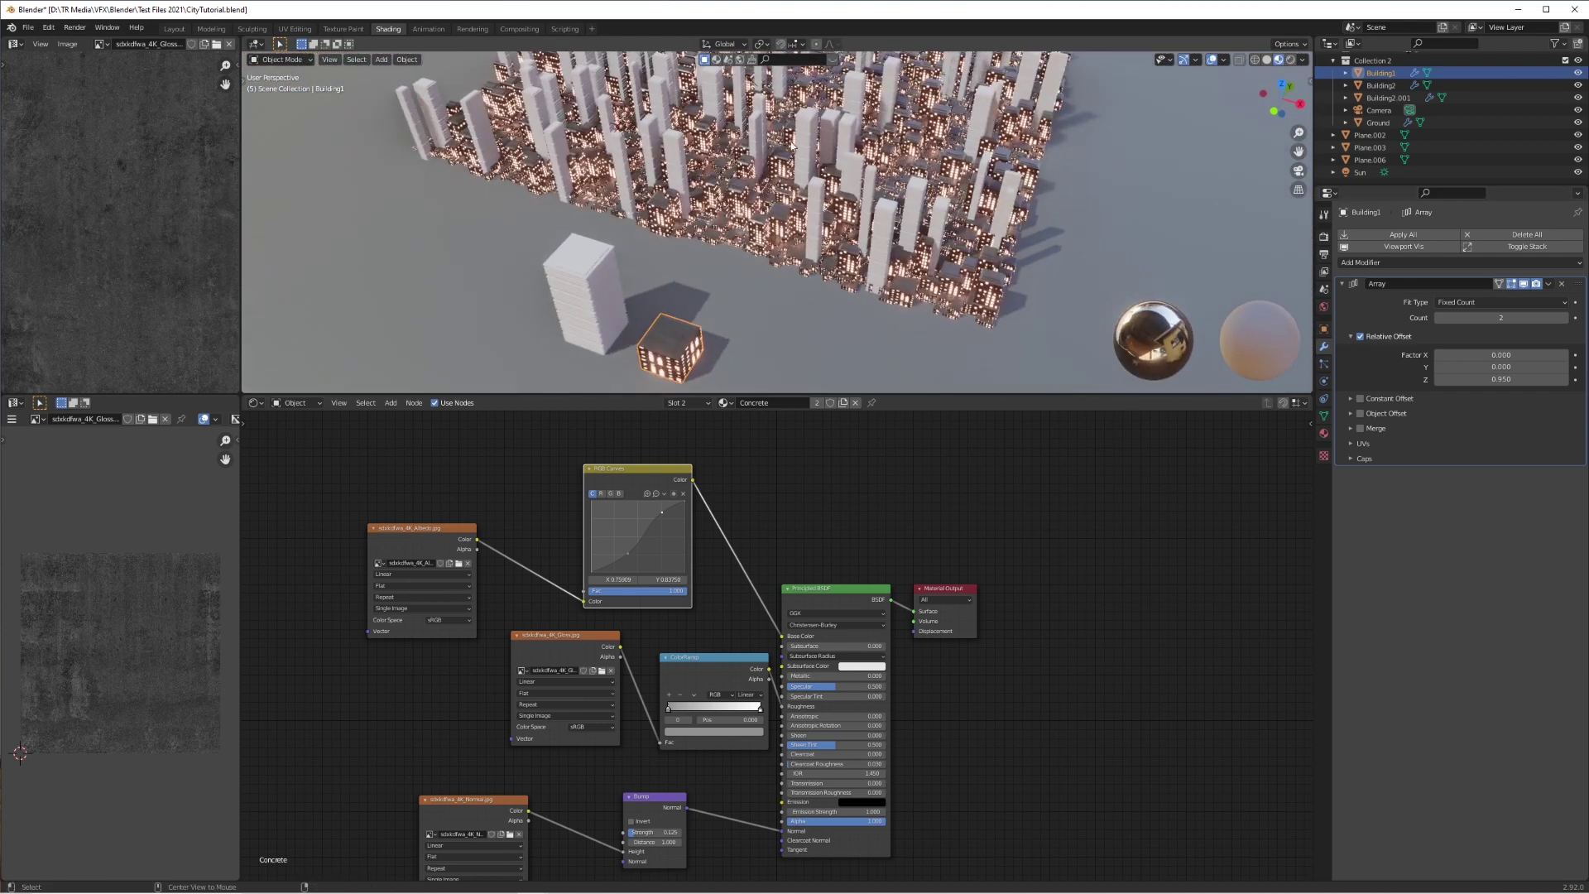
pyautogui.scroll(1, 787, 83)
pyautogui.keyDown('shift'); pyautogui.moveTo(788, 70); pyautogui.dragTo(826, 369, button='middle'); pyautogui.keyUp('shift')
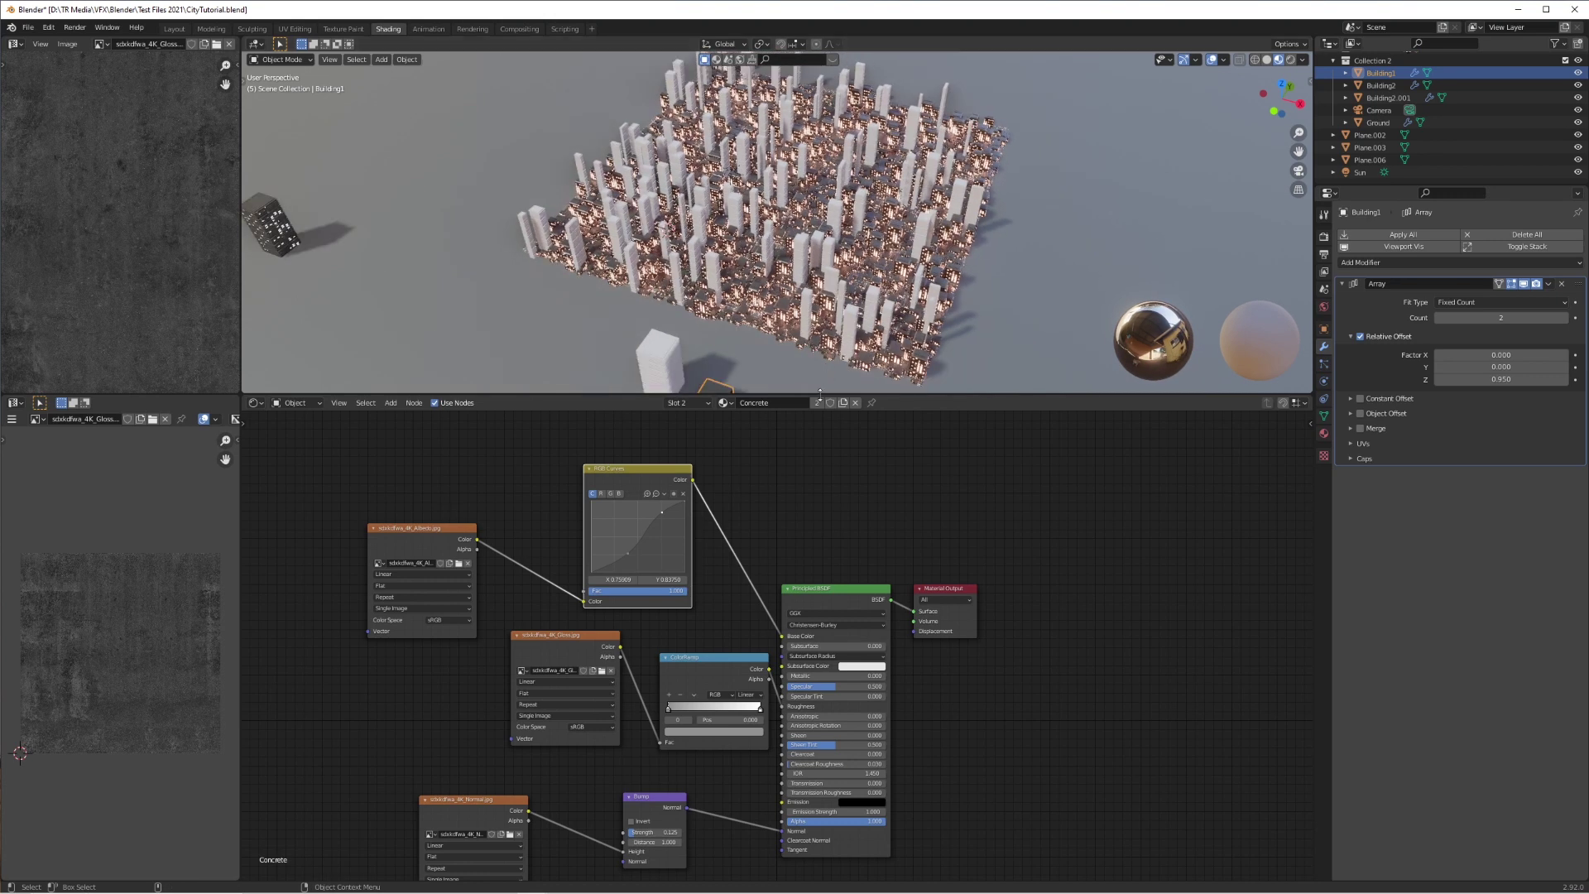
# Enlarge the 3D viewport and apply the glowing-window Material.001 to Building2
pyautogui.moveTo(820, 395); pyautogui.dragTo(820, 430)
pyautogui.scroll(2, 968, 225)
pyautogui.moveTo(968, 225); pyautogui.dragTo(769, 347, button='middle')
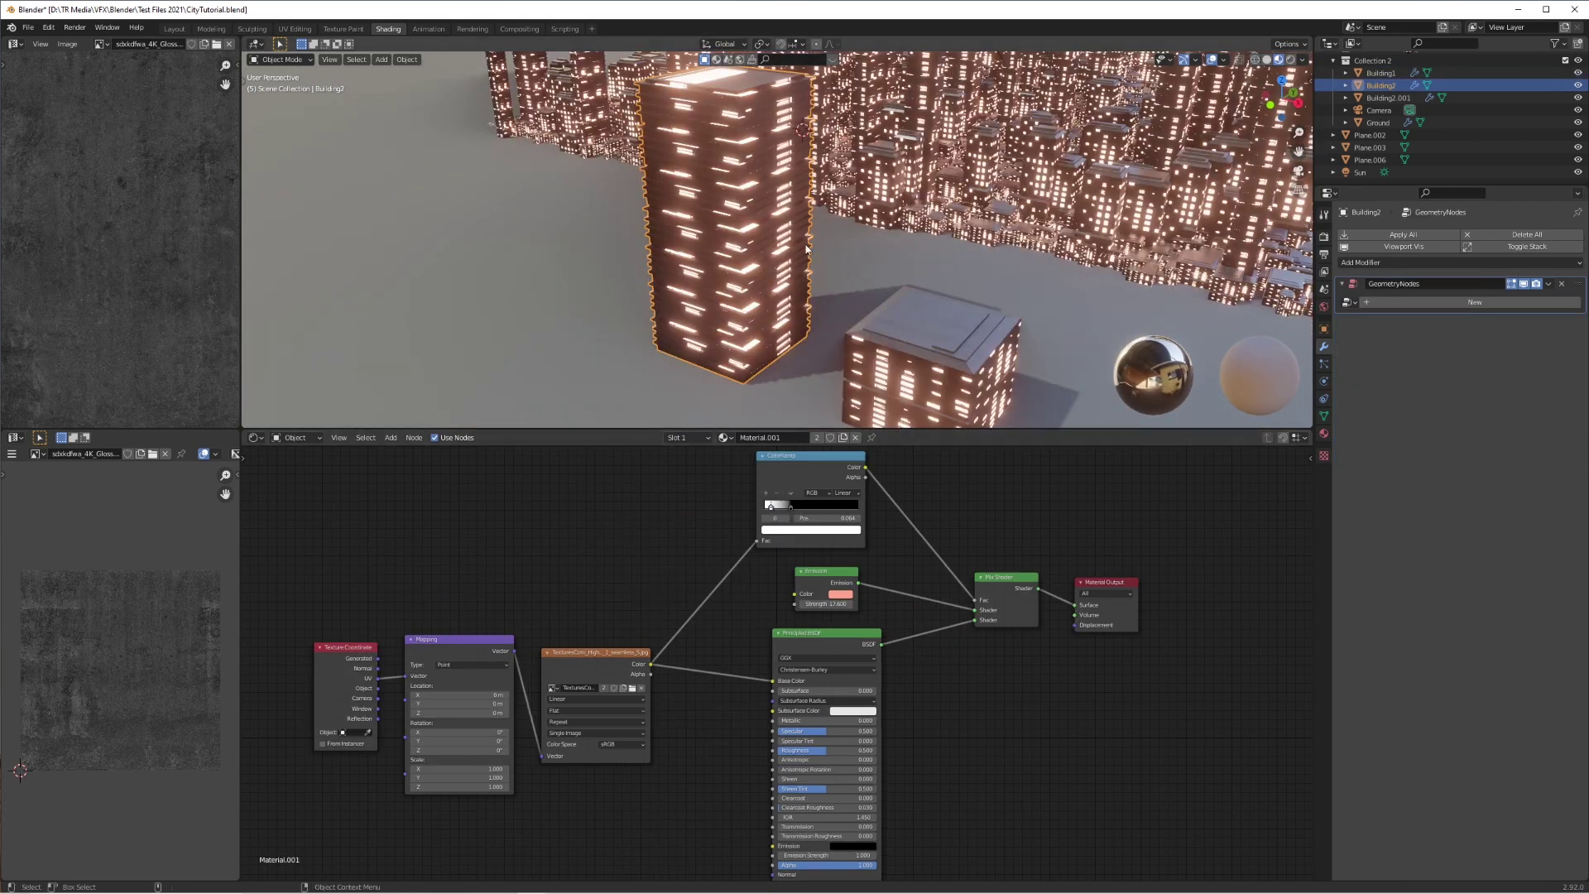
# Scale up Building2's UVs in Edit Mode for denser windows and check the result across the city in Object Mode
pyautogui.moveTo(784, 238); pyautogui.dragTo(812, 223, button='middle')
pyautogui.press('Tab')
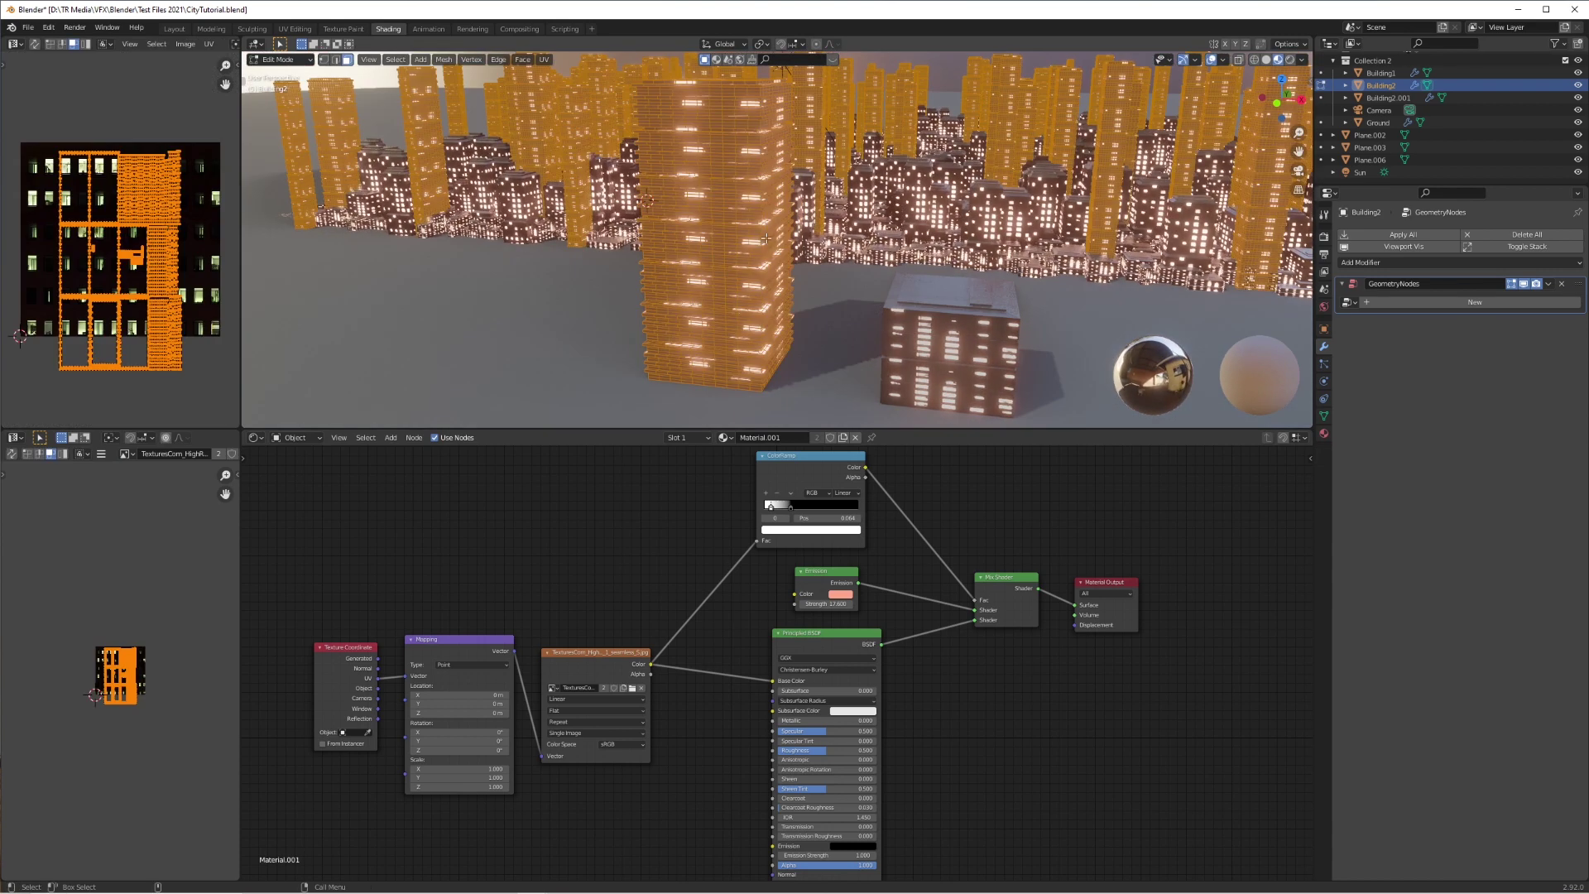
pyautogui.press('s')
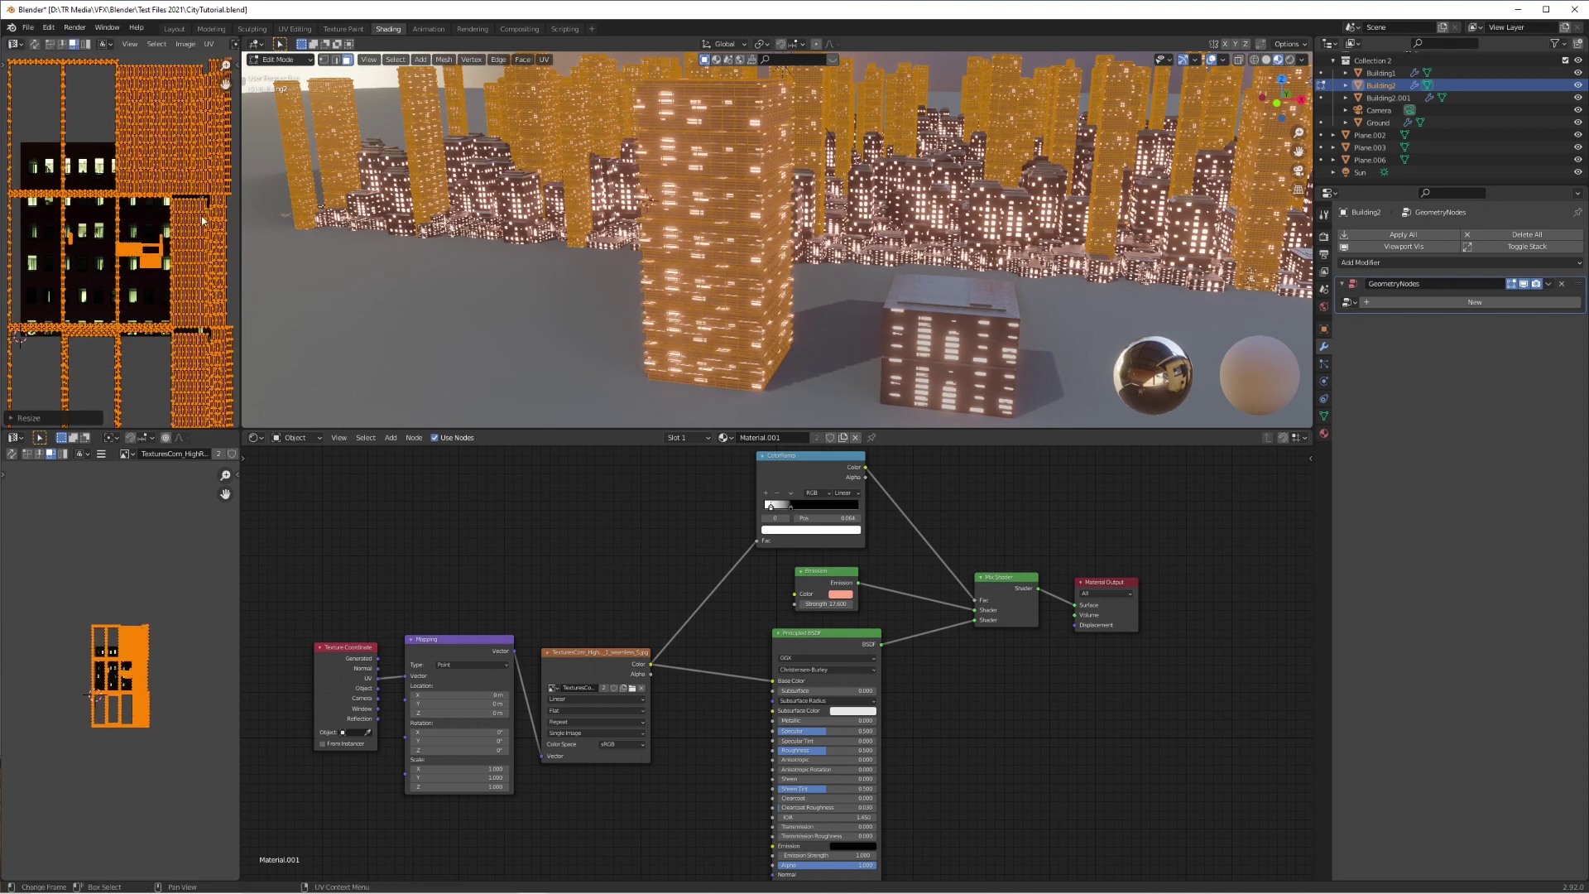
pyautogui.press('Tab')
pyautogui.scroll(-5, 323, 250)
pyautogui.scroll(4, 910, 212)
pyautogui.keyDown('shift'); pyautogui.moveTo(1075, 207); pyautogui.dragTo(809, 241, button='middle'); pyautogui.keyUp('shift')
# Scale Building2's UVs back down by about 0.63 and return to Object Mode to view the buildings
pyautogui.press('Tab')
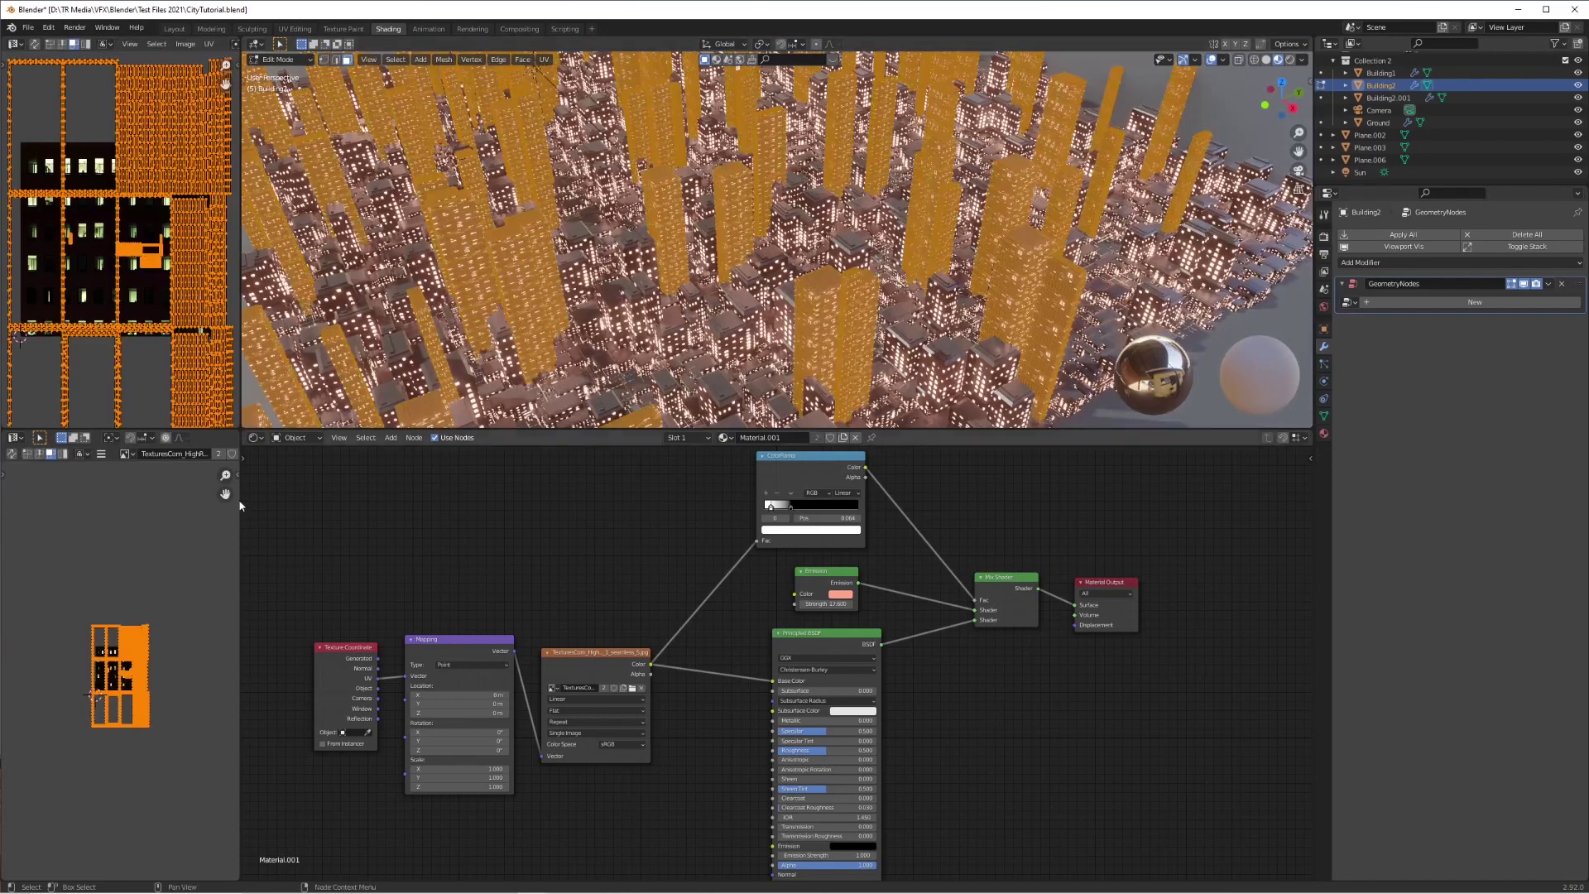
pyautogui.press('s')
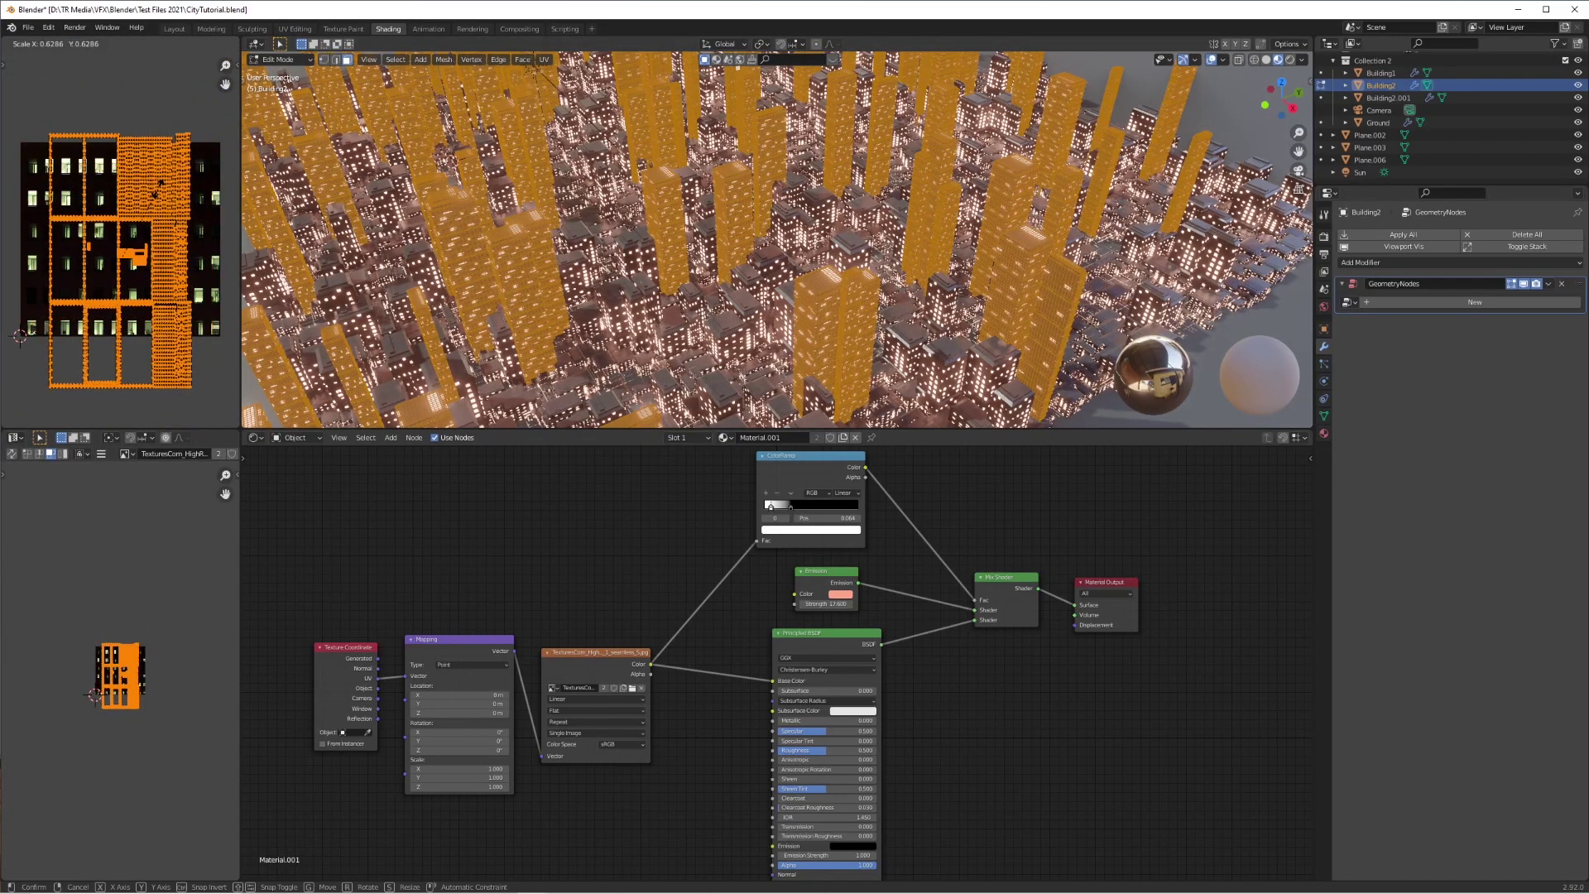
pyautogui.press('Tab')
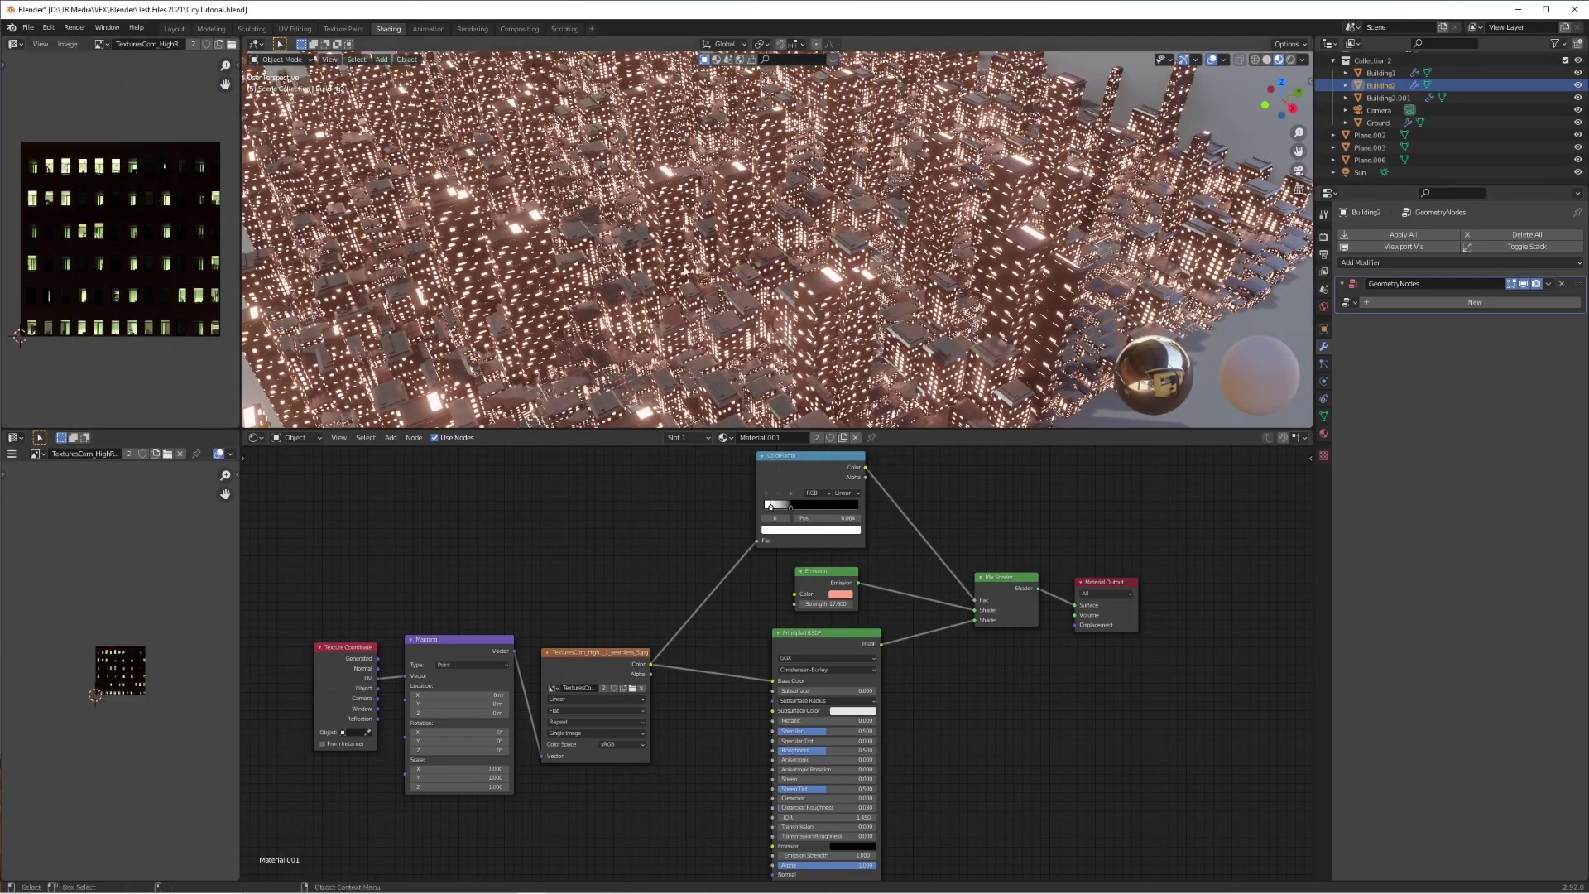
pyautogui.scroll(-6, 777, 186)
pyautogui.moveTo(778, 187)
pyautogui.mouseDown(button='middle')
pyautogui.moveTo(790, 256)
pyautogui.moveTo(794, 160)
pyautogui.mouseUp(button='middle')
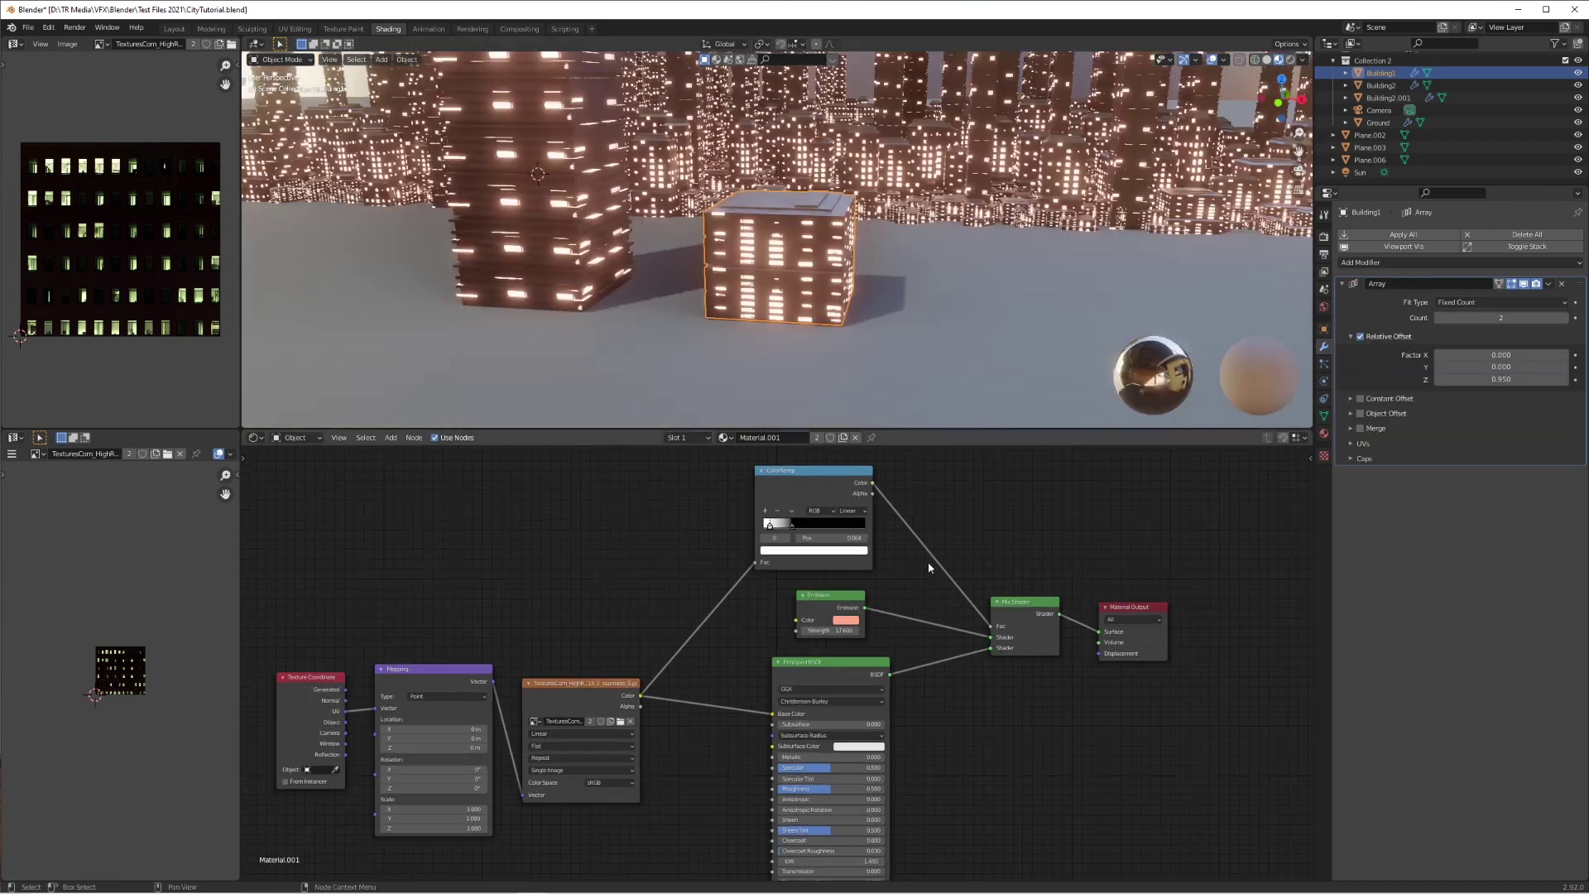
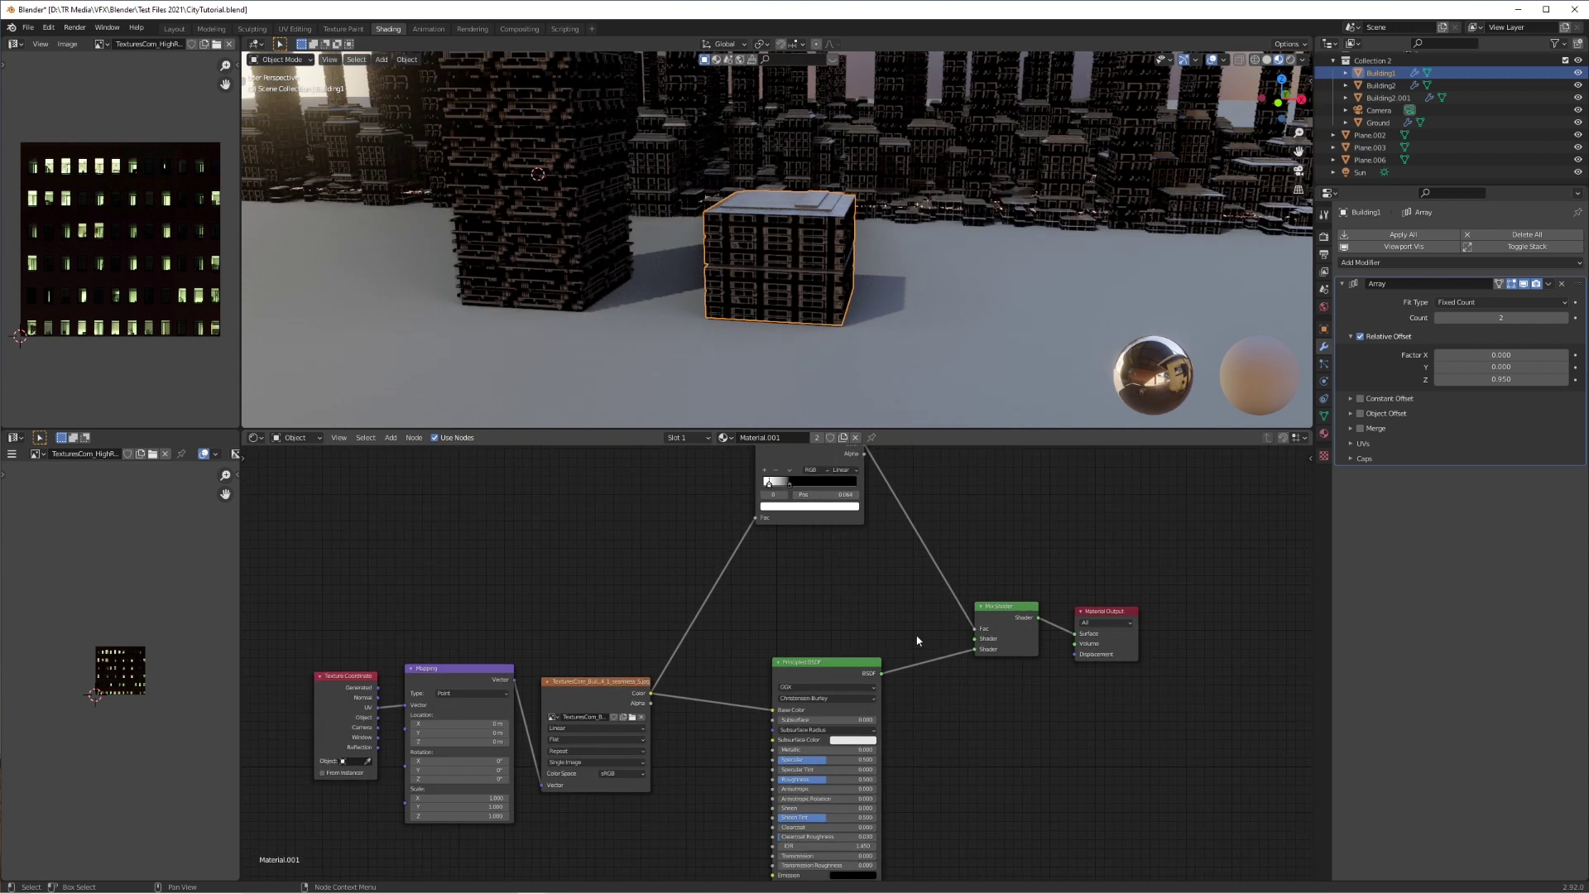
# Rebuild Material.001's mix with a new Glossy BSDF and the Principled BSDF, using the ColorRamp as factor and feeding the Material Output
pyautogui.moveTo(974, 629)
pyautogui.mouseDown()
pyautogui.moveTo(1075, 636)
pyautogui.moveTo(998, 577)
pyautogui.mouseUp()
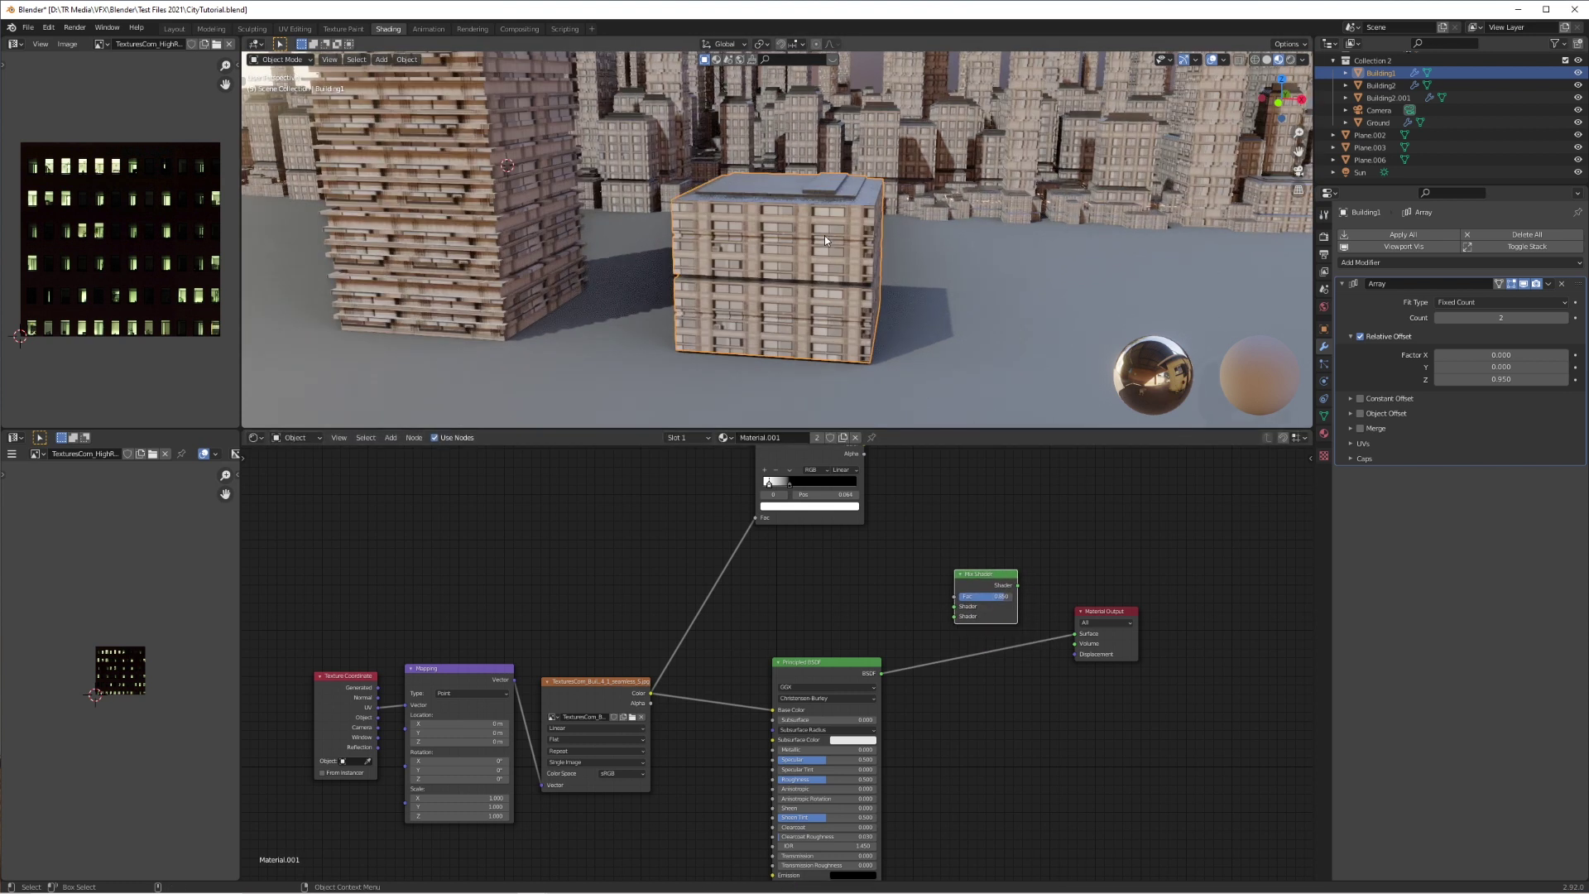
pyautogui.scroll(-2, 819, 279)
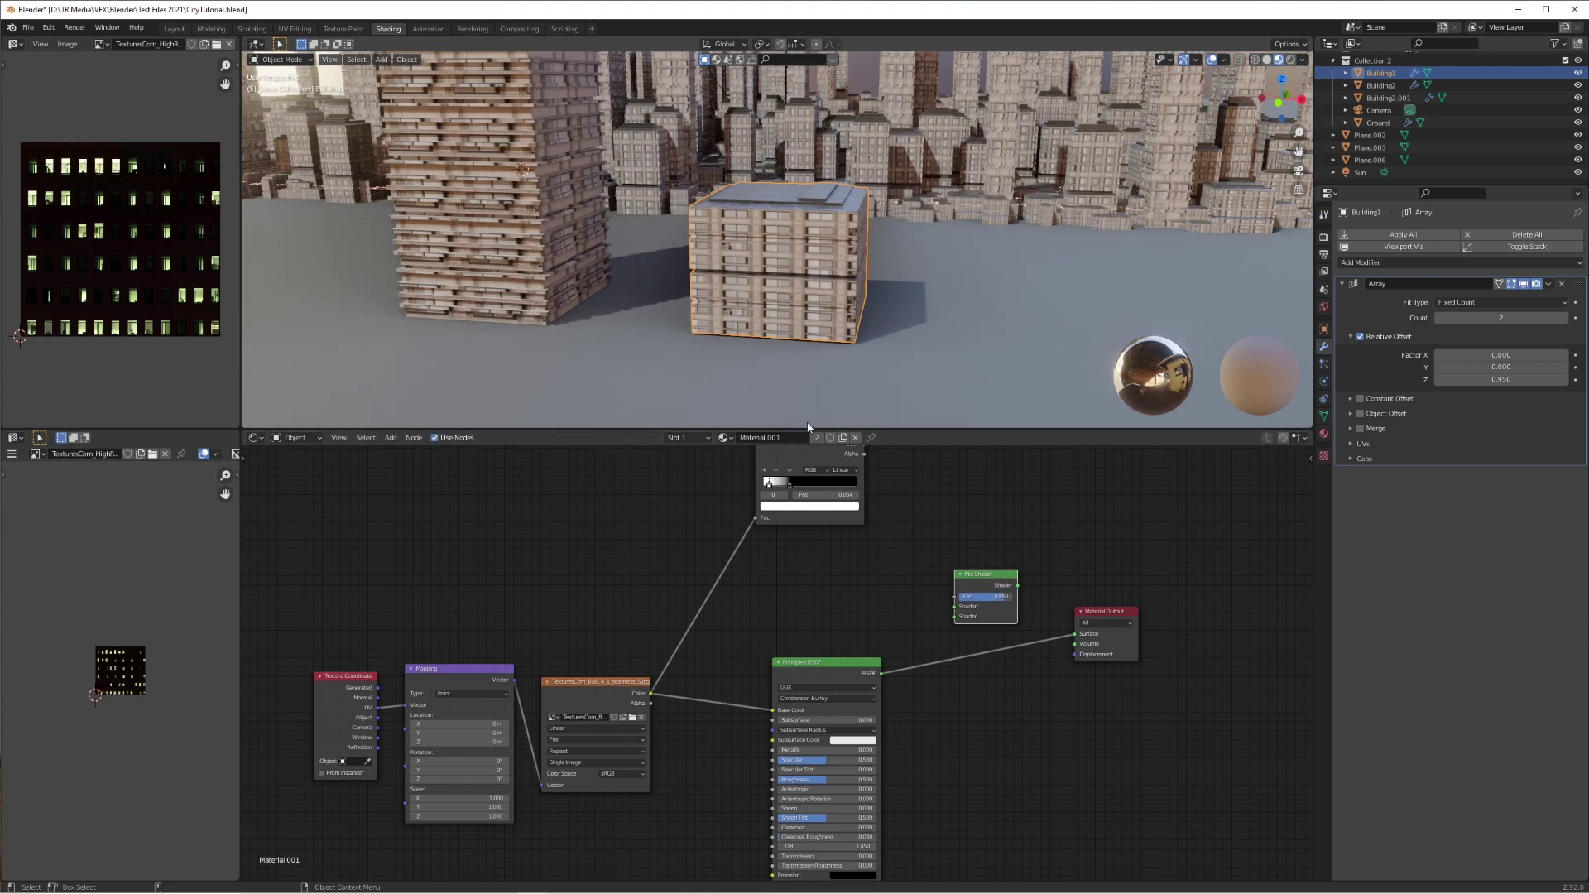
pyautogui.keyDown('shift'); pyautogui.scroll(2, 831, 569); pyautogui.keyUp('shift')
pyautogui.hotkey('shift', 'a')
pyautogui.moveTo(857, 617)
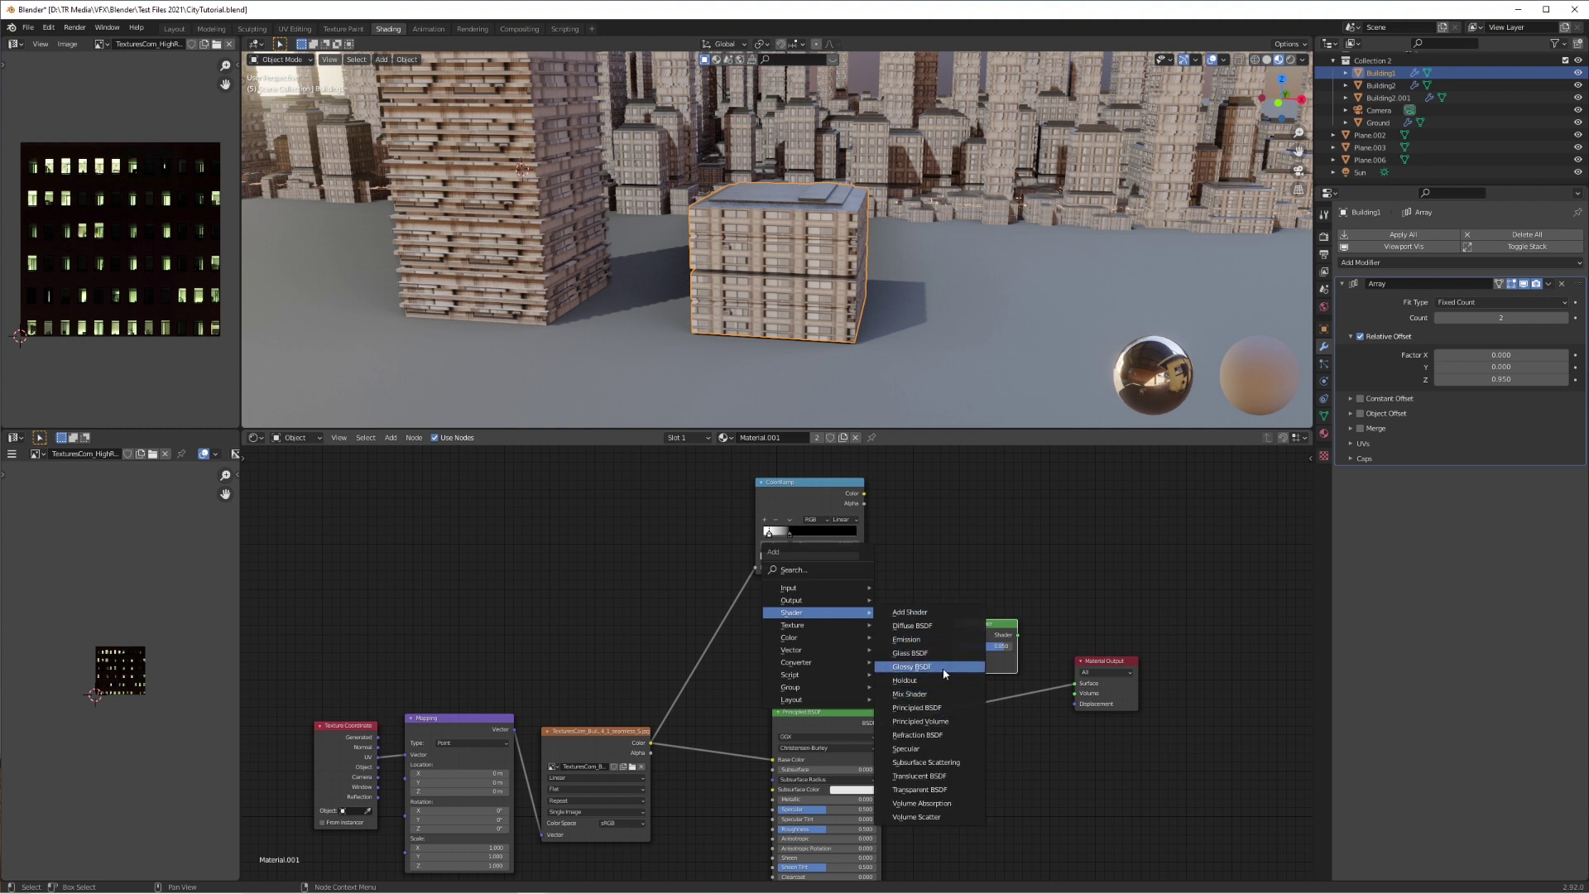
pyautogui.click(914, 666)
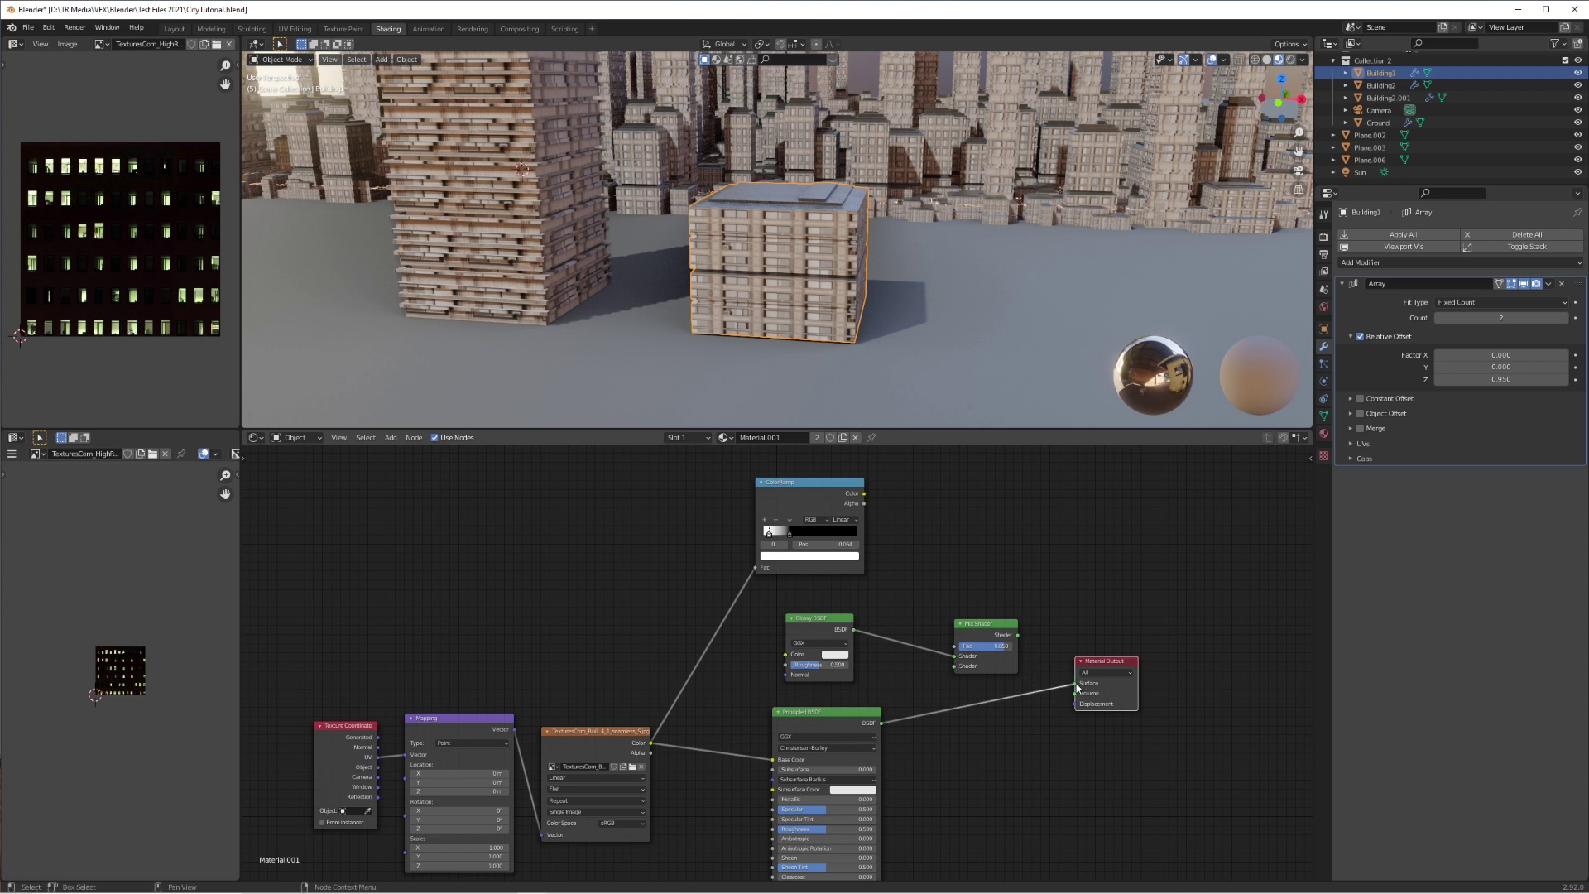
pyautogui.moveTo(954, 672); pyautogui.dragTo(1074, 683)
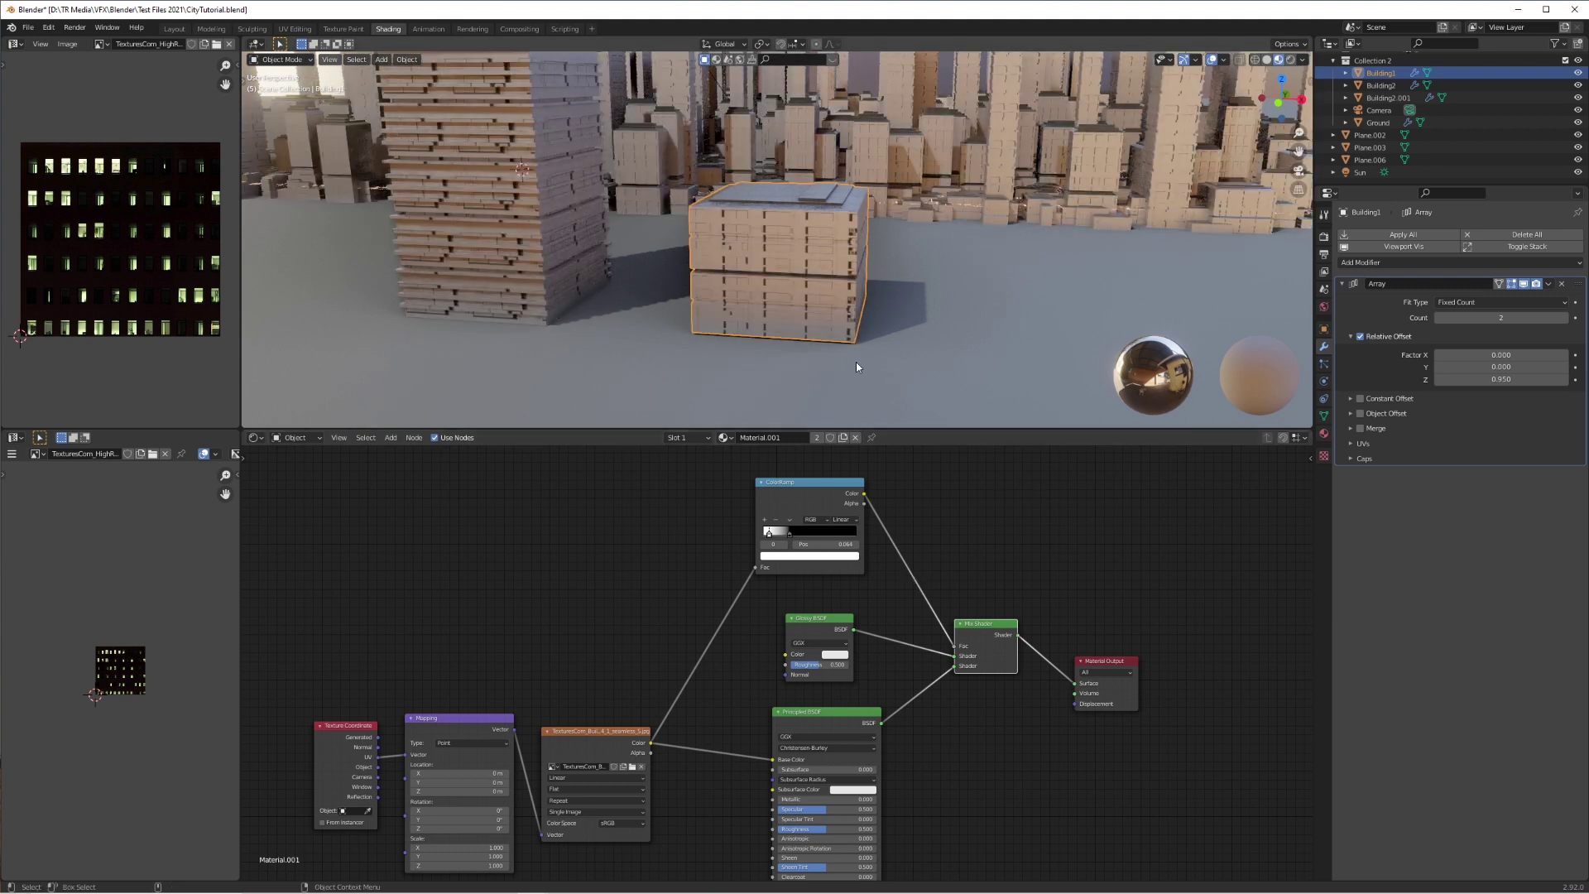
# Insert a Bright/Contrast node between the image texture and the ColorRamp in Material.001
pyautogui.hotkey('shift', 'a')
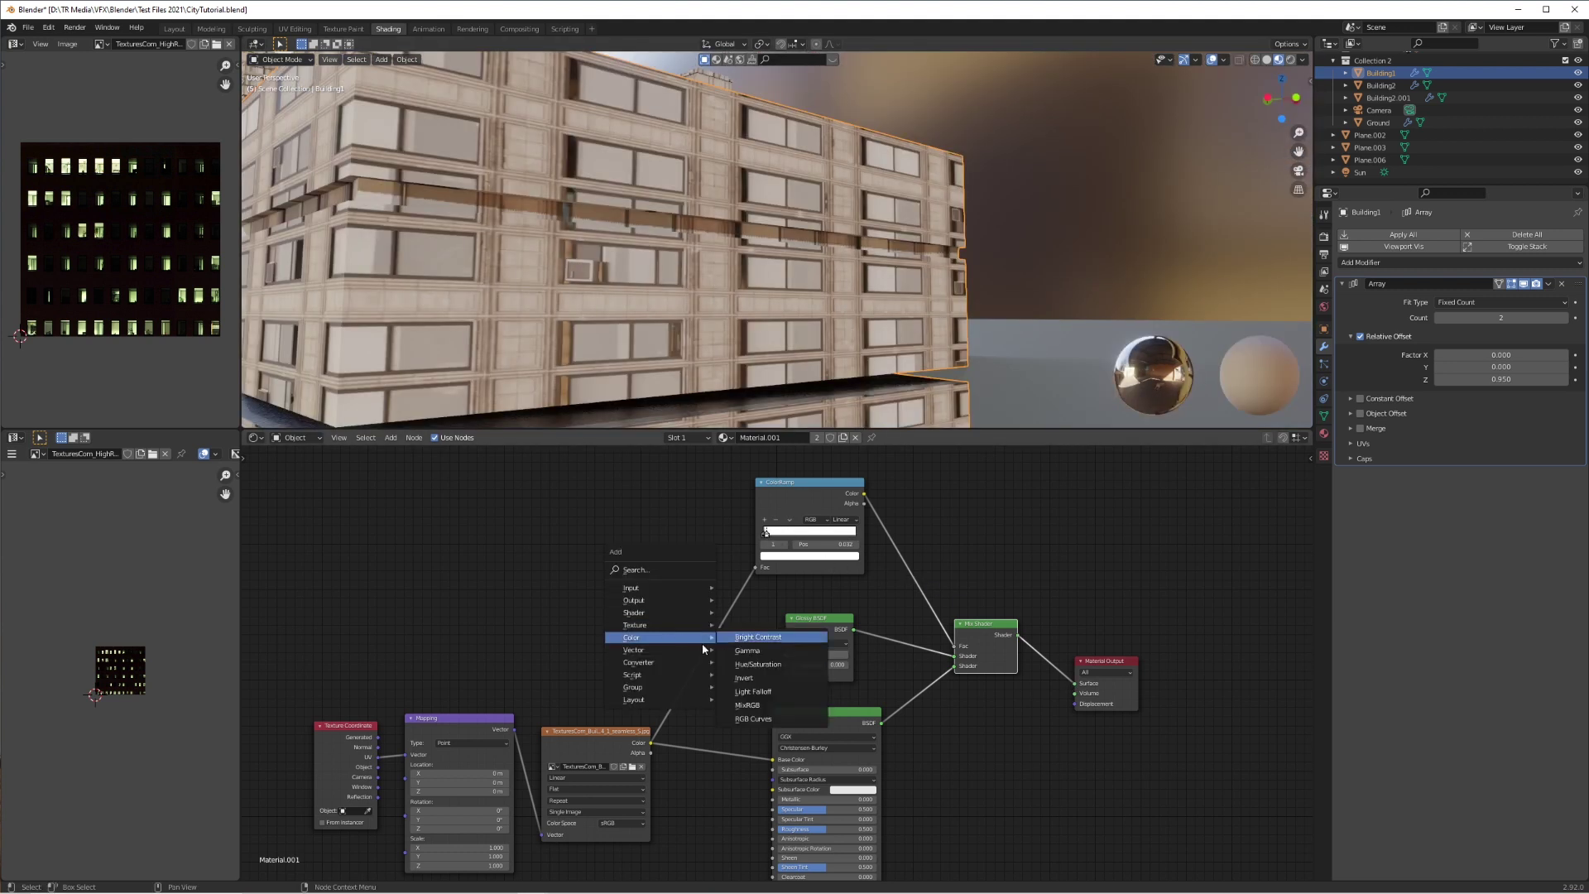
pyautogui.click(758, 636)
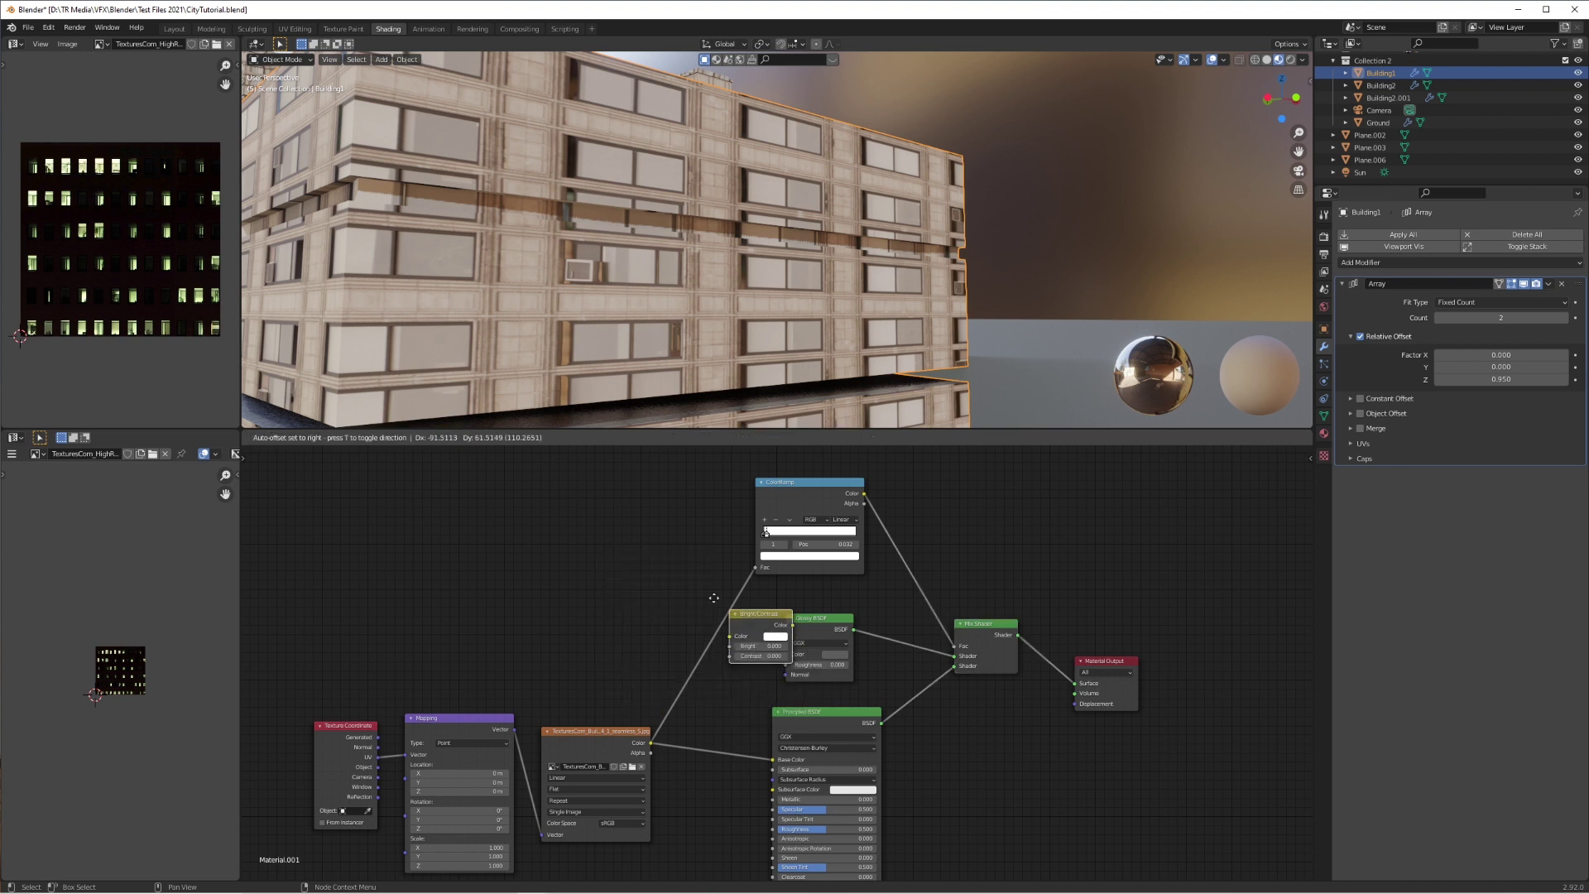
pyautogui.click(718, 616)
pyautogui.moveTo(727, 626); pyautogui.dragTo(778, 627)
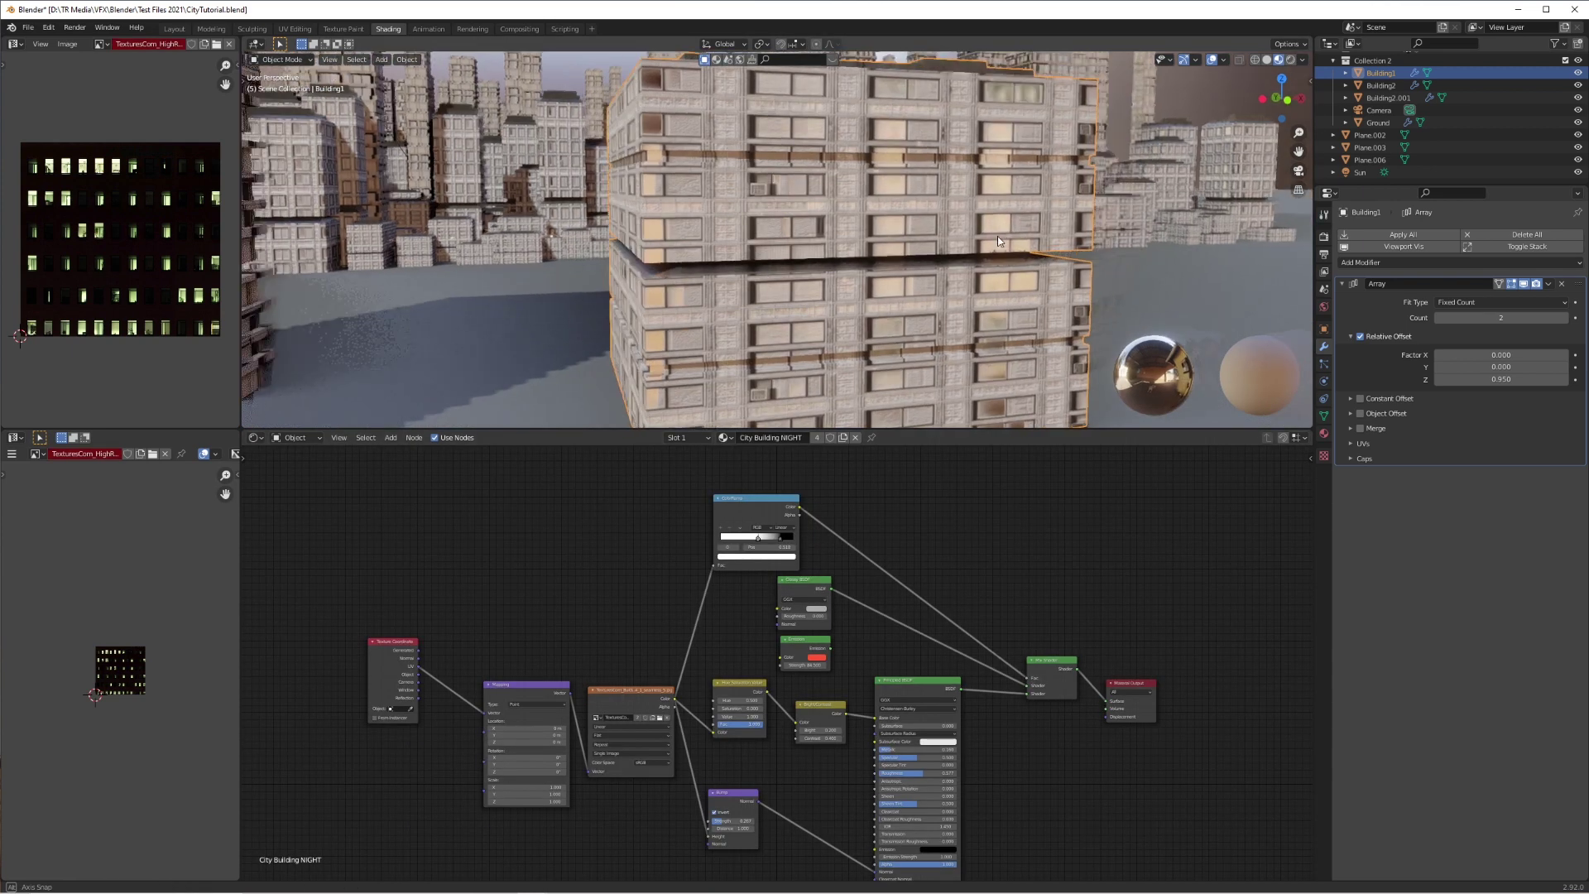
# Nudge the Glossy BSDF node in City Building NIGHT and examine the window reflections on Building1
pyautogui.moveTo(996, 236); pyautogui.dragTo(1049, 226, button='middle')
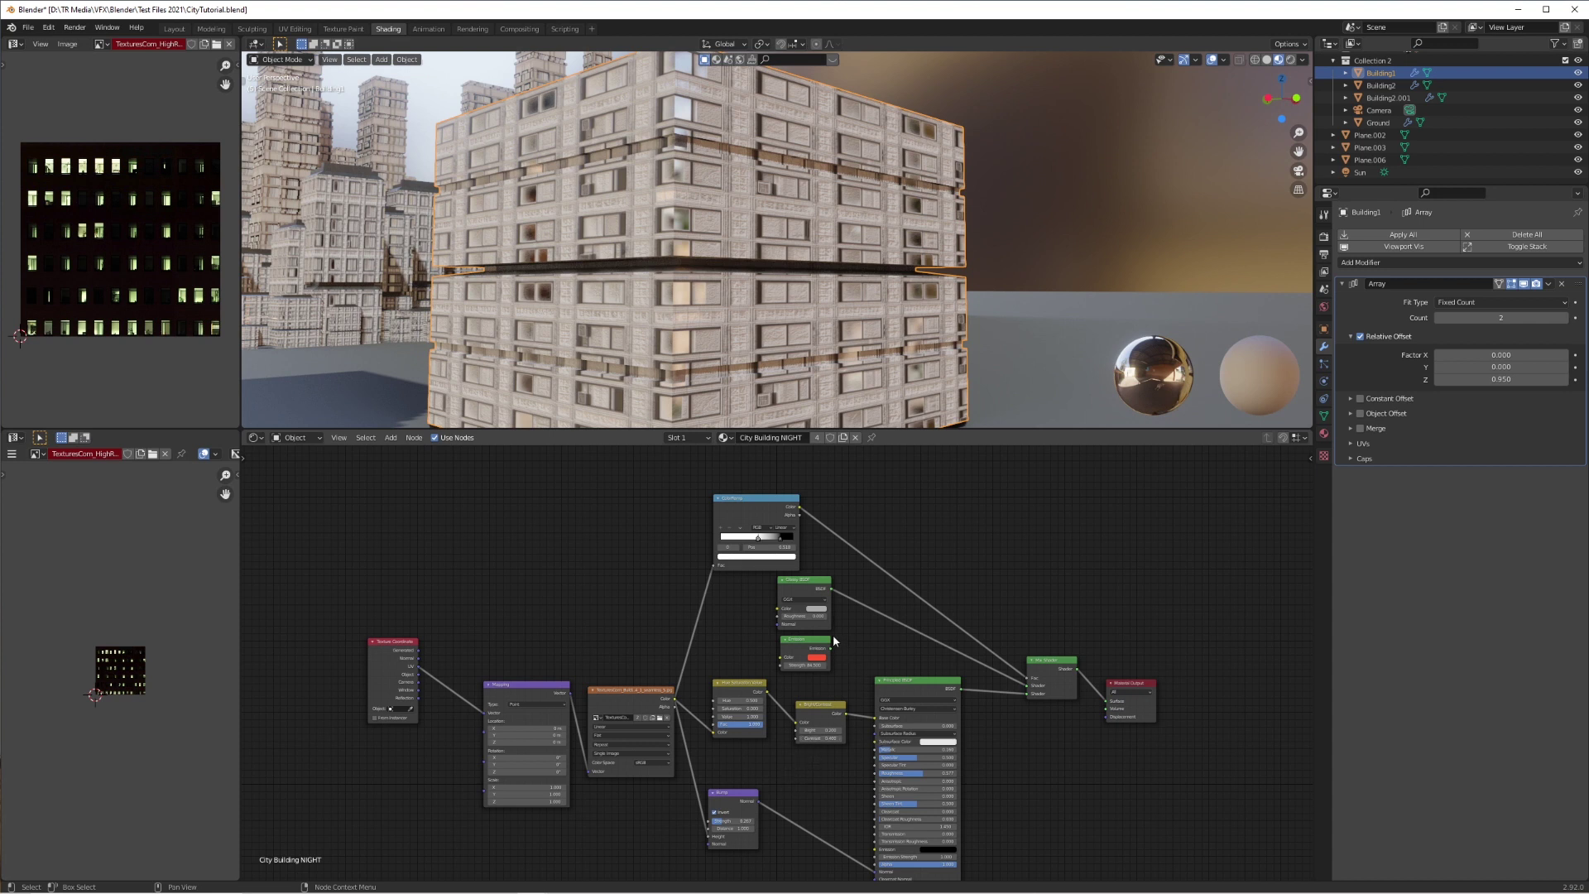
pyautogui.moveTo(824, 588); pyautogui.dragTo(830, 590)
pyautogui.scroll(3, 749, 265)
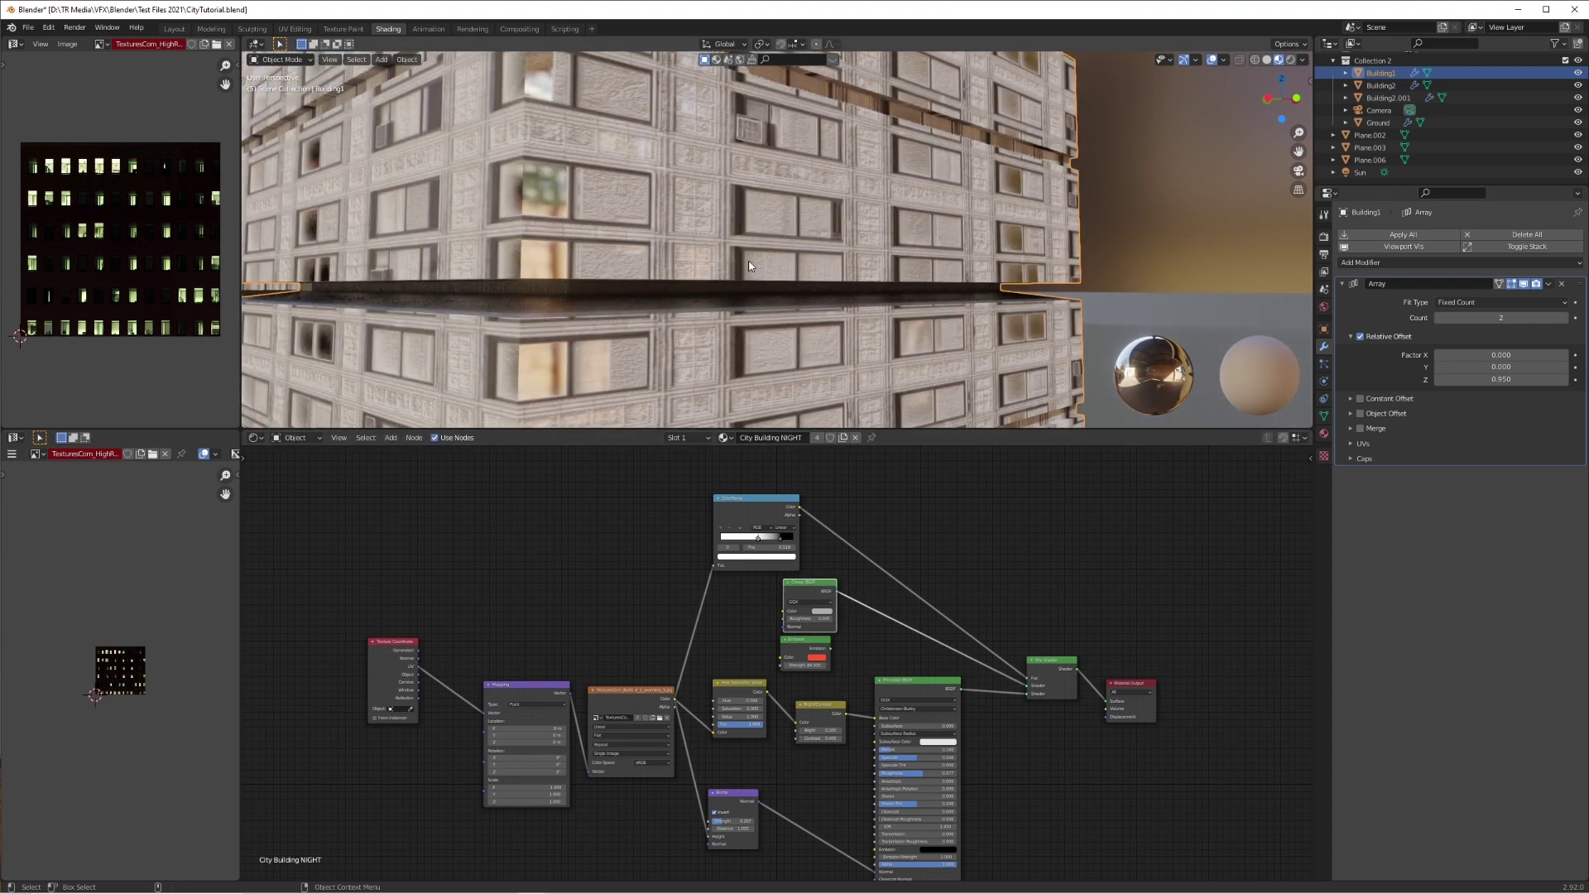
pyautogui.scroll(-5, 799, 283)
pyautogui.moveTo(861, 231); pyautogui.dragTo(789, 230, button='middle')
# Apply the City Building NIGHT material to Building2 and view it across the whole city
pyautogui.click(389, 248)
pyautogui.click(730, 437)
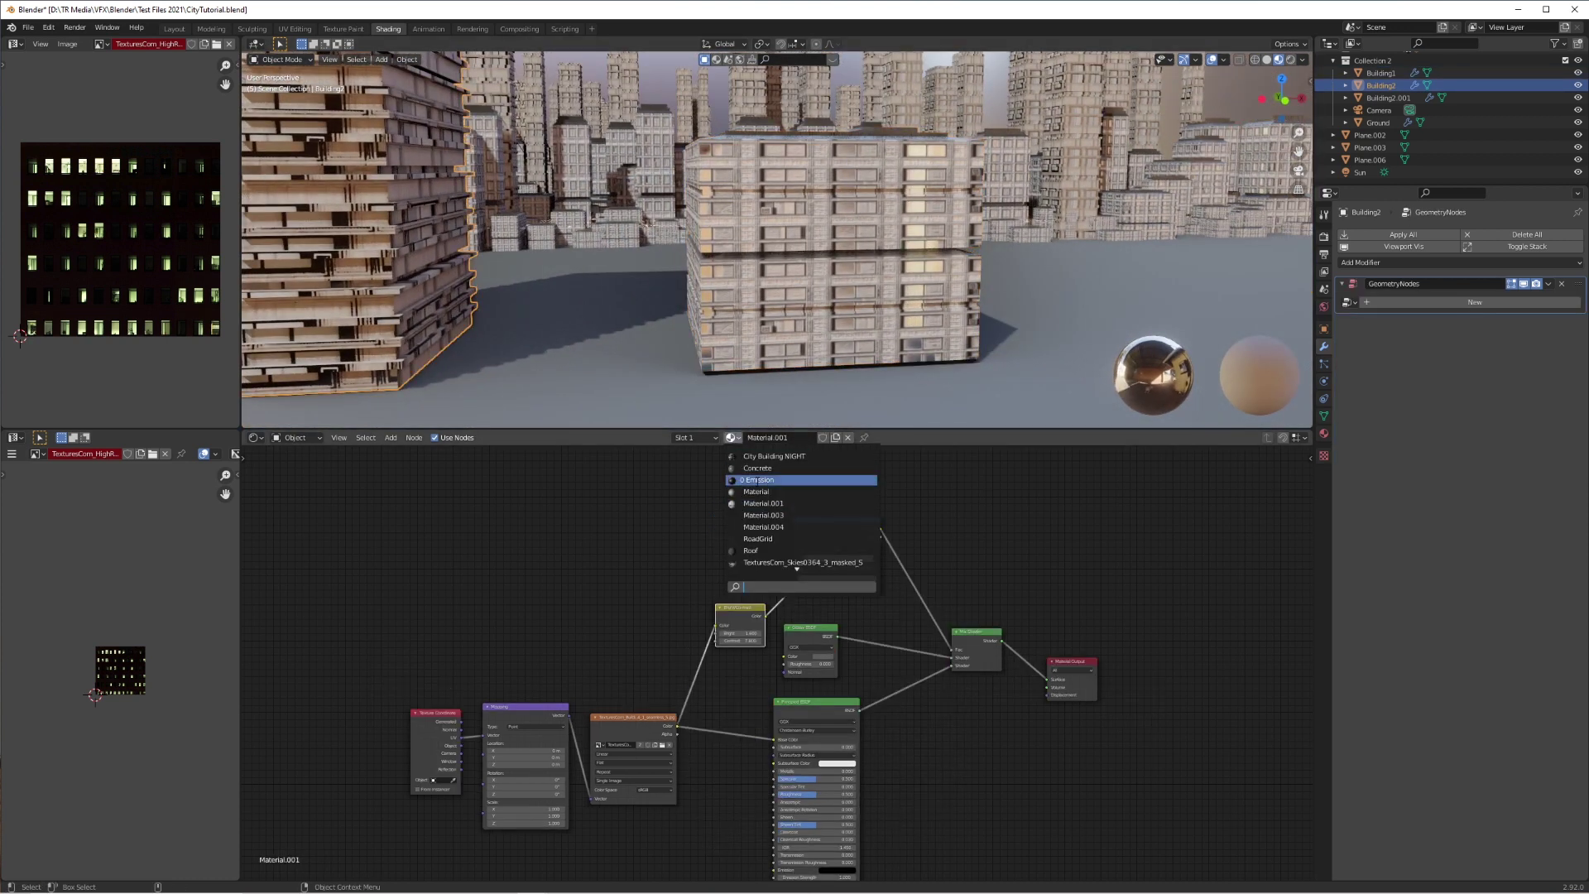
pyautogui.click(759, 456)
pyautogui.scroll(-4, 824, 145)
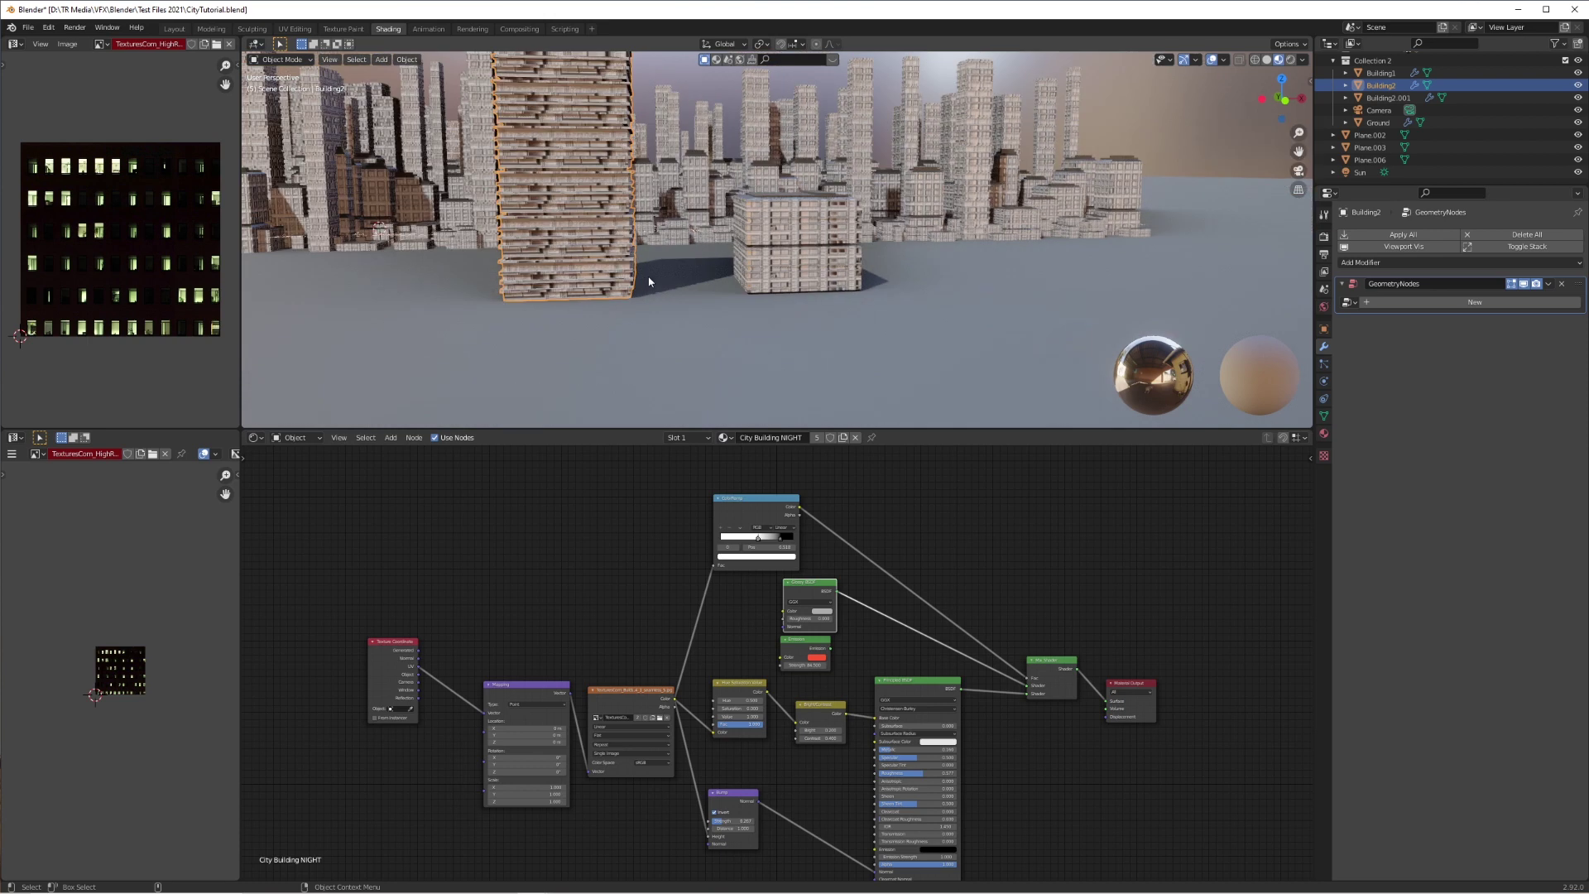
pyautogui.moveTo(824, 144)
pyautogui.mouseDown(button='middle')
pyautogui.moveTo(727, 283)
pyautogui.moveTo(651, 316)
pyautogui.moveTo(676, 296)
pyautogui.mouseUp(button='middle')
pyautogui.scroll(-5, 675, 297)
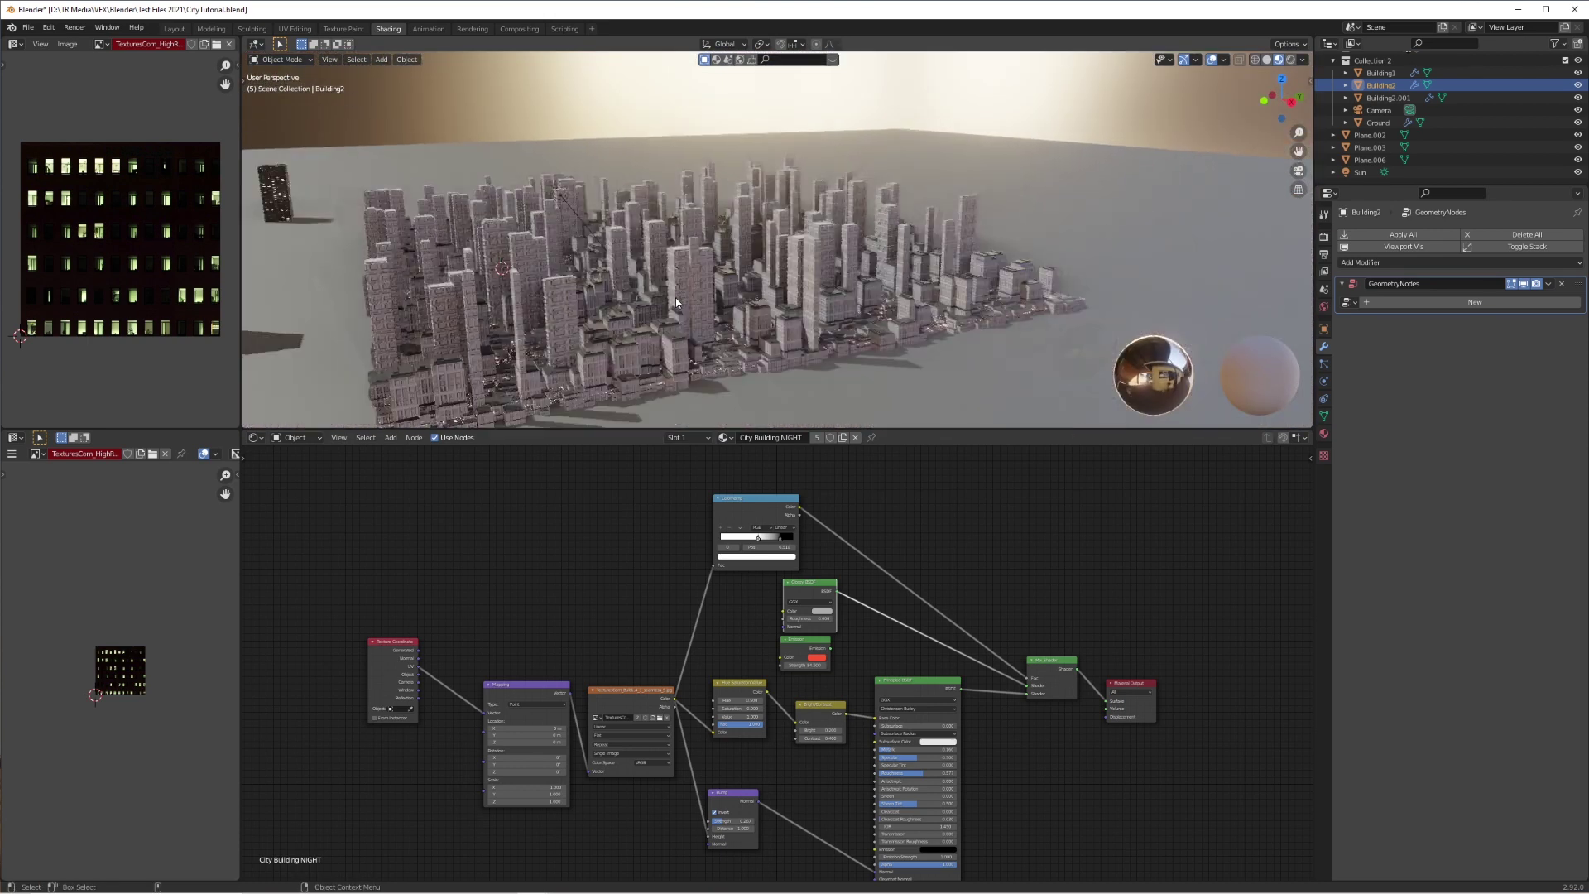
# Switch the viewport to Rendered shading and shift the ColorRamp's black stop closer to the white one
pyautogui.press('z')
pyautogui.click(718, 238)
pyautogui.moveTo(718, 240); pyautogui.dragTo(714, 319, button='middle')
pyautogui.scroll(5, 744, 232)
pyautogui.moveTo(772, 253); pyautogui.dragTo(881, 504, button='middle')
pyautogui.scroll(1, 799, 495)
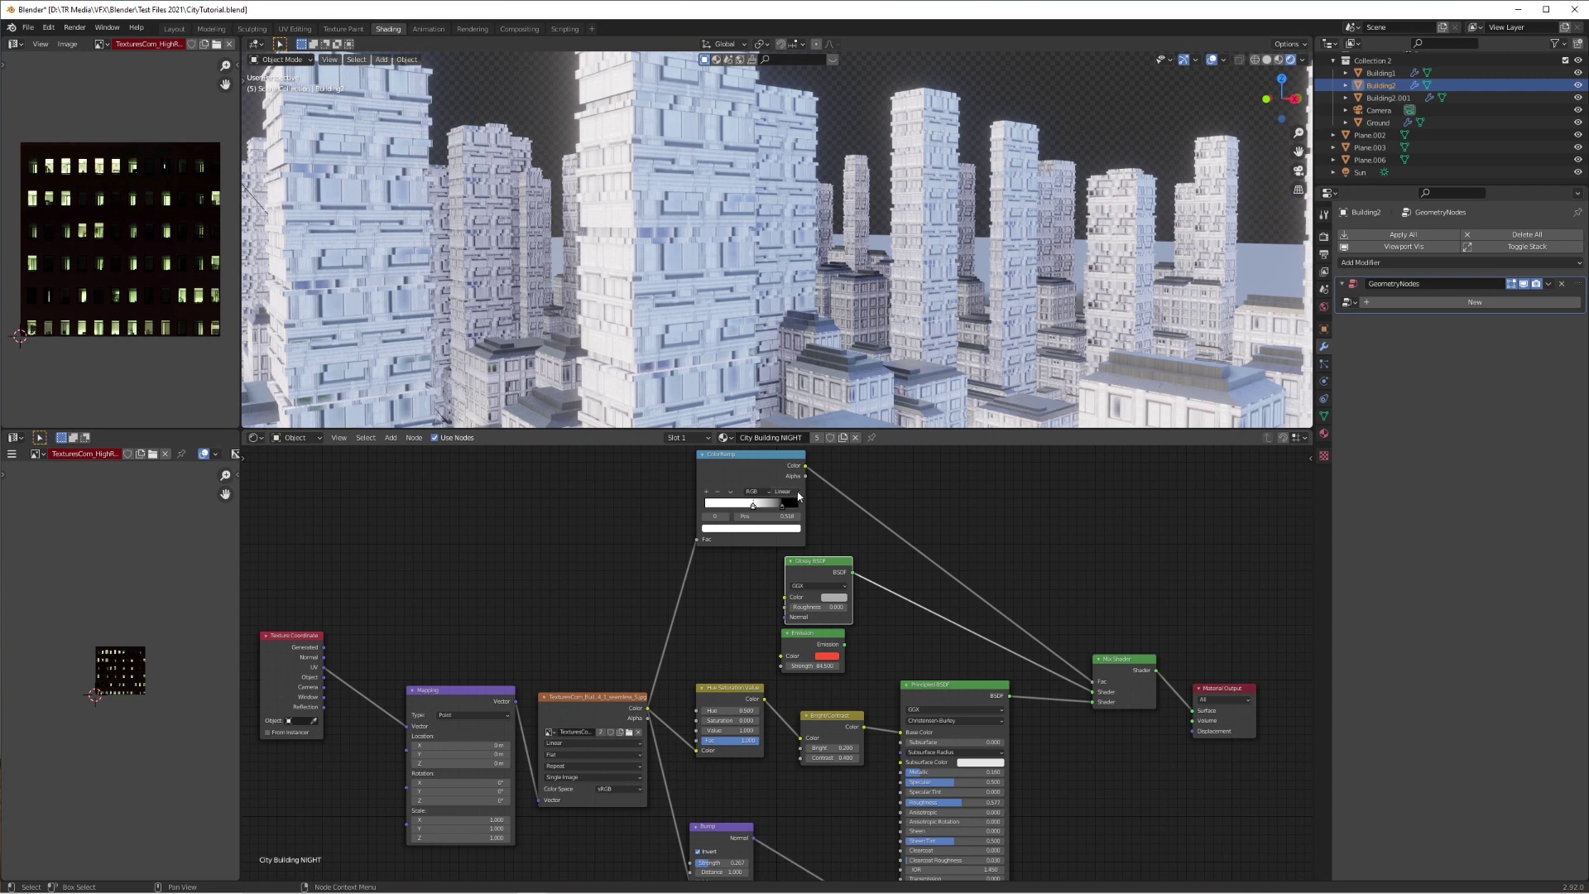
pyautogui.moveTo(783, 505); pyautogui.dragTo(769, 507)
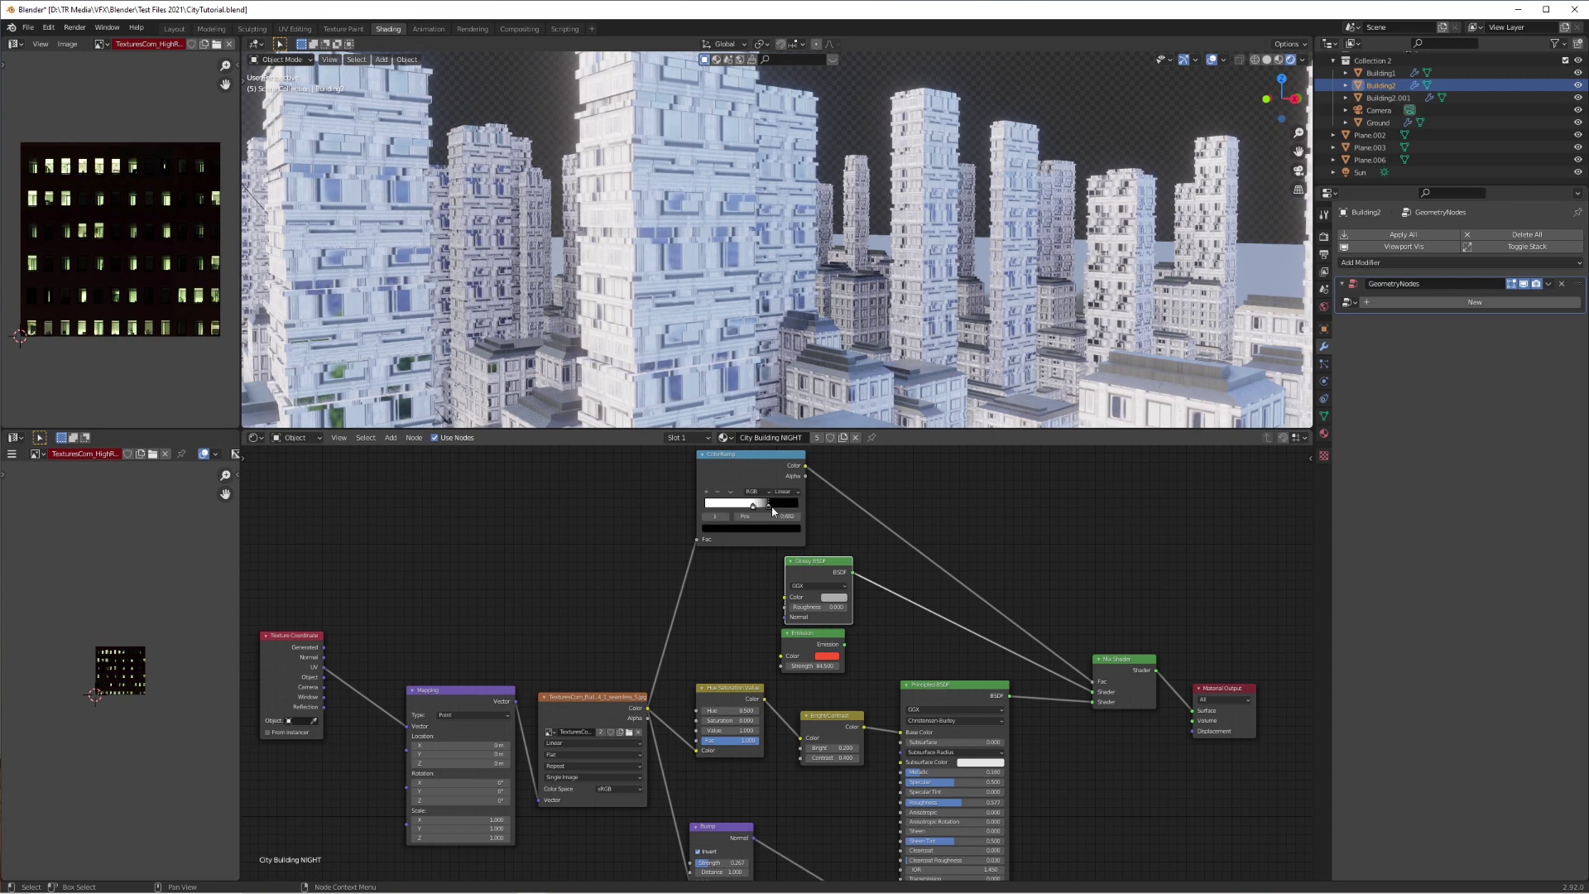
# Examine the reflective windows across the city from far and near in the rendered view
pyautogui.moveTo(836, 397); pyautogui.dragTo(983, 311, button='middle')
pyautogui.scroll(-8, 993, 298)
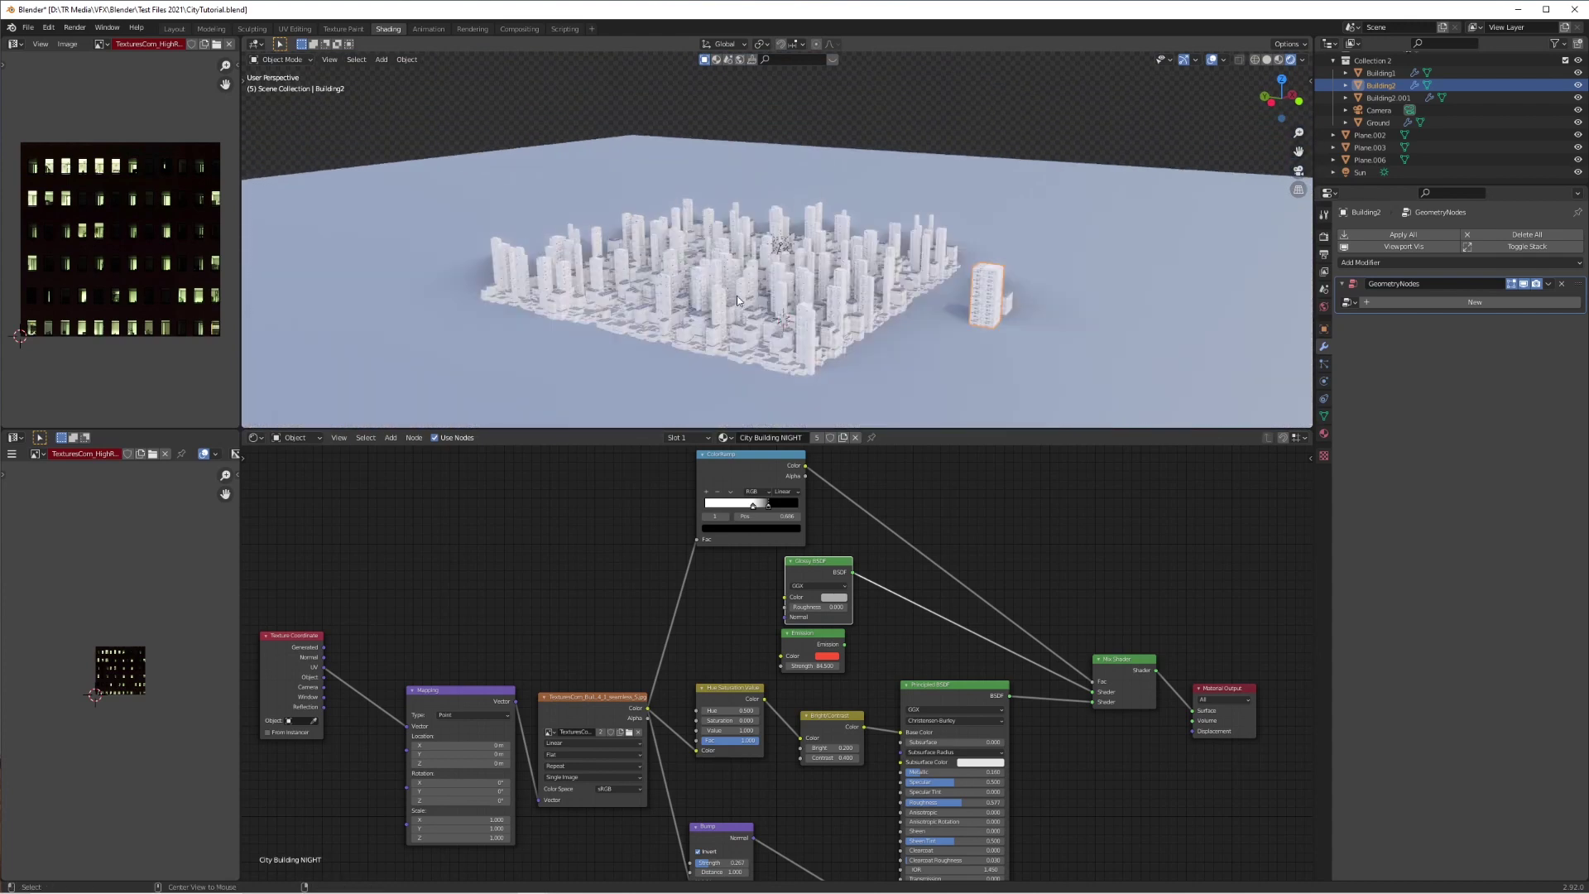
pyautogui.scroll(6, 753, 256)
pyautogui.moveTo(754, 255); pyautogui.dragTo(881, 248, button='middle')
pyautogui.scroll(-3, 801, 353)
pyautogui.scroll(3, 773, 251)
pyautogui.moveTo(775, 256); pyautogui.dragTo(841, 280, button='middle')
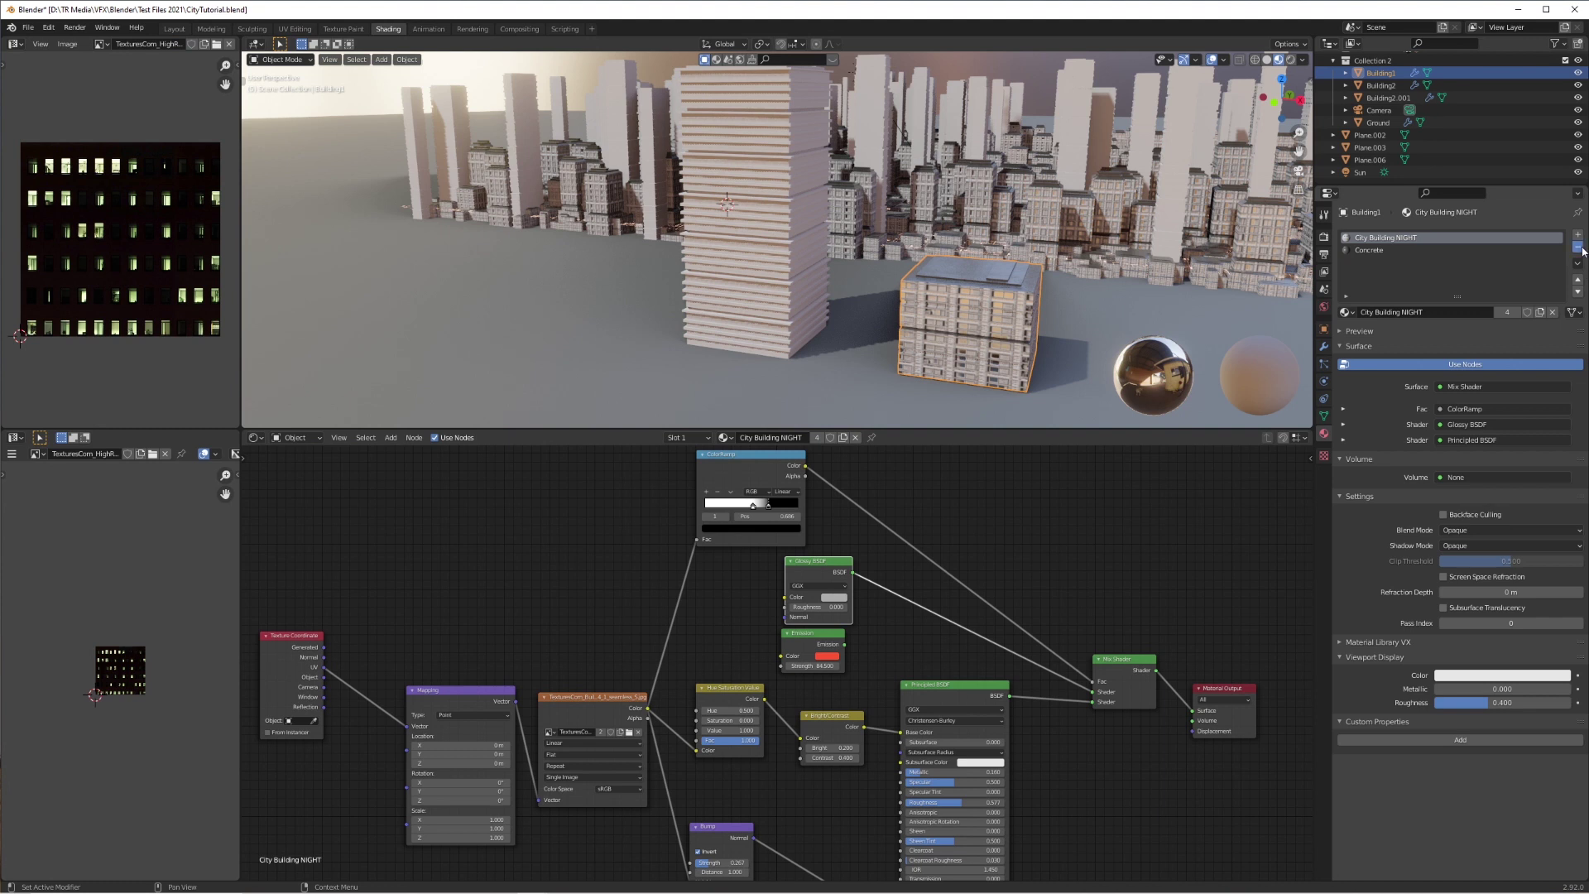
# Remove the City Building NIGHT material slot from Building1 and check the buildings across the city
pyautogui.click(1577, 246)
pyautogui.scroll(-2, 936, 156)
pyautogui.moveTo(936, 156); pyautogui.dragTo(832, 243, button='middle')
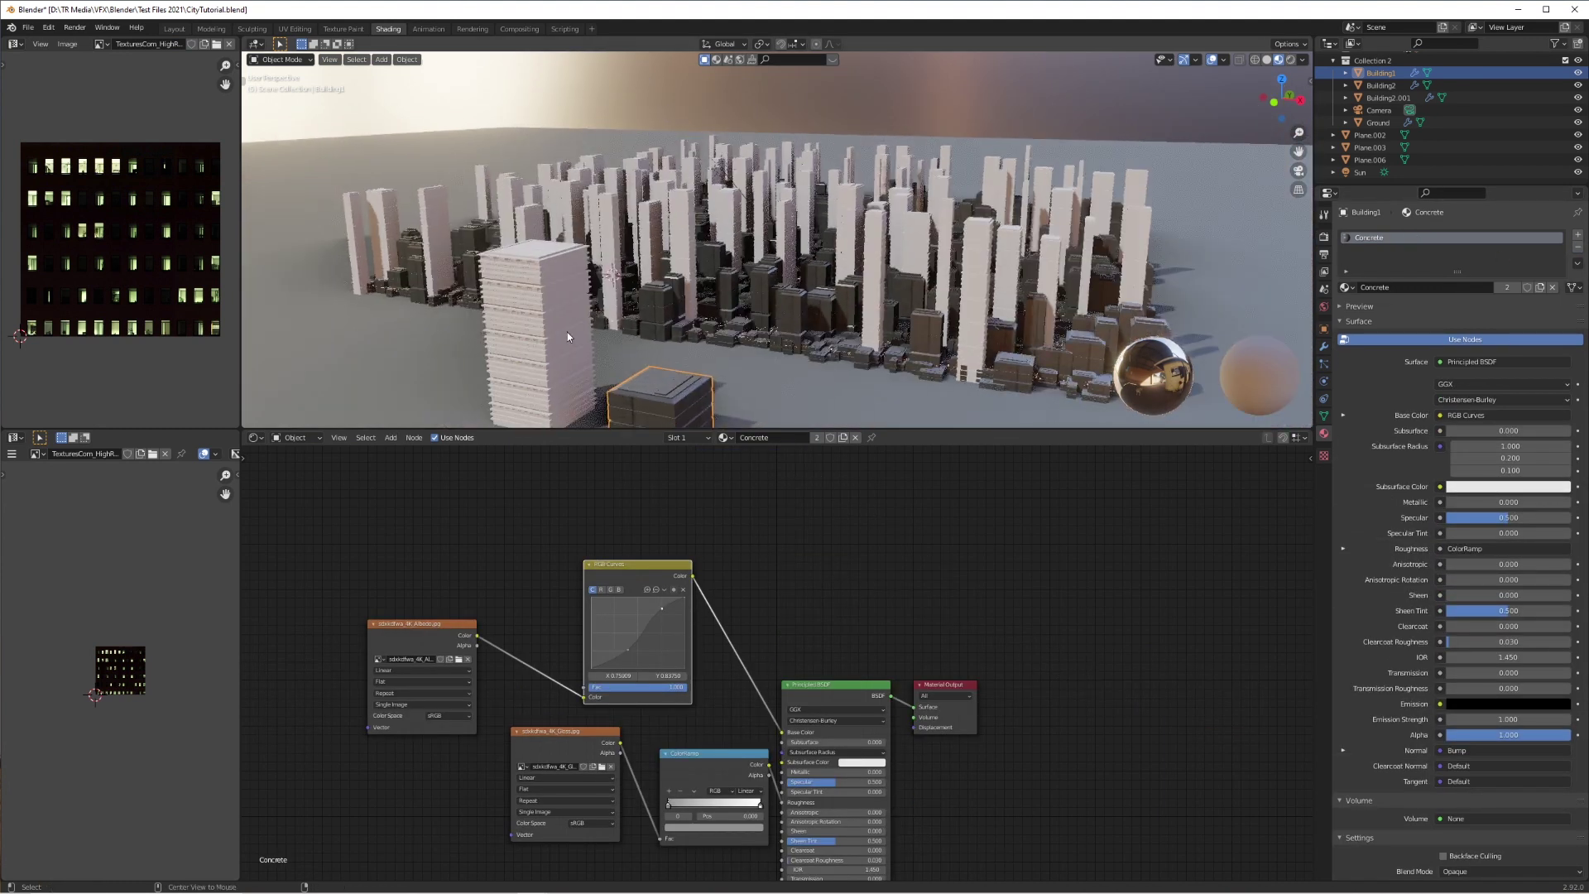
pyautogui.scroll(2, 568, 331)
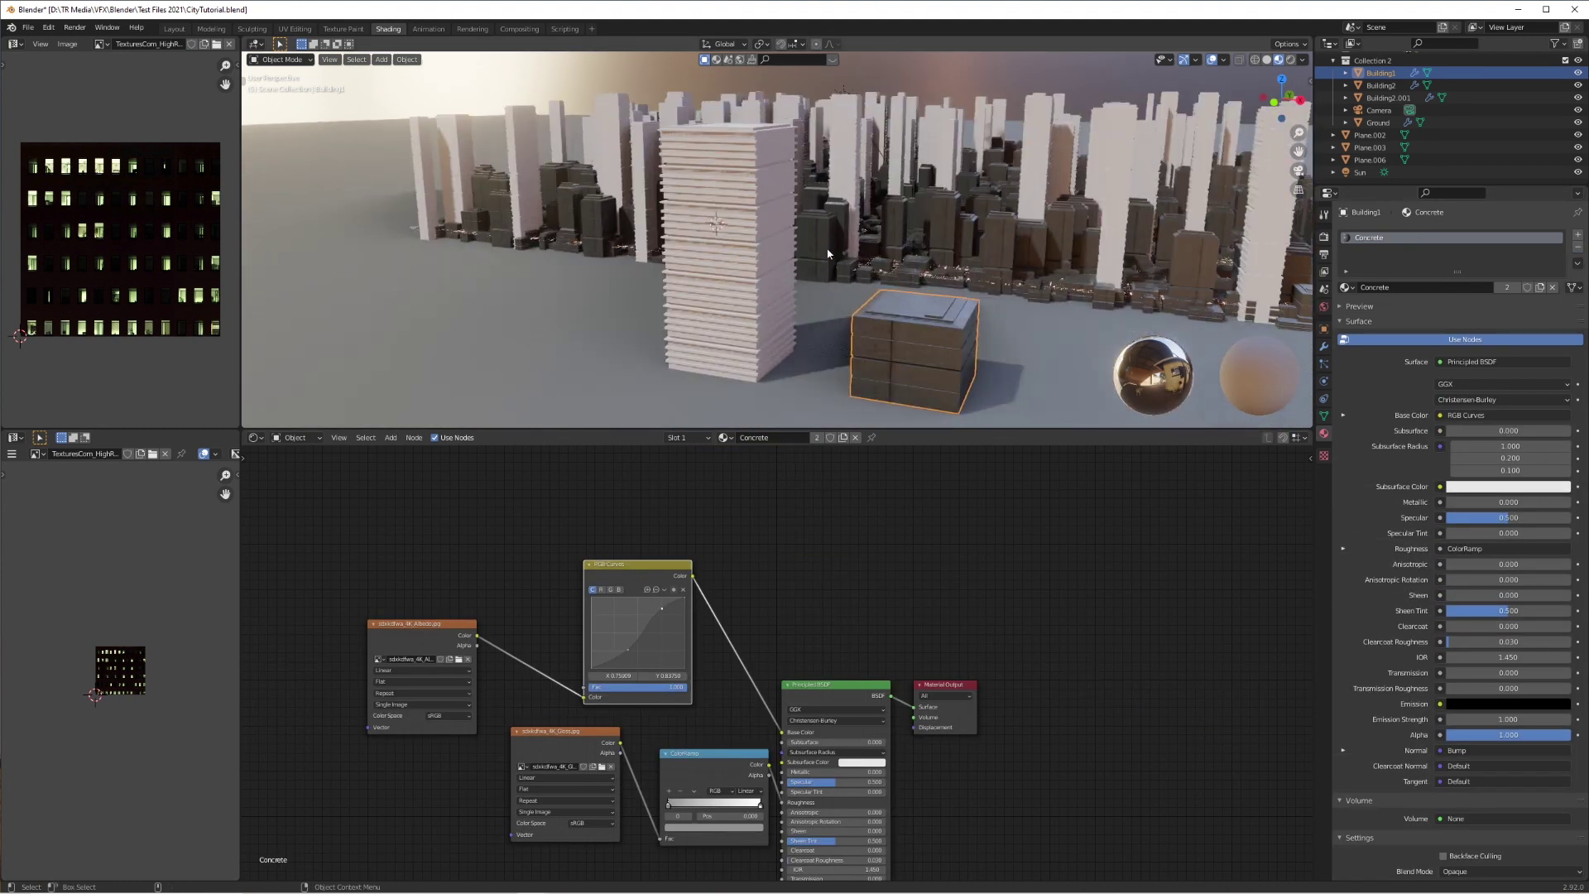
# Create a new material on Building2 and replace it with the existing Concrete material
pyautogui.click(778, 246)
pyautogui.scroll(3, 773, 281)
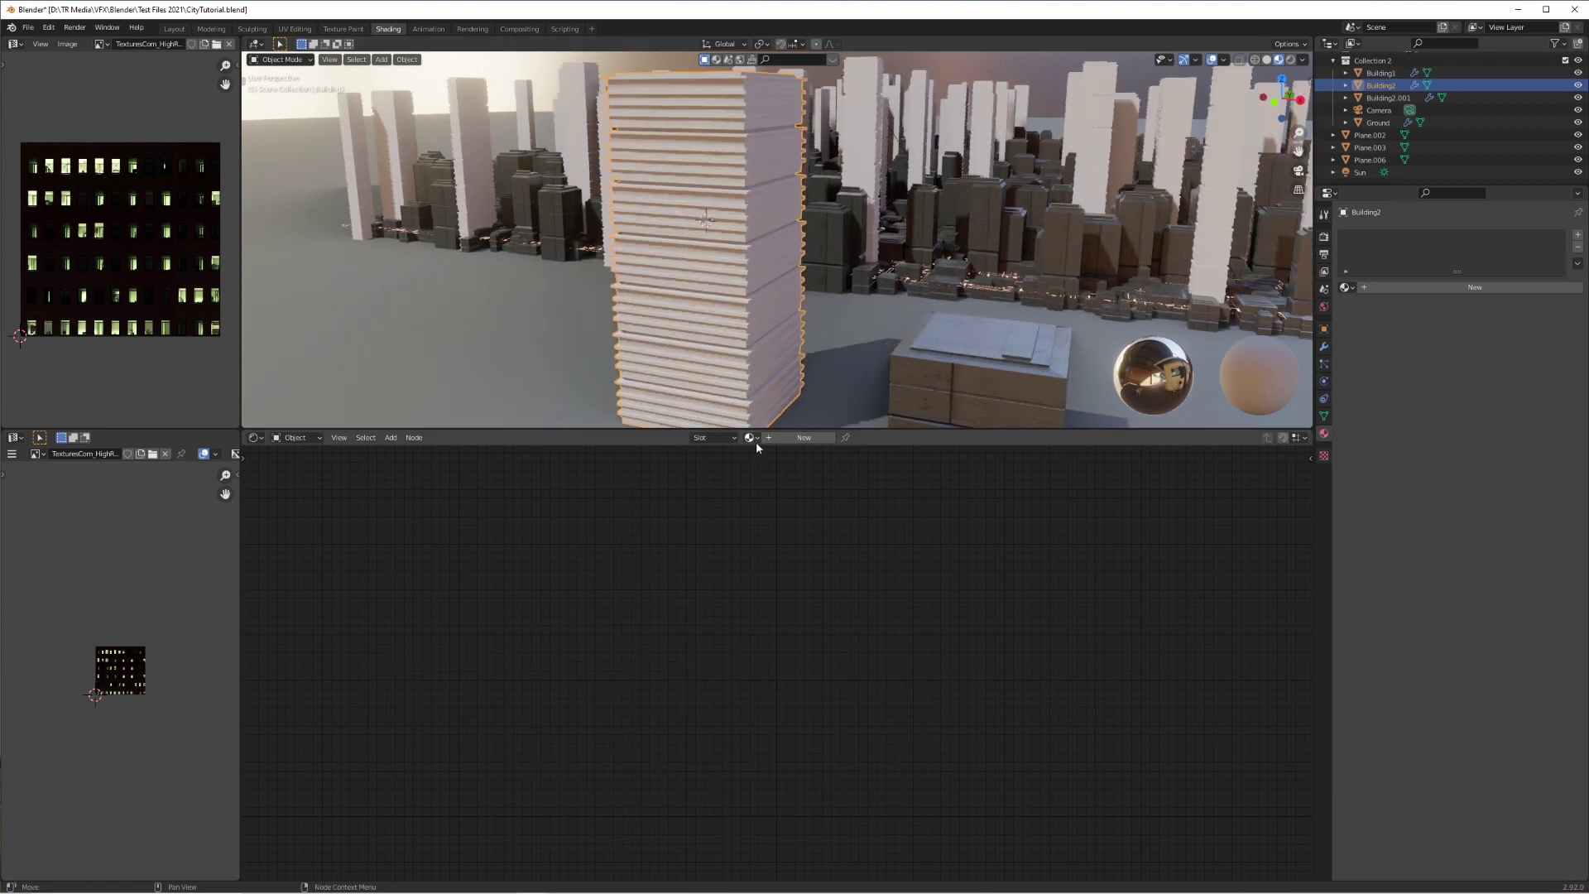
pyautogui.click(749, 437)
pyautogui.click(796, 435)
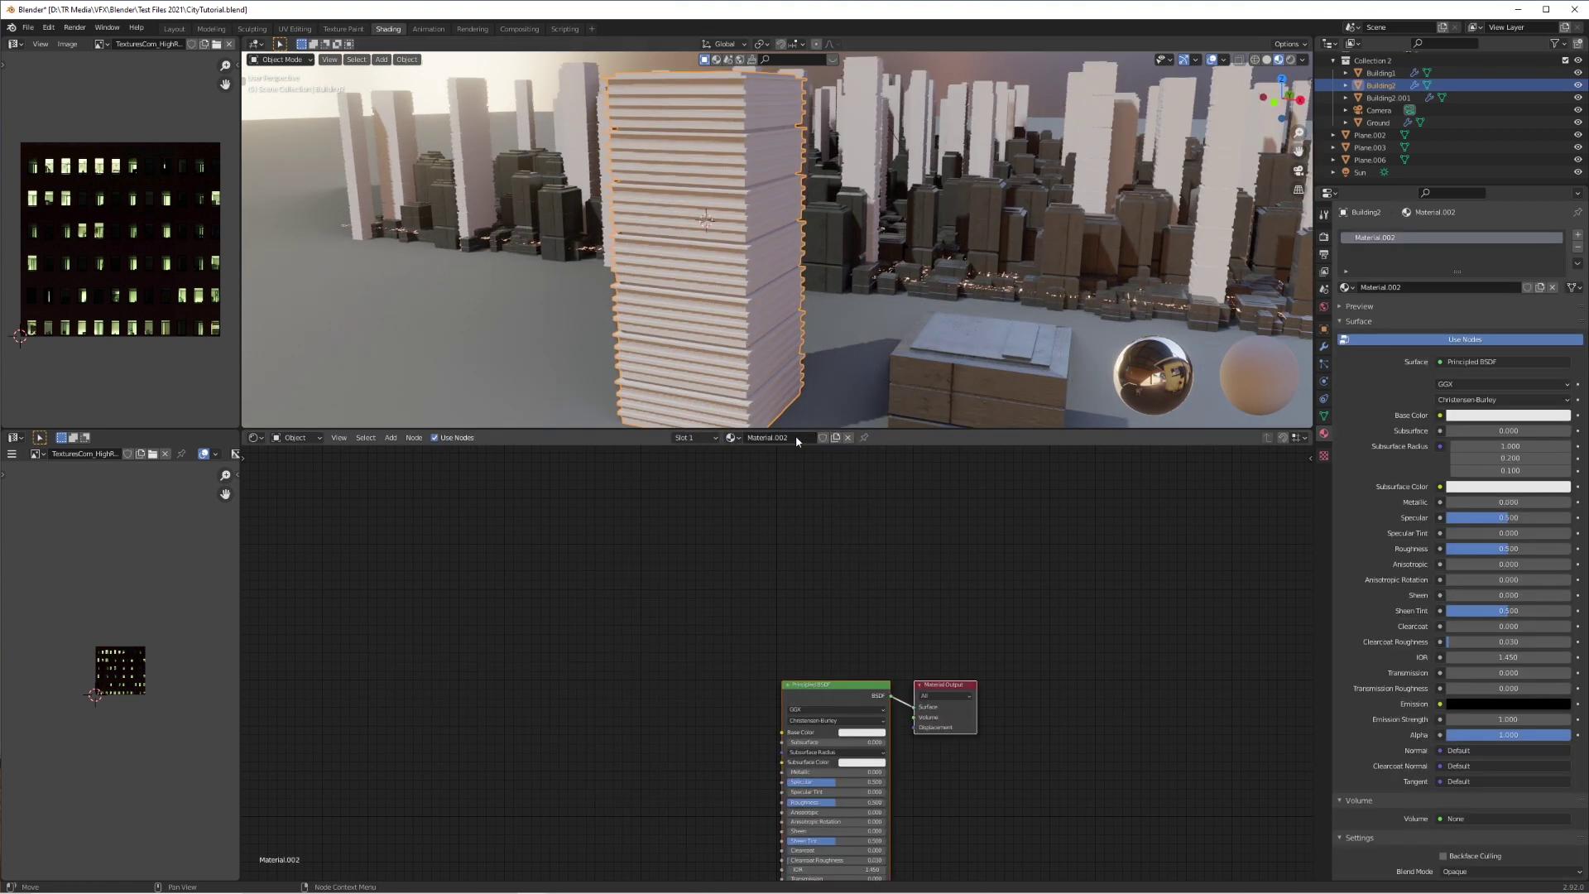
pyautogui.click(731, 437)
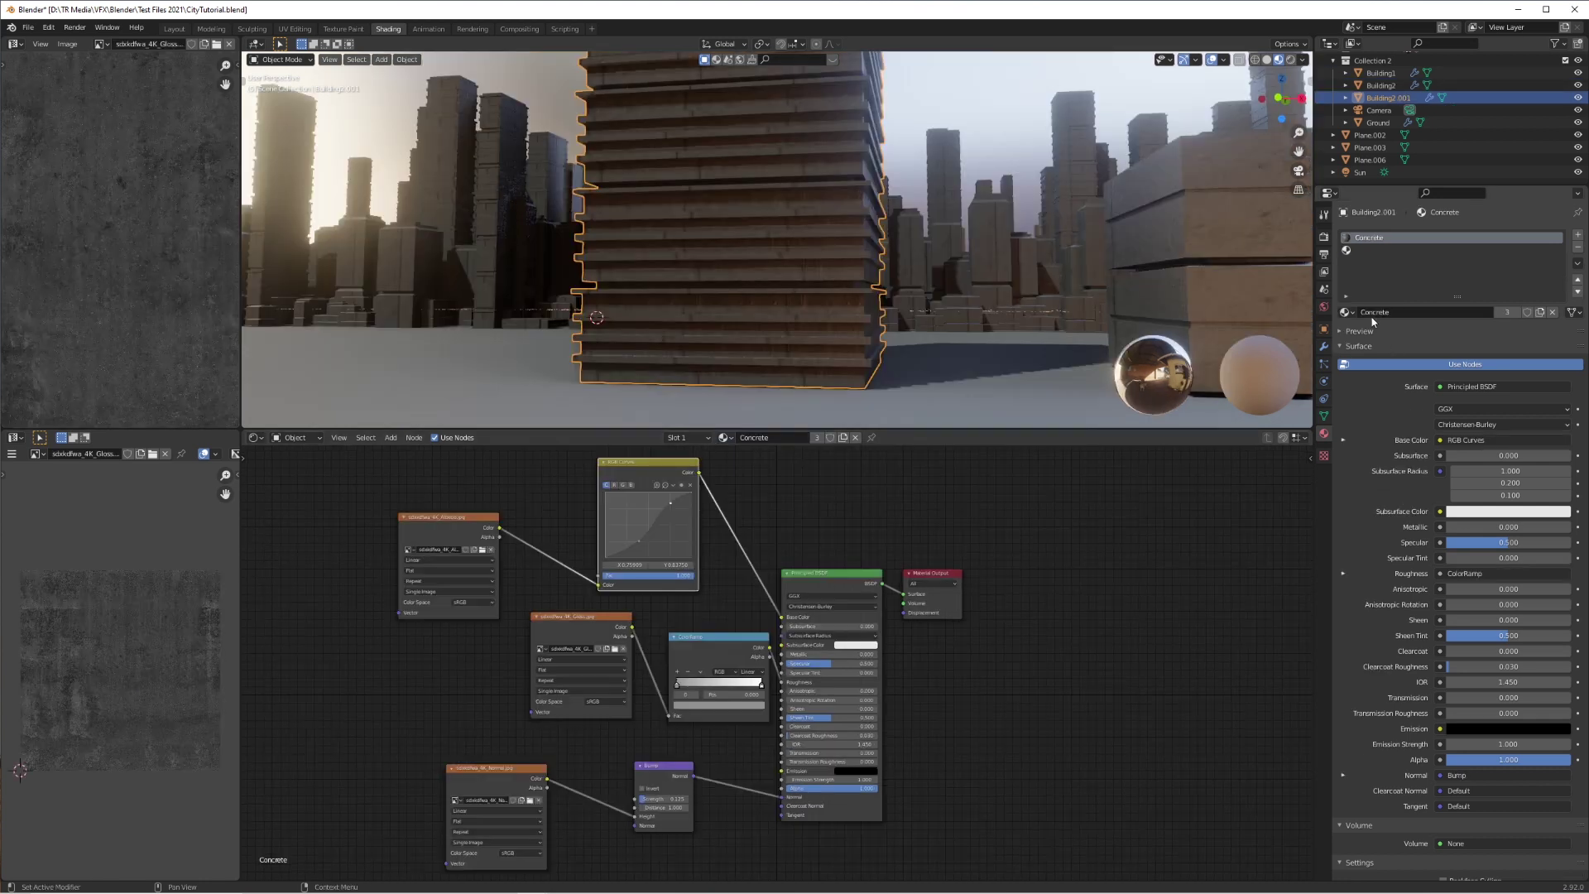
# Select the empty second material slot of Building2.001 and enter Edit Mode on its mesh
pyautogui.click(1375, 250)
pyautogui.moveTo(783, 277); pyautogui.dragTo(792, 296, button='middle')
pyautogui.keyDown('shift'); pyautogui.moveTo(752, 405); pyautogui.dragTo(761, 330, button='middle'); pyautogui.keyUp('shift')
pyautogui.scroll(1, 761, 330)
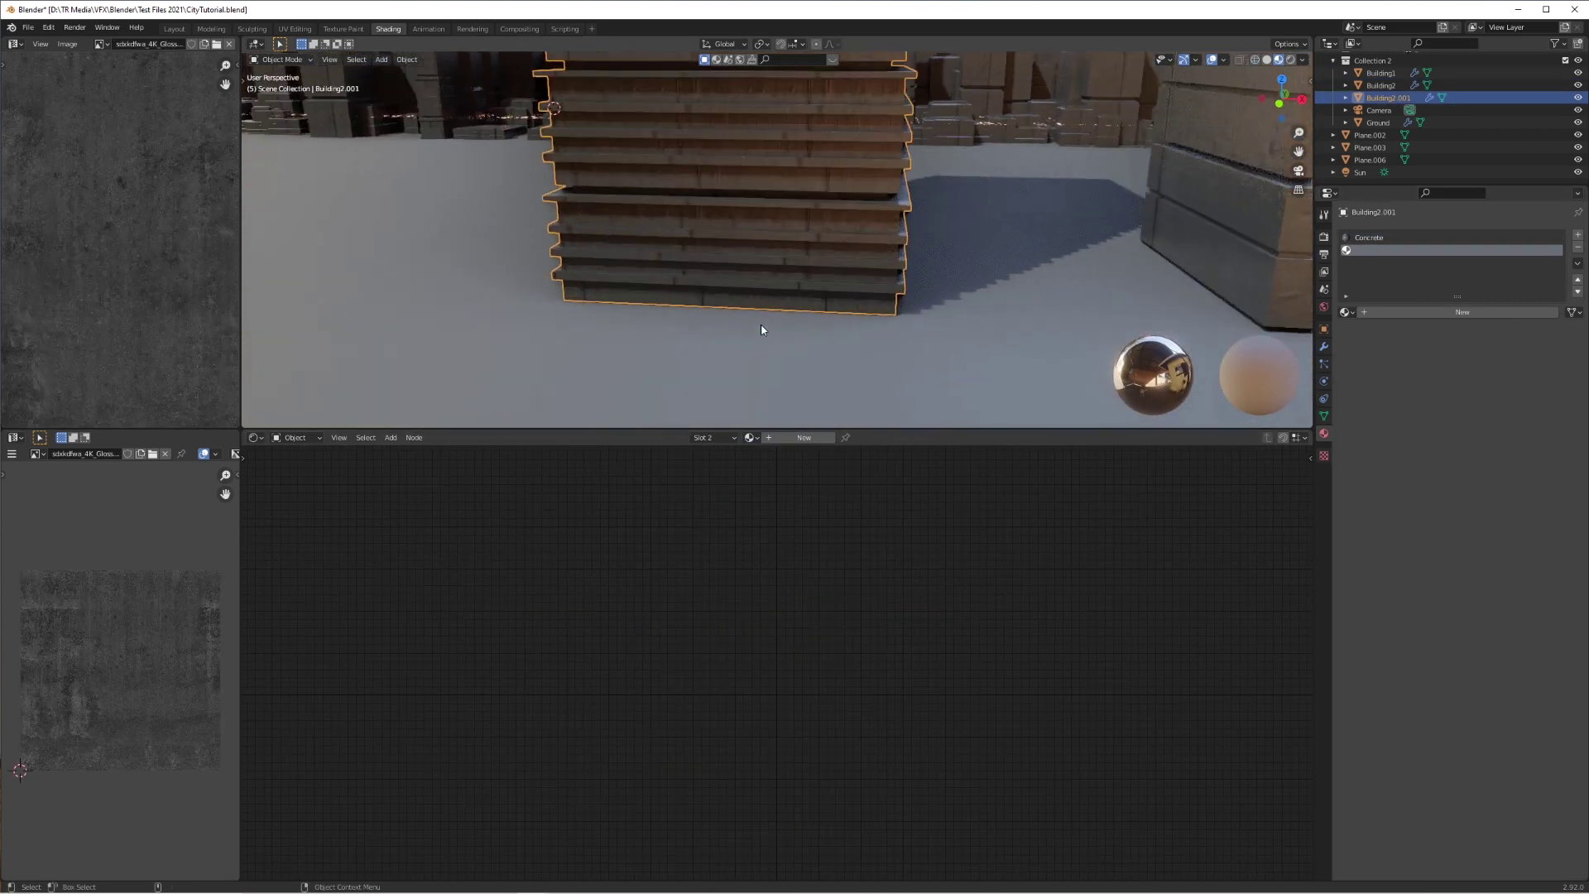
pyautogui.scroll(2, 762, 329)
pyautogui.press('Tab')
pyautogui.moveTo(842, 254); pyautogui.dragTo(808, 298, button='middle')
pyautogui.scroll(-7, 851, 249)
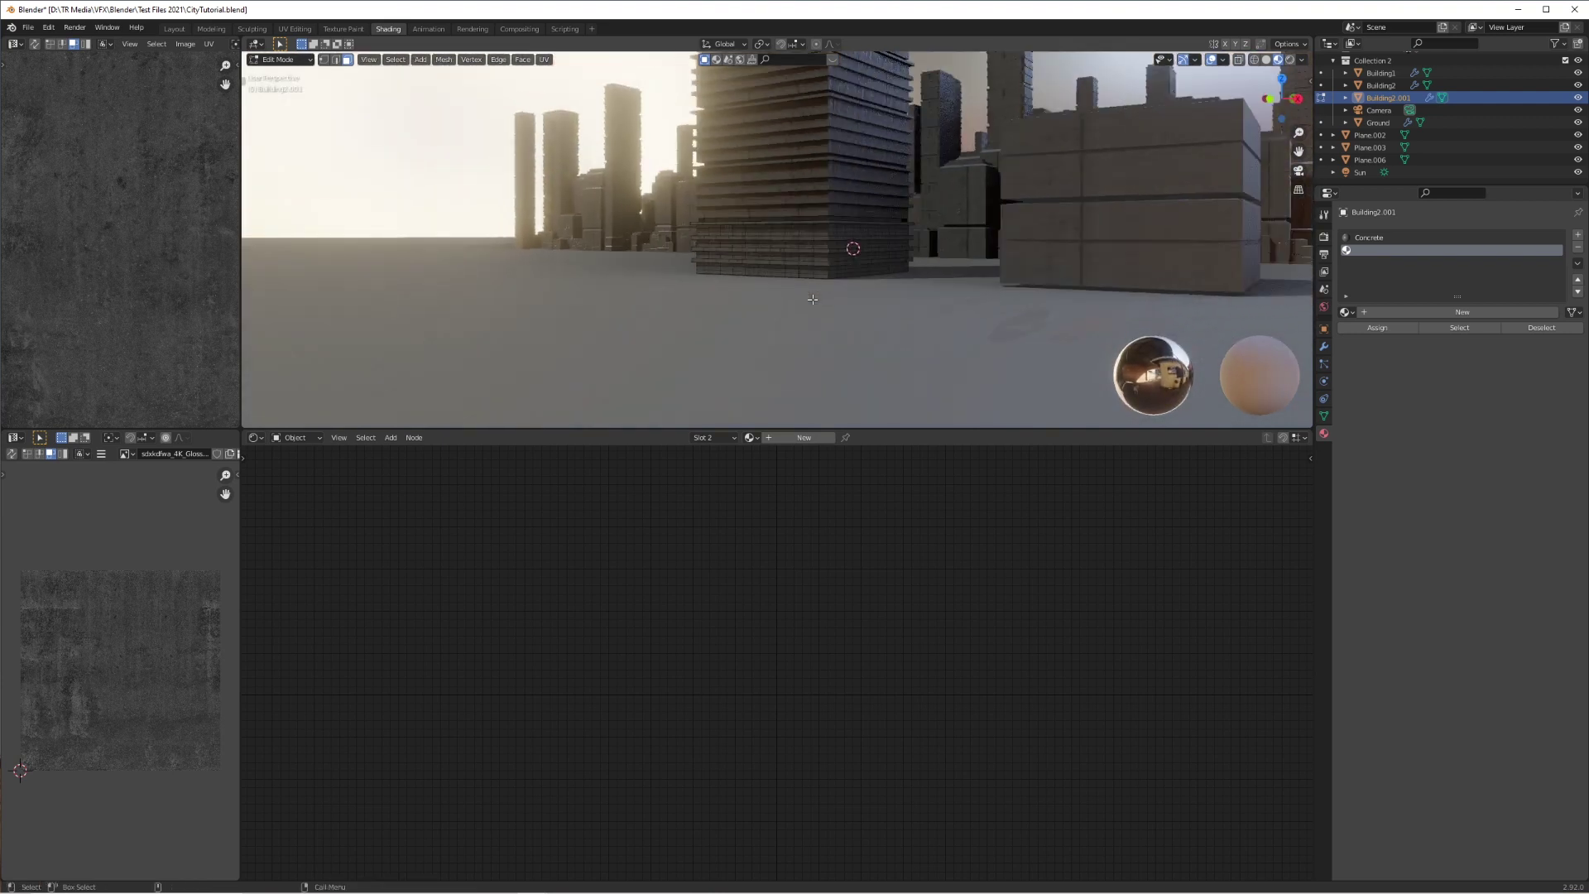
# Examine the face layout of Building2.001's lowest floors in Solid shading, then return to Material Preview
pyautogui.moveTo(851, 248); pyautogui.dragTo(856, 247, button='middle')
pyautogui.press('z')
pyautogui.press('6')
pyautogui.scroll(3, 902, 166)
pyautogui.scroll(-4, 851, 272)
pyautogui.keyDown('alt'); pyautogui.middleClick(784, 128); pyautogui.keyUp('alt')
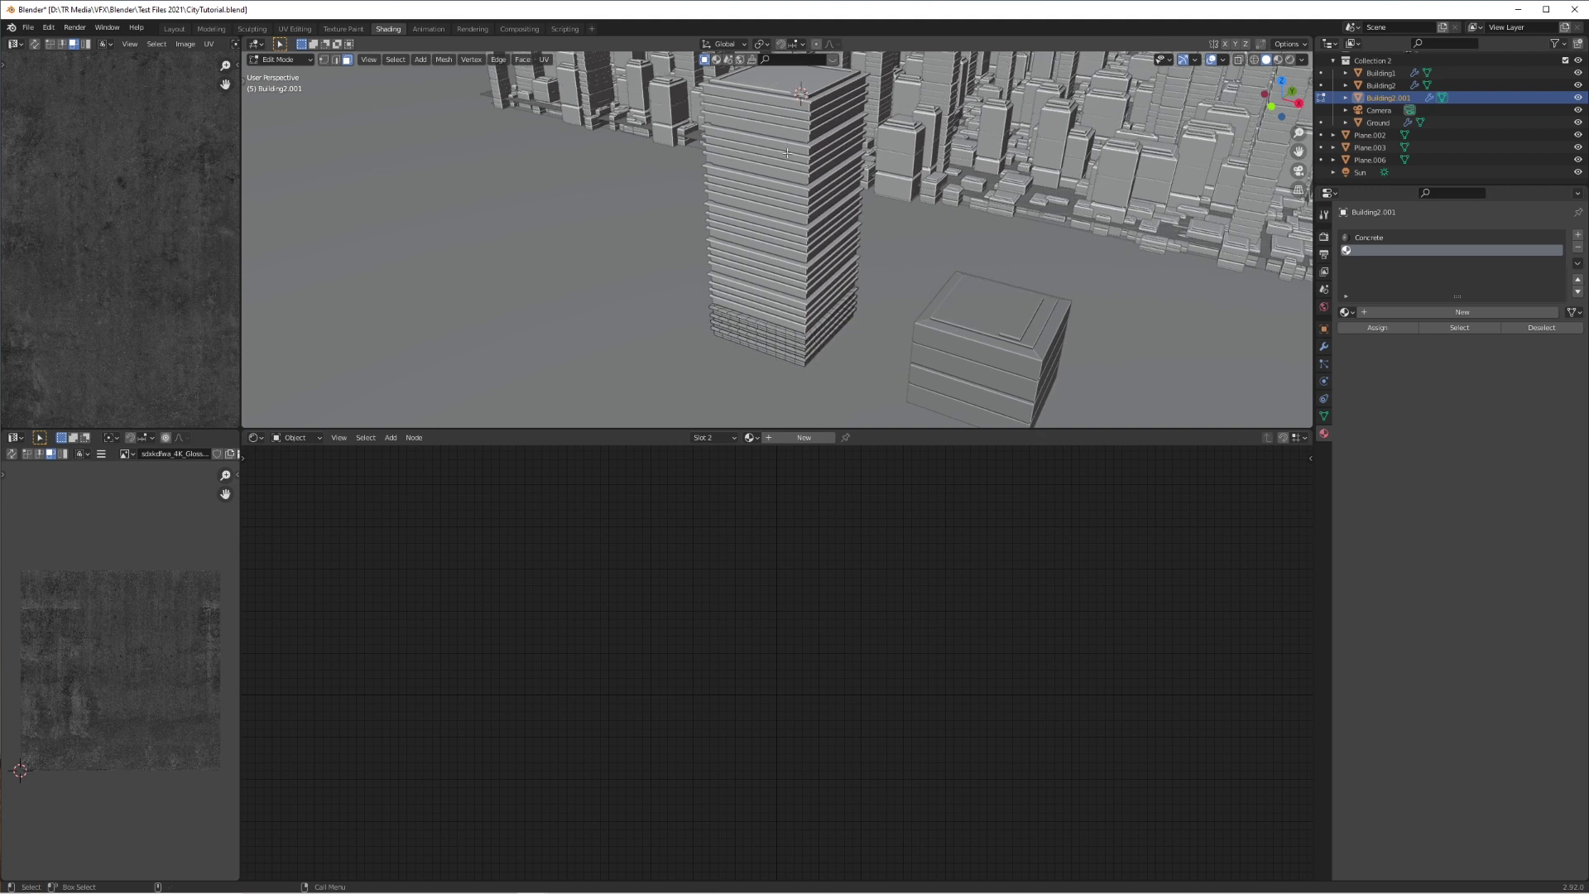
pyautogui.scroll(3, 788, 277)
pyautogui.keyDown('alt'); pyautogui.middleClick(756, 390); pyautogui.keyUp('alt')
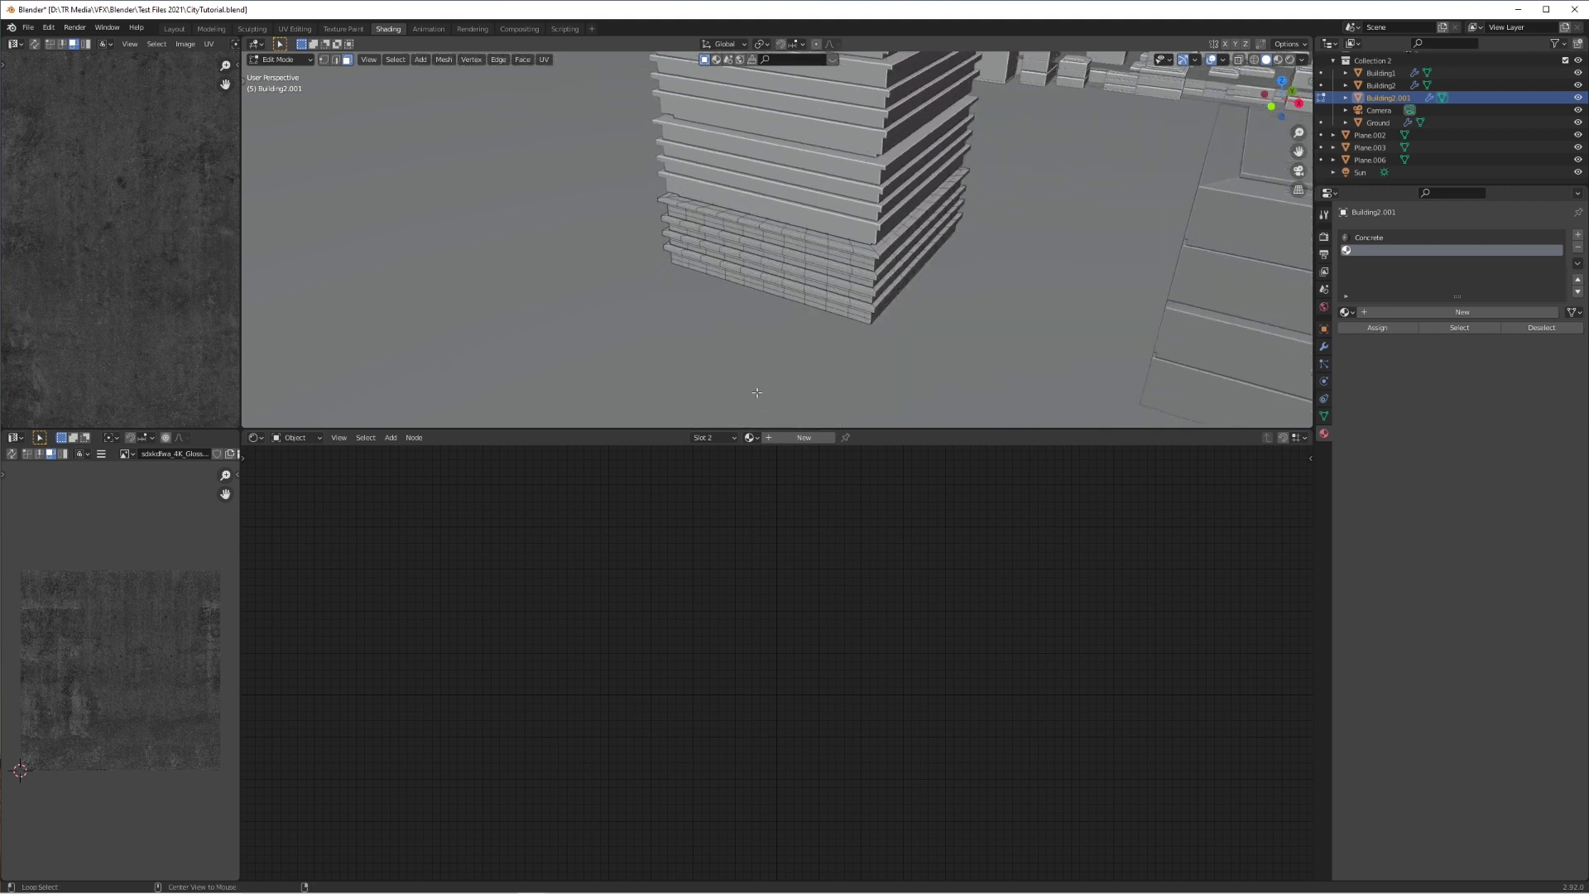
pyautogui.scroll(5, 755, 389)
pyautogui.moveTo(821, 288); pyautogui.dragTo(880, 237, button='middle')
pyautogui.press('z')
pyautogui.click(869, 350)
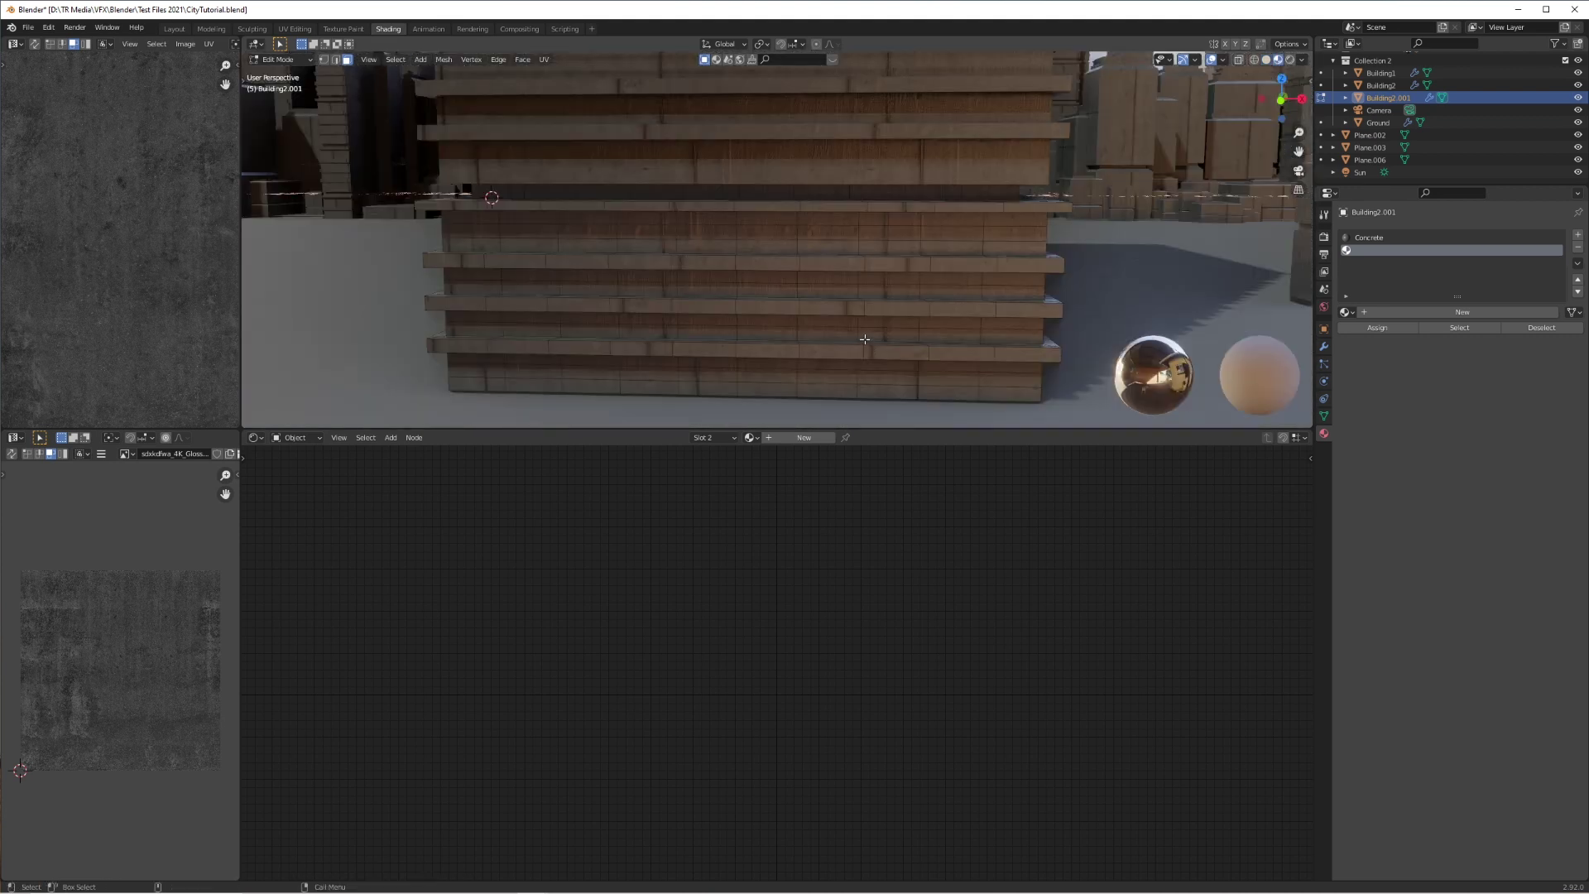
# Select scattered wall faces on Building2.001, give the second slot a Windows material and assign it to those faces
pyautogui.click(837, 323)
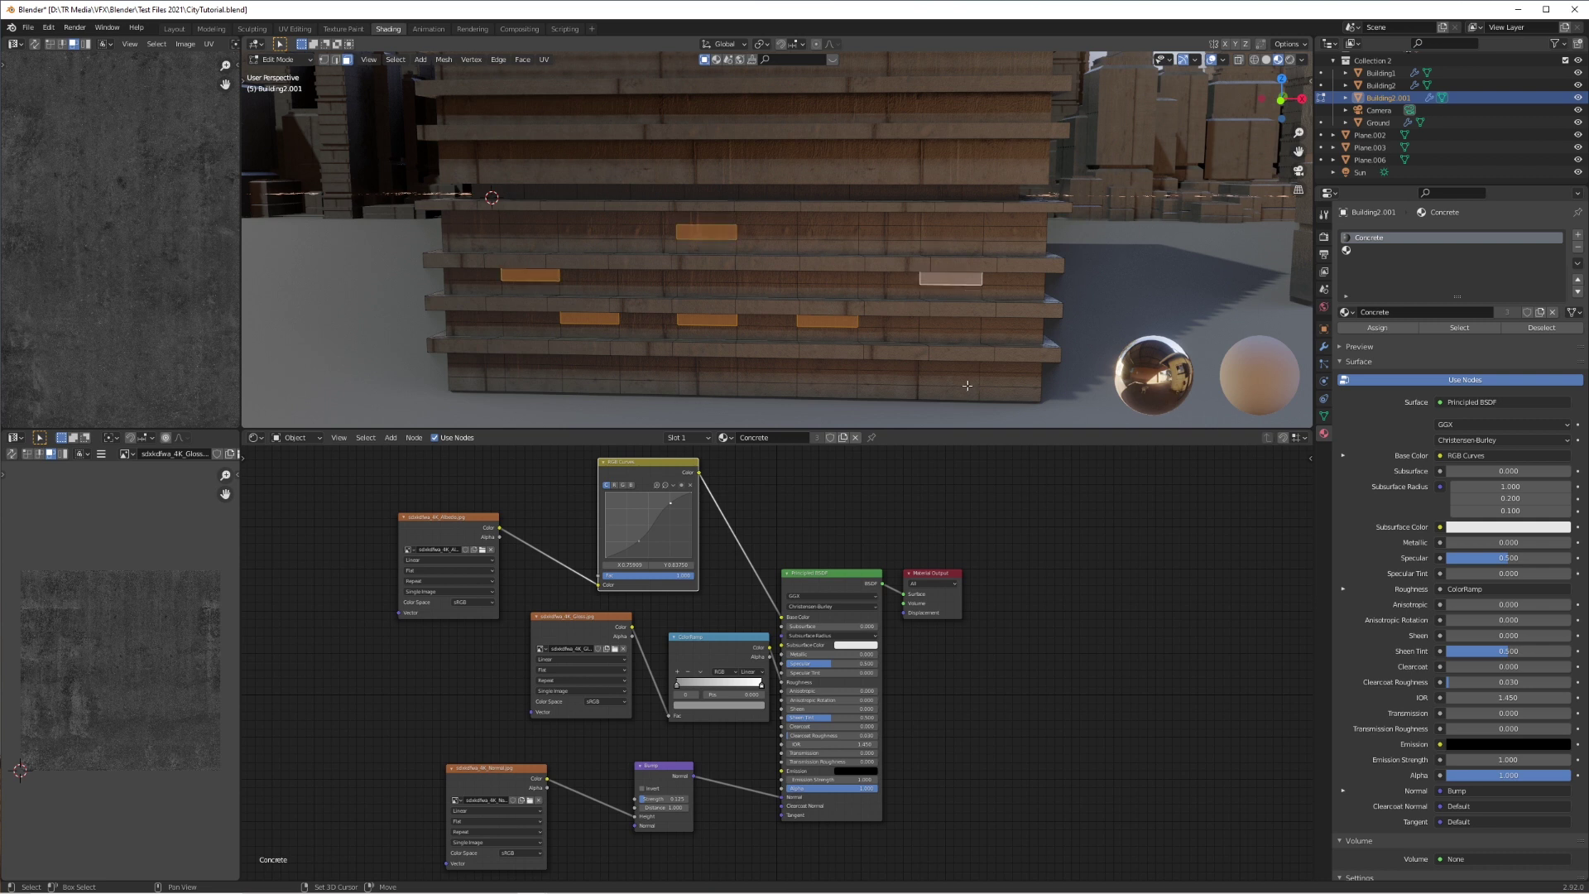
pyautogui.click(687, 437)
pyautogui.click(670, 472)
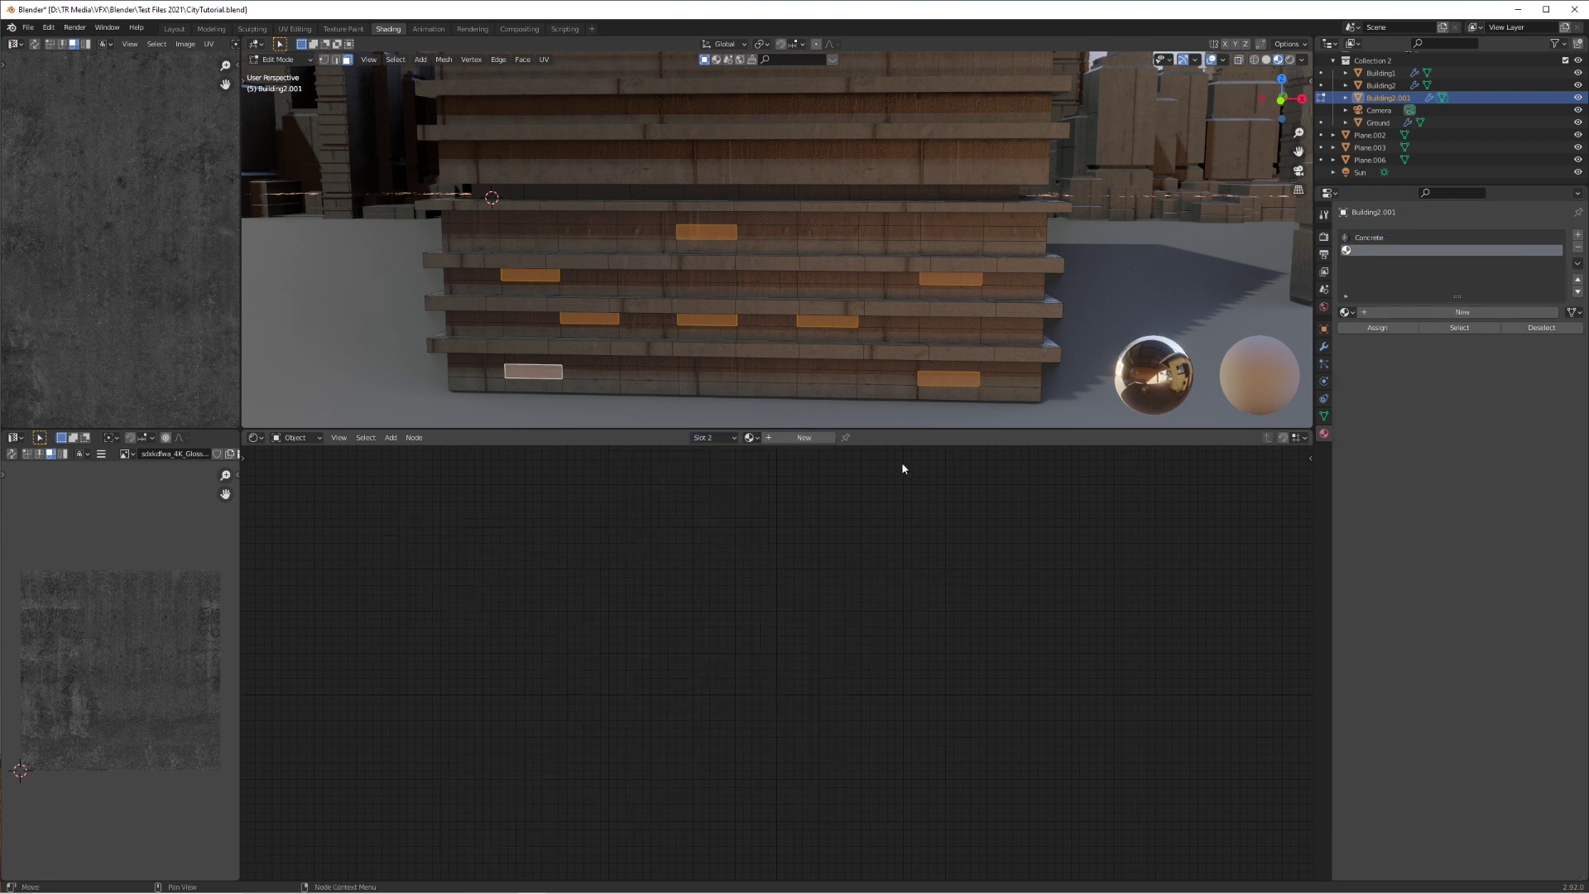
pyautogui.click(751, 440)
pyautogui.click(802, 562)
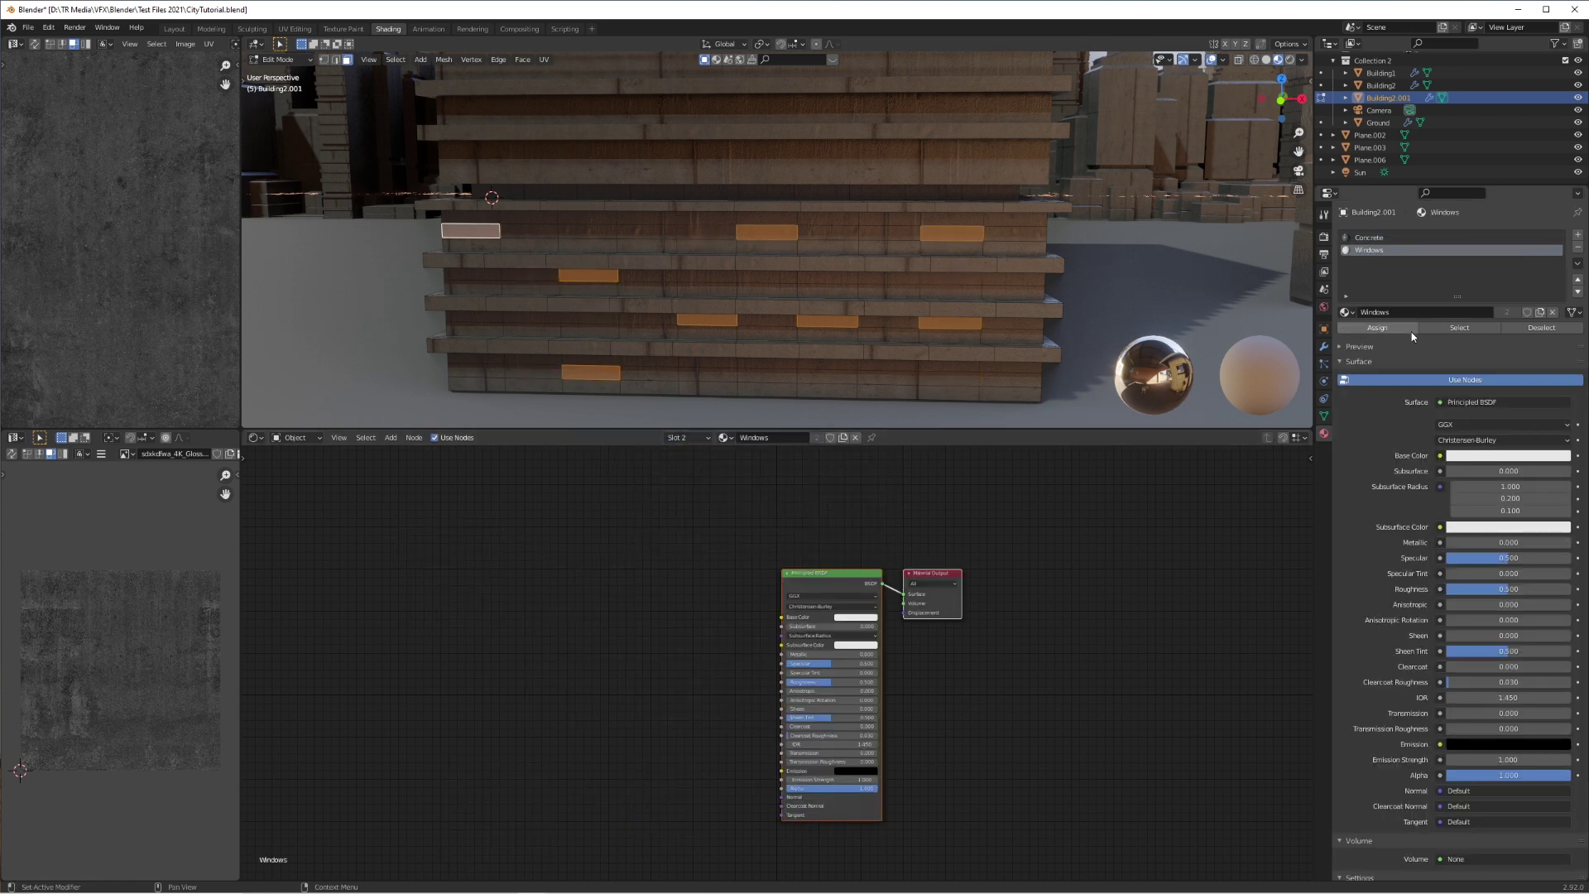
pyautogui.click(1407, 331)
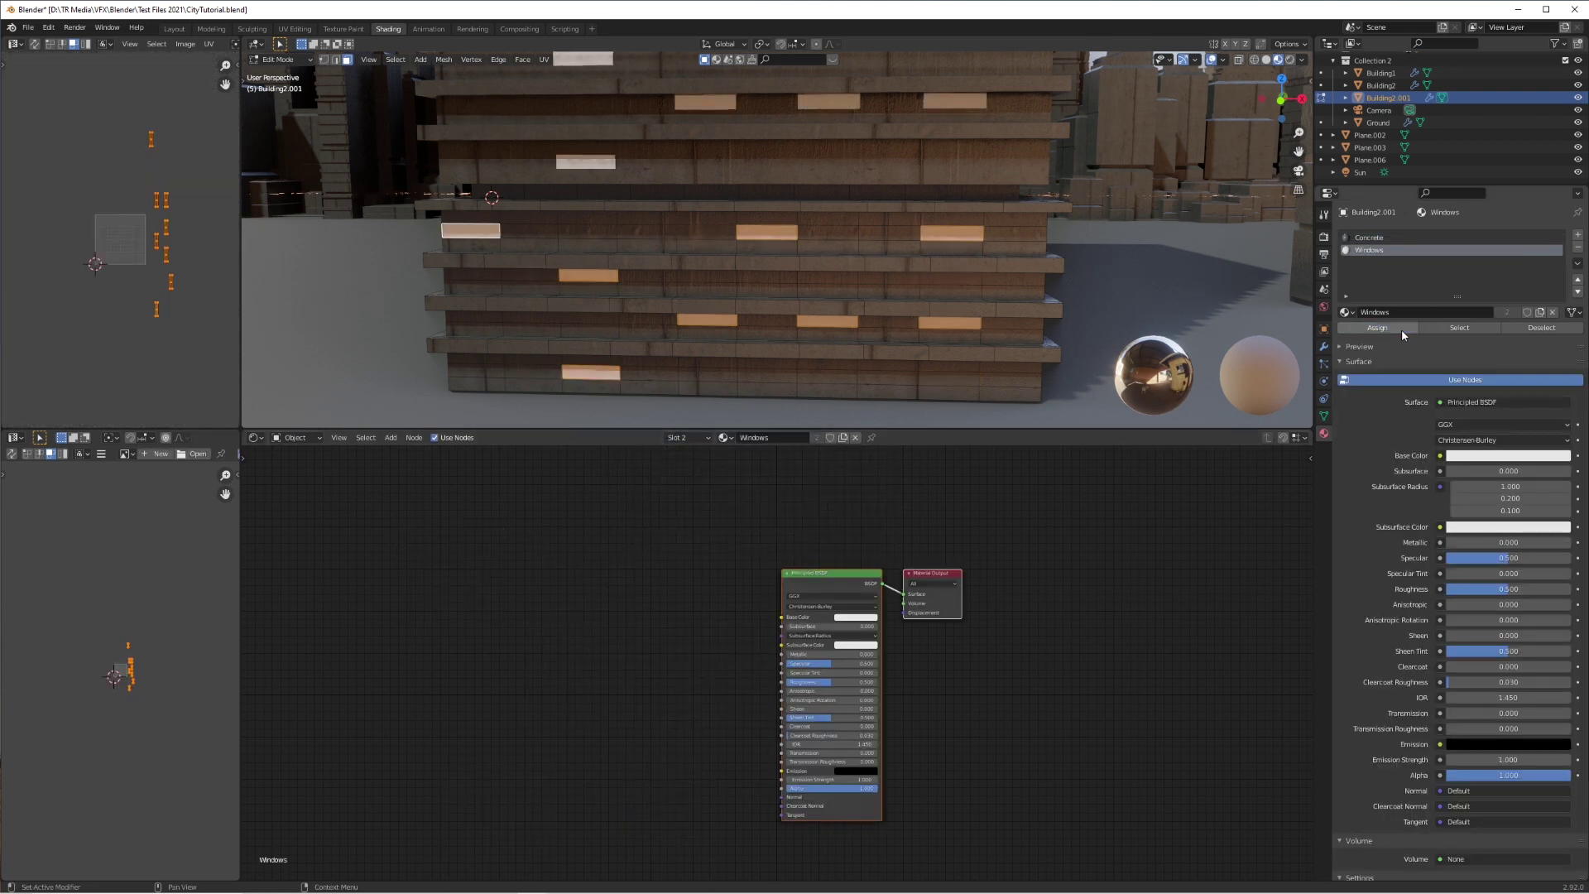
# Return to Object Mode and examine the window faces on Building2.001 and on the towers across the city
pyautogui.press('Tab')
pyautogui.scroll(-3, 764, 150)
pyautogui.keyDown('alt'); pyautogui.middleClick(763, 150); pyautogui.keyUp('alt')
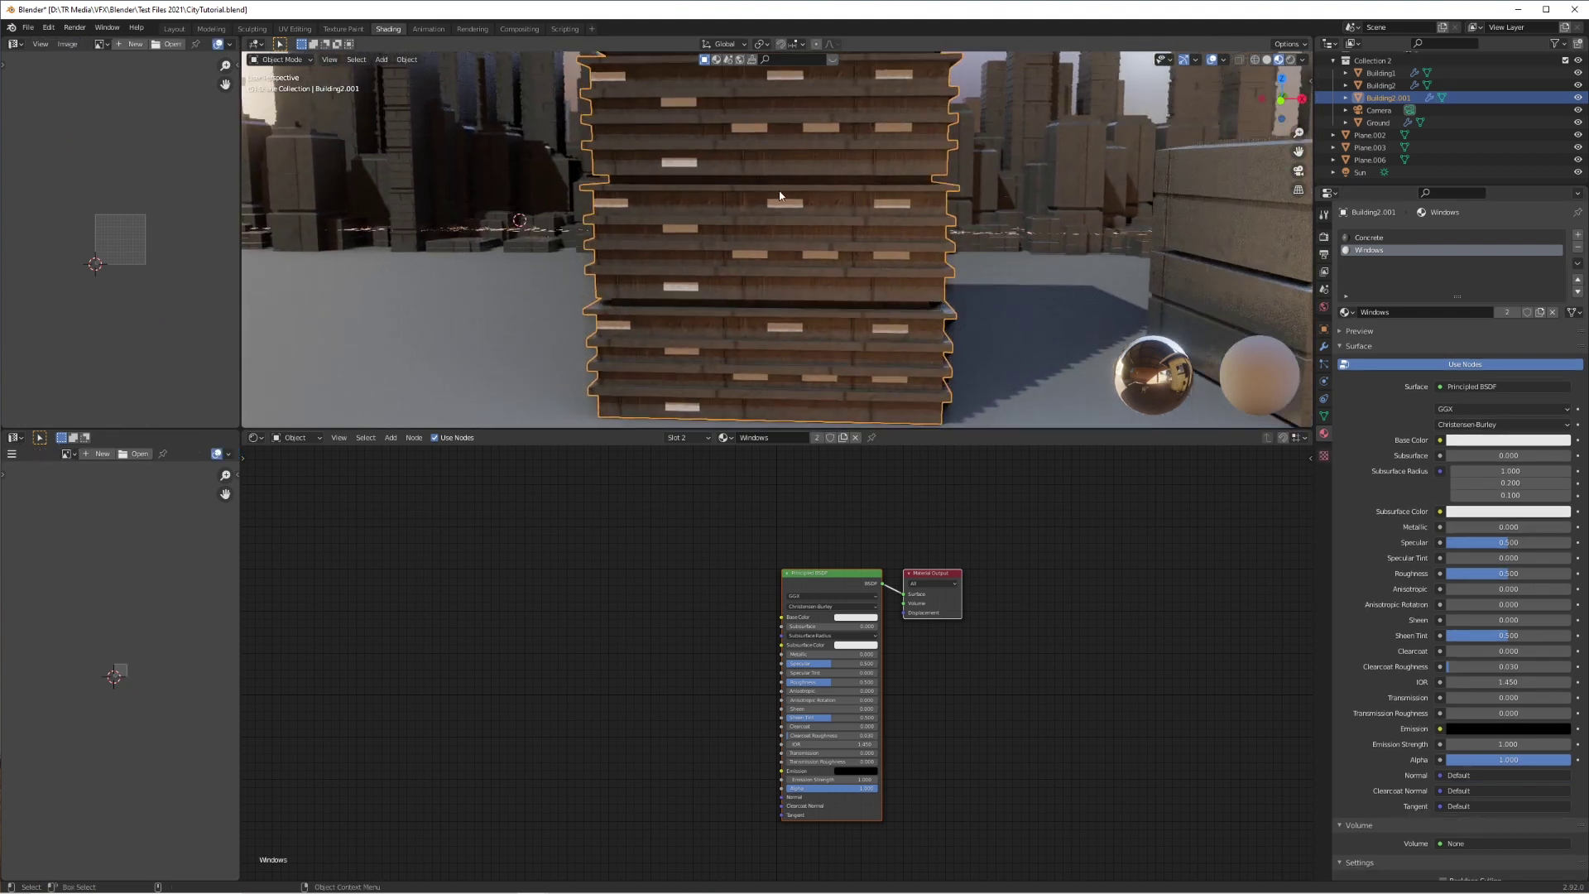
pyautogui.scroll(-7, 778, 191)
pyautogui.scroll(4, 776, 187)
pyautogui.moveTo(776, 187); pyautogui.dragTo(812, 290, button='middle')
pyautogui.scroll(-5, 813, 287)
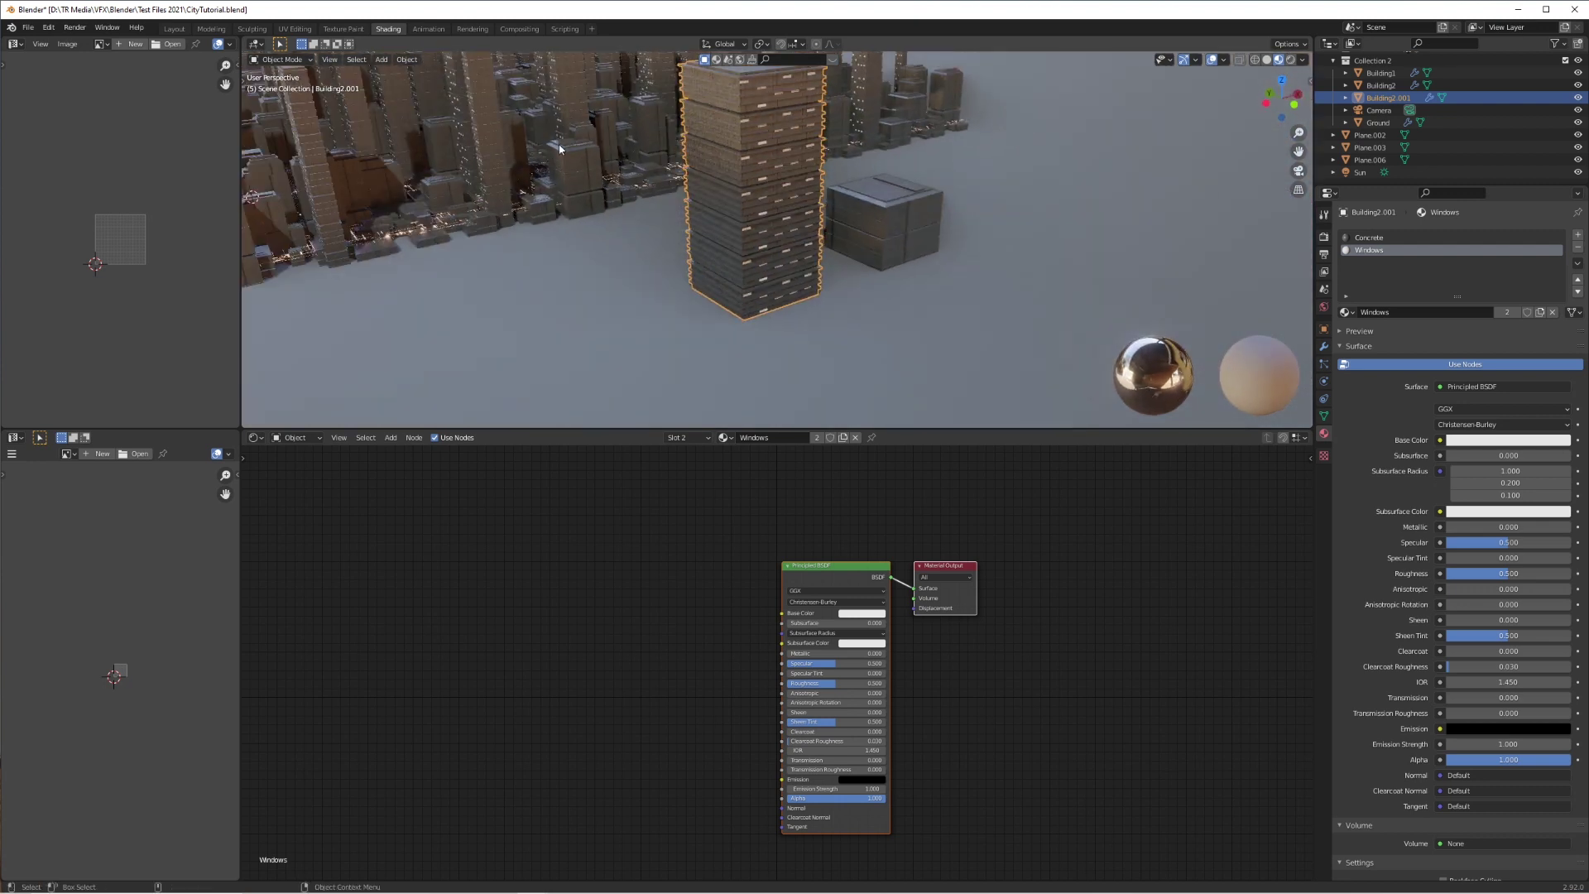
pyautogui.keyDown('alt'); pyautogui.middleClick(511, 128); pyautogui.keyUp('alt')
pyautogui.moveTo(511, 127); pyautogui.dragTo(625, 157, button='middle')
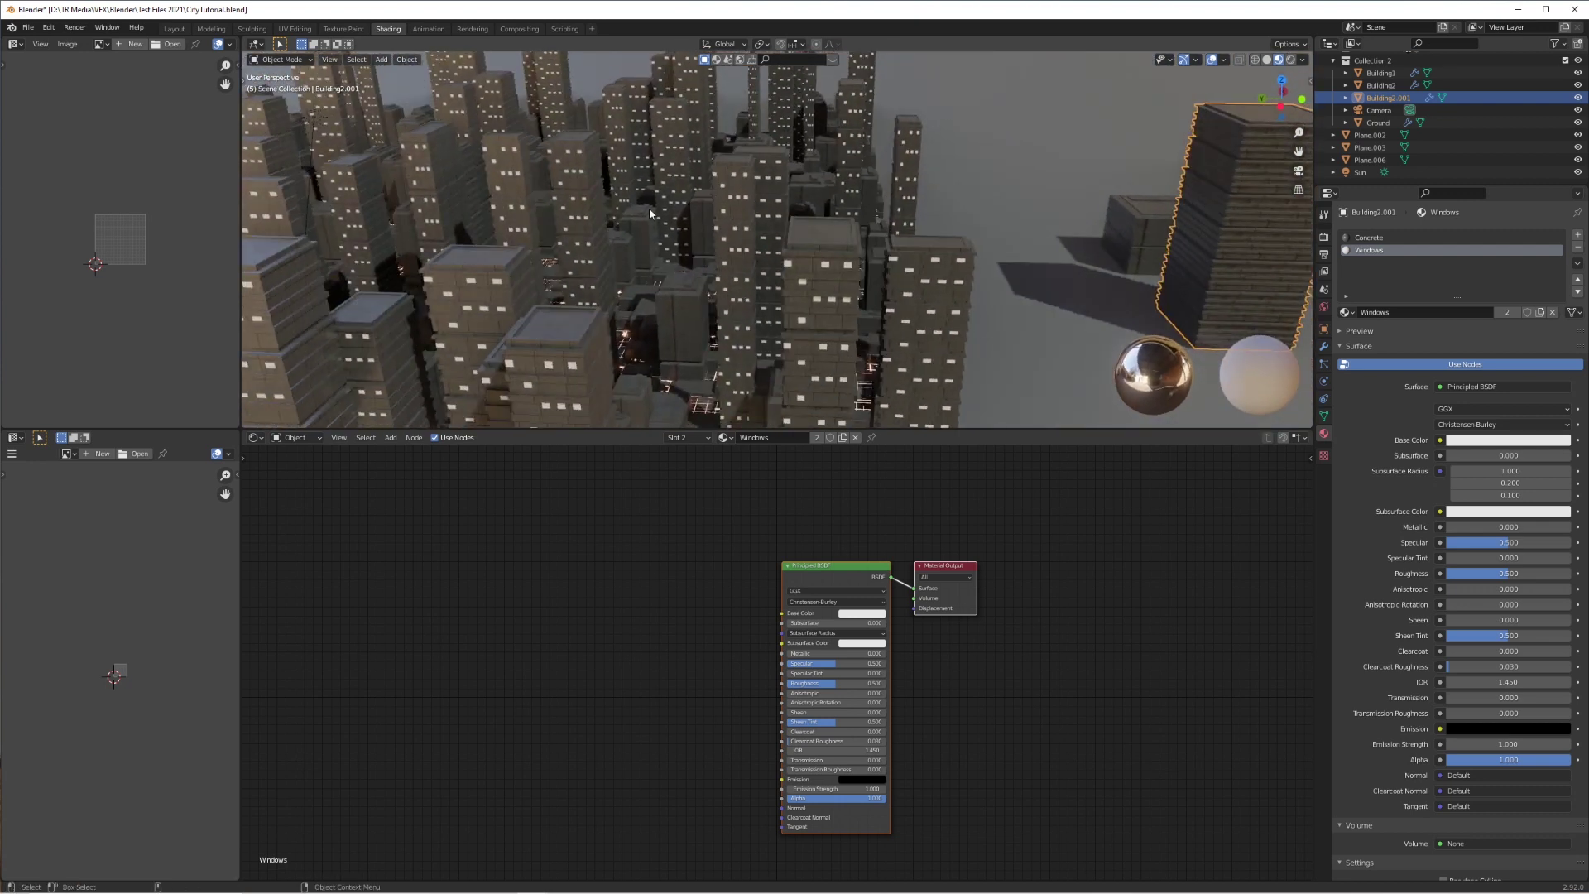
# Select scattered wall faces across the lowest floors of Building2.001 in Edit Mode
pyautogui.scroll(-3, 650, 214)
pyautogui.moveTo(649, 213); pyautogui.dragTo(902, 327, button='middle')
pyautogui.keyDown('alt'); pyautogui.middleClick(917, 346); pyautogui.keyUp('alt')
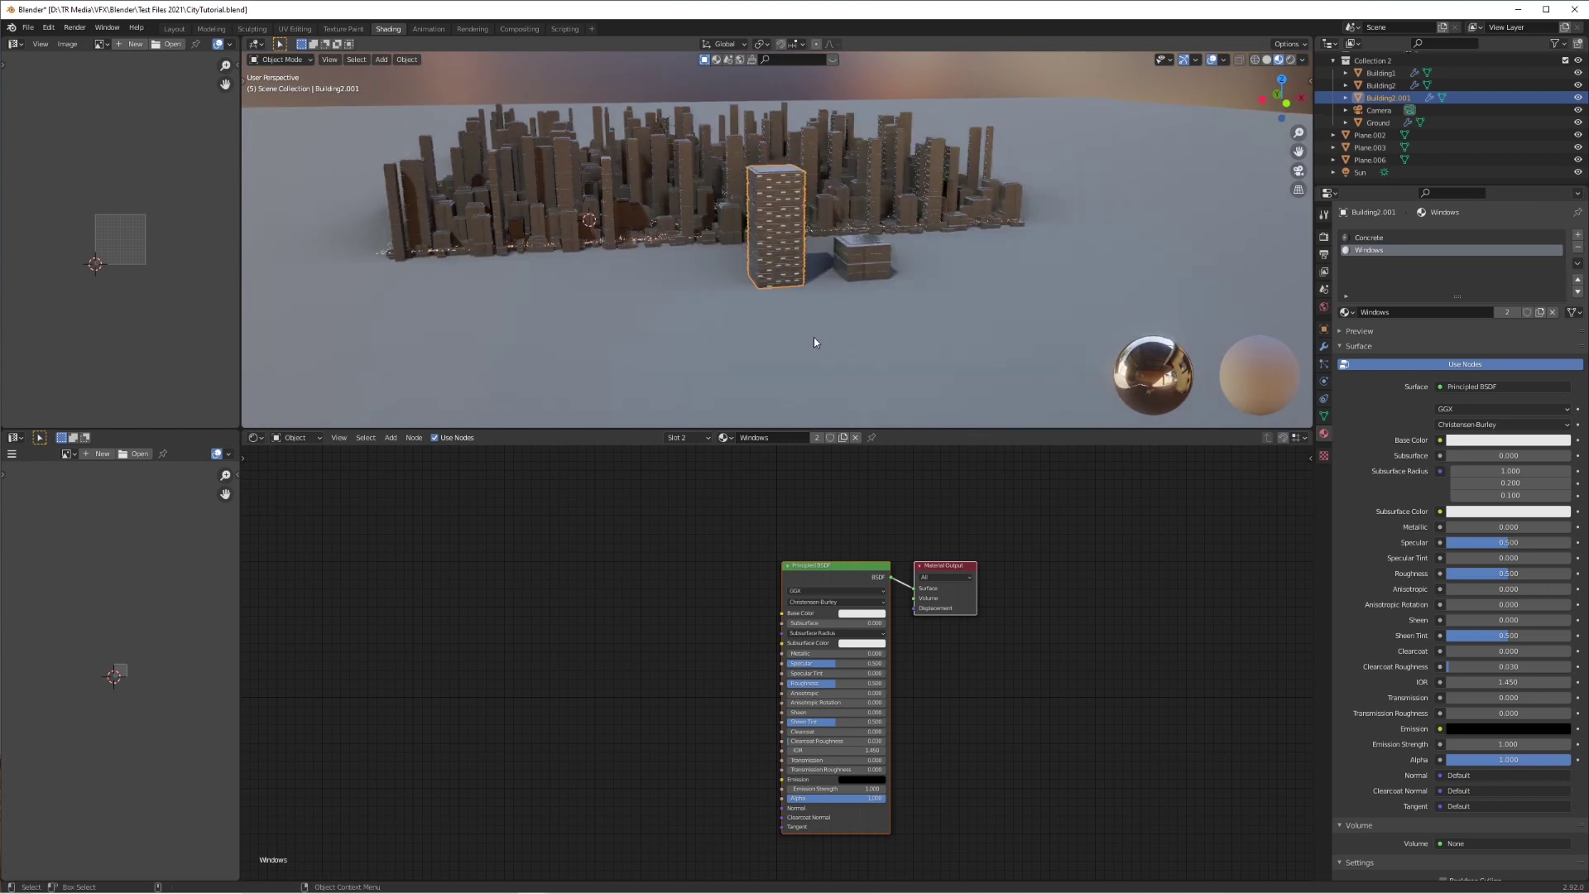
pyautogui.scroll(6, 813, 336)
pyautogui.moveTo(777, 326); pyautogui.dragTo(755, 269, button='middle')
pyautogui.keyDown('shift'); pyautogui.click(645, 245); pyautogui.keyUp('shift')
pyautogui.keyDown('shift'); pyautogui.click(604, 291); pyautogui.keyUp('shift')
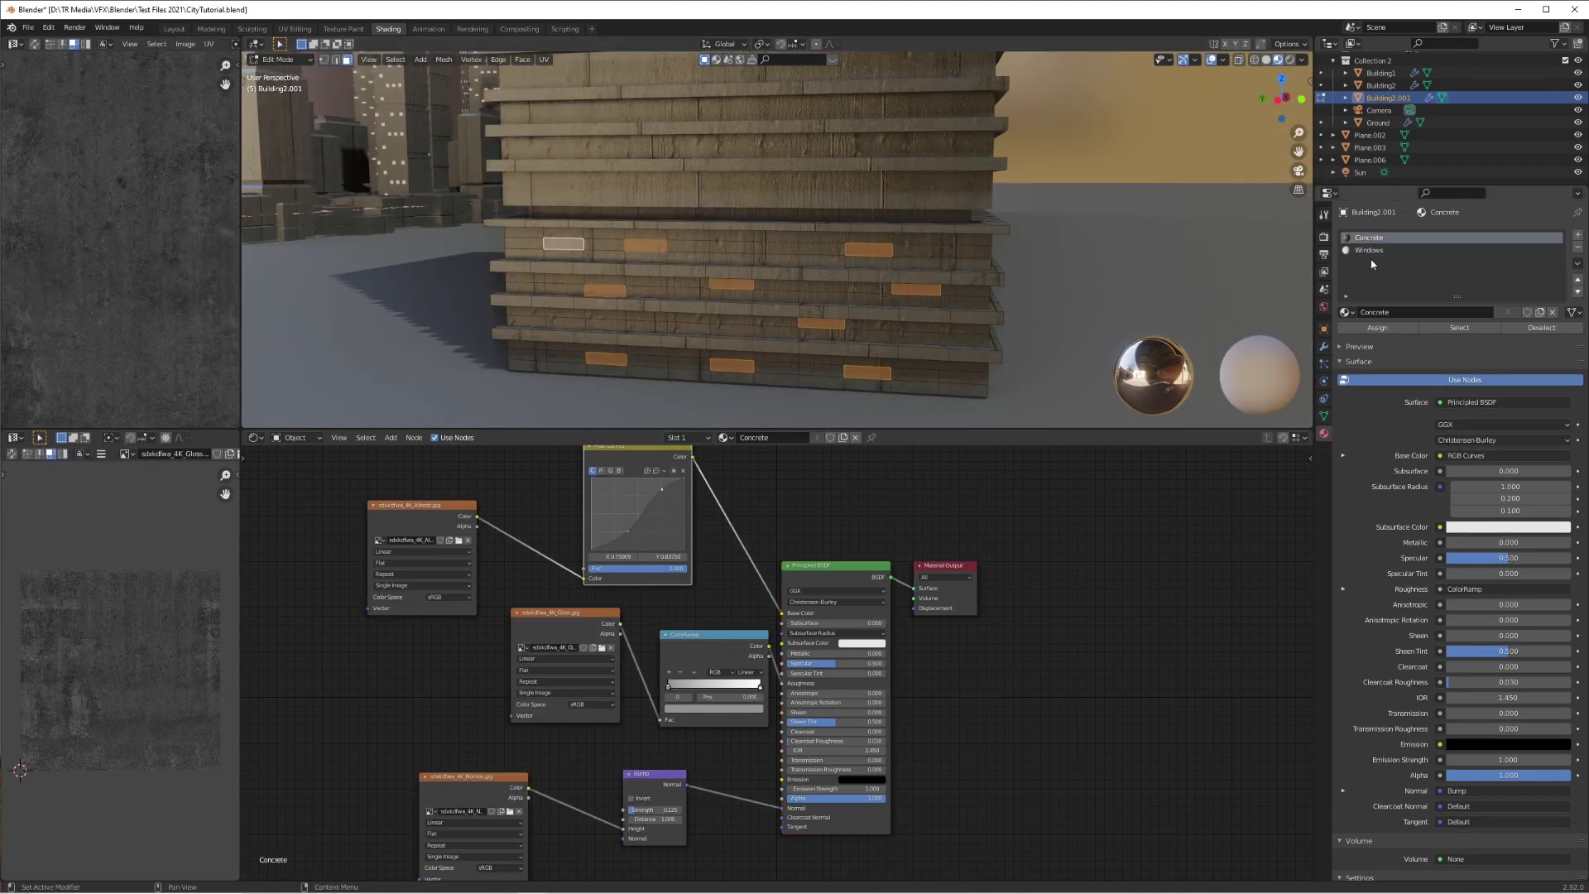
pyautogui.moveTo(606, 358); pyautogui.dragTo(674, 308, button='middle')
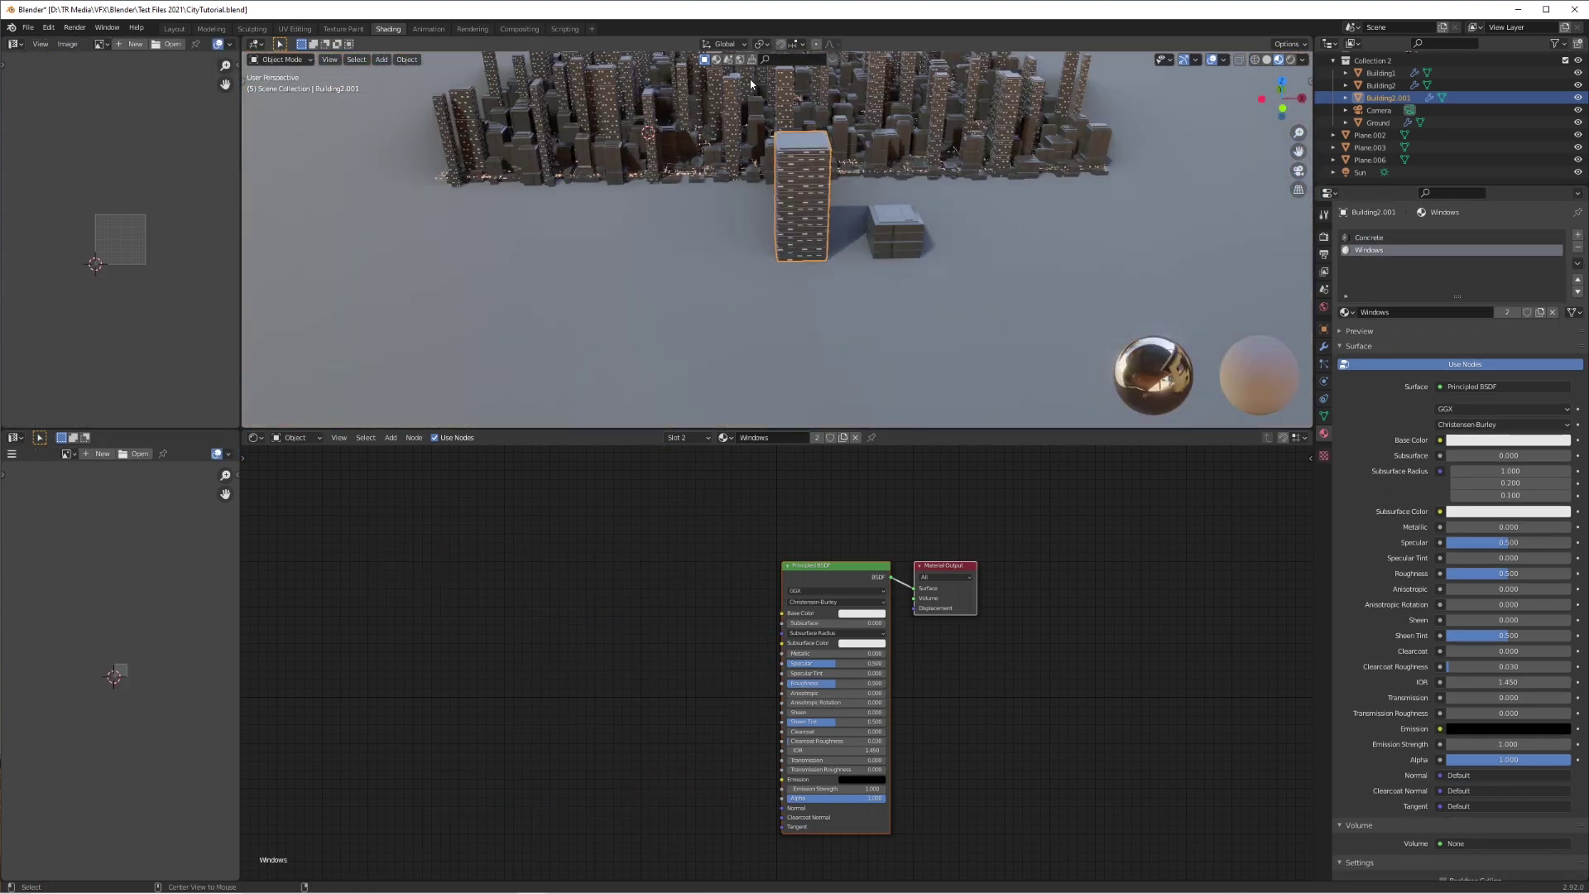
# Set the Windows material's Roughness to 0 and Metallic to about 0.94, checking the reflective windows on Building2.001 and the city
pyautogui.moveTo(750, 83); pyautogui.dragTo(908, 234, button='middle')
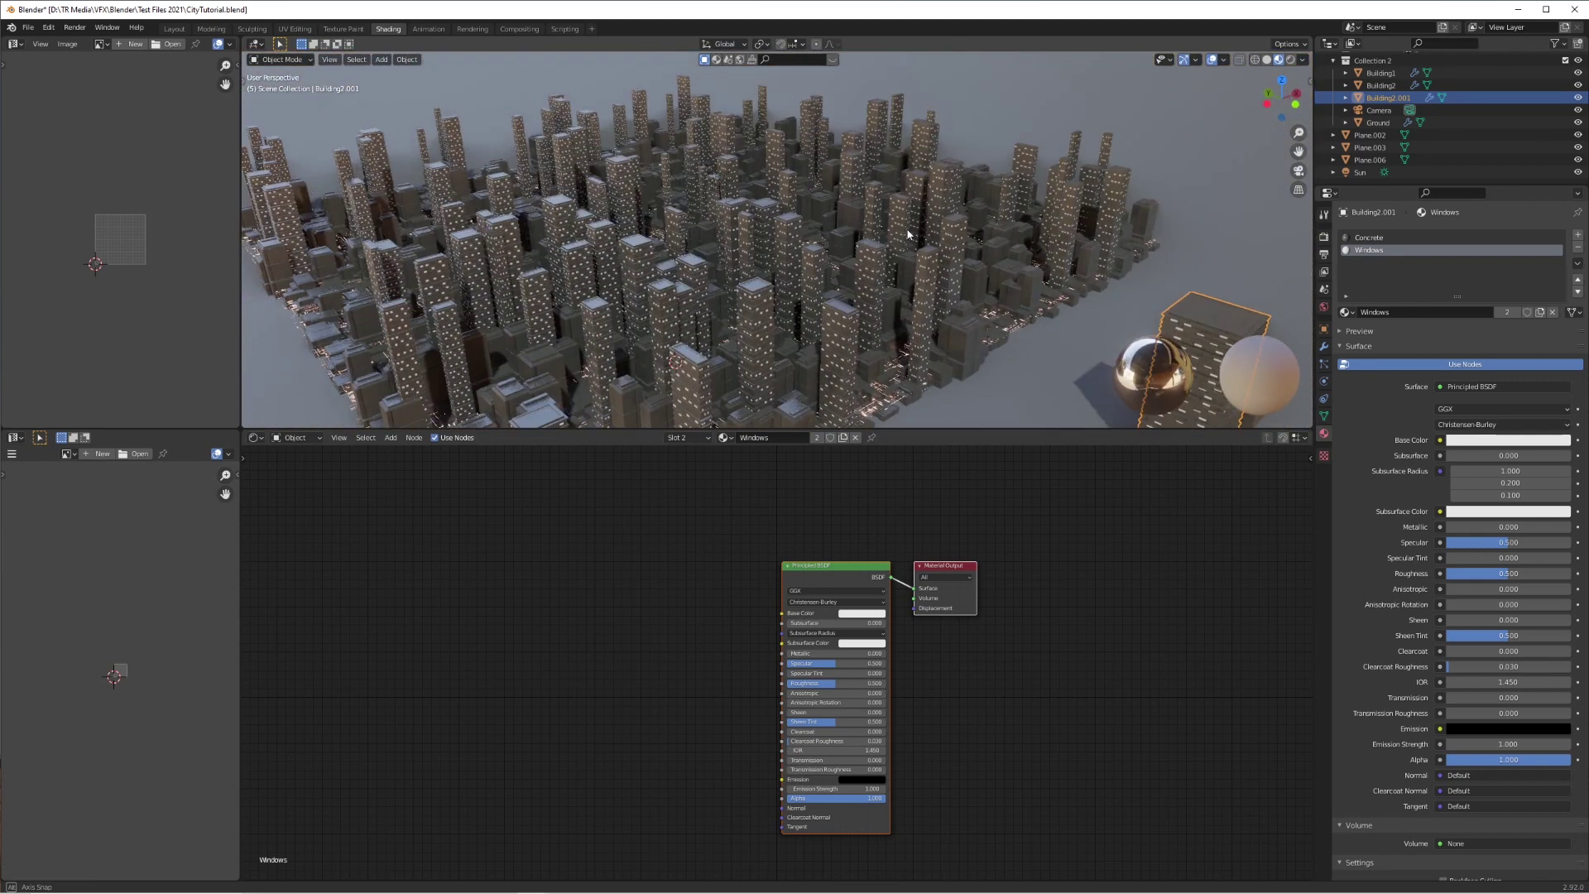
pyautogui.press('KP_Decimal')
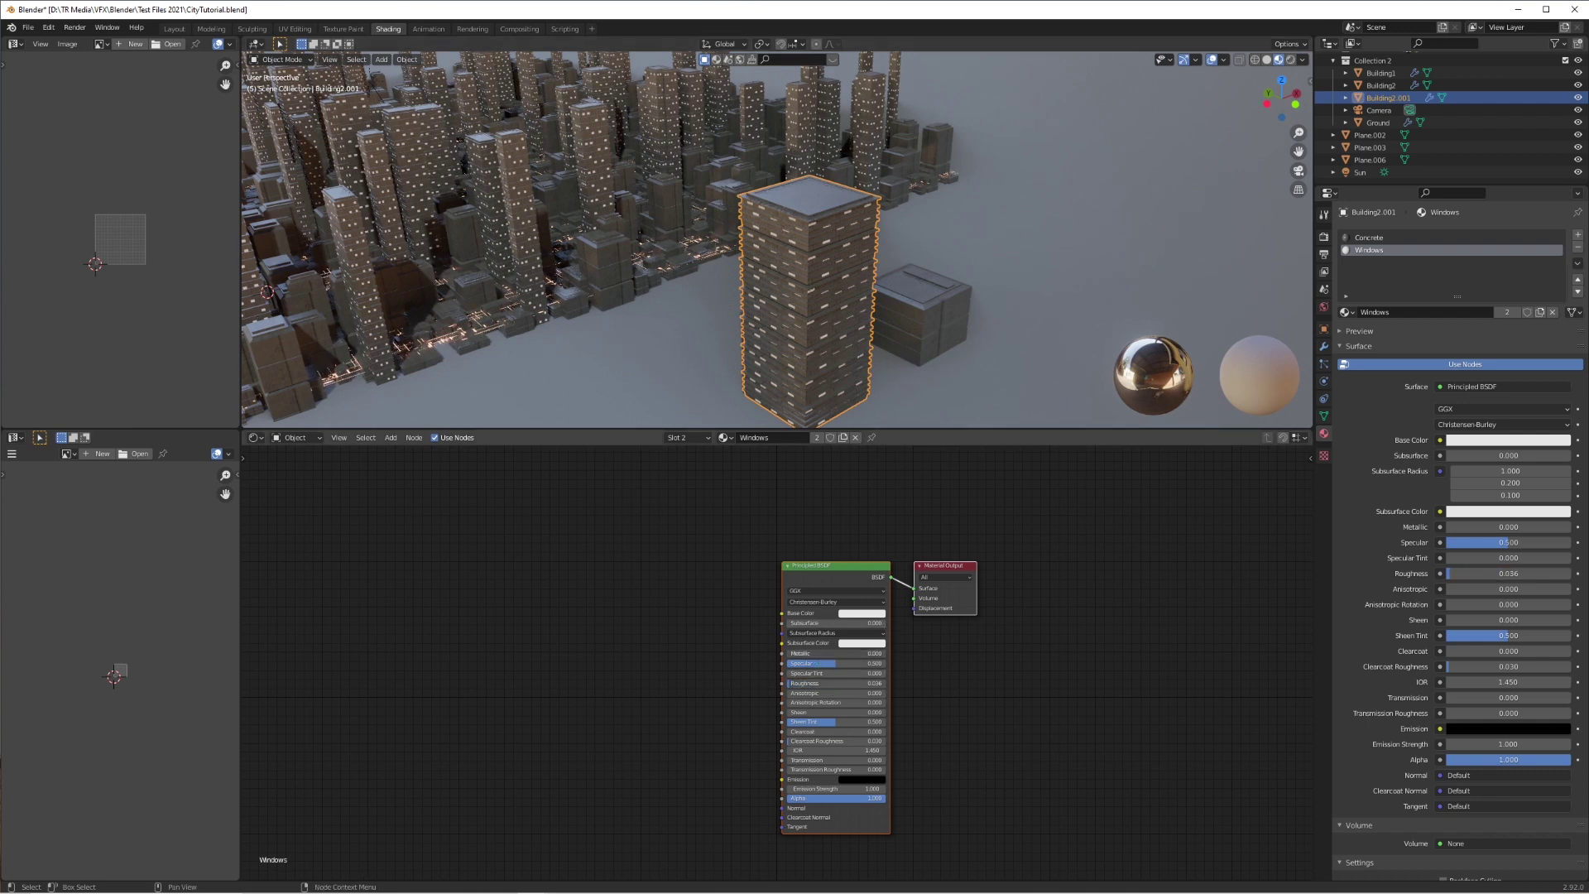
pyautogui.moveTo(828, 290); pyautogui.dragTo(957, 270, button='middle')
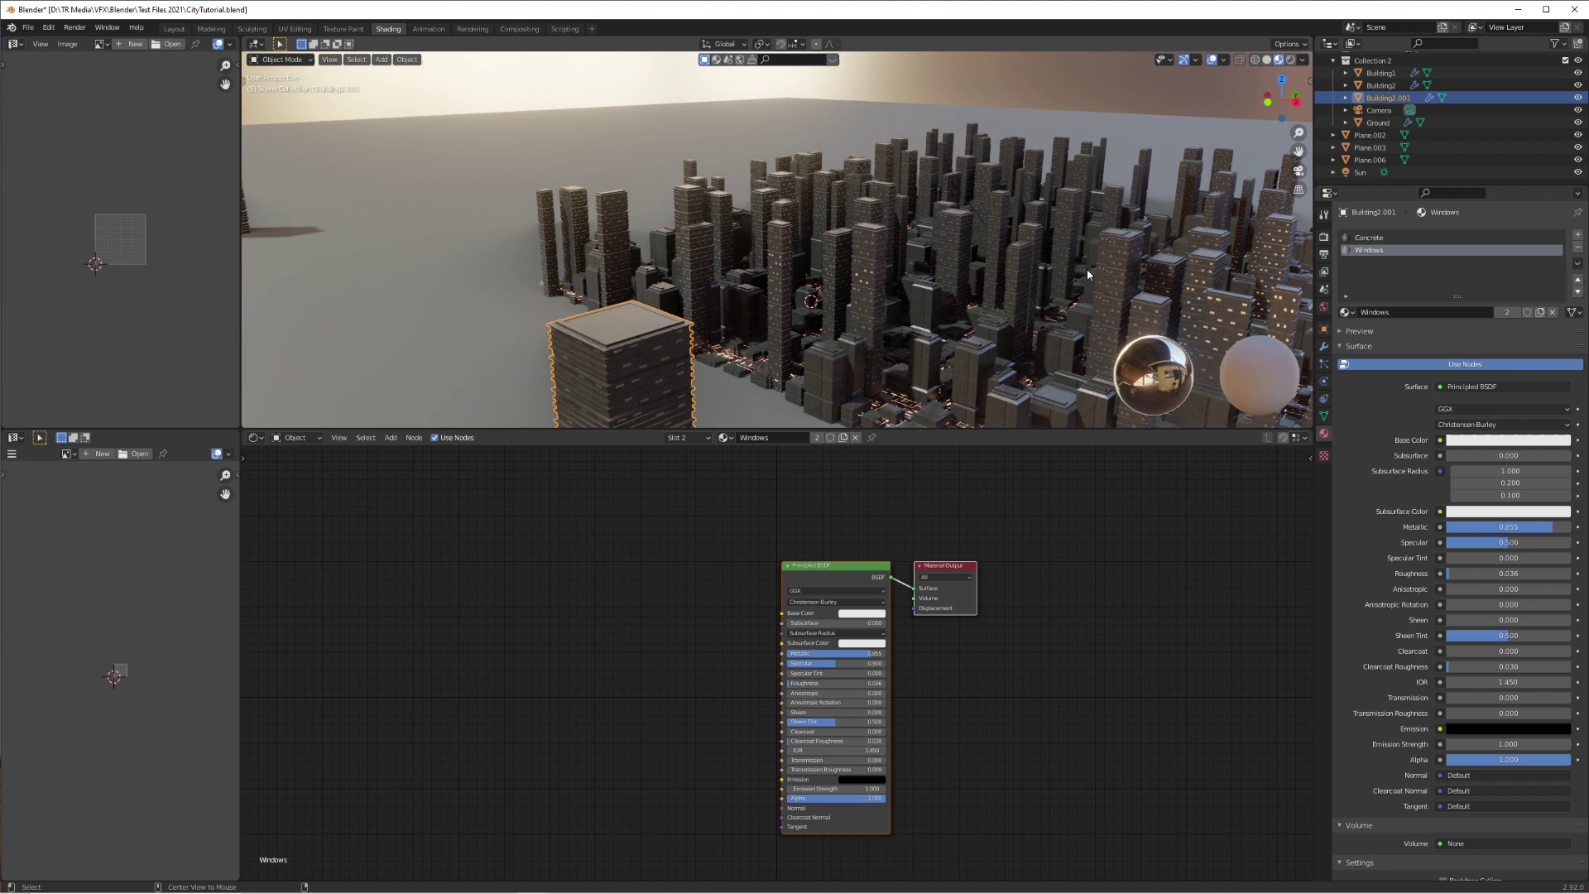
pyautogui.scroll(6, 955, 311)
pyautogui.moveTo(740, 309); pyautogui.dragTo(861, 313, button='middle')
pyautogui.scroll(-6, 808, 293)
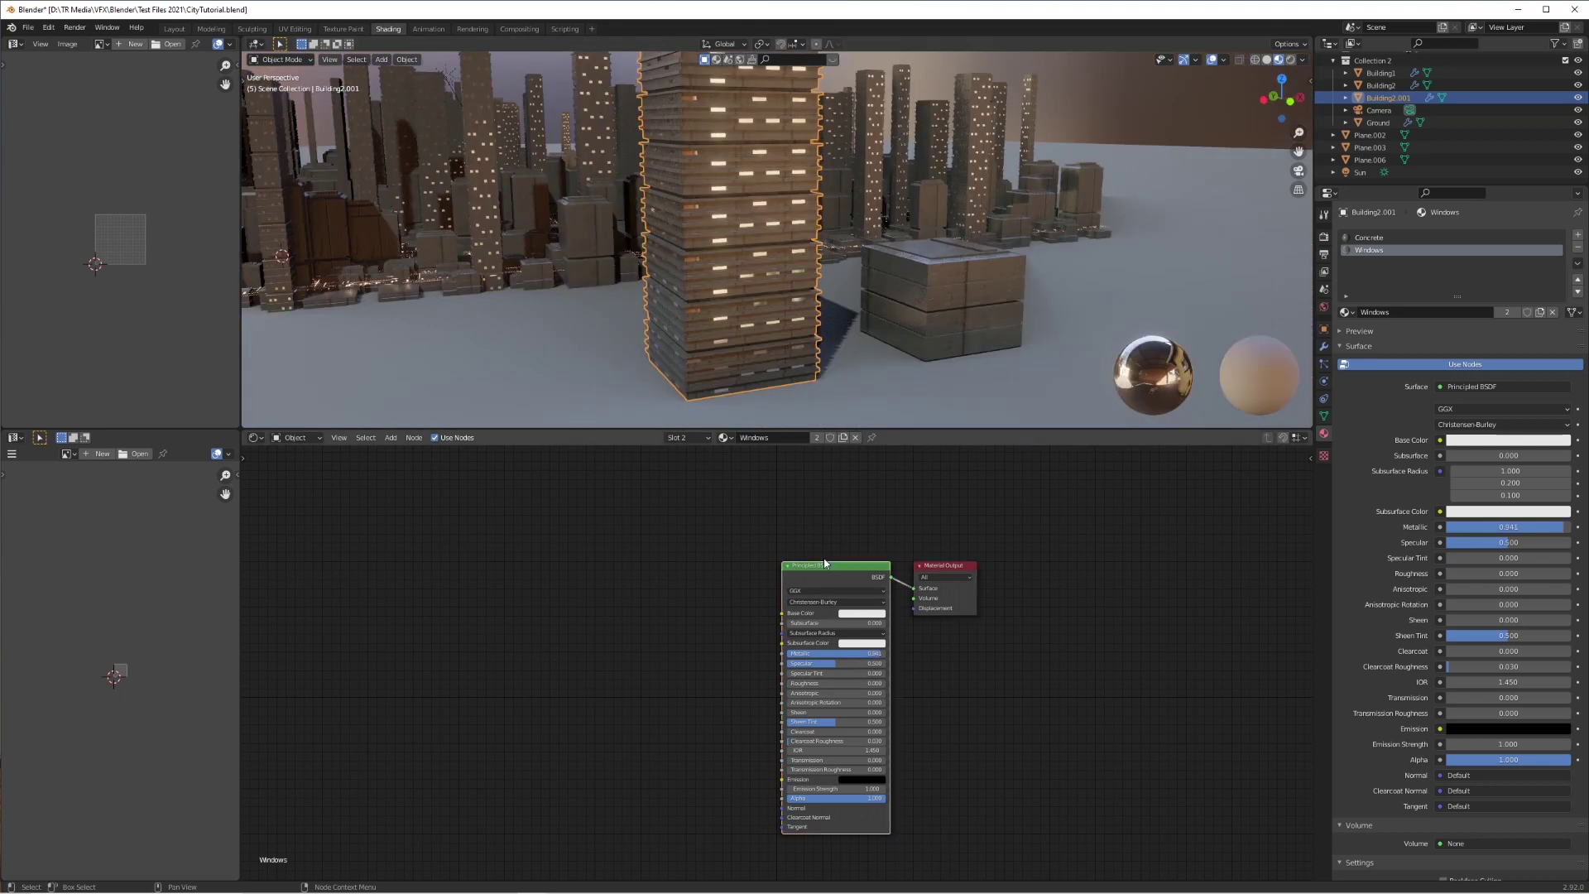
# Replace the Windows material's Principled BSDF with an Emission shader of strength 12.2 feeding the Material Output's Surface
pyautogui.press('Delete')
pyautogui.hotkey('shift', 'a')
pyautogui.moveTo(786, 539)
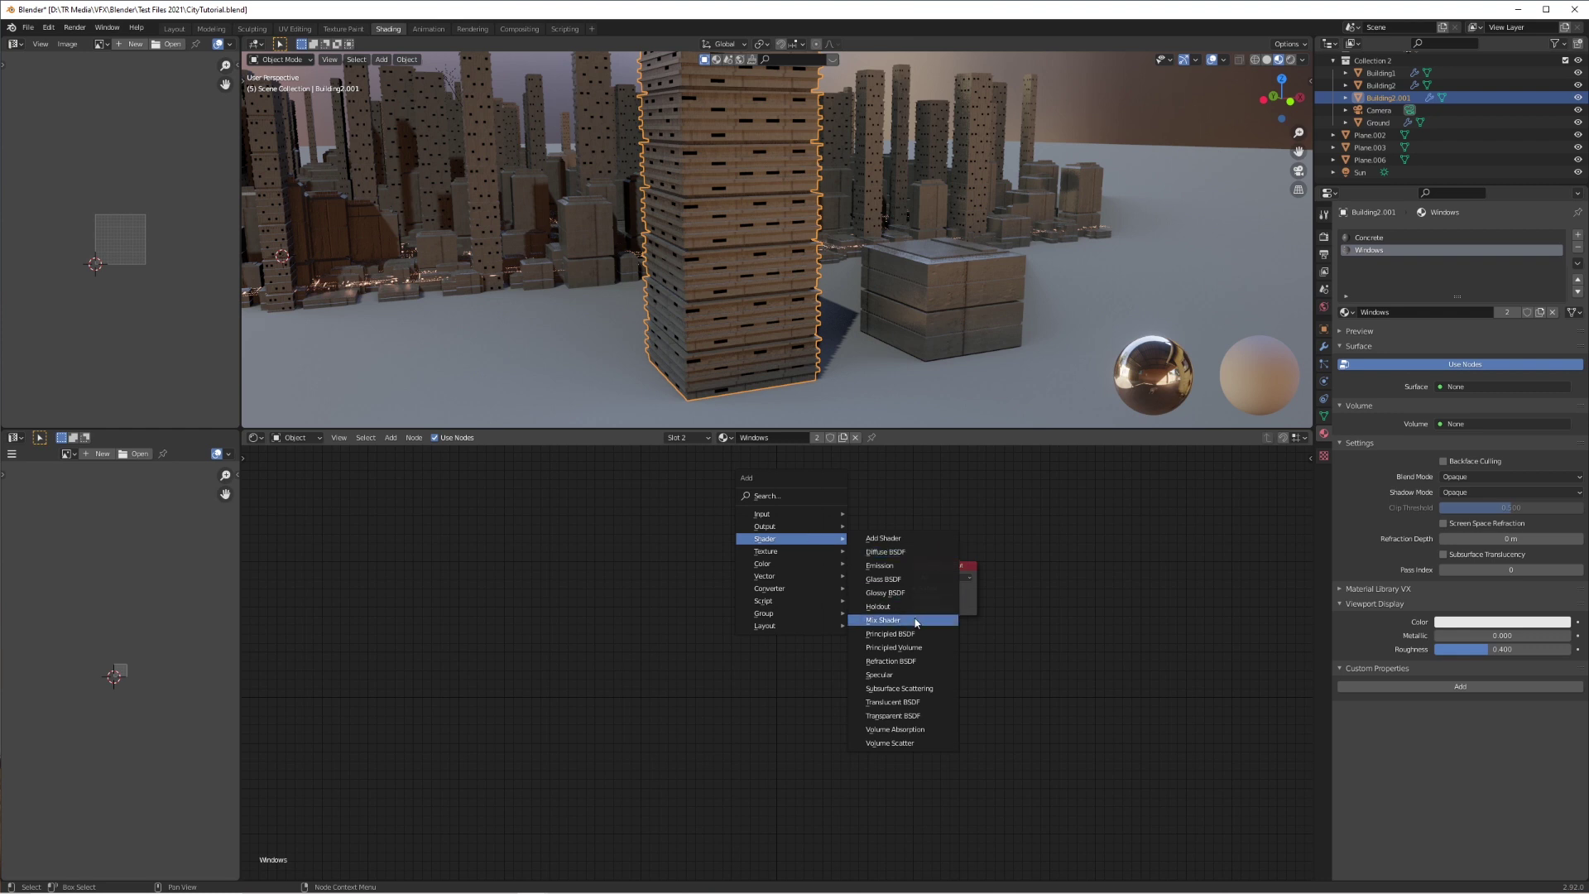
pyautogui.click(879, 565)
pyautogui.click(882, 592)
pyautogui.moveTo(916, 595)
pyautogui.mouseDown()
pyautogui.moveTo(890, 604)
pyautogui.moveTo(933, 605)
pyautogui.mouseUp()
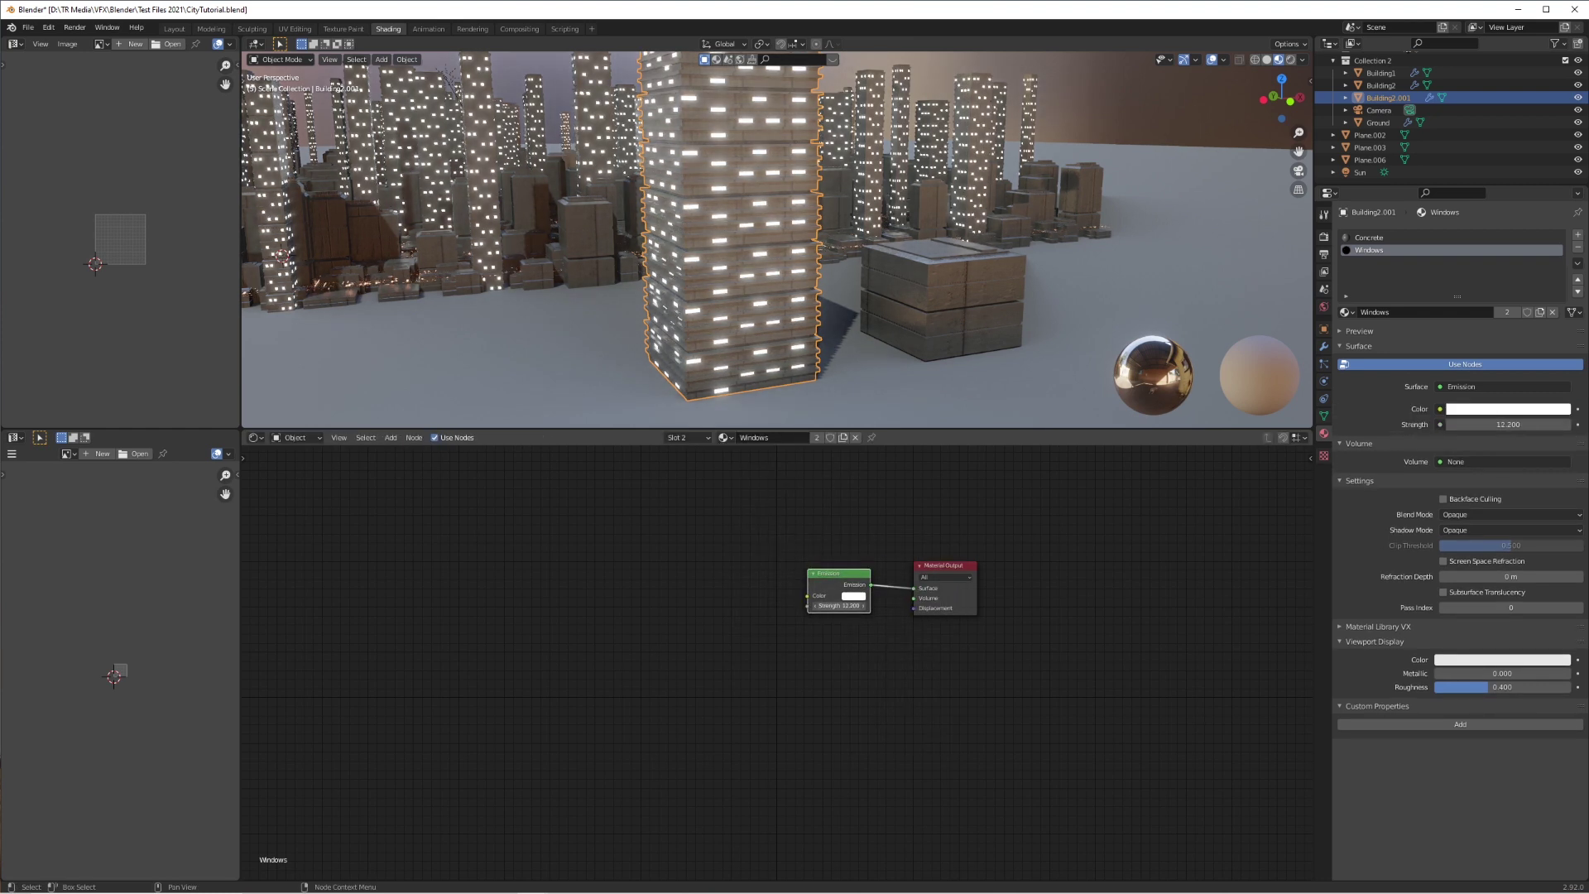
# Examine the glowing windows across the whole city and up close on Building2.001
pyautogui.scroll(-4, 673, 340)
pyautogui.keyDown('alt'); pyautogui.middleClick(501, 157); pyautogui.keyUp('alt')
pyautogui.moveTo(857, 274)
pyautogui.mouseDown(button='middle')
pyautogui.moveTo(903, 353)
pyautogui.moveTo(876, 298)
pyautogui.mouseUp(button='middle')
pyautogui.scroll(-3, 903, 354)
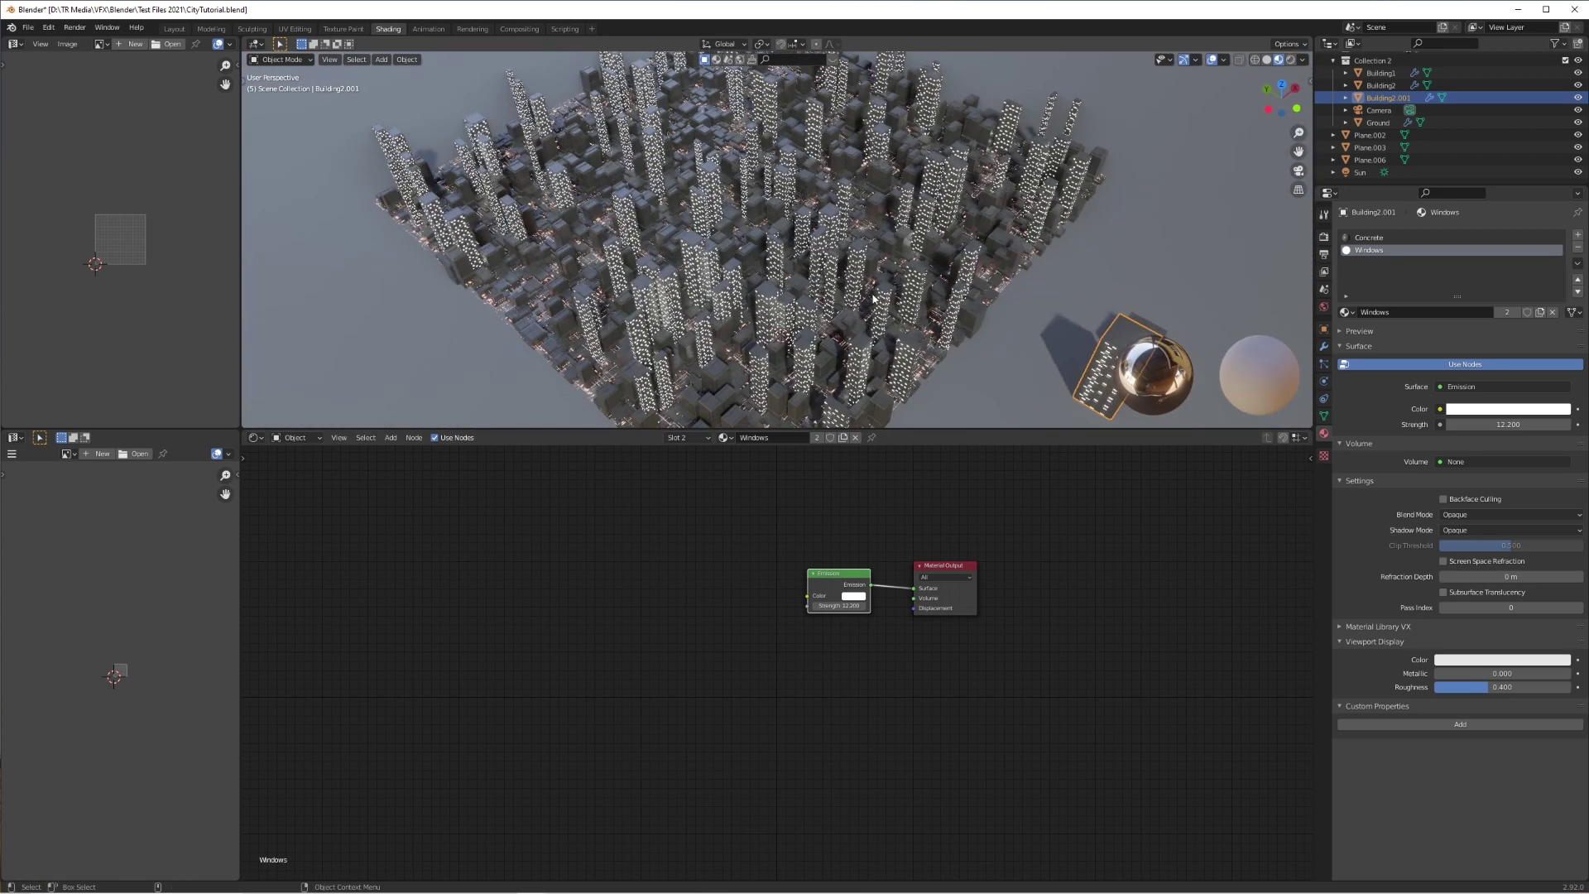
pyautogui.scroll(-3, 875, 298)
pyautogui.moveTo(851, 240); pyautogui.dragTo(849, 197, button='middle')
pyautogui.scroll(2, 834, 211)
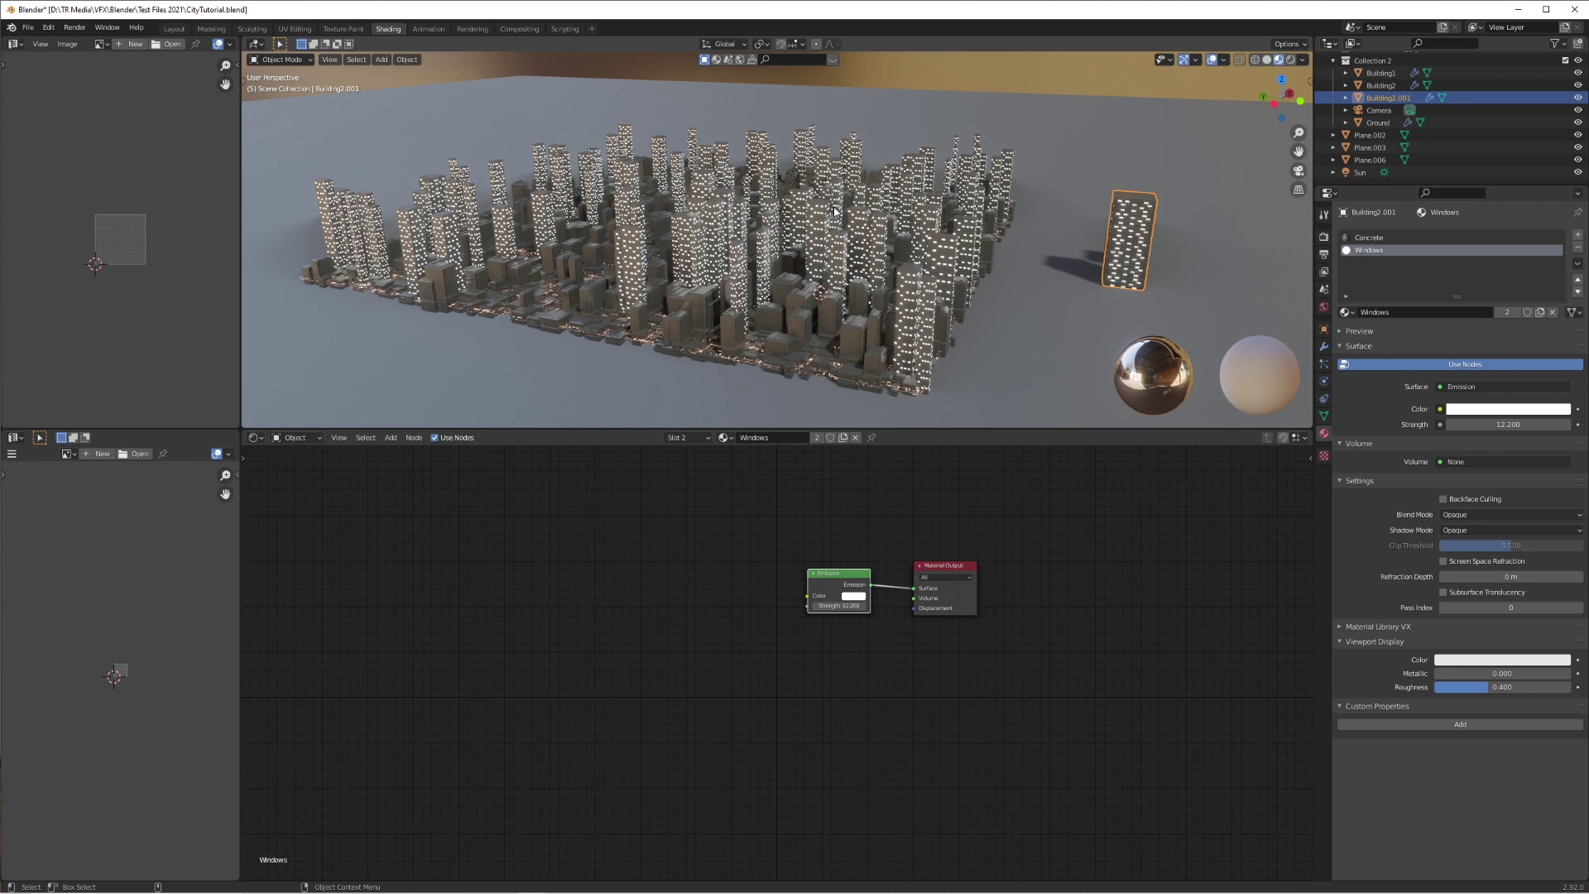
pyautogui.scroll(3, 834, 211)
pyautogui.scroll(-3, 824, 224)
pyautogui.moveTo(824, 224); pyautogui.dragTo(611, 213, button='middle')
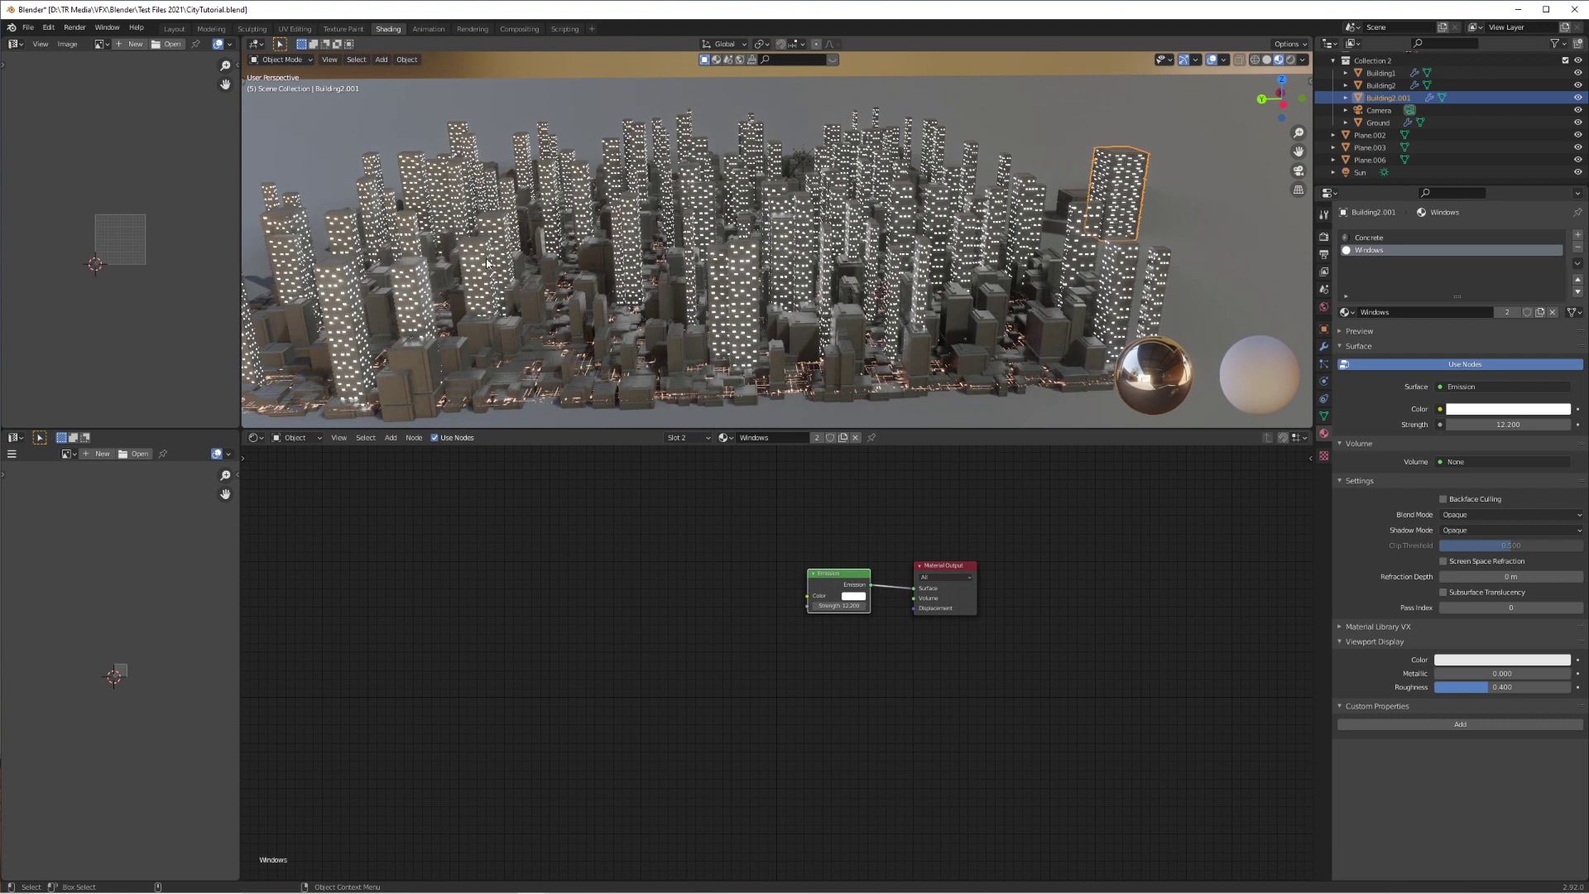
pyautogui.moveTo(975, 194); pyautogui.dragTo(925, 198, button='middle')
pyautogui.keyDown('alt'); pyautogui.middleClick(1199, 222); pyautogui.keyUp('alt')
pyautogui.scroll(5, 903, 321)
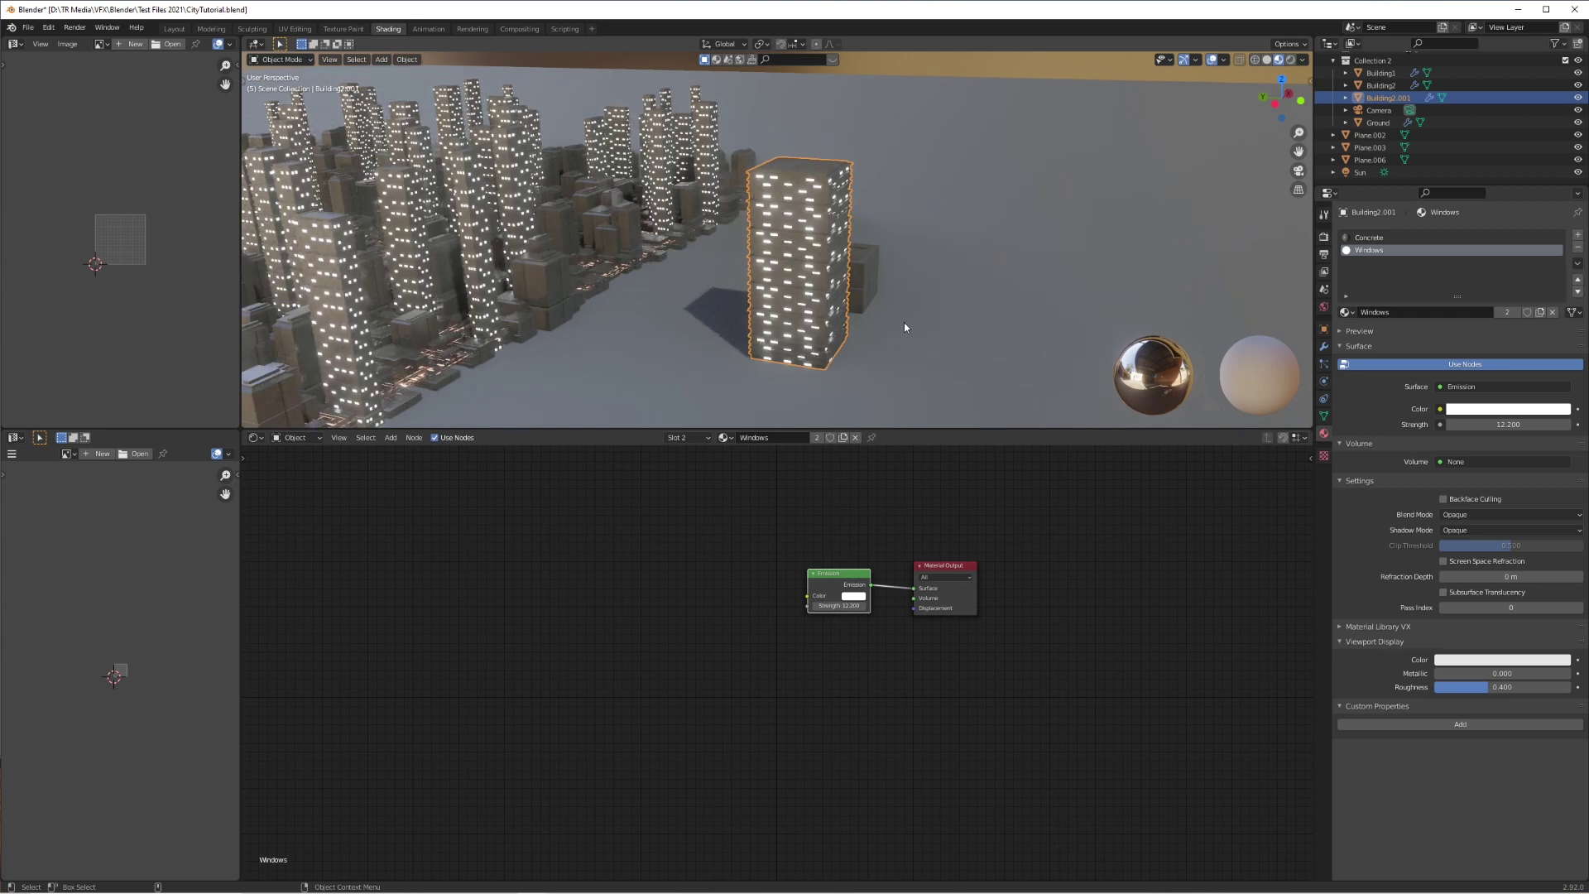
pyautogui.moveTo(902, 288); pyautogui.dragTo(853, 299, button='middle')
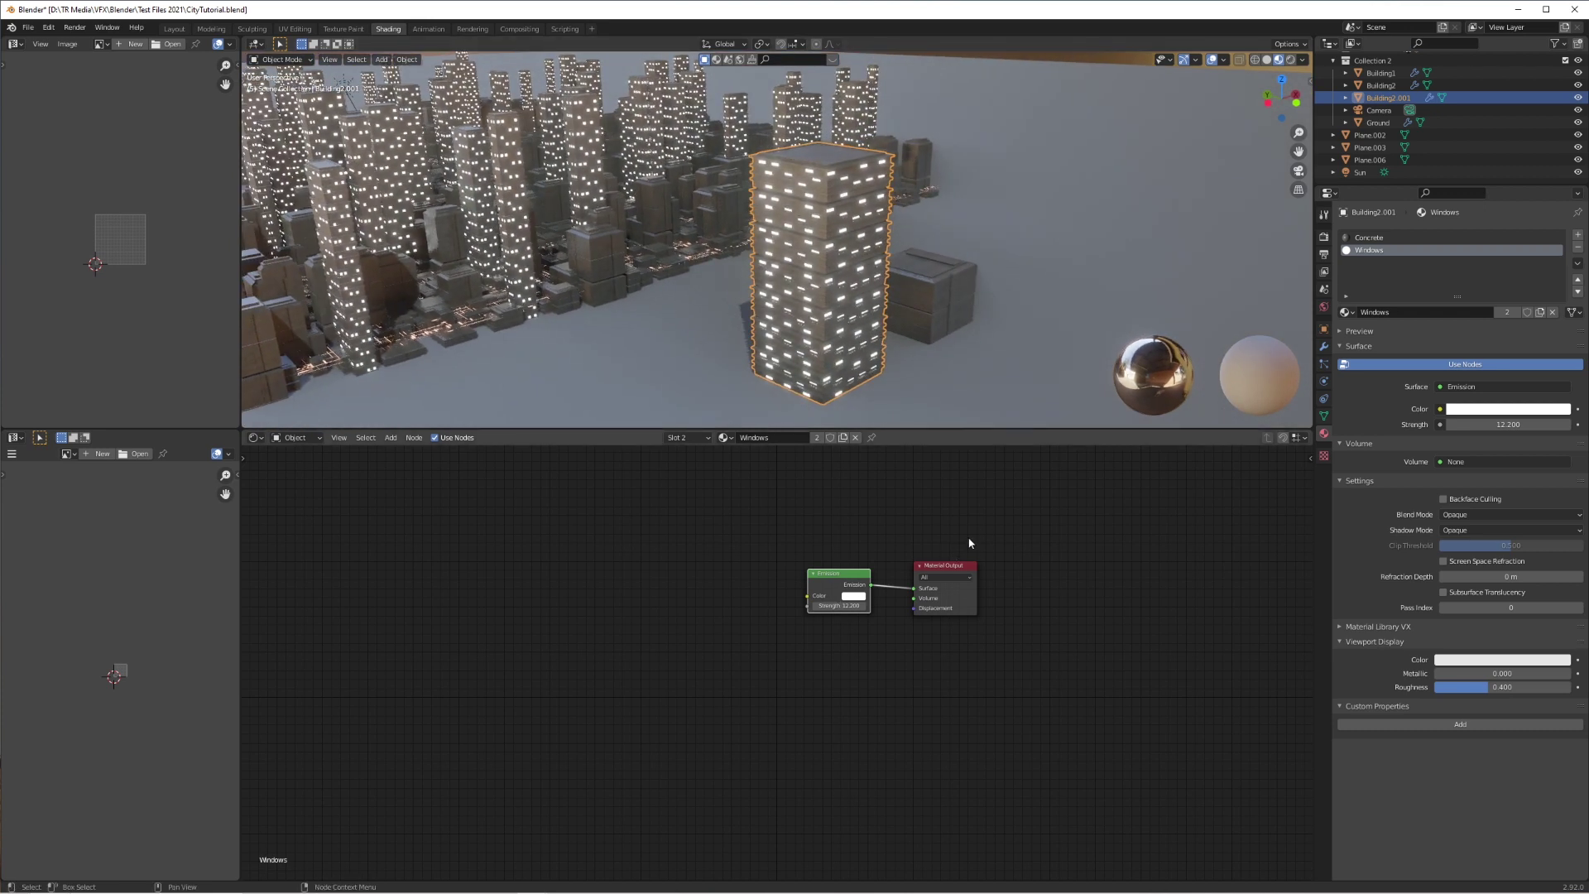
# Move the Material Output further away, add a Glossy BSDF with roughness 0.115 below Emission and connect it to Surface
pyautogui.moveTo(959, 558); pyautogui.dragTo(1078, 560)
pyautogui.hotkey('shift', 'a')
pyautogui.moveTo(893, 661)
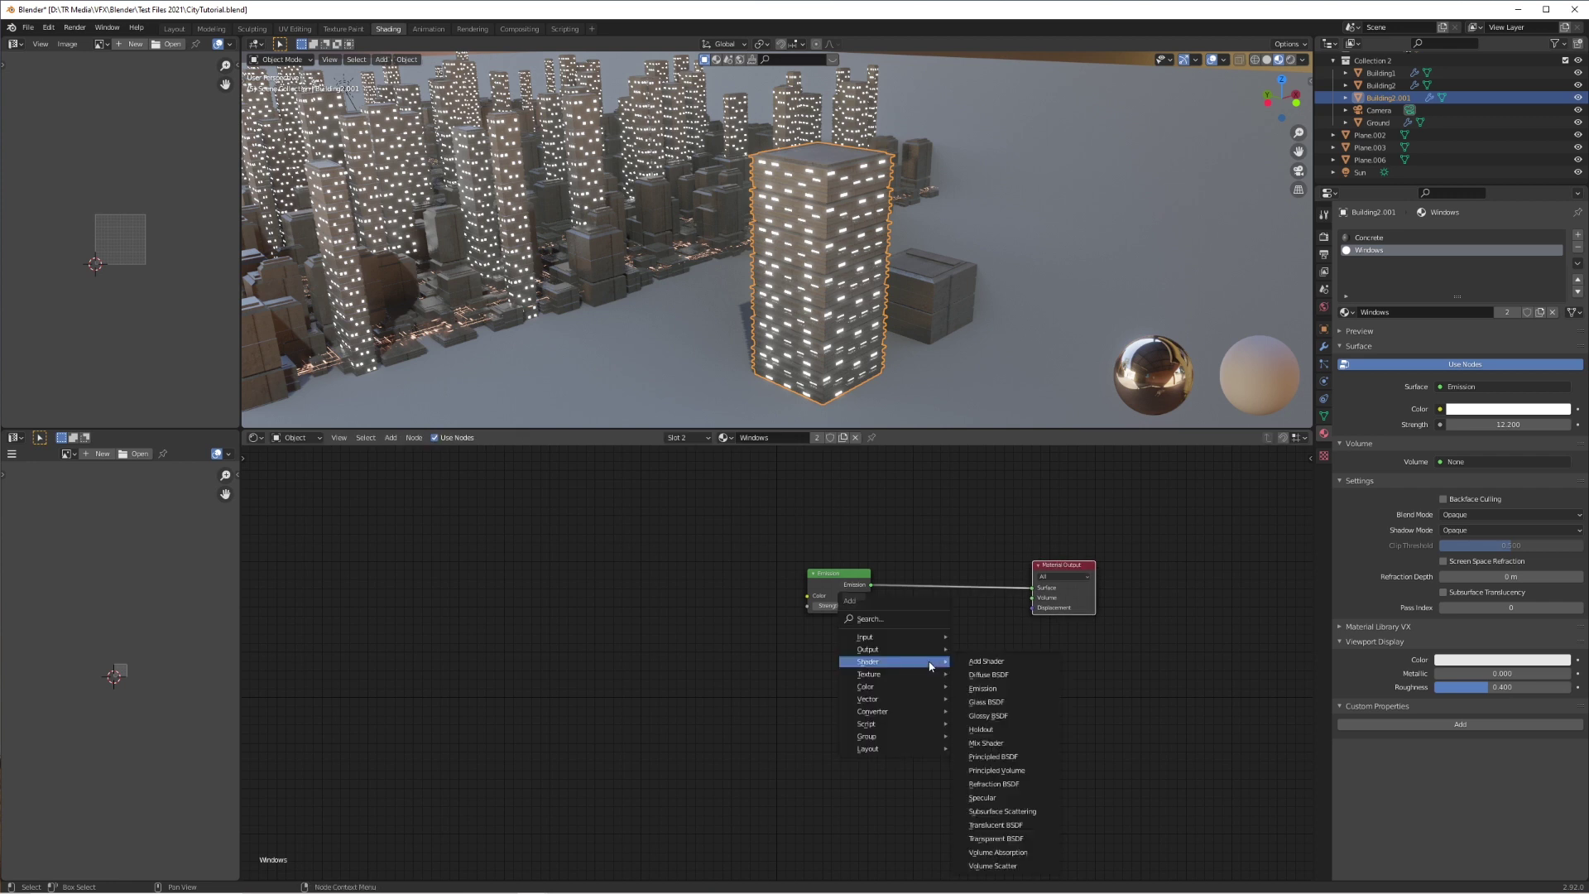
pyautogui.click(989, 715)
pyautogui.click(844, 662)
pyautogui.moveTo(879, 649); pyautogui.dragTo(1032, 588)
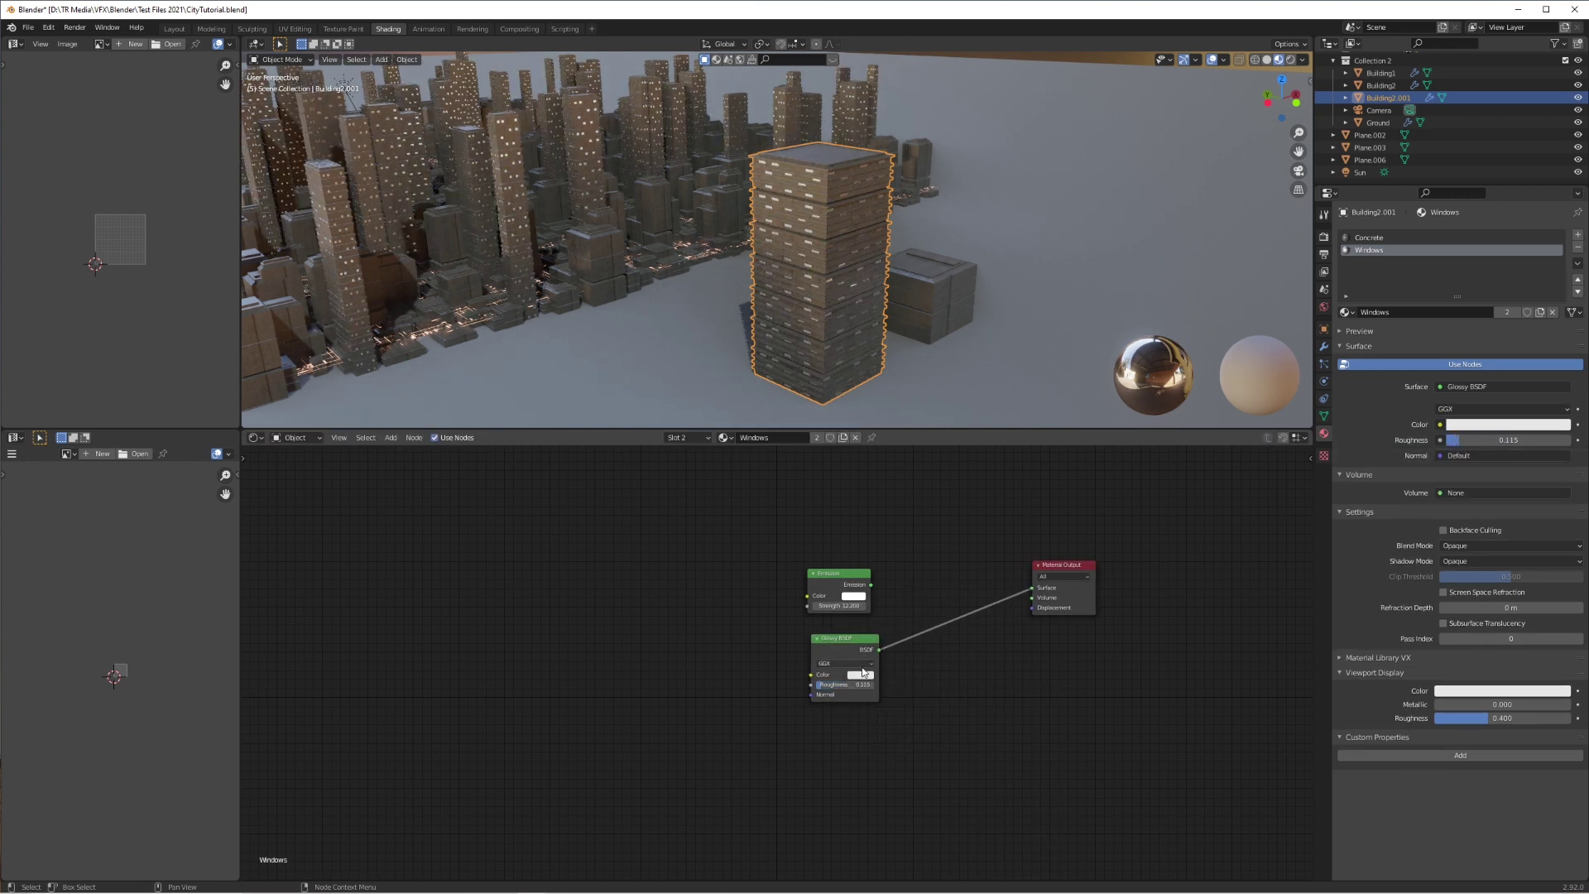
# Insert a Mix Shader before the Material Output, with Emission as its first shader input and Glossy BSDF as its second
pyautogui.hotkey('shift', 'a')
pyautogui.moveTo(918, 578)
pyautogui.click(1018, 666)
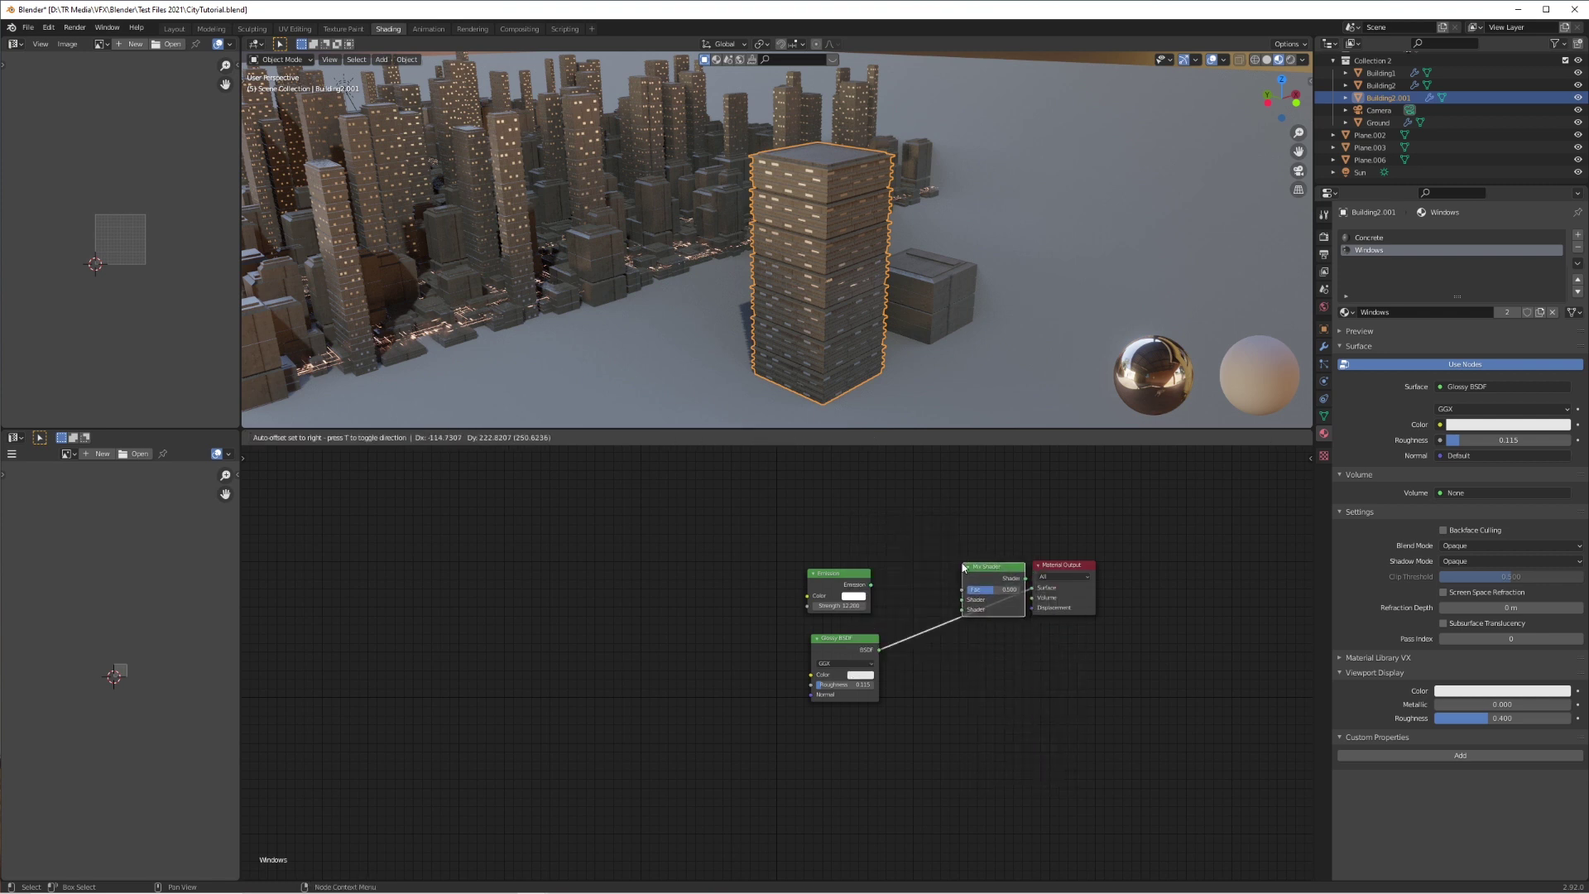
pyautogui.click(954, 563)
pyautogui.moveTo(964, 601); pyautogui.dragTo(860, 589)
pyautogui.moveTo(935, 615); pyautogui.dragTo(935, 611)
pyautogui.moveTo(879, 649); pyautogui.dragTo(936, 621)
pyautogui.scroll(2, 897, 598)
pyautogui.keyDown('shift'); pyautogui.scroll(3, 898, 600); pyautogui.keyUp('shift')
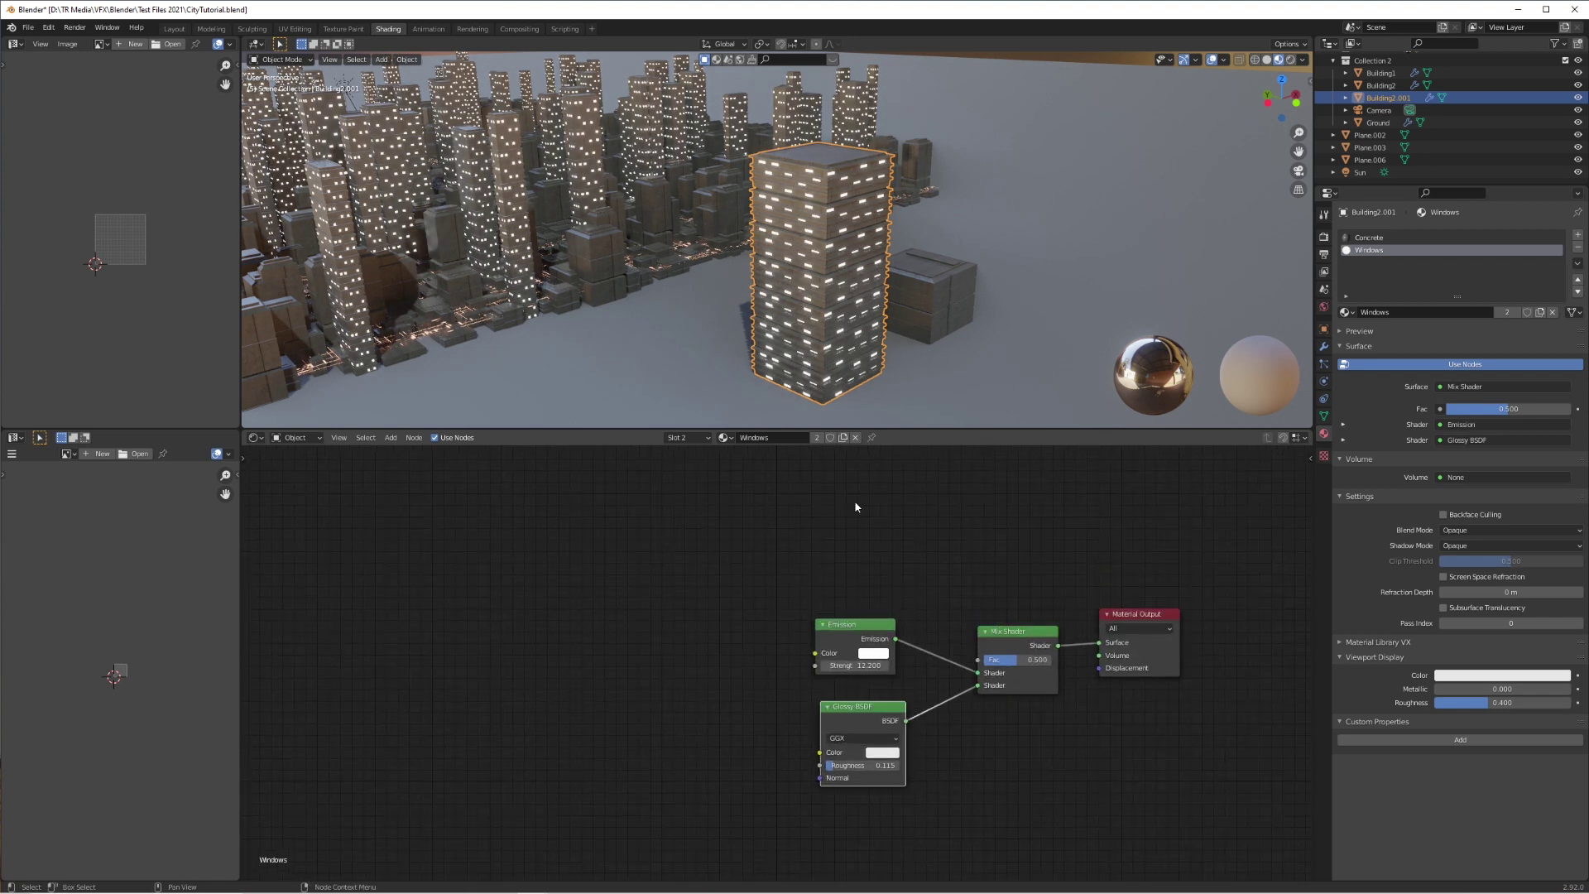
# Check the Mix Shader's factor against the city windows and move the Emission and Glossy BSDF nodes away from it
pyautogui.keyDown('alt'); pyautogui.middleClick(501, 214); pyautogui.keyUp('alt')
pyautogui.scroll(3, 502, 218)
pyautogui.moveTo(1017, 660)
pyautogui.mouseDown()
pyautogui.moveTo(1050, 659)
pyautogui.moveTo(1015, 659)
pyautogui.mouseUp()
pyautogui.scroll(-2, 774, 662)
pyautogui.moveTo(877, 595); pyautogui.dragTo(782, 749)
pyautogui.moveTo(828, 643); pyautogui.dragTo(747, 662)
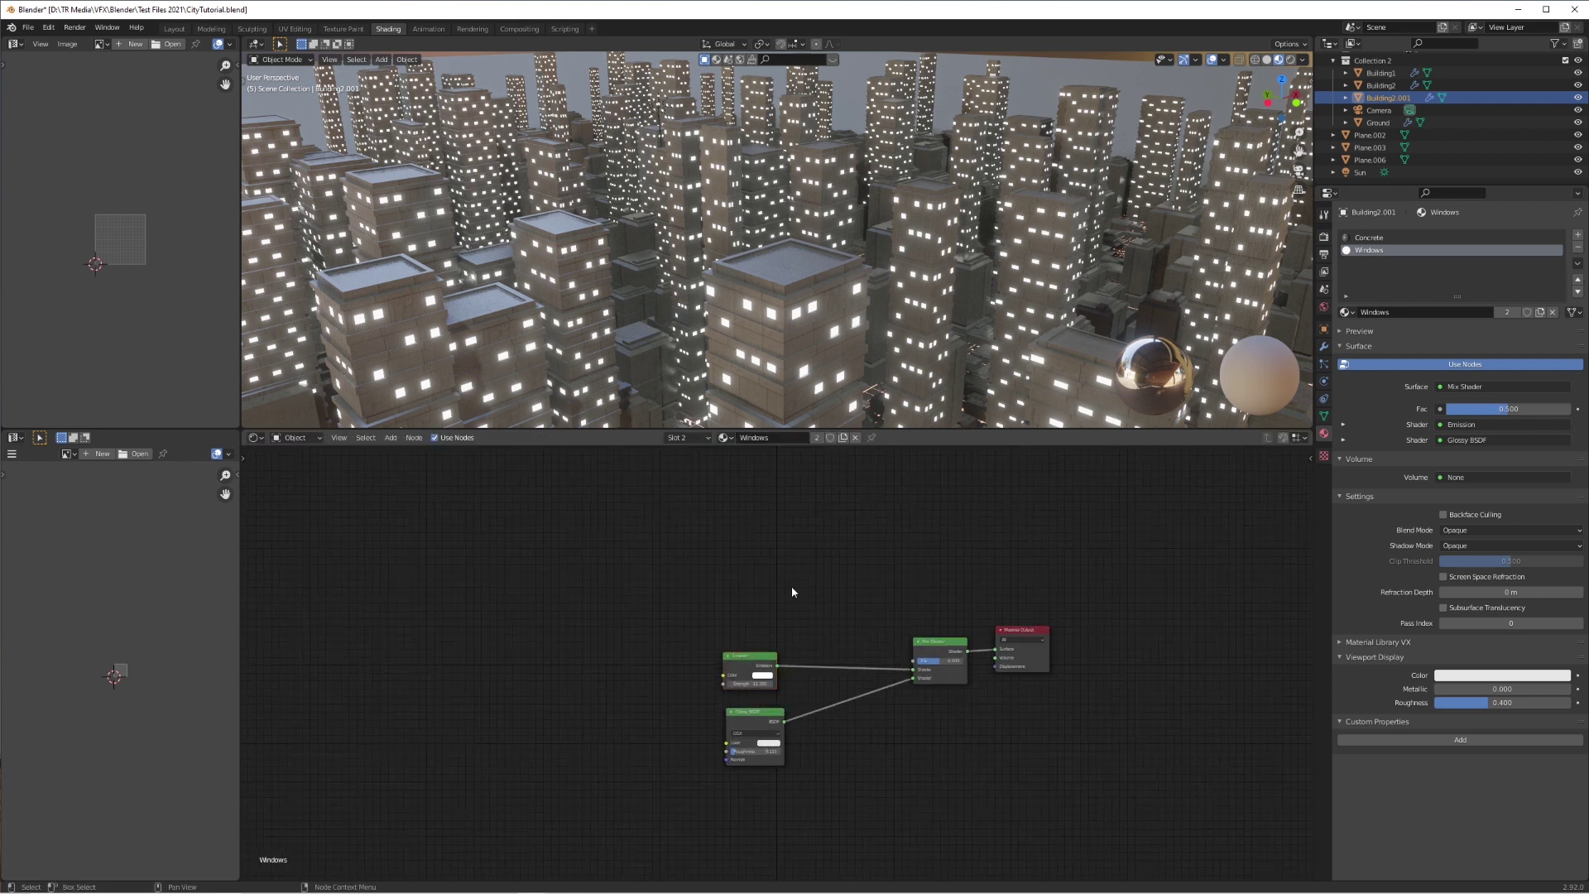
# Add a ColorRamp node beside the Emission shader and connect its Color output to the Emission color
pyautogui.hotkey('shift', 'a')
pyautogui.moveTo(792, 591)
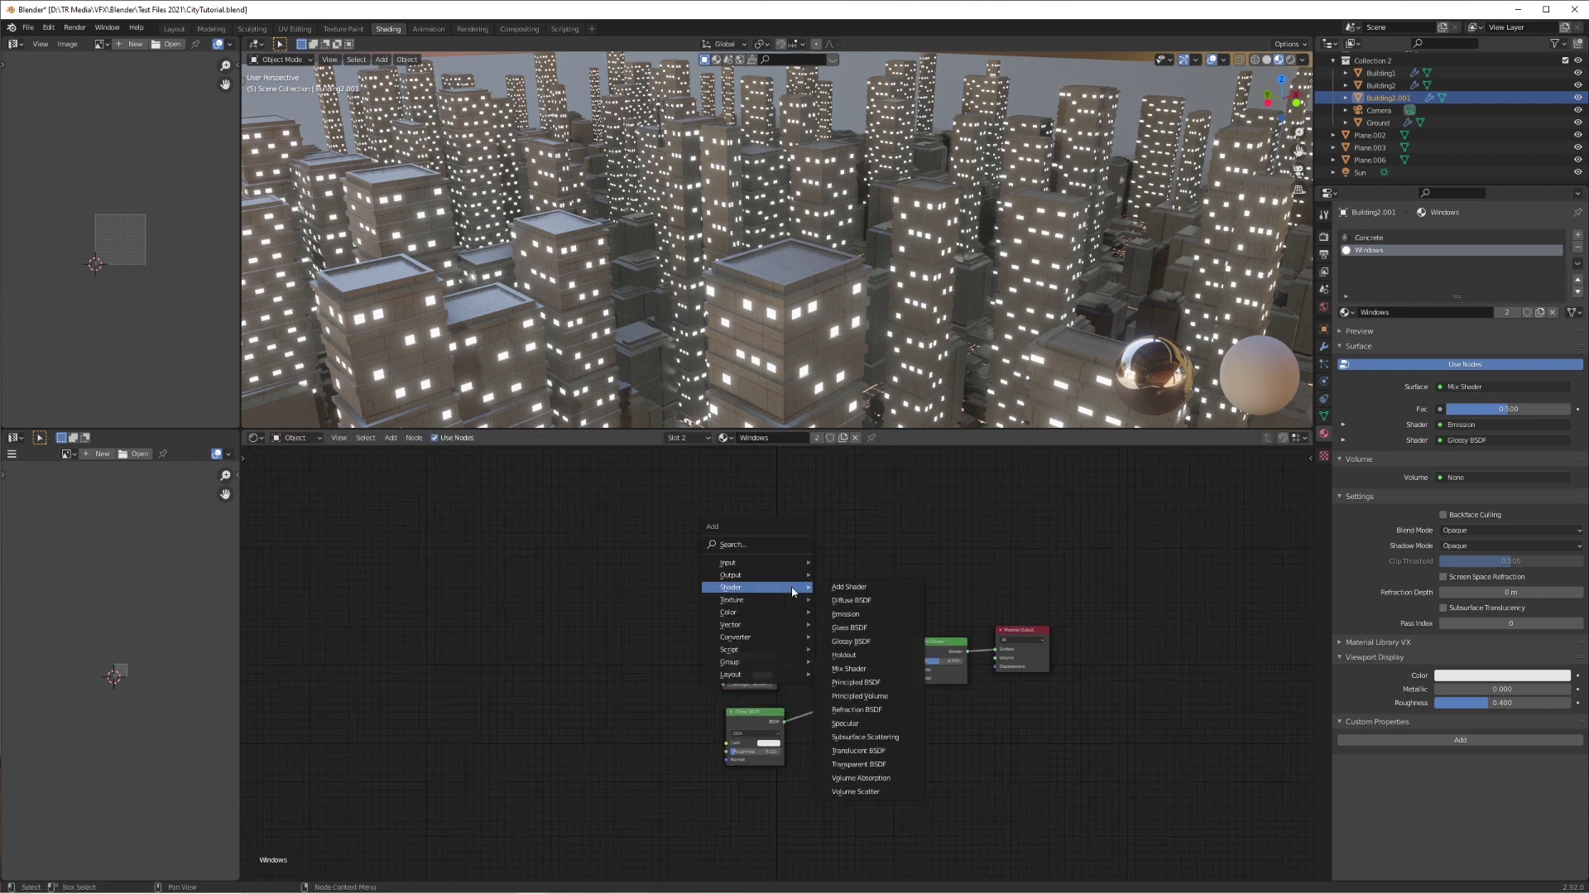
pyautogui.moveTo(784, 637)
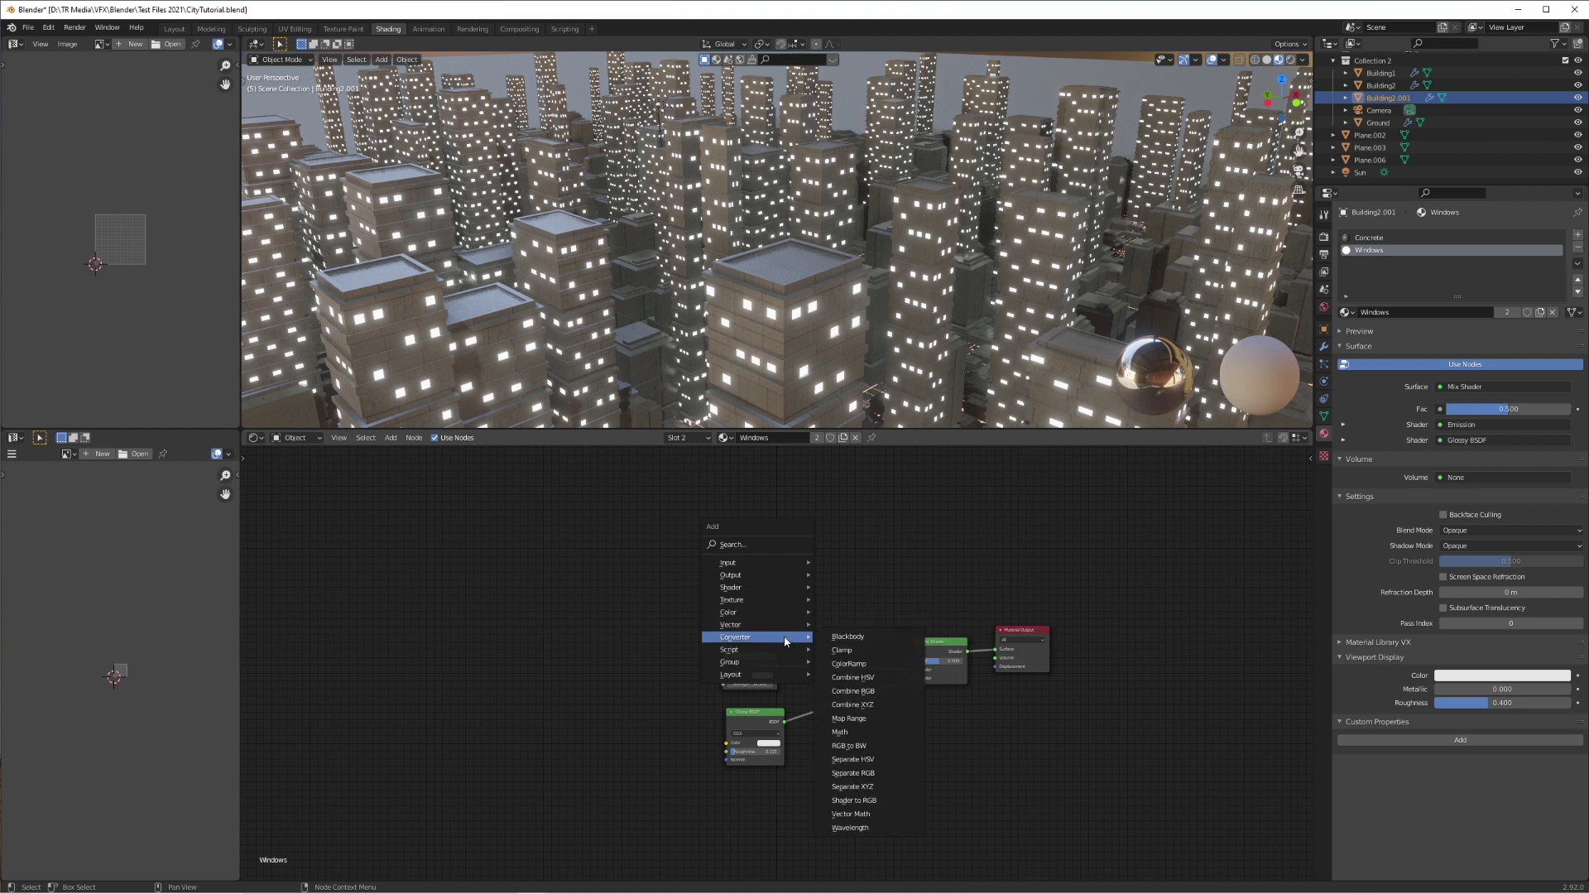
pyautogui.click(867, 670)
pyautogui.click(613, 612)
pyautogui.moveTo(643, 620); pyautogui.dragTo(714, 678)
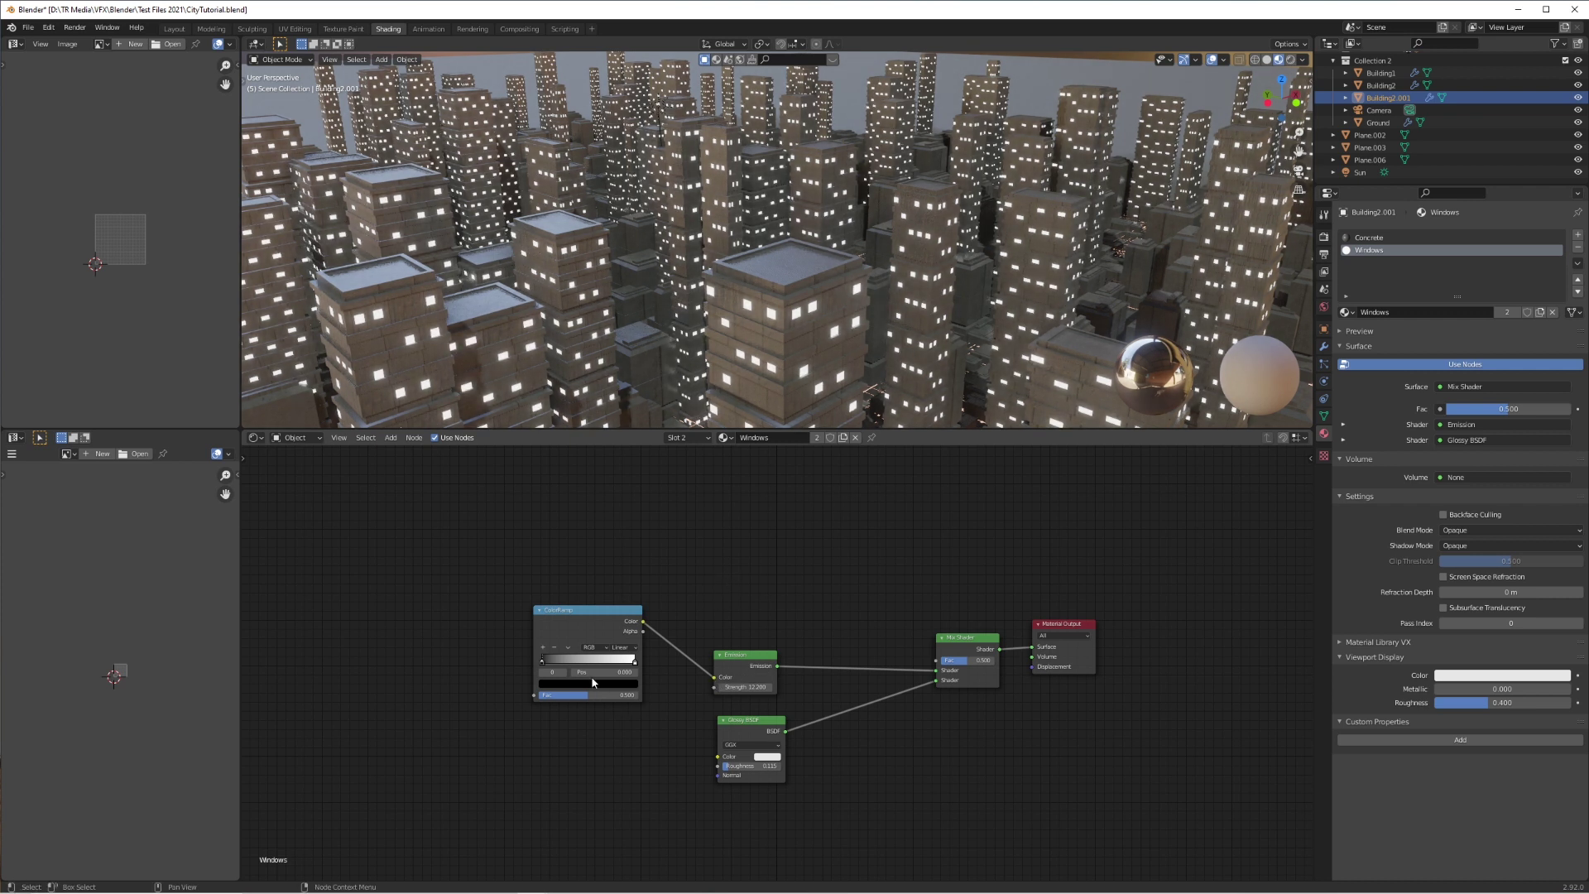
# Set the ColorRamp to Constant interpolation with shifted stops, and connect Emission directly to Surface, moving the bypassed Mix Shader aside
pyautogui.click(624, 652)
pyautogui.click(631, 698)
pyautogui.moveTo(545, 664); pyautogui.dragTo(614, 666)
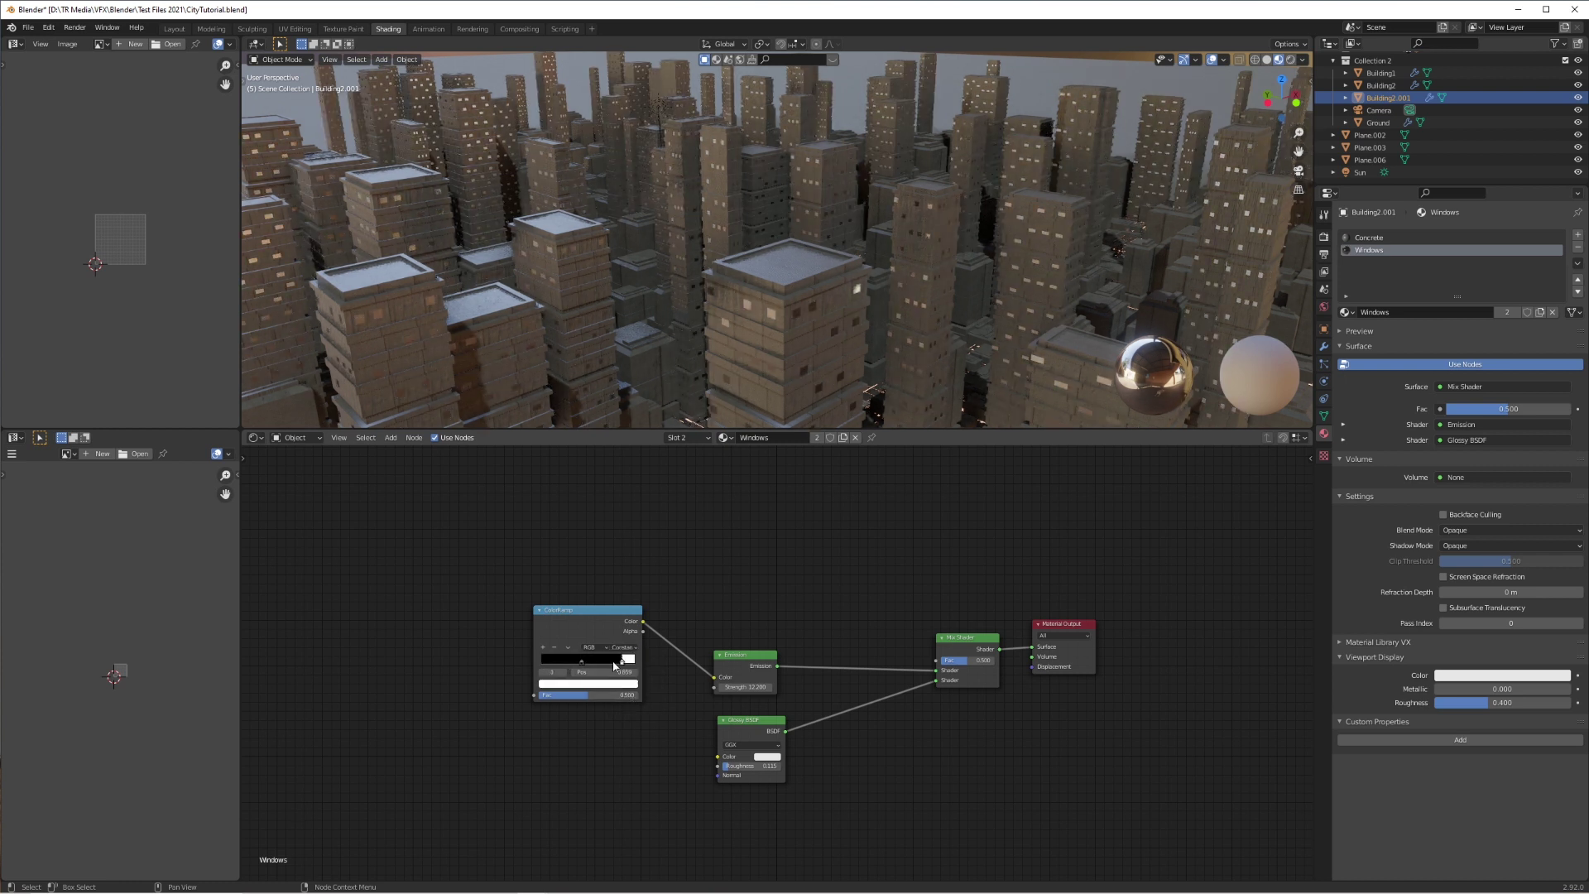
pyautogui.moveTo(935, 669); pyautogui.dragTo(1032, 646)
pyautogui.moveTo(970, 641); pyautogui.dragTo(961, 690)
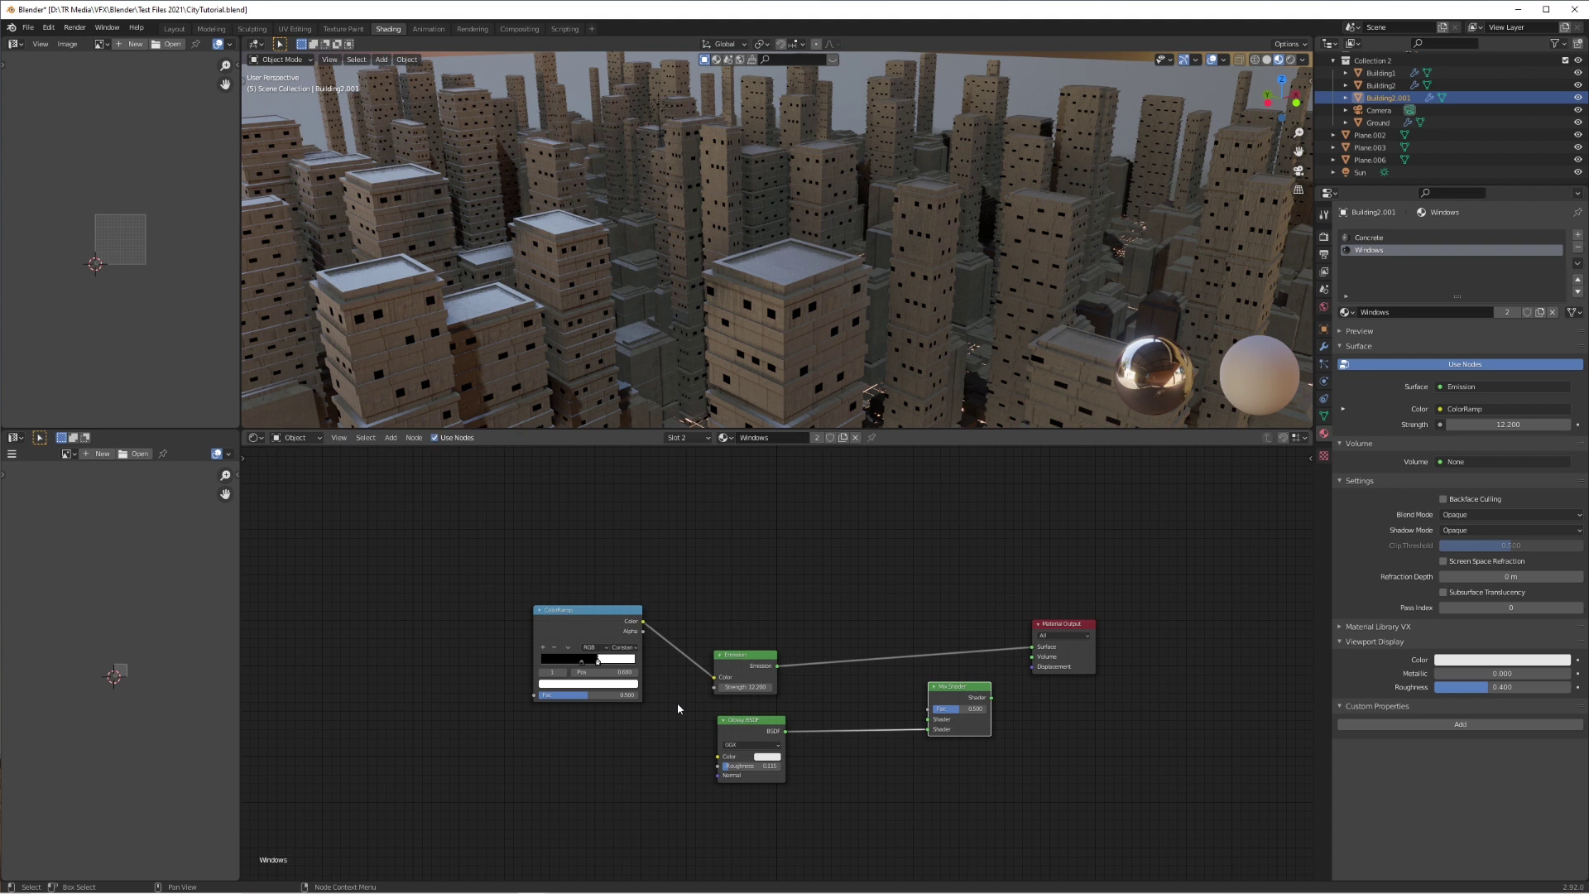
# Change the ColorRamp's black stop to orange
pyautogui.click(587, 684)
pyautogui.click(616, 554)
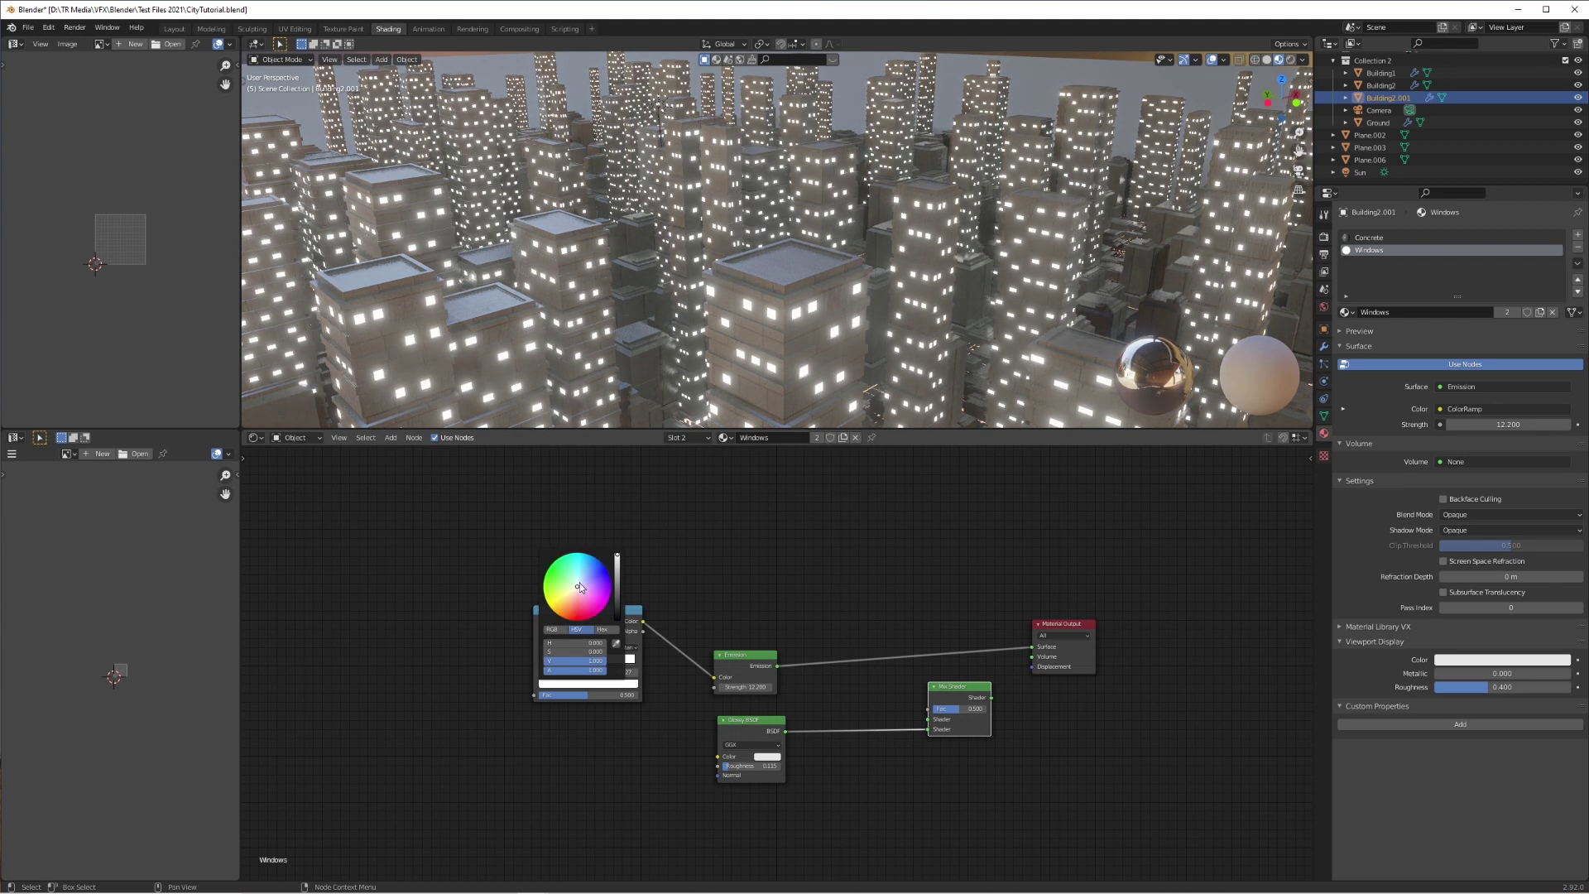
pyautogui.click(564, 613)
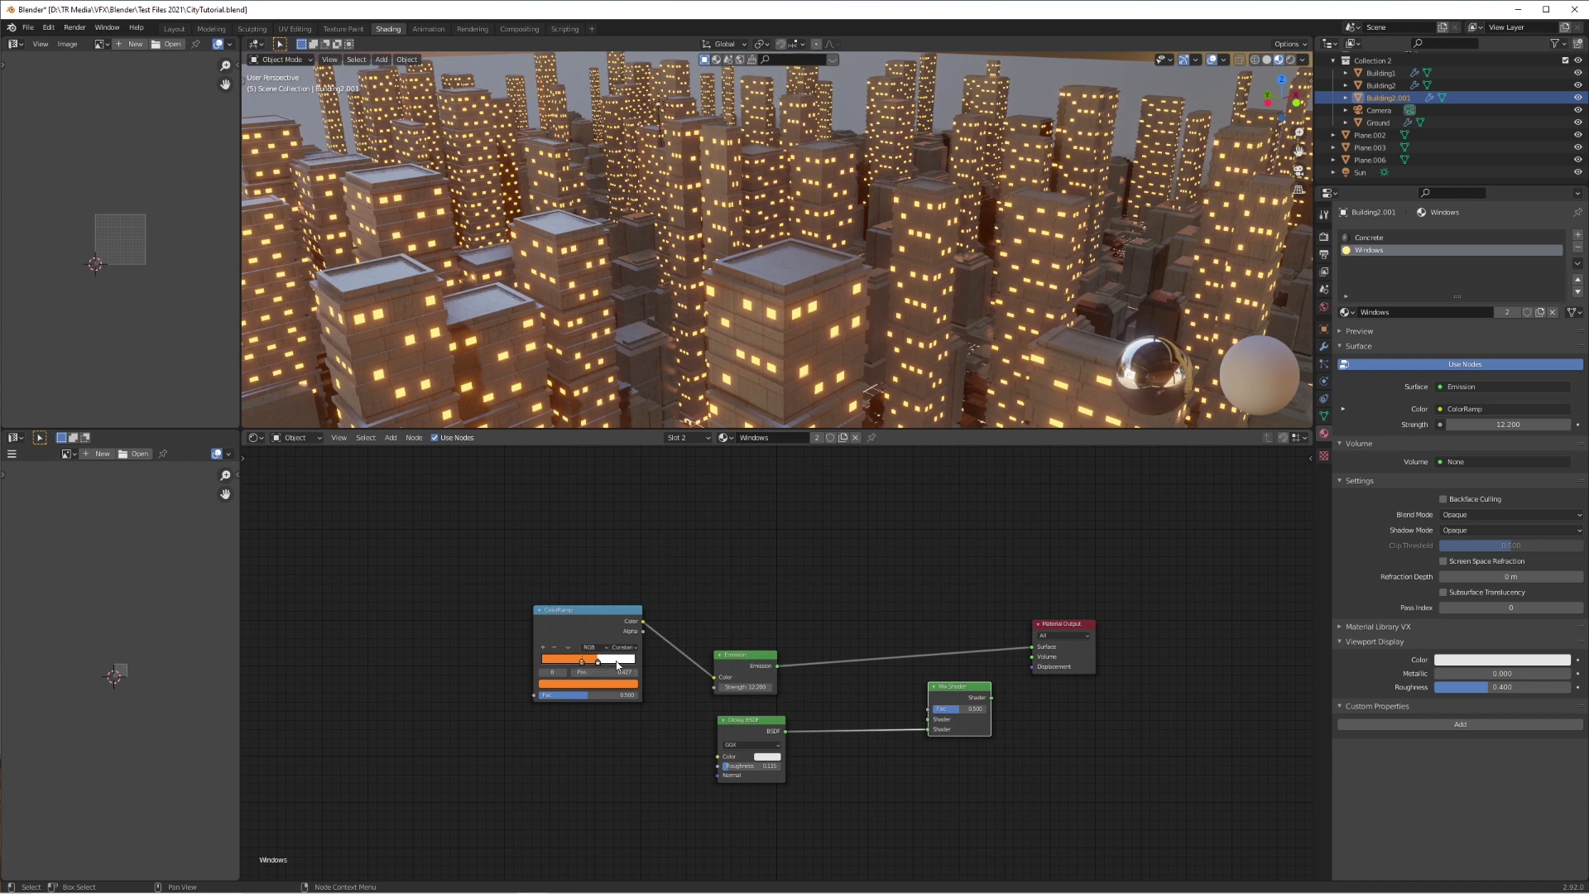
# Add more stops to the ColorRamp and color them pink and red-orange, ahead of the orange and white ones
pyautogui.click(542, 647)
pyautogui.moveTo(579, 663); pyautogui.dragTo(573, 662)
pyautogui.click(572, 686)
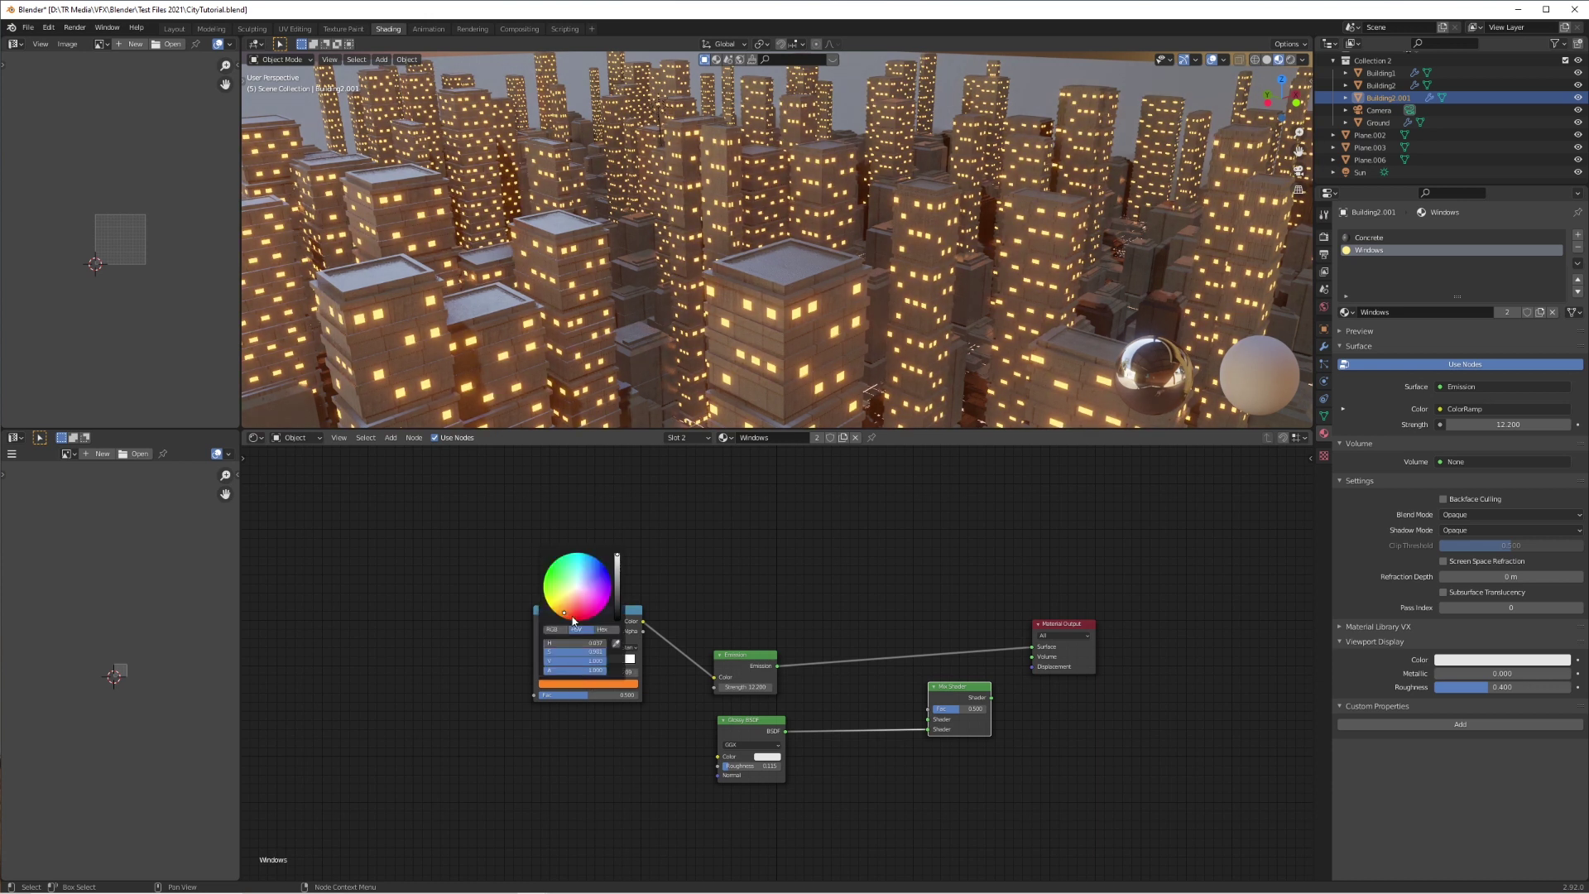
pyautogui.click(561, 683)
pyautogui.click(584, 613)
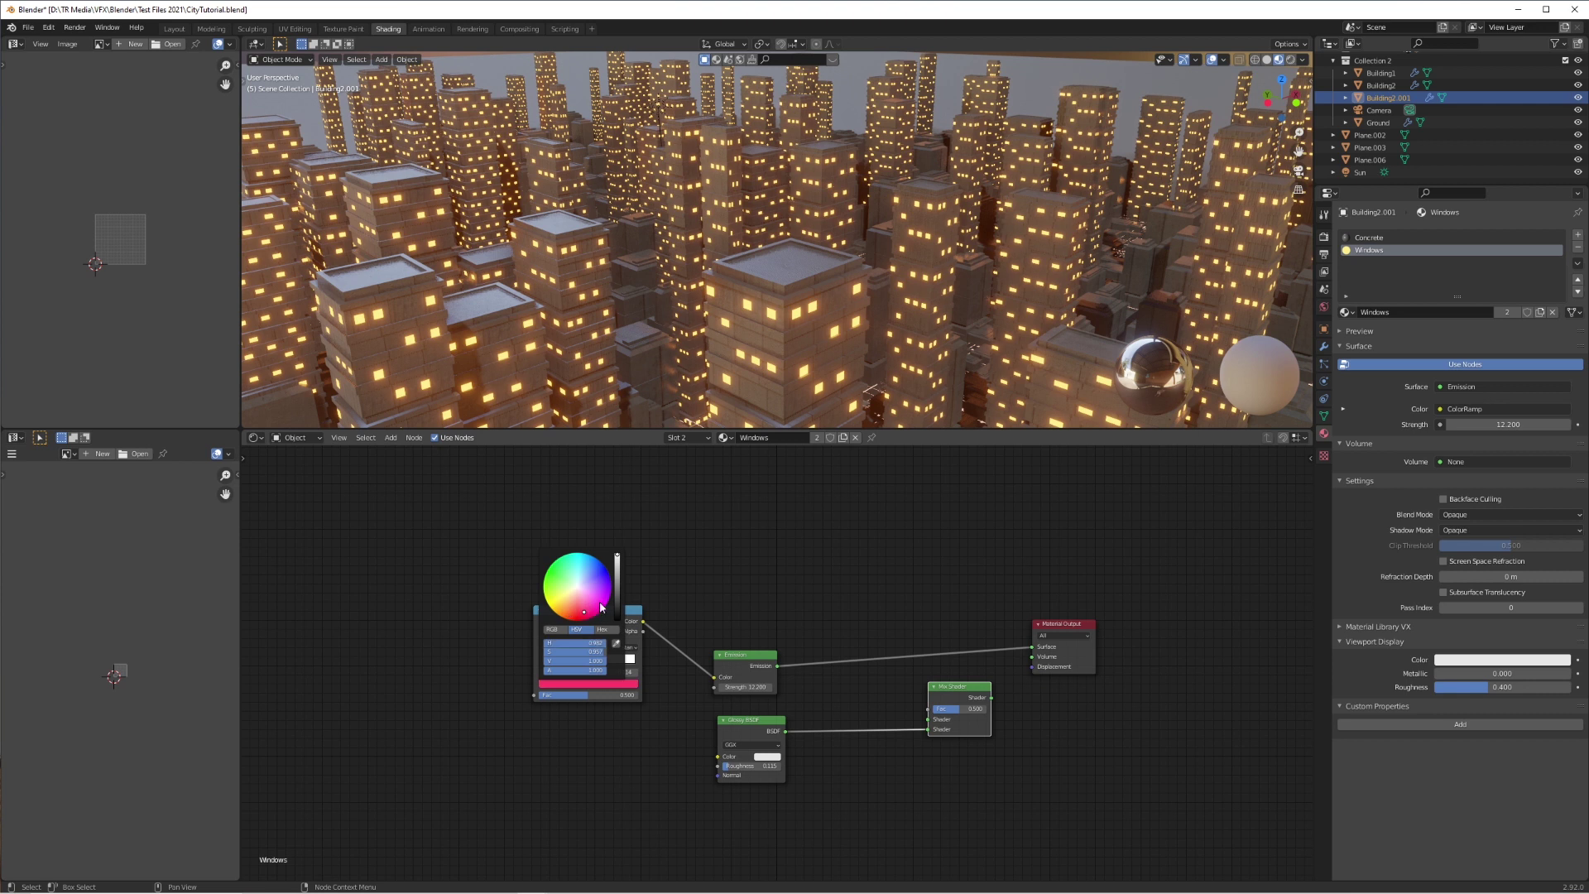
pyautogui.moveTo(563, 664); pyautogui.dragTo(568, 666)
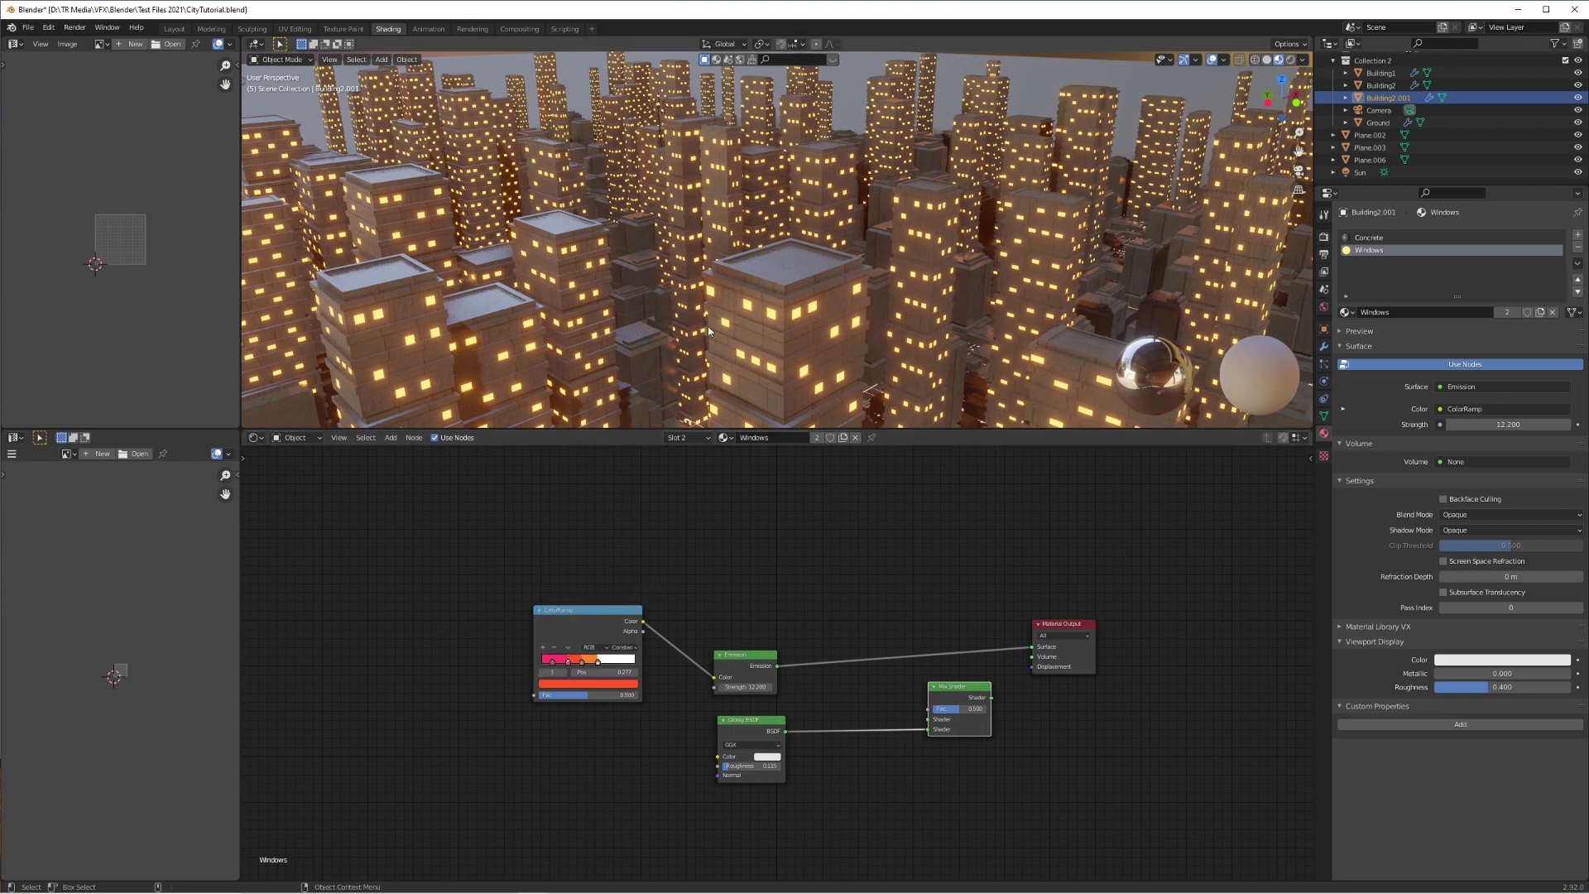
# Review the ColorRamp's interpolation options, keep Constant, and check its orange and white stops against the whole city
pyautogui.click(624, 647)
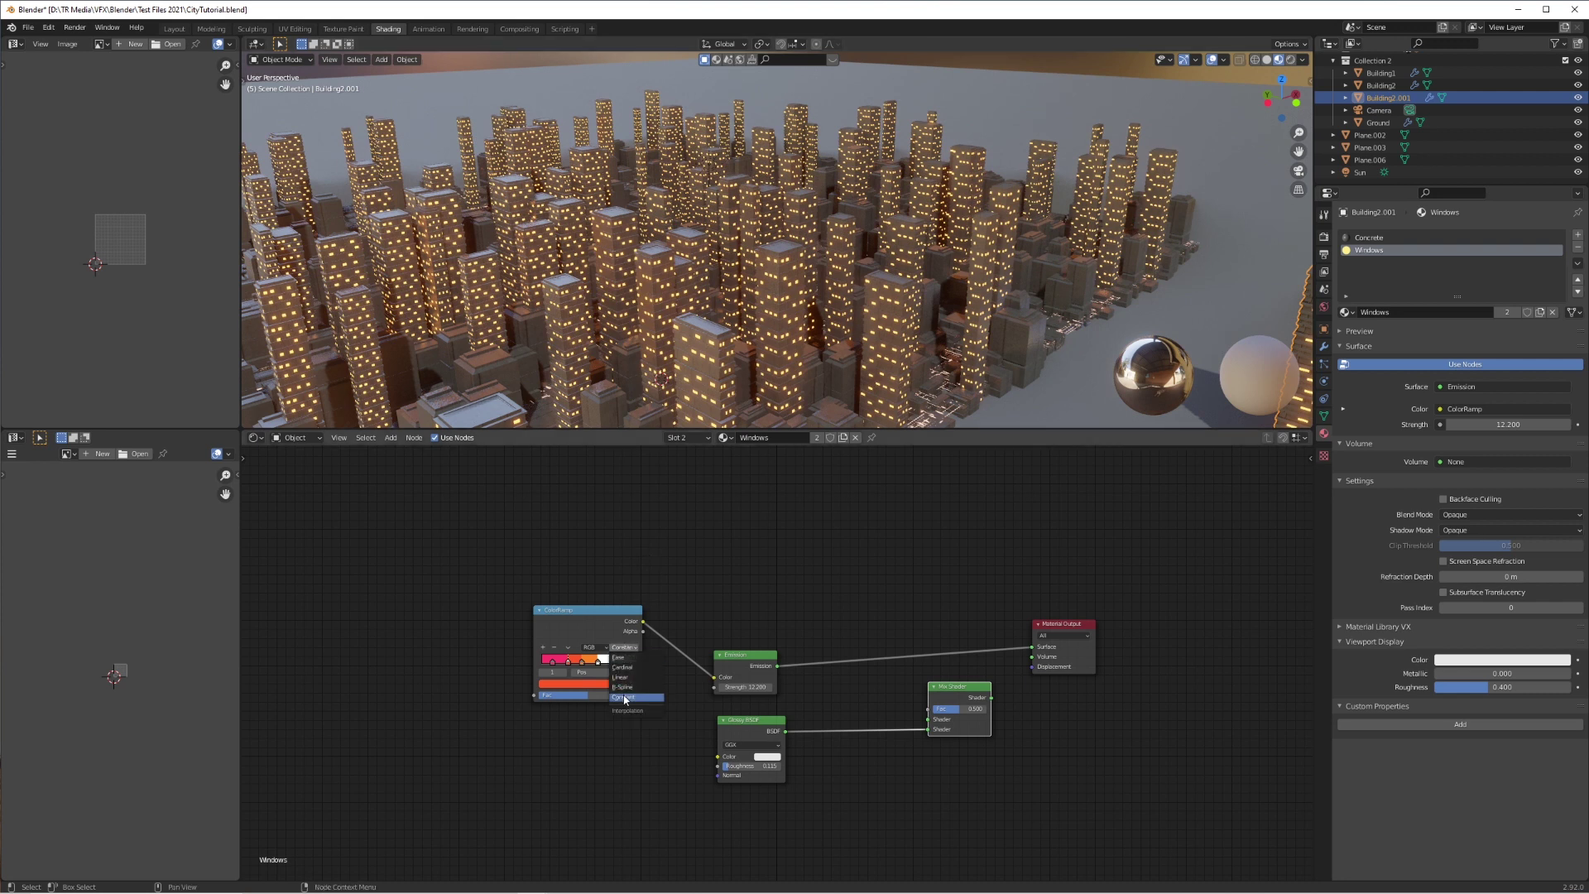
pyautogui.click(625, 697)
pyautogui.click(619, 648)
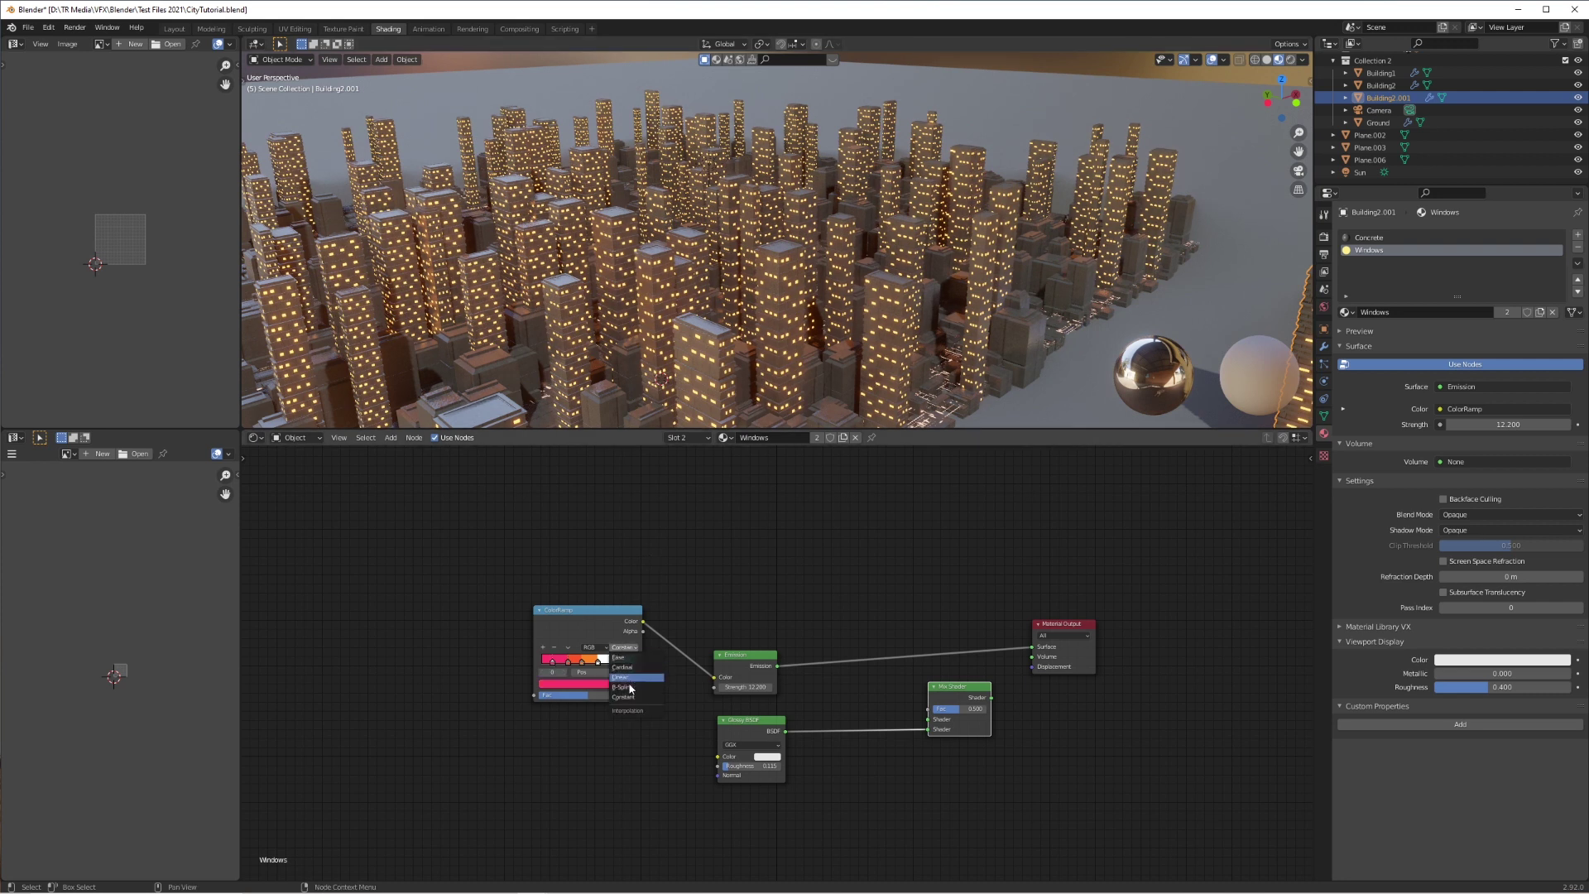
pyautogui.click(626, 696)
pyautogui.click(582, 663)
pyautogui.click(598, 663)
pyautogui.scroll(-3, 757, 249)
pyautogui.moveTo(757, 249); pyautogui.dragTo(745, 264, button='middle')
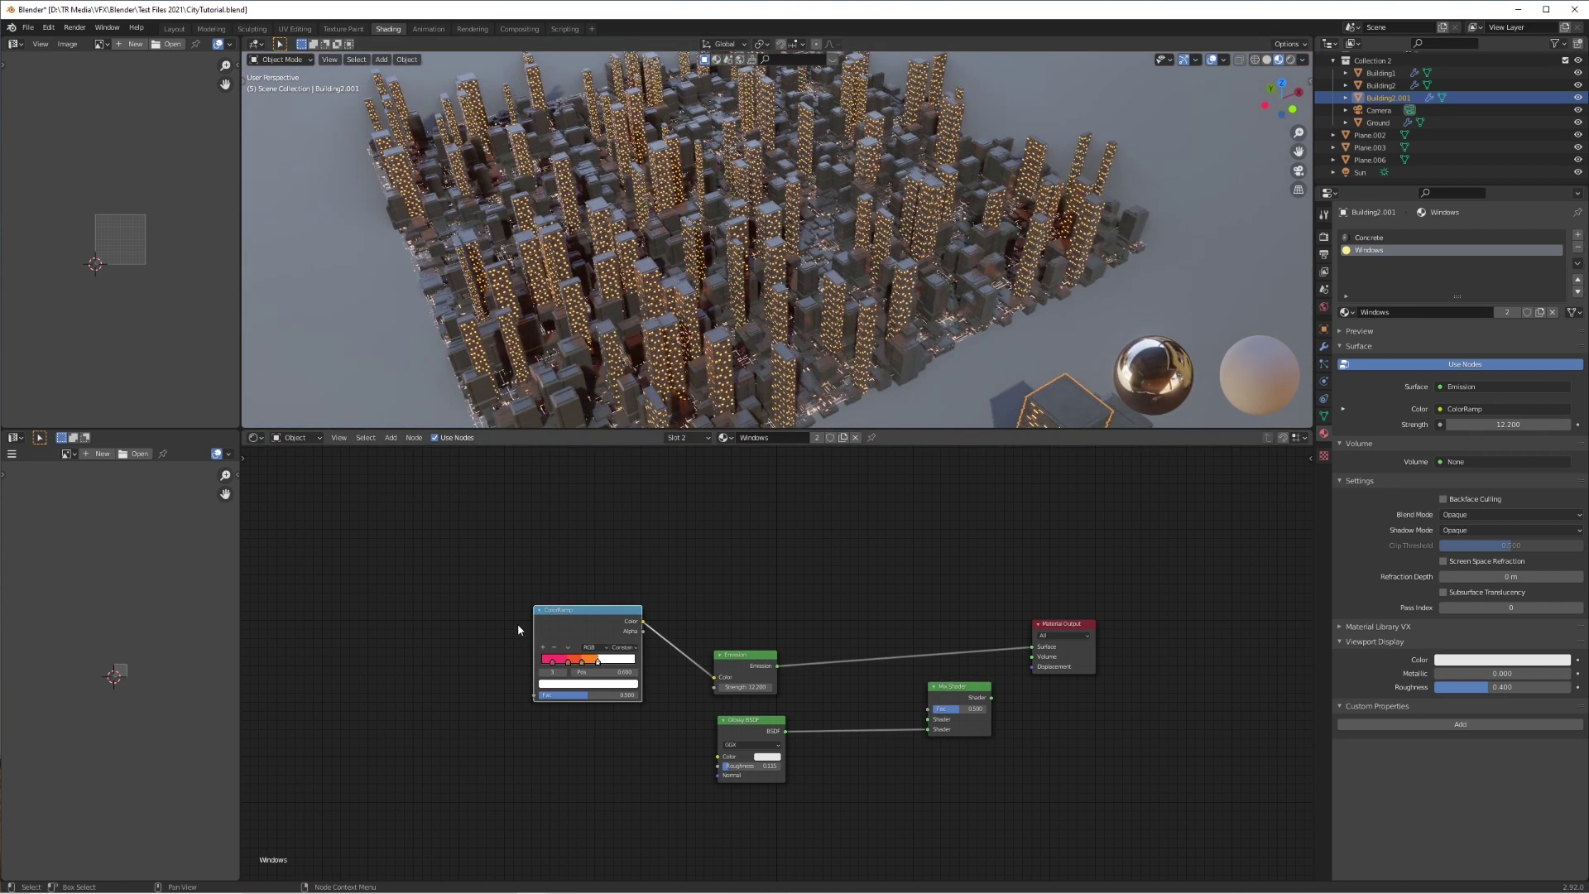
# Add an Object Info node and connect its Random output to the ColorRamp's Fac
pyautogui.hotkey('shift', 'a')
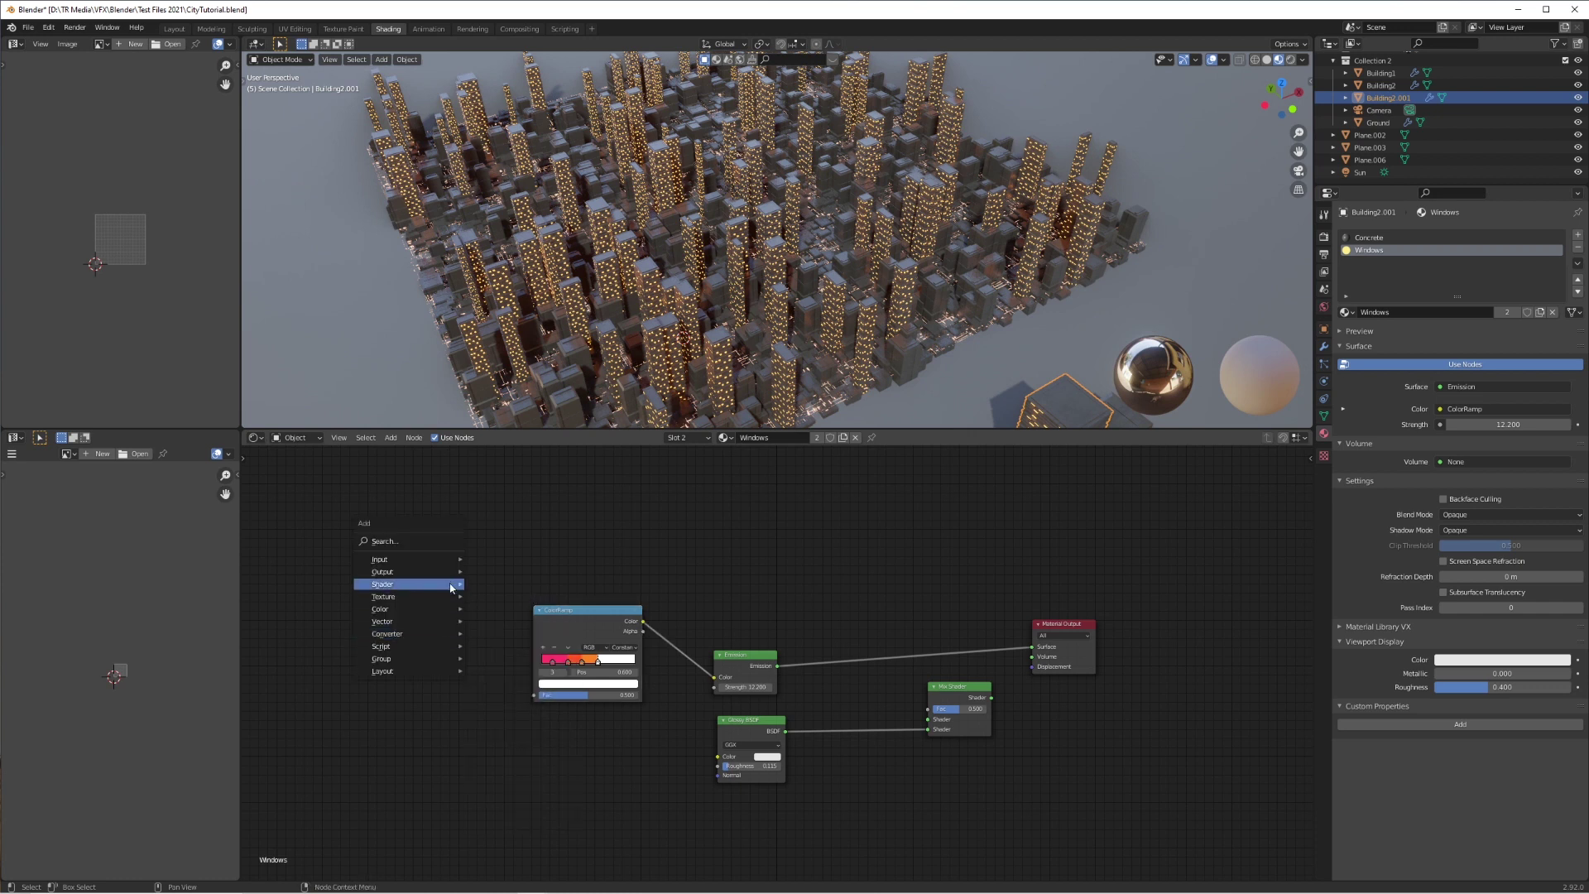
pyautogui.moveTo(450, 566)
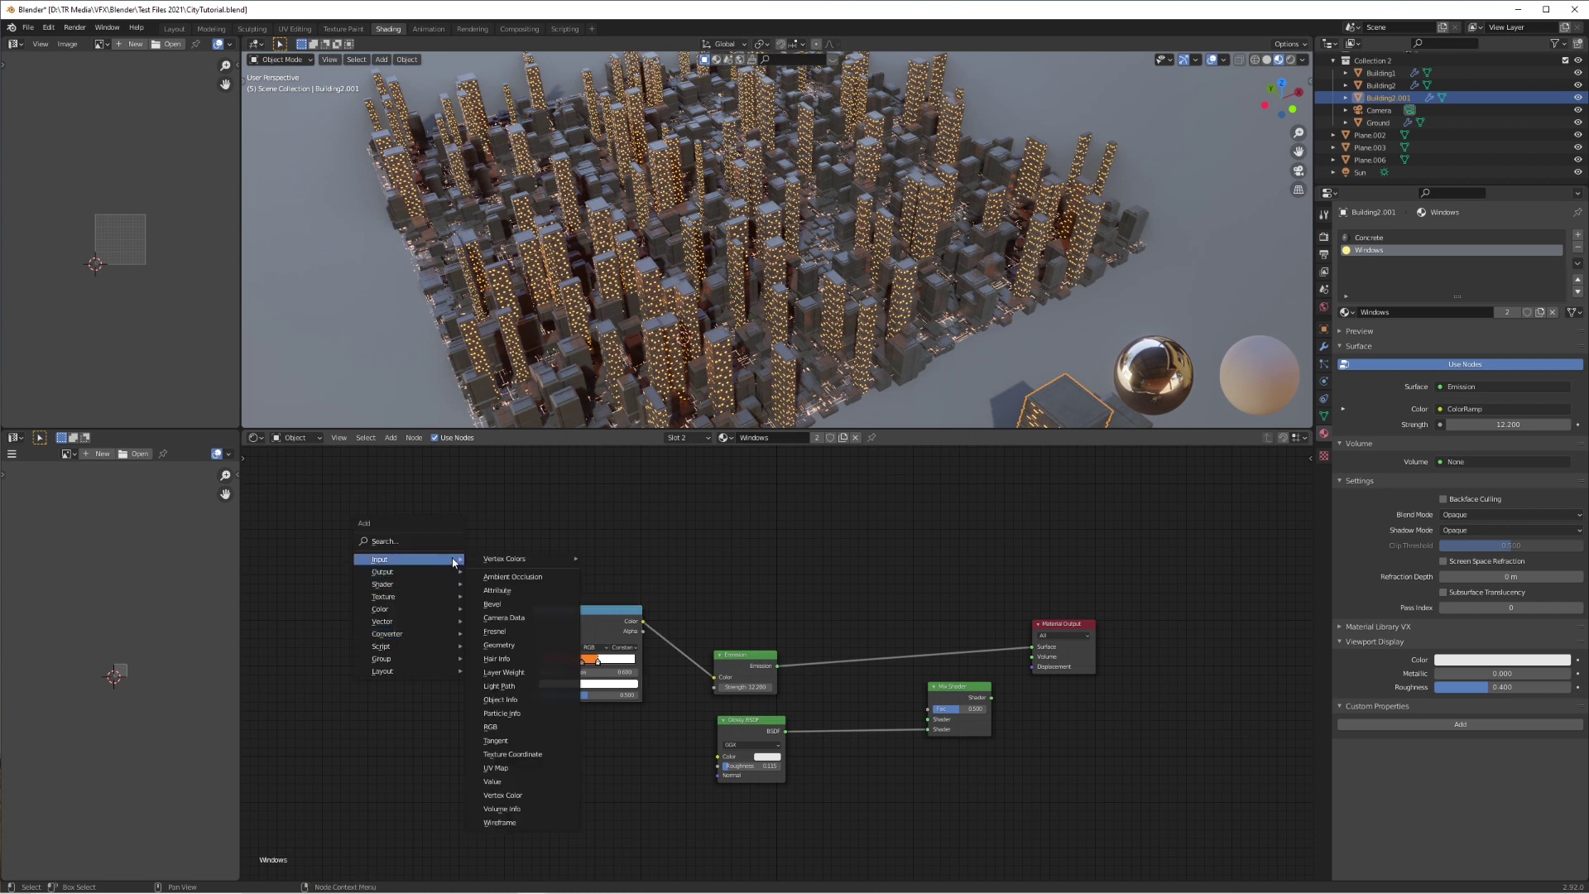
pyautogui.click(527, 702)
pyautogui.click(418, 645)
pyautogui.moveTo(467, 692); pyautogui.dragTo(534, 695)
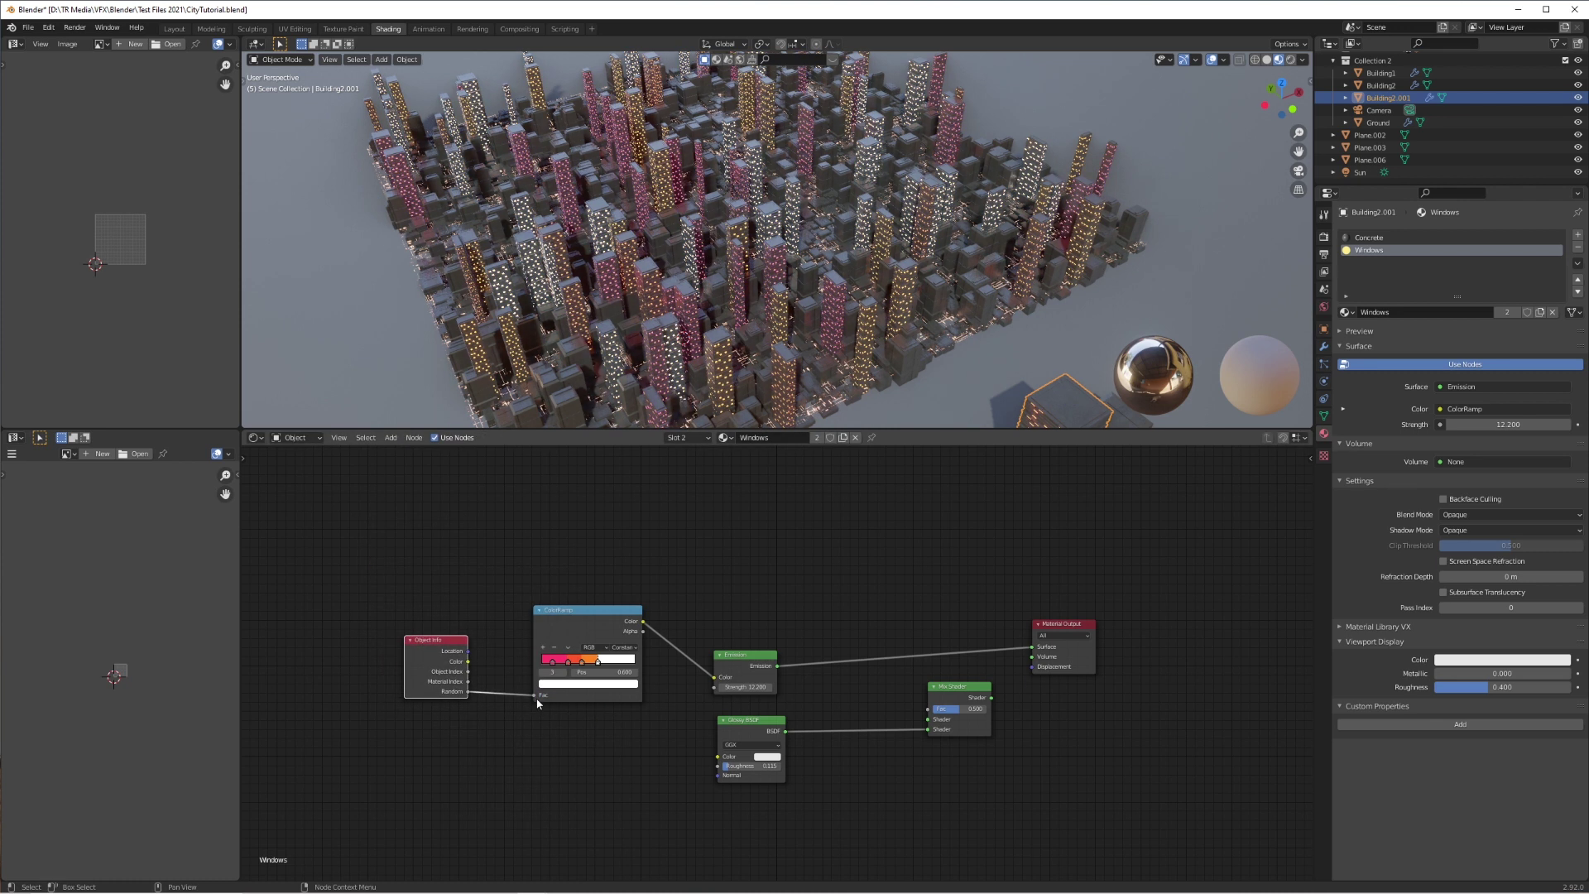
# Lighten the ColorRamp's pink stop to a paler pink
pyautogui.moveTo(827, 273); pyautogui.dragTo(855, 215, button='middle')
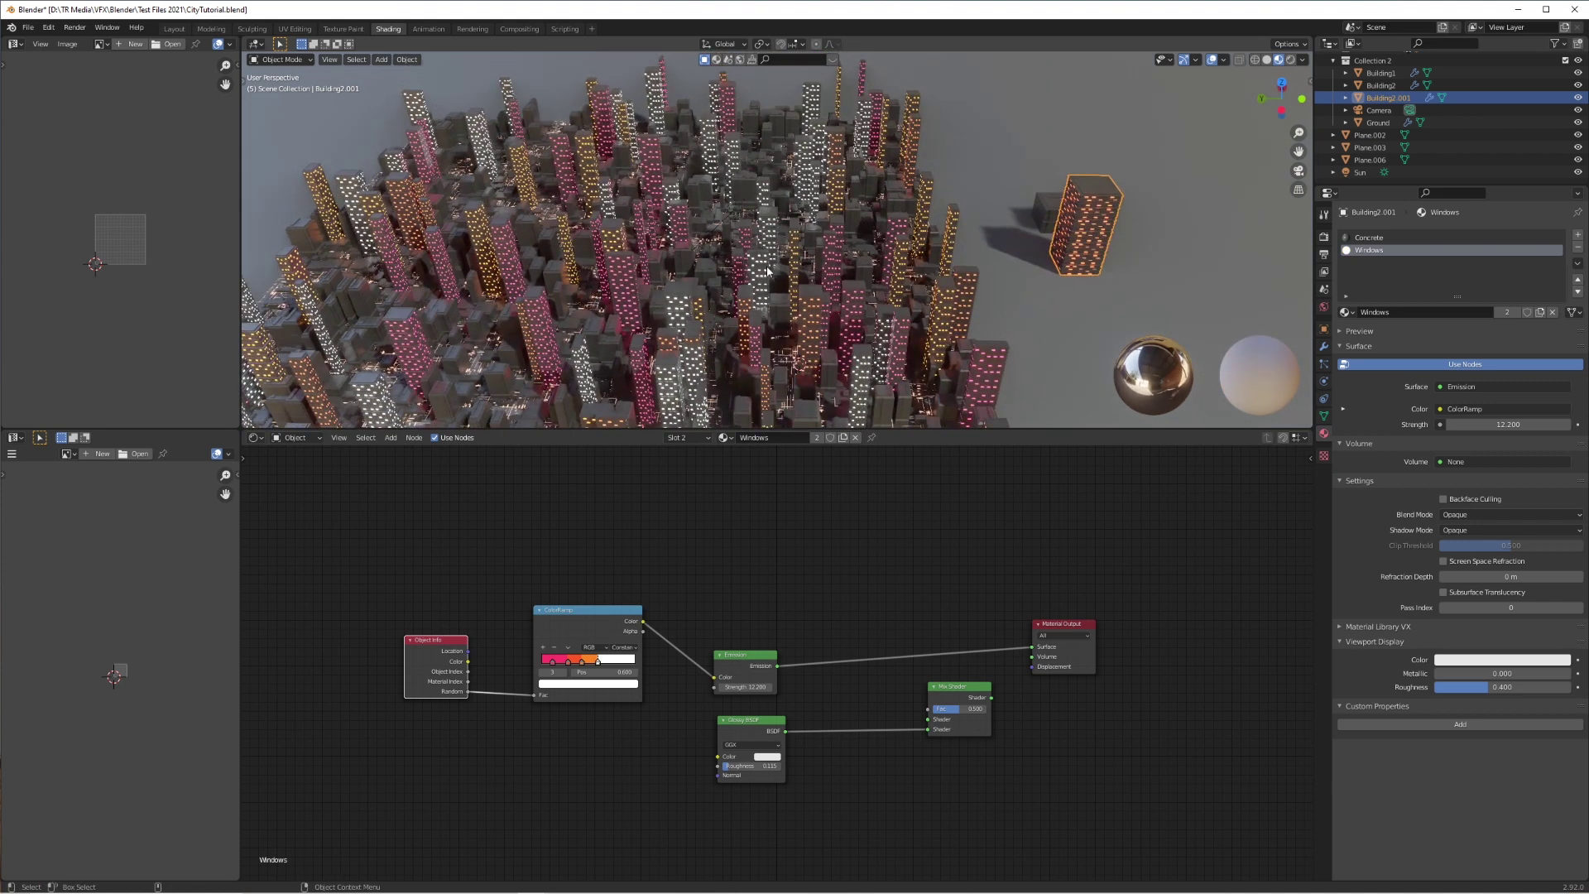
pyautogui.keyDown('alt'); pyautogui.middleClick(647, 288); pyautogui.keyUp('alt')
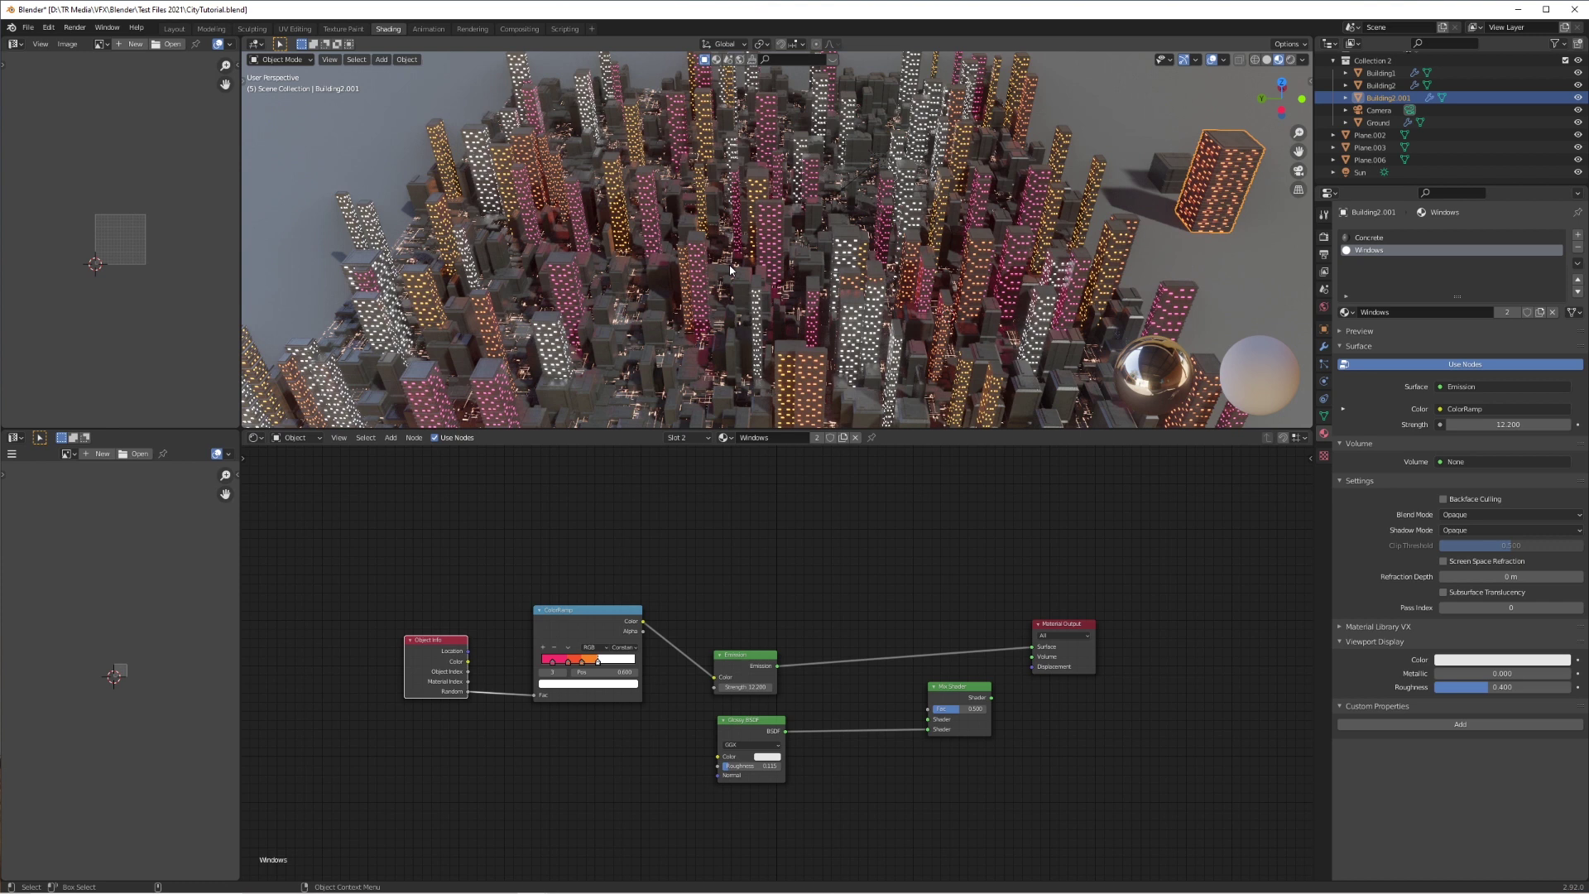
pyautogui.scroll(-4, 646, 287)
pyautogui.moveTo(860, 192); pyautogui.dragTo(784, 193, button='middle')
pyautogui.scroll(3, 785, 193)
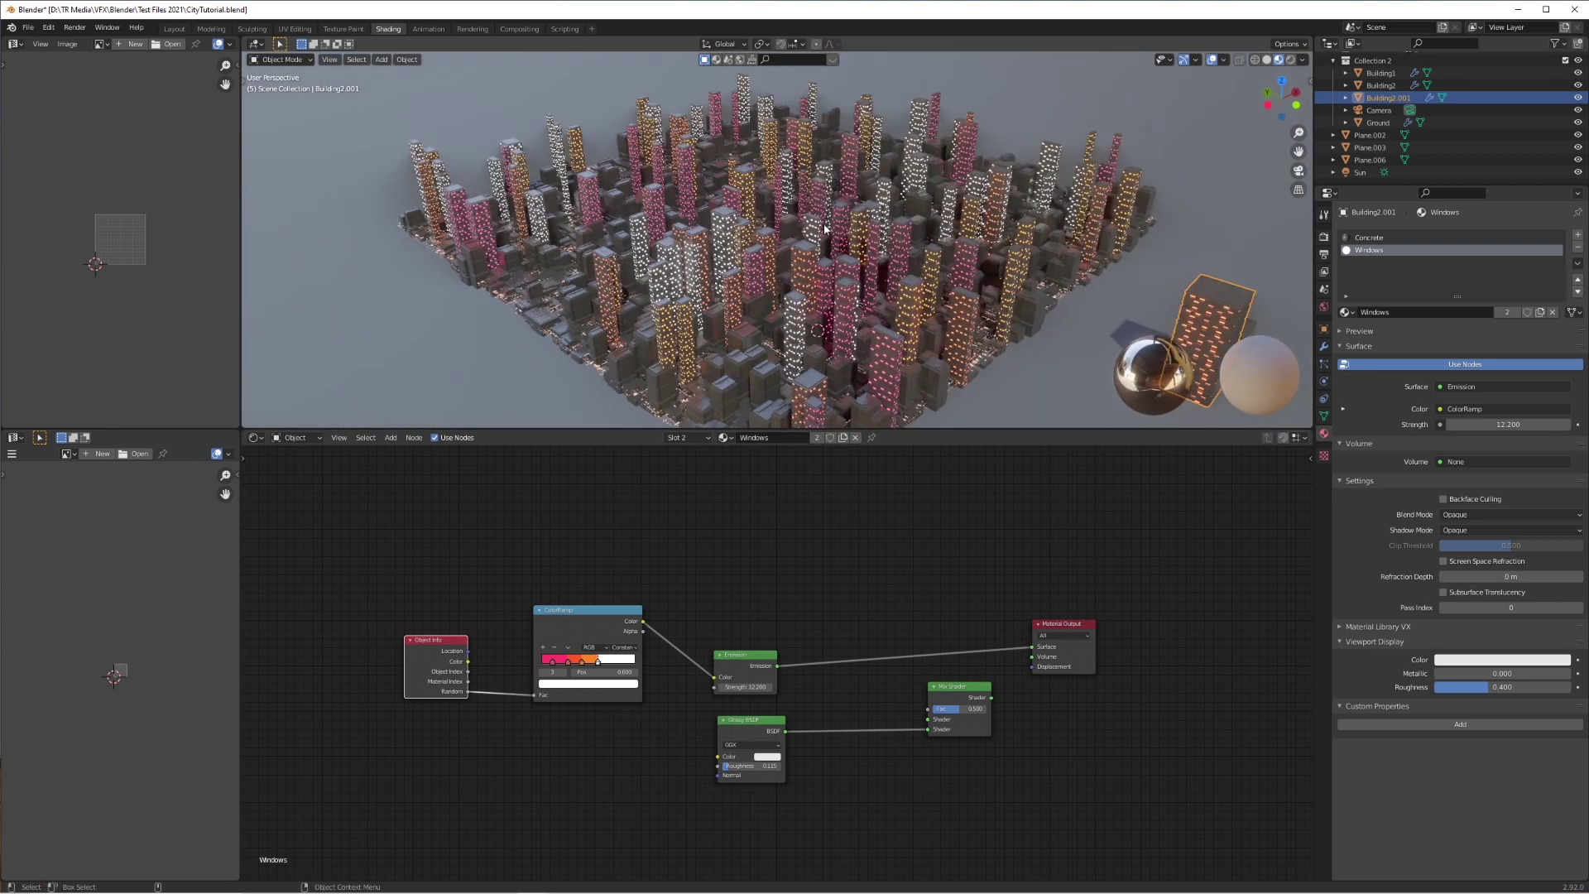
pyautogui.click(558, 667)
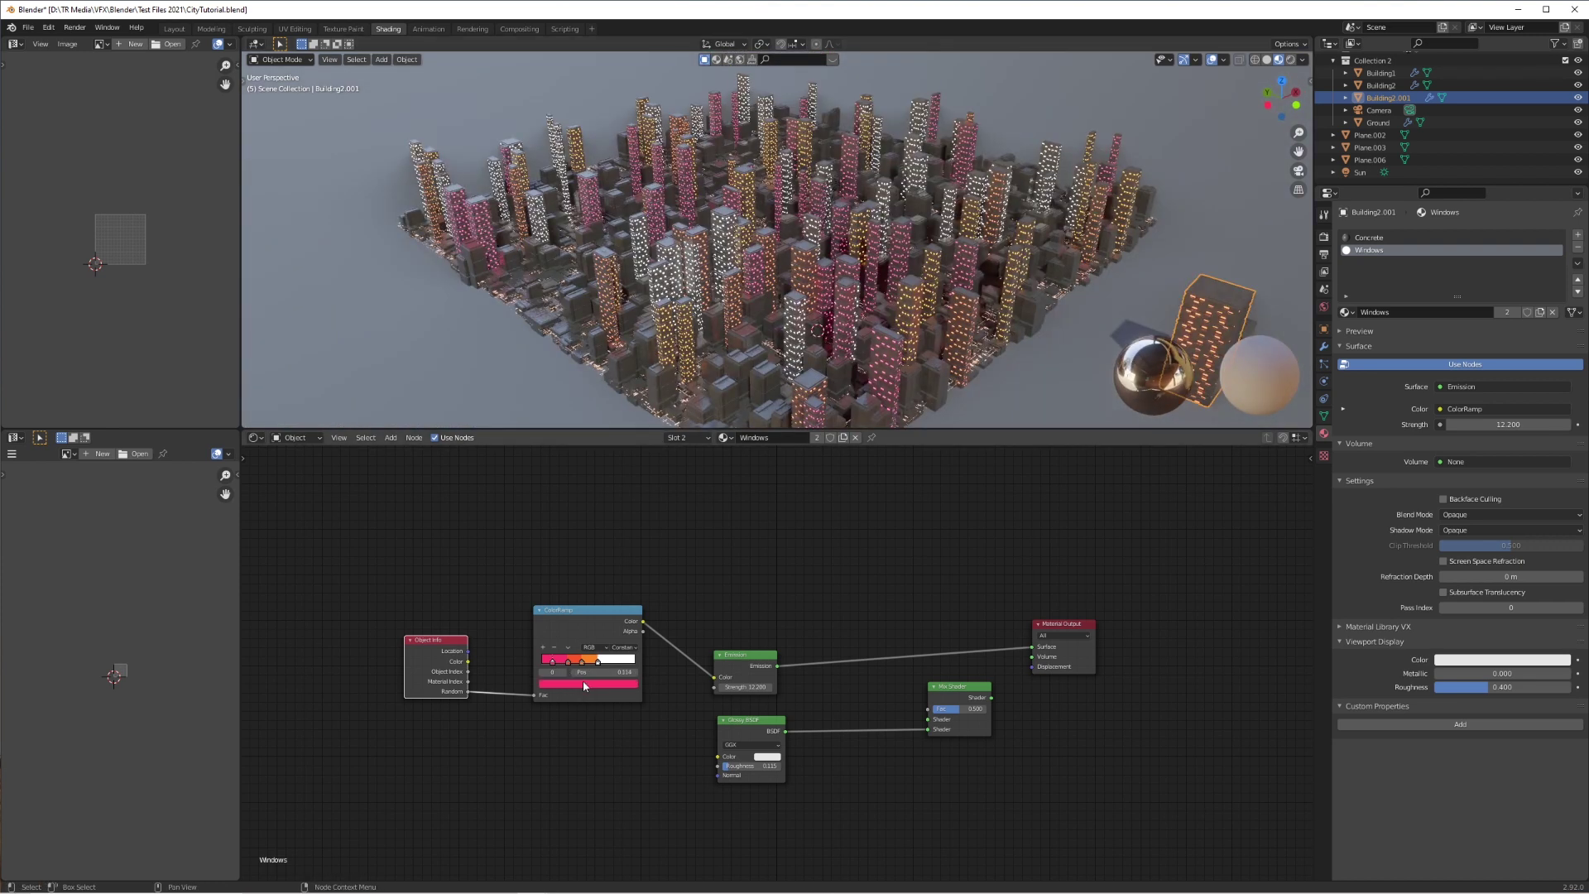
pyautogui.click(585, 685)
pyautogui.click(581, 604)
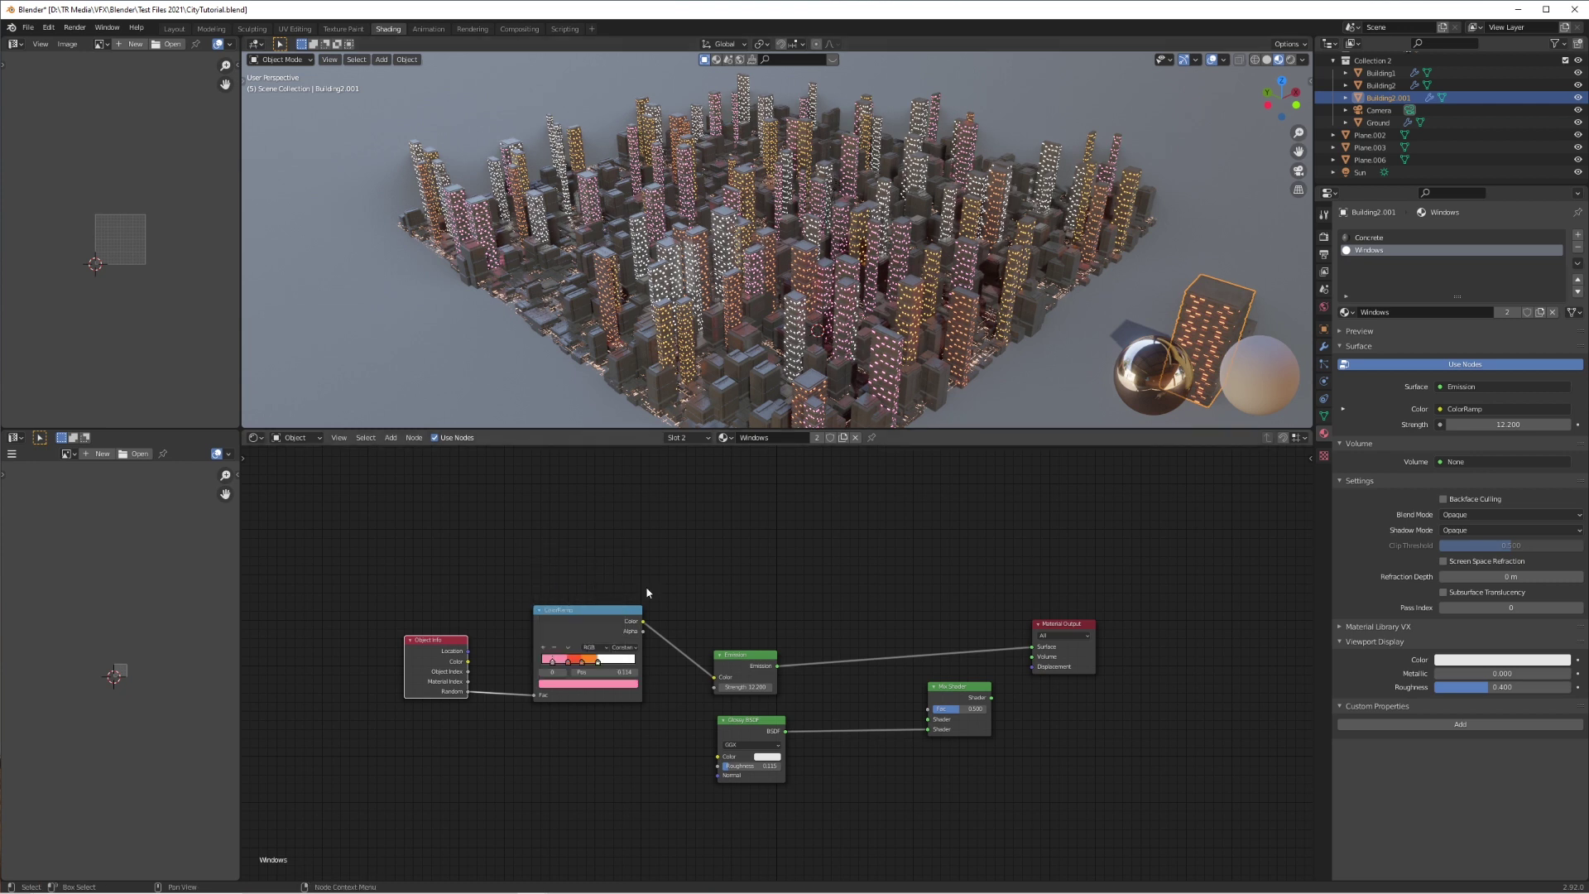
# Soften the ColorRamp's orange stop to pale peach and its red-orange stop to salmon, then check the city's window colors
pyautogui.click(590, 683)
pyautogui.click(573, 599)
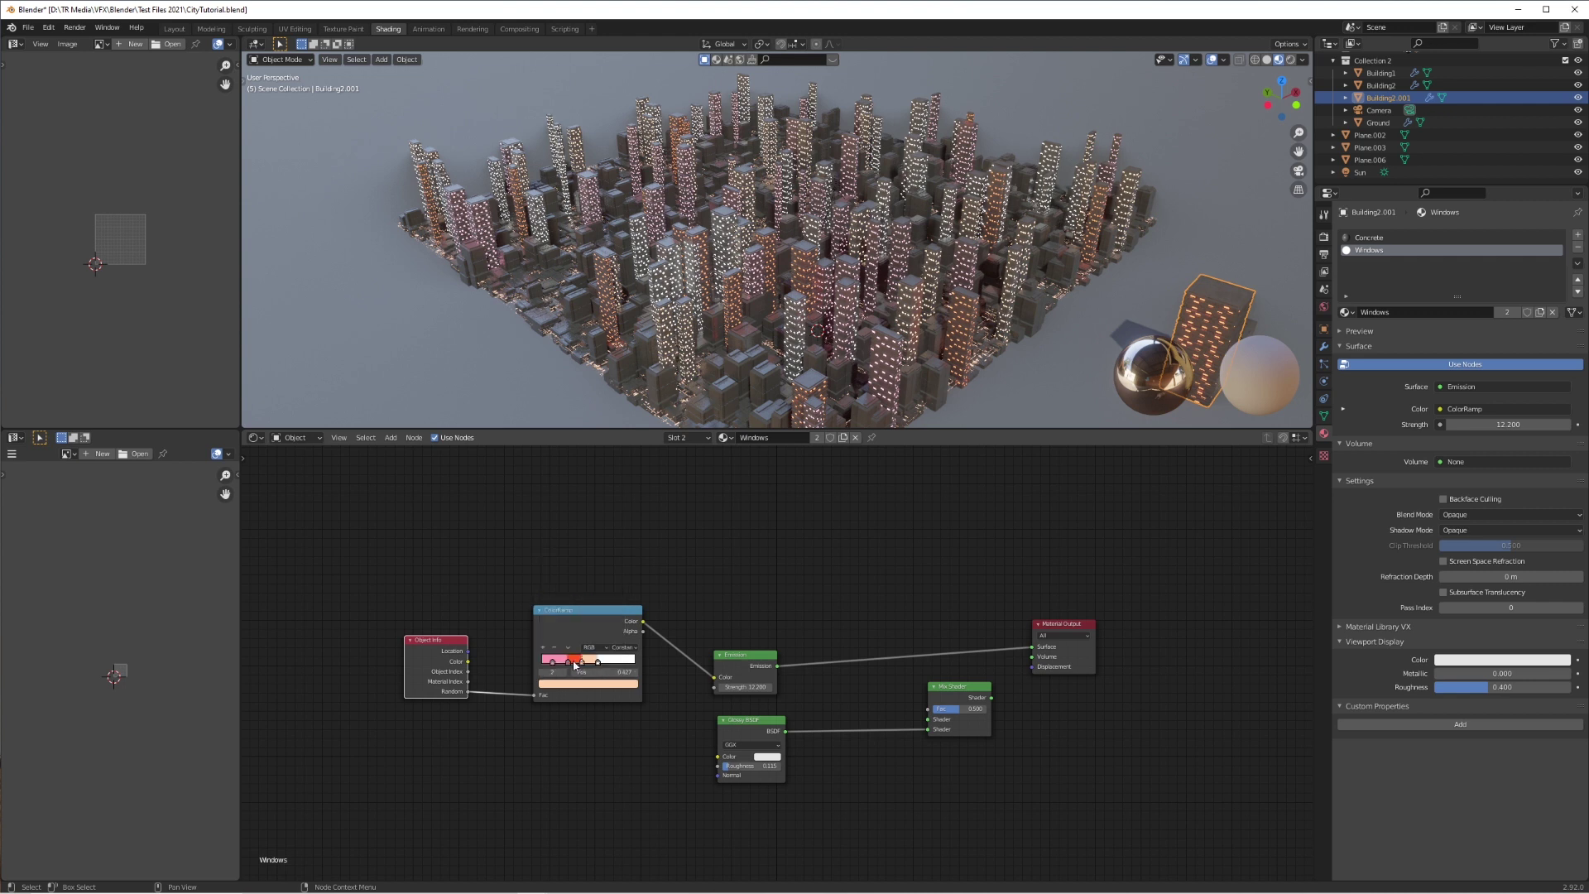
pyautogui.click(579, 690)
pyautogui.click(580, 684)
pyautogui.click(575, 605)
pyautogui.moveTo(815, 231); pyautogui.dragTo(866, 223, button='middle')
pyautogui.scroll(-2, 869, 231)
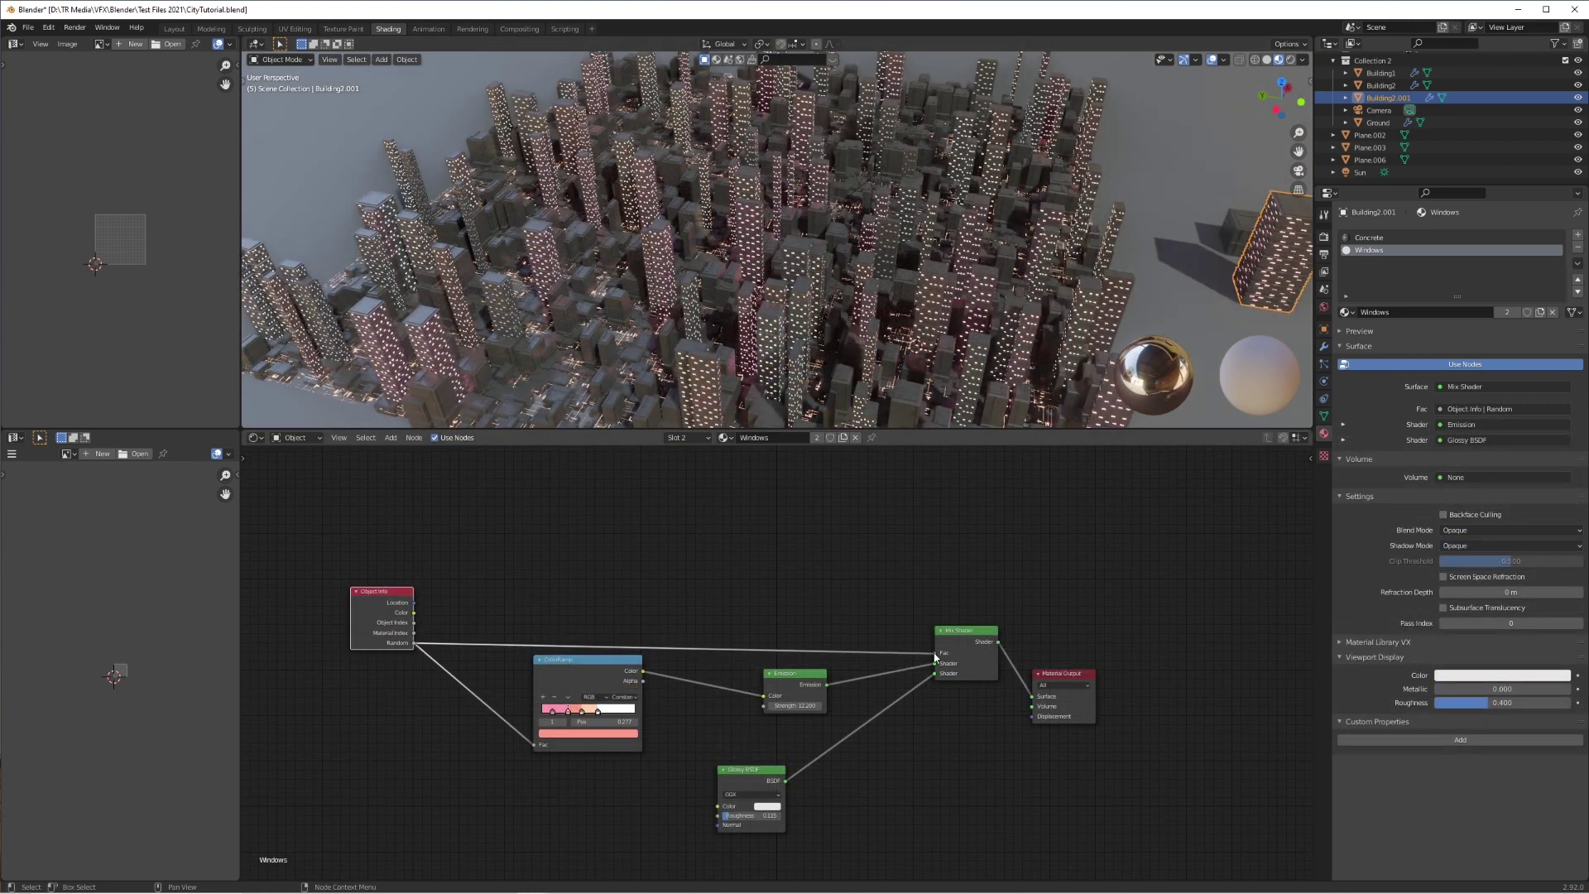
# Unplug Random from the Mix Shader's Fac and connect the Emission shader directly to the Material Output's Surface
pyautogui.moveTo(936, 657); pyautogui.dragTo(960, 641)
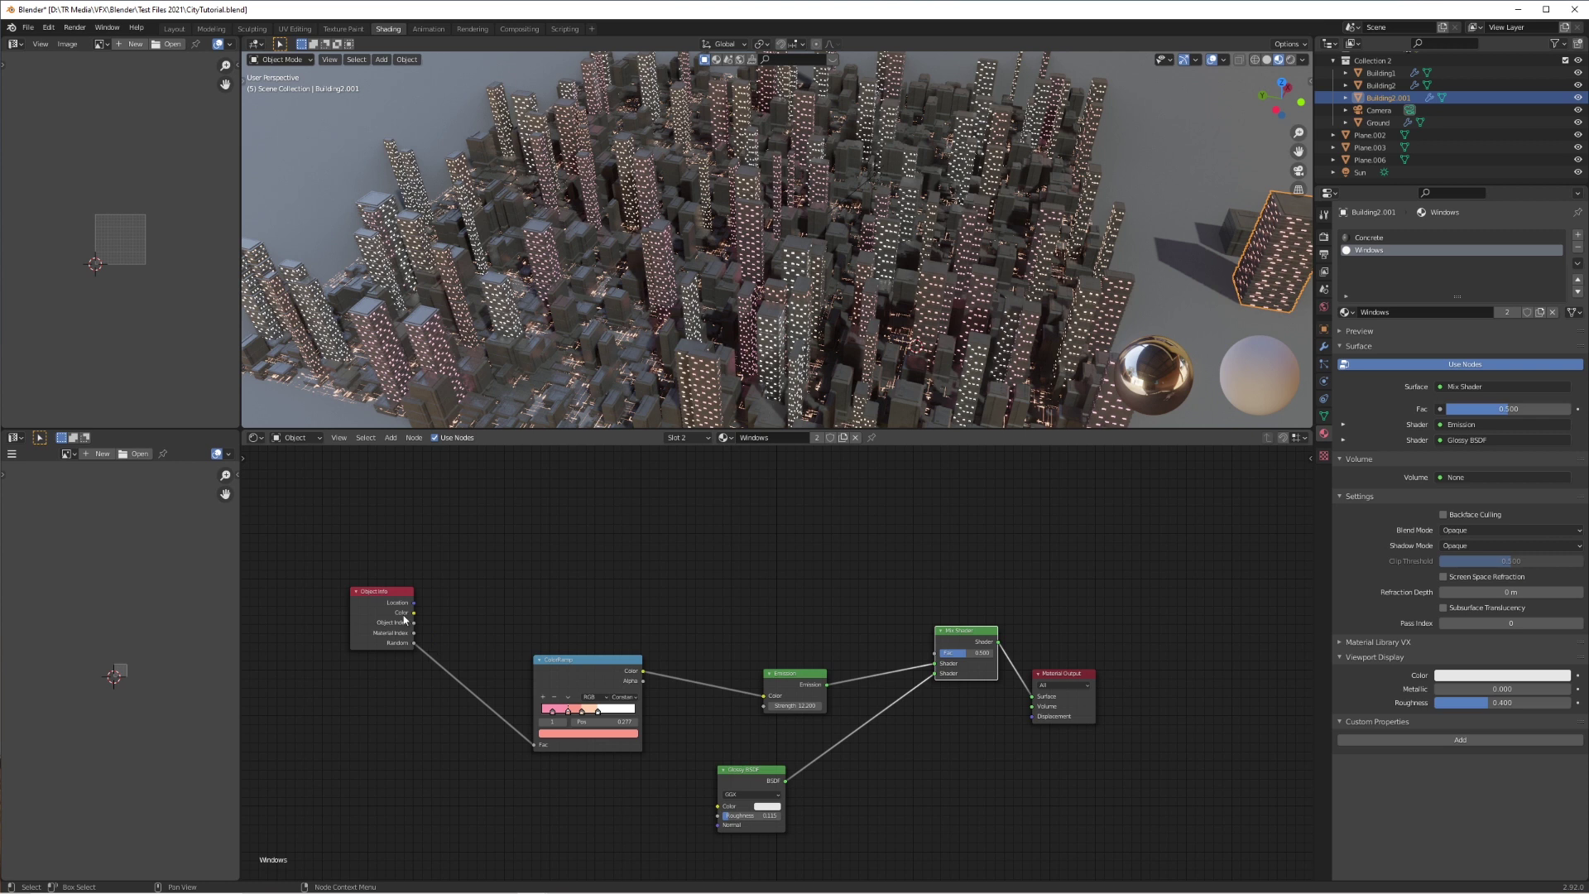
pyautogui.moveTo(383, 616); pyautogui.dragTo(377, 694)
pyautogui.moveTo(824, 685); pyautogui.dragTo(1032, 696)
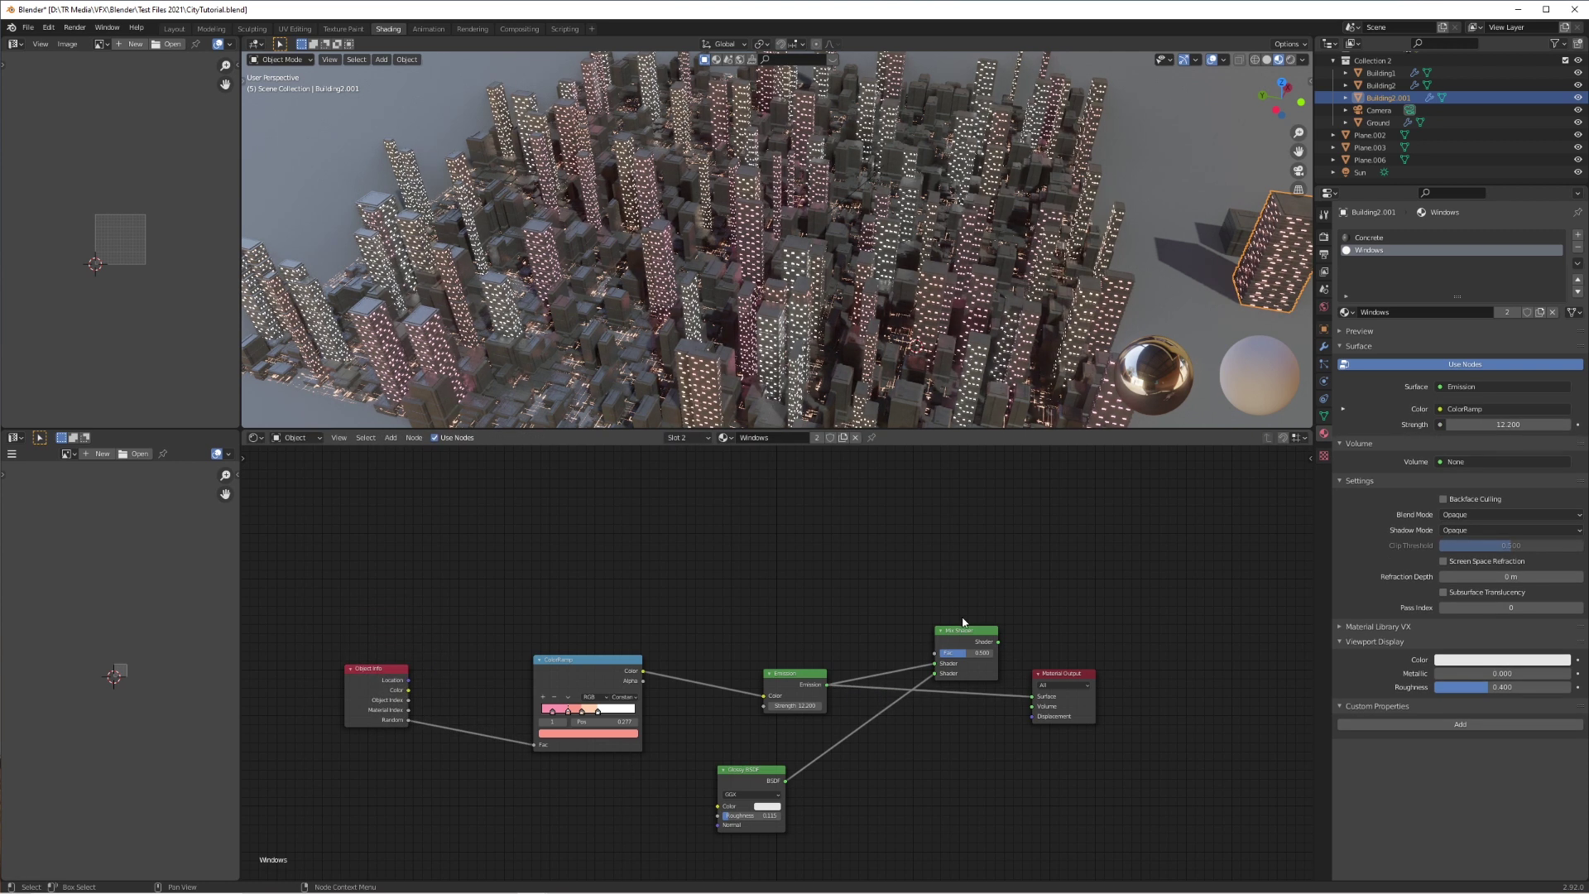
pyautogui.moveTo(952, 655); pyautogui.dragTo(934, 650)
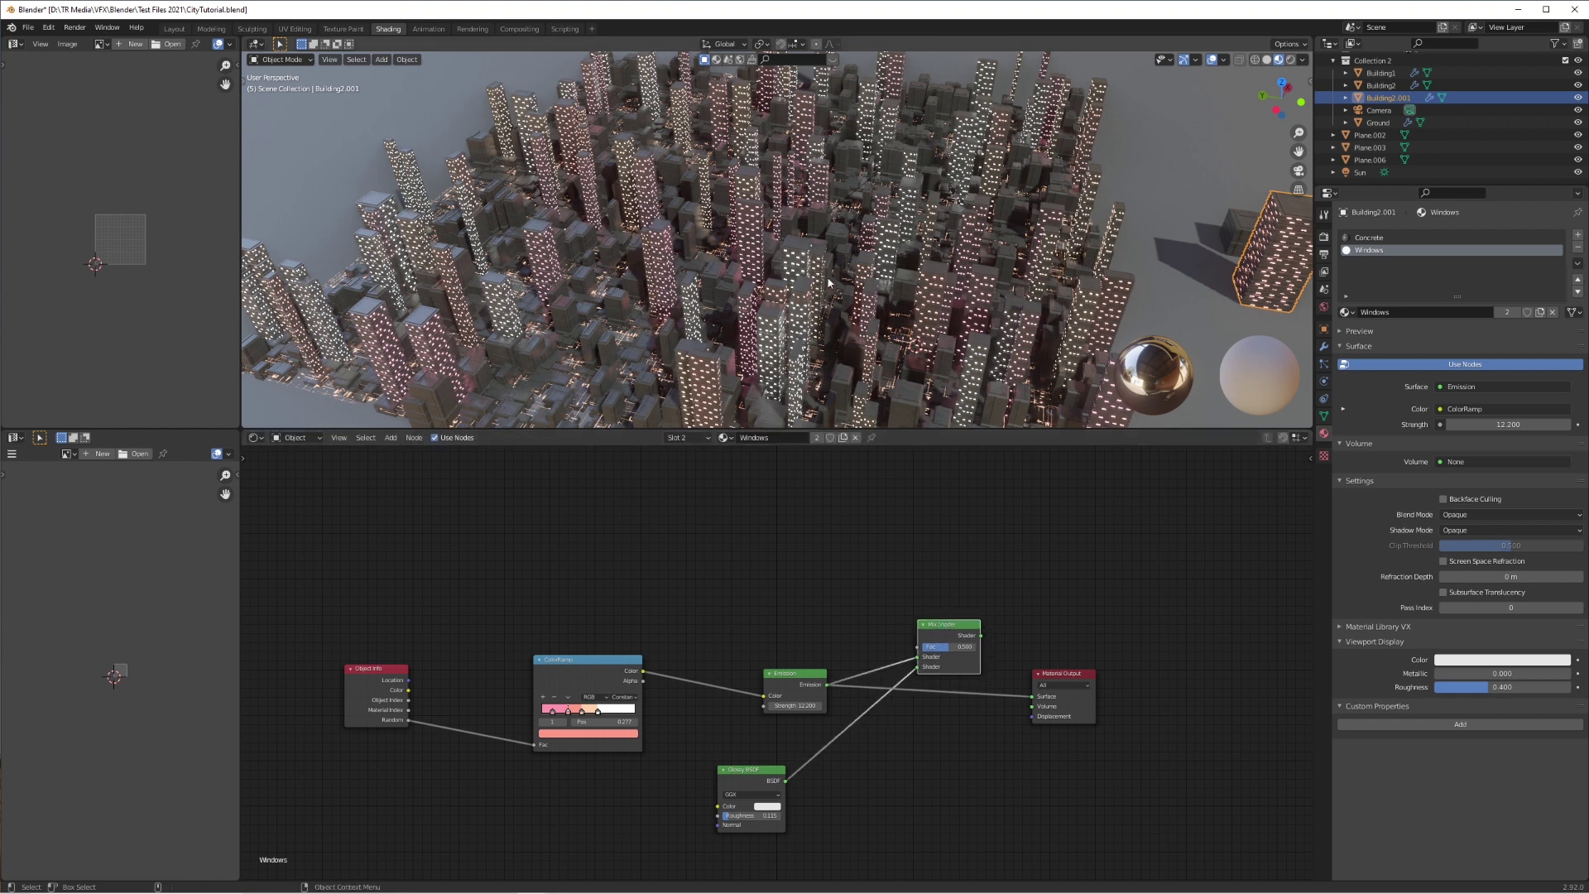
pyautogui.scroll(-3, 828, 282)
# Connect Object Info's Random to the Mix Shader's Fac, route the Mix Shader to the Material Output, and place the Glossy BSDF below Emission
pyautogui.moveTo(389, 703); pyautogui.dragTo(1032, 696)
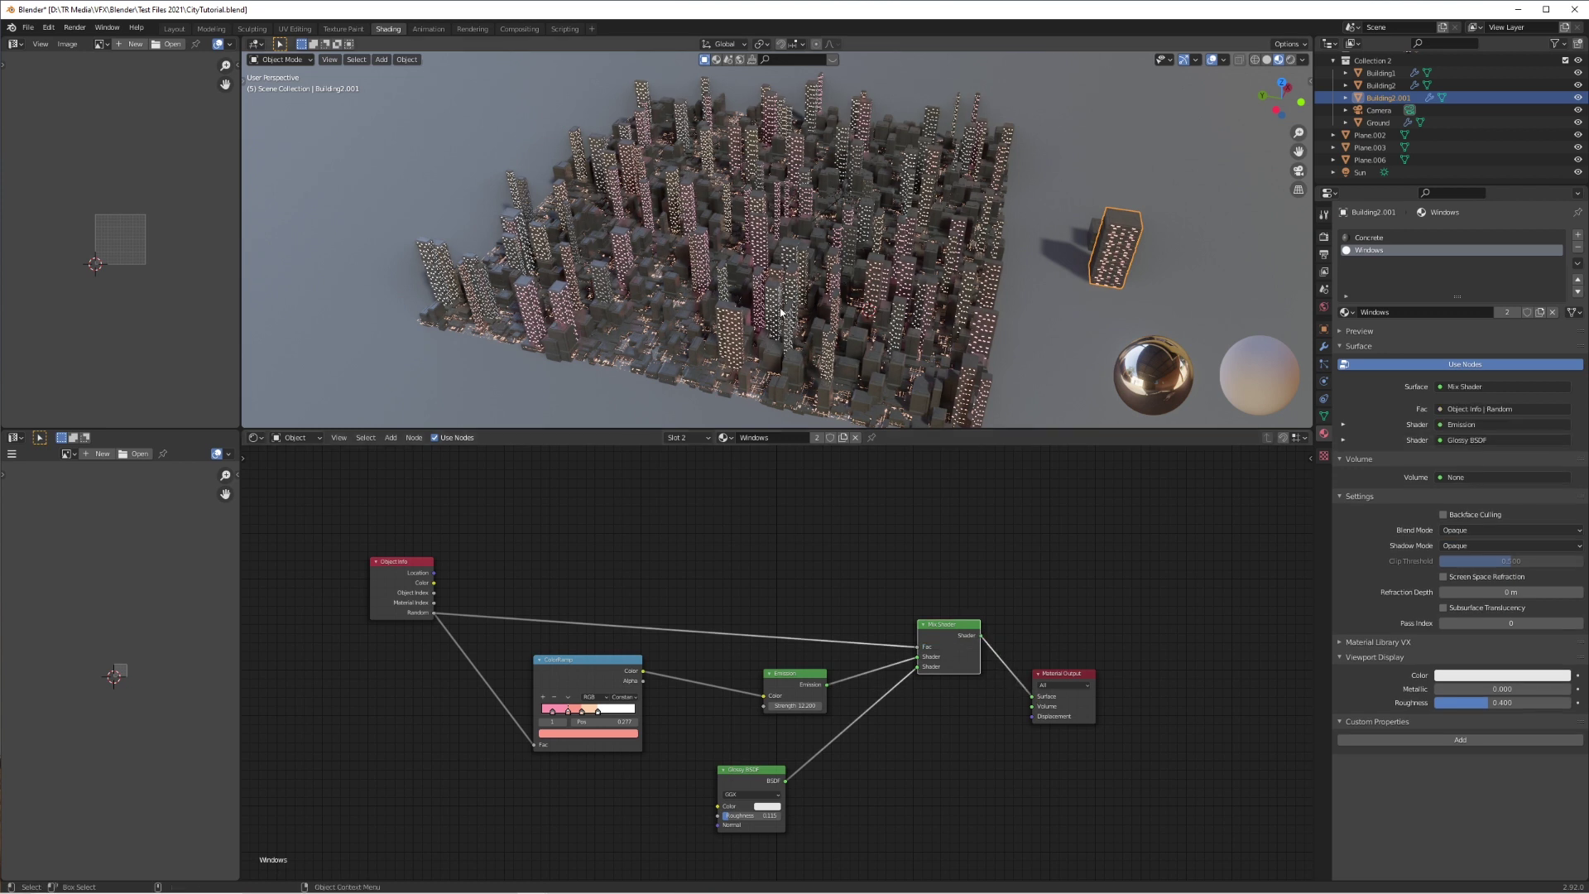
pyautogui.scroll(3, 787, 309)
pyautogui.moveTo(787, 308); pyautogui.dragTo(836, 298, button='middle')
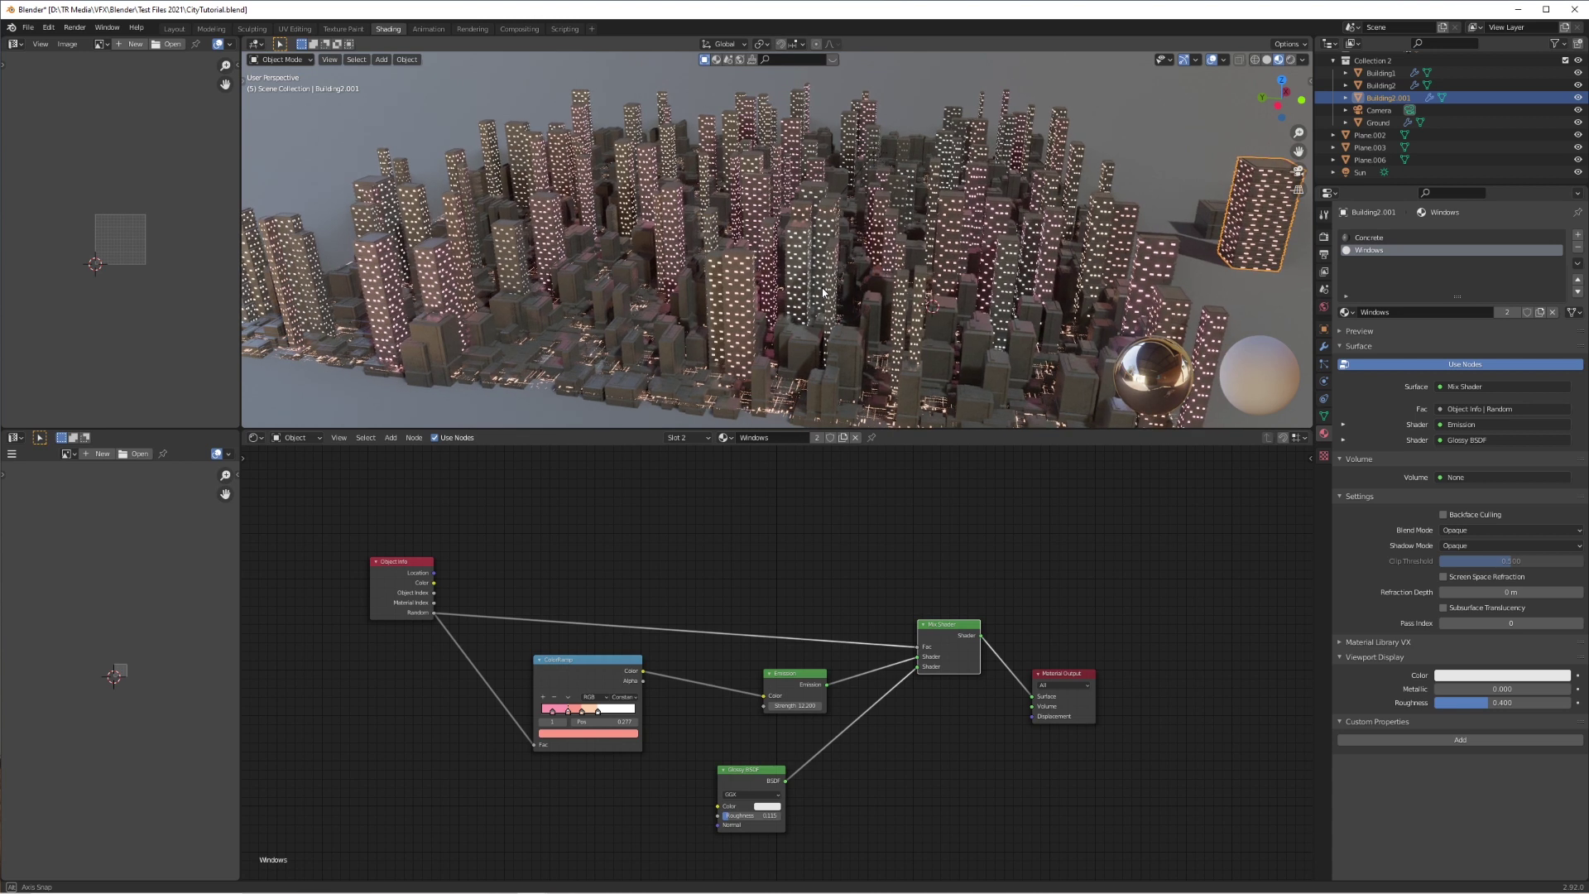
pyautogui.moveTo(747, 776); pyautogui.dragTo(791, 756)
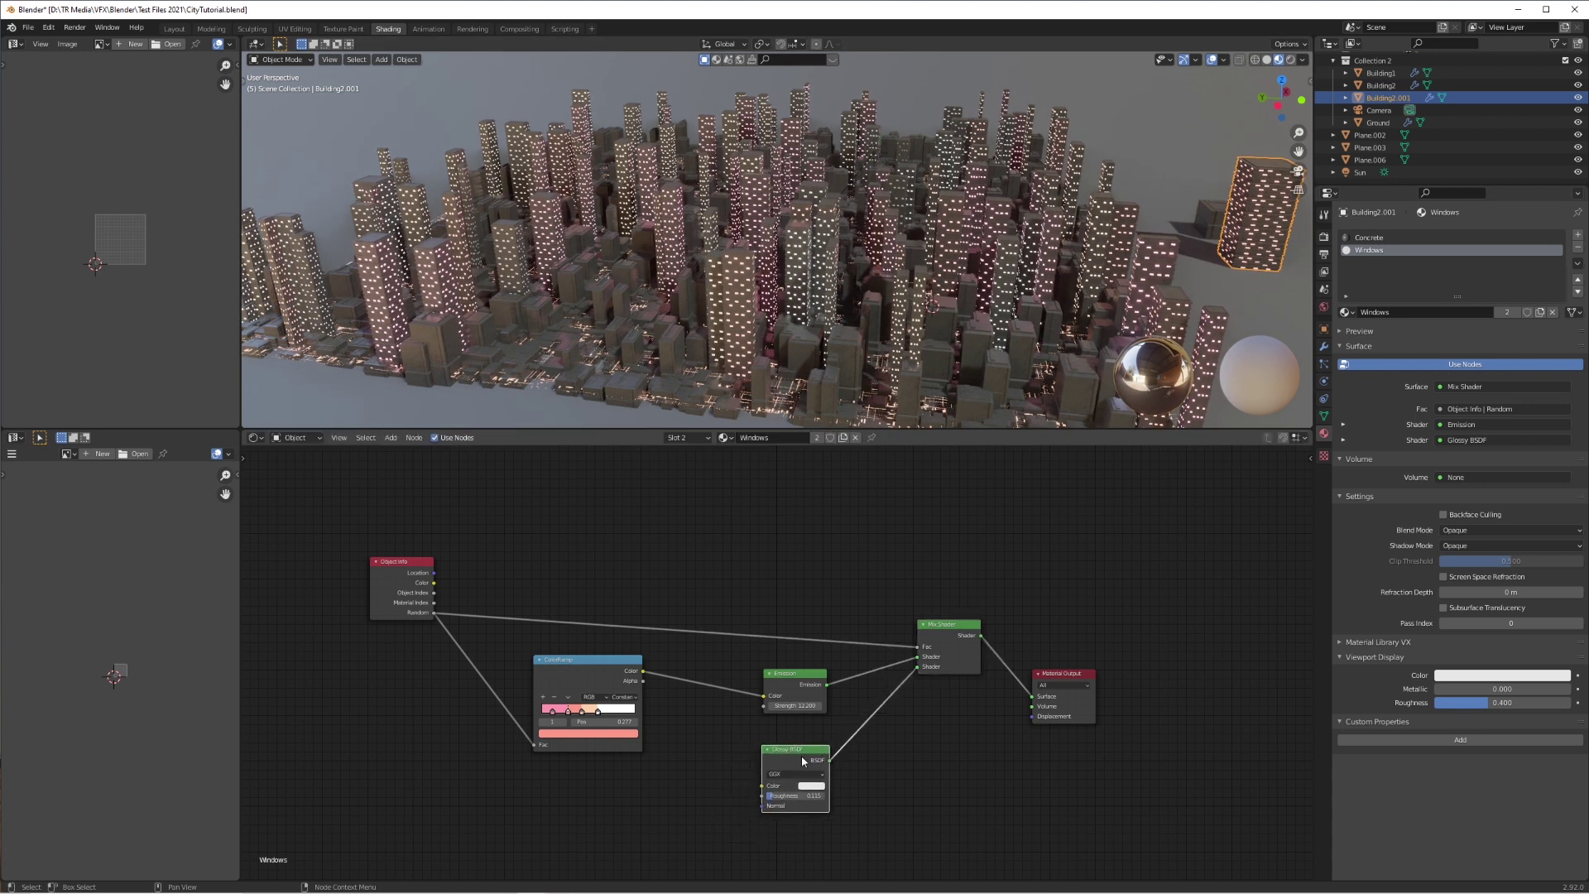
# Examine the mixed emissive and glossy windows up close on the separate tower and across the city
pyautogui.scroll(3, 821, 242)
pyautogui.scroll(2, 822, 241)
pyautogui.scroll(-4, 821, 241)
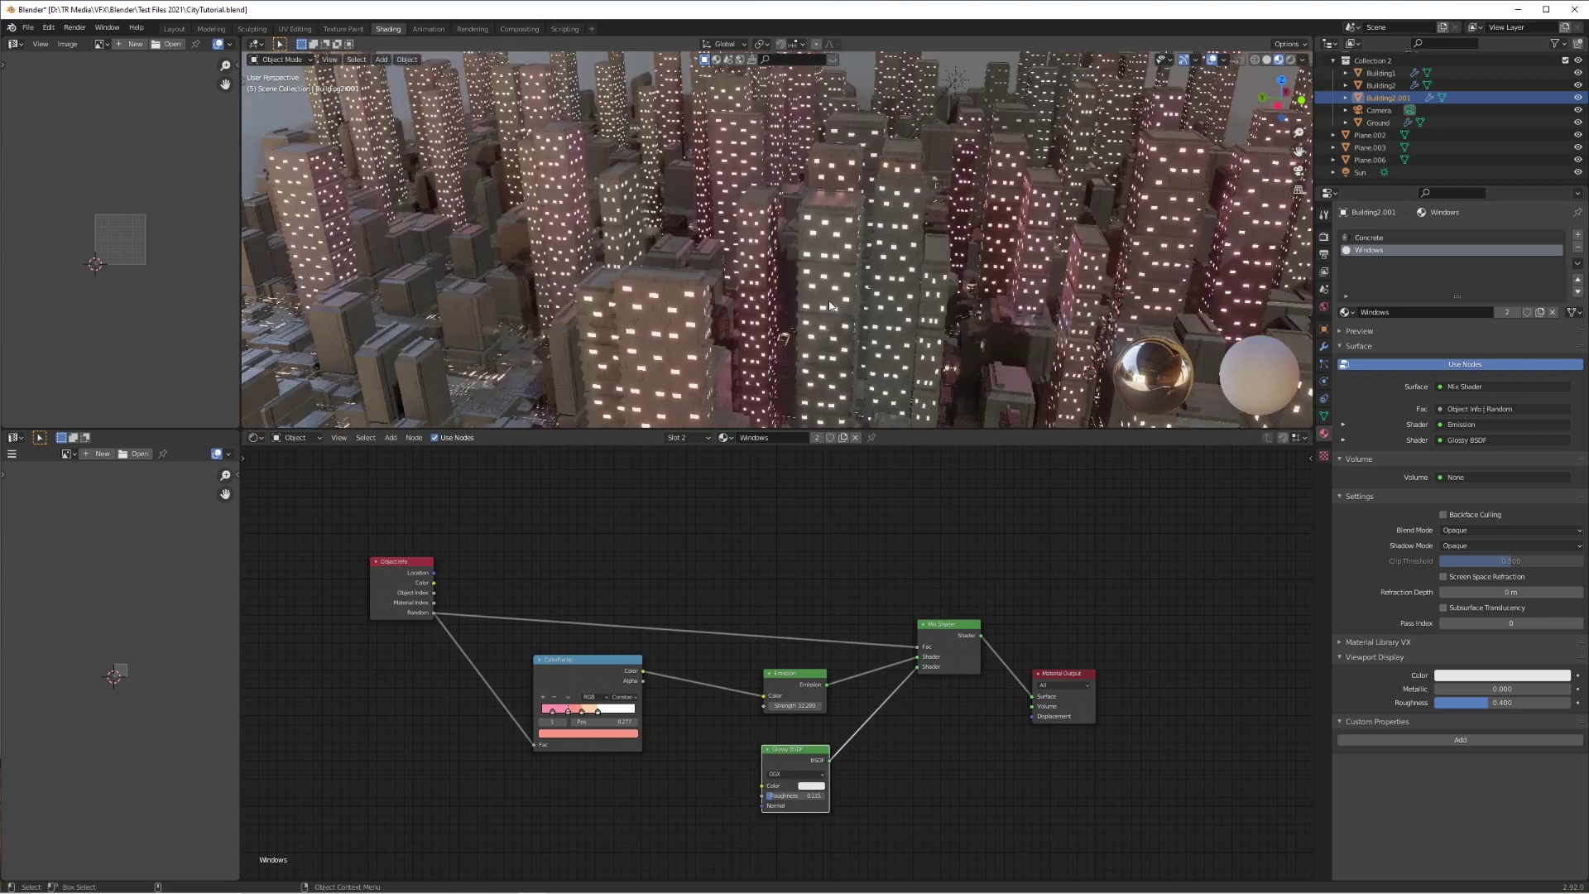
pyautogui.scroll(-1, 985, 556)
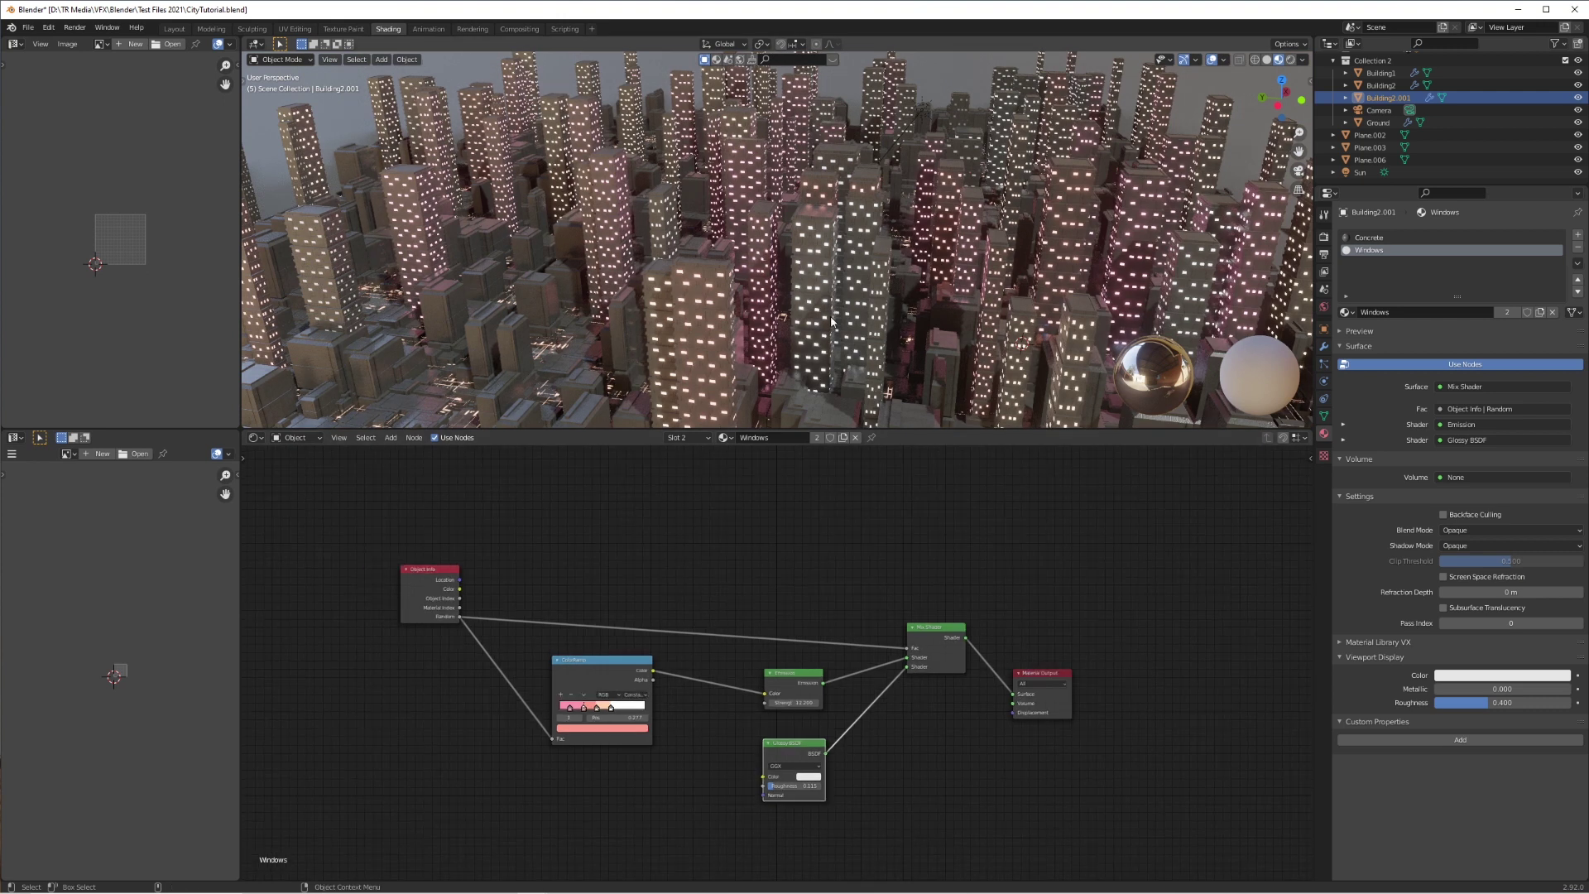
pyautogui.scroll(-5, 1034, 283)
pyautogui.scroll(8, 1163, 199)
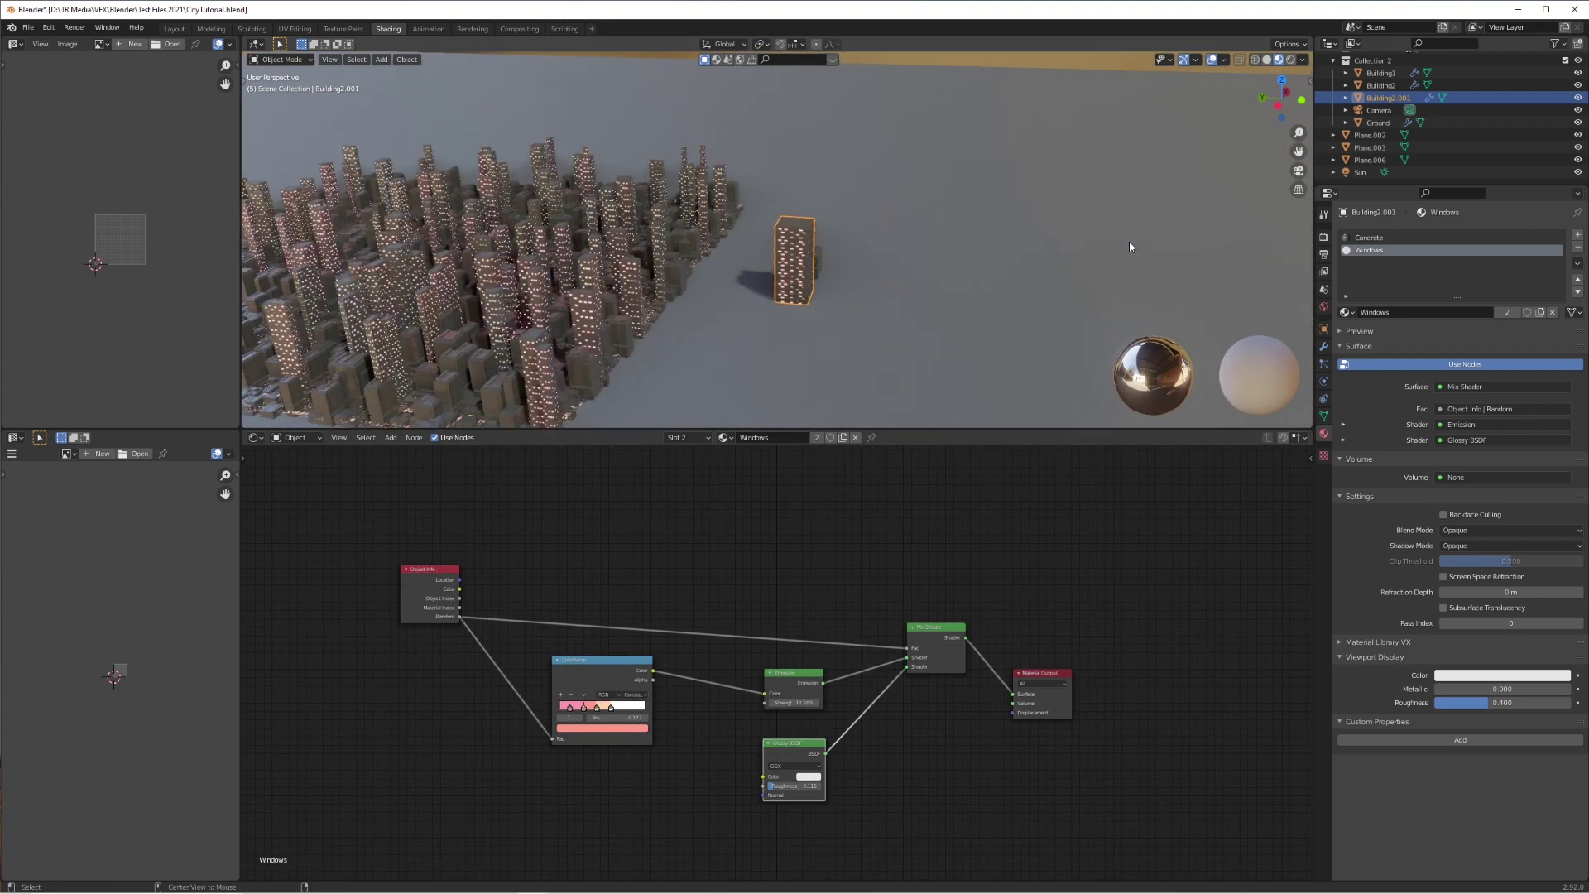
pyautogui.moveTo(880, 355); pyautogui.dragTo(723, 181, button='middle')
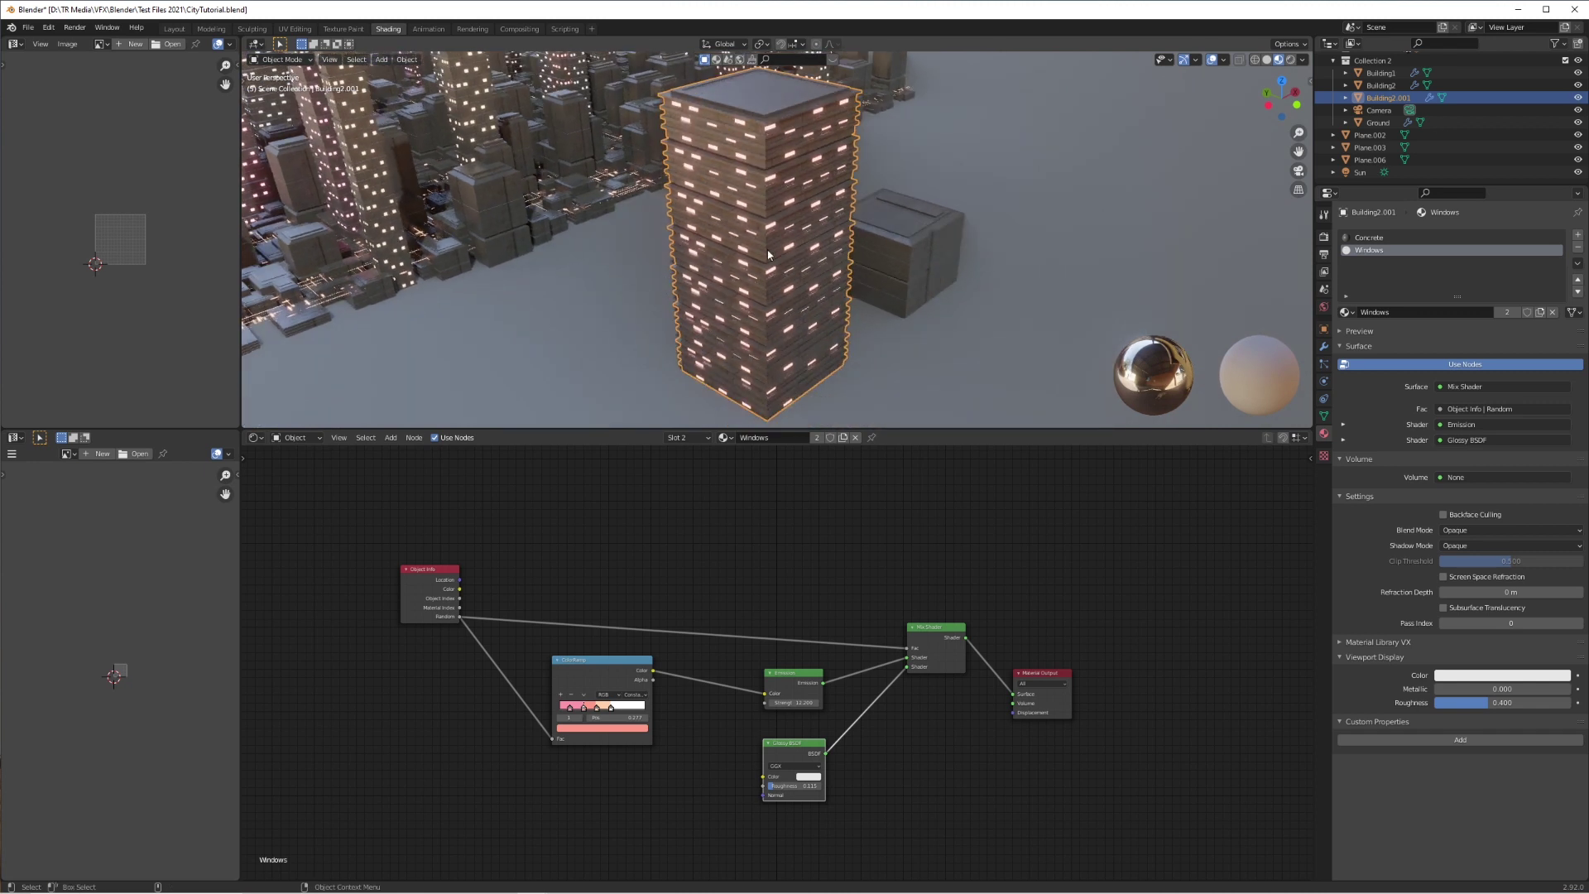
pyautogui.scroll(-3, 752, 275)
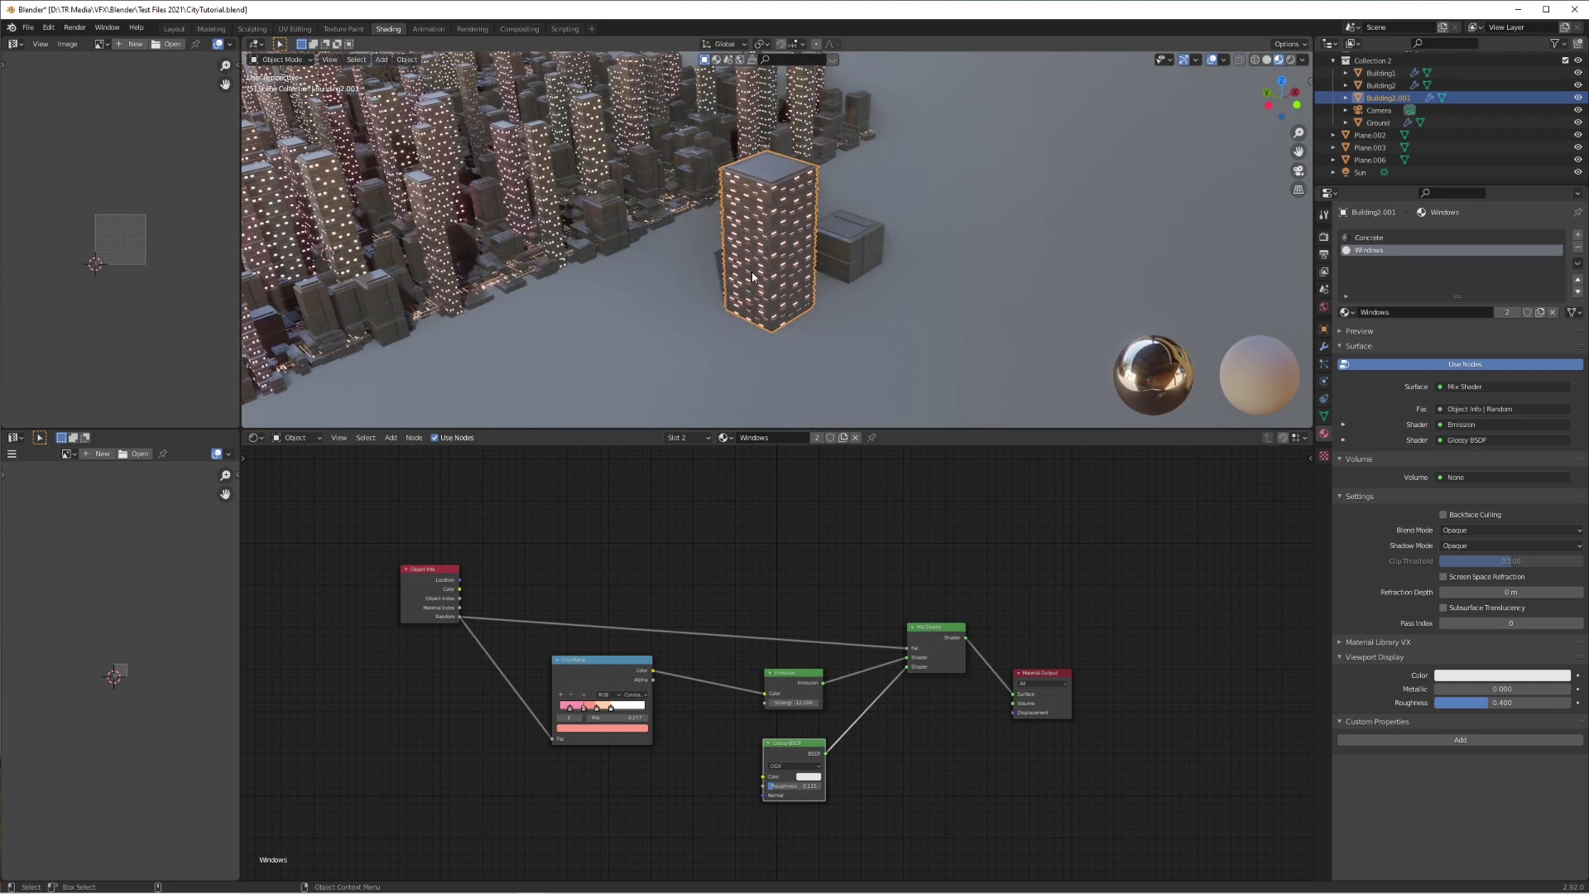
pyautogui.scroll(-2, 748, 252)
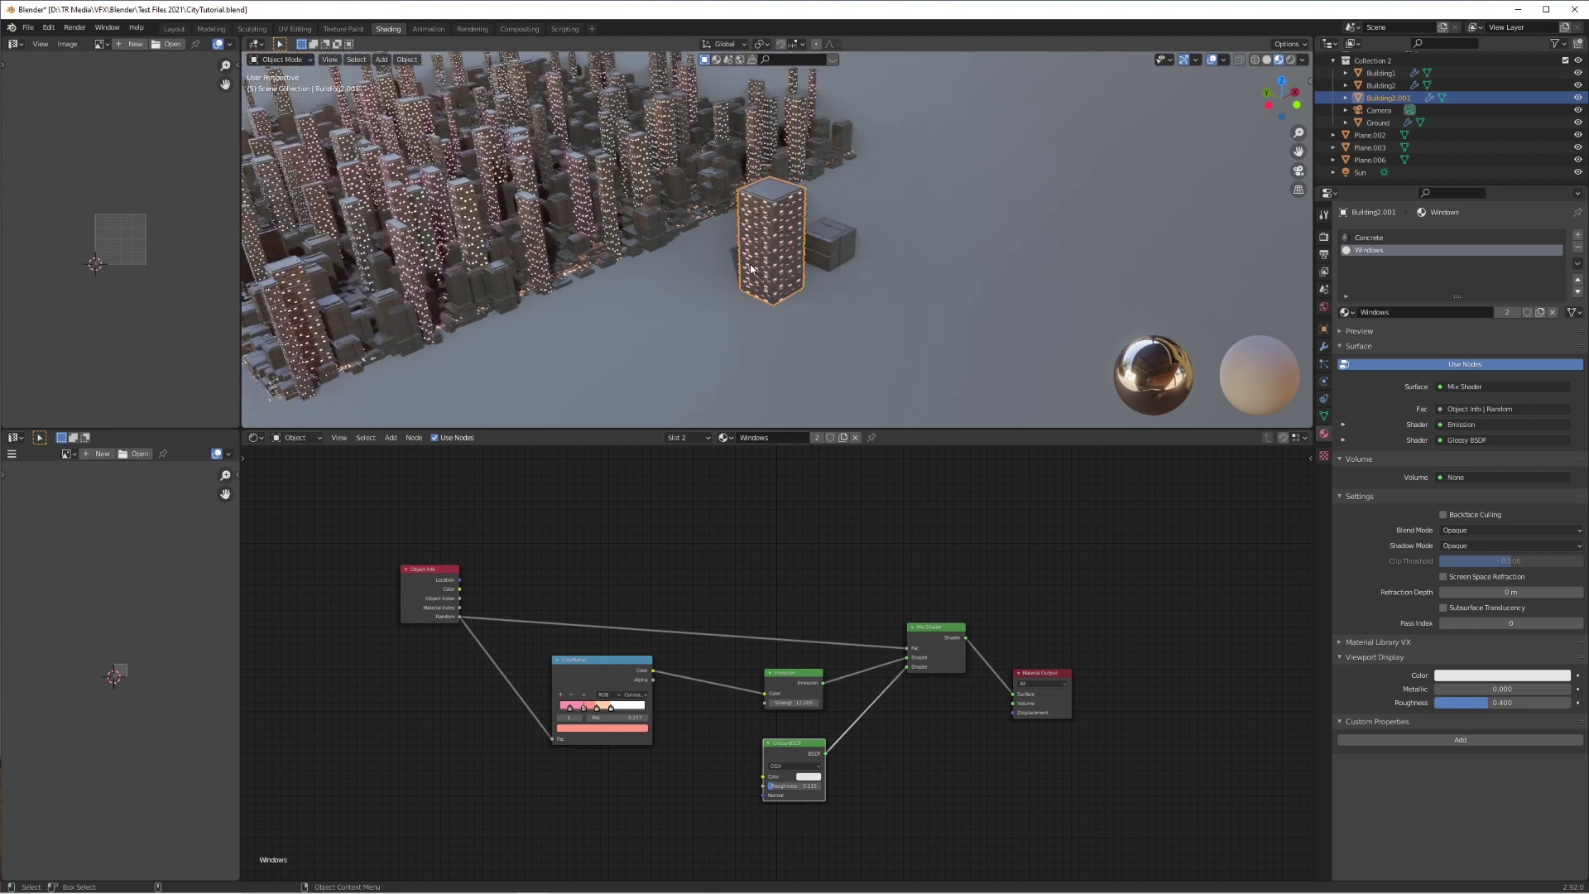
pyautogui.keyDown('shift'); pyautogui.moveTo(331, 145); pyautogui.dragTo(777, 159, button='middle'); pyautogui.keyUp('shift')
pyautogui.scroll(3, 683, 174)
# Add a second ColorRamp node above the Emission and Mix Shader nodes
pyautogui.moveTo(458, 578); pyautogui.dragTo(458, 599)
pyautogui.hotkey('shift', 'a')
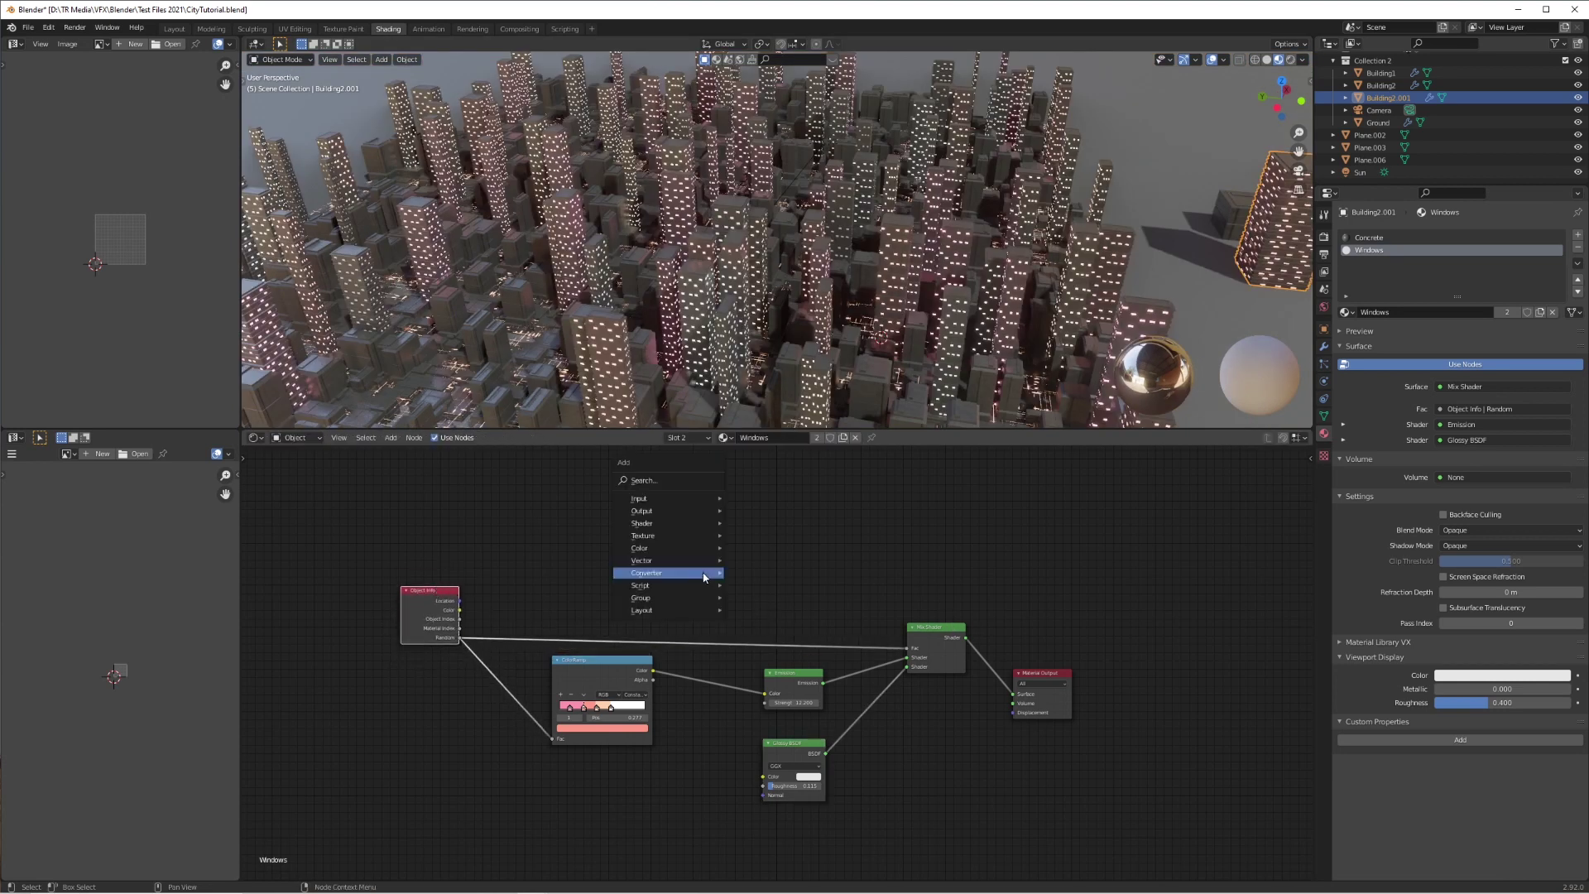
pyautogui.moveTo(683, 570)
pyautogui.click(765, 604)
pyautogui.click(714, 494)
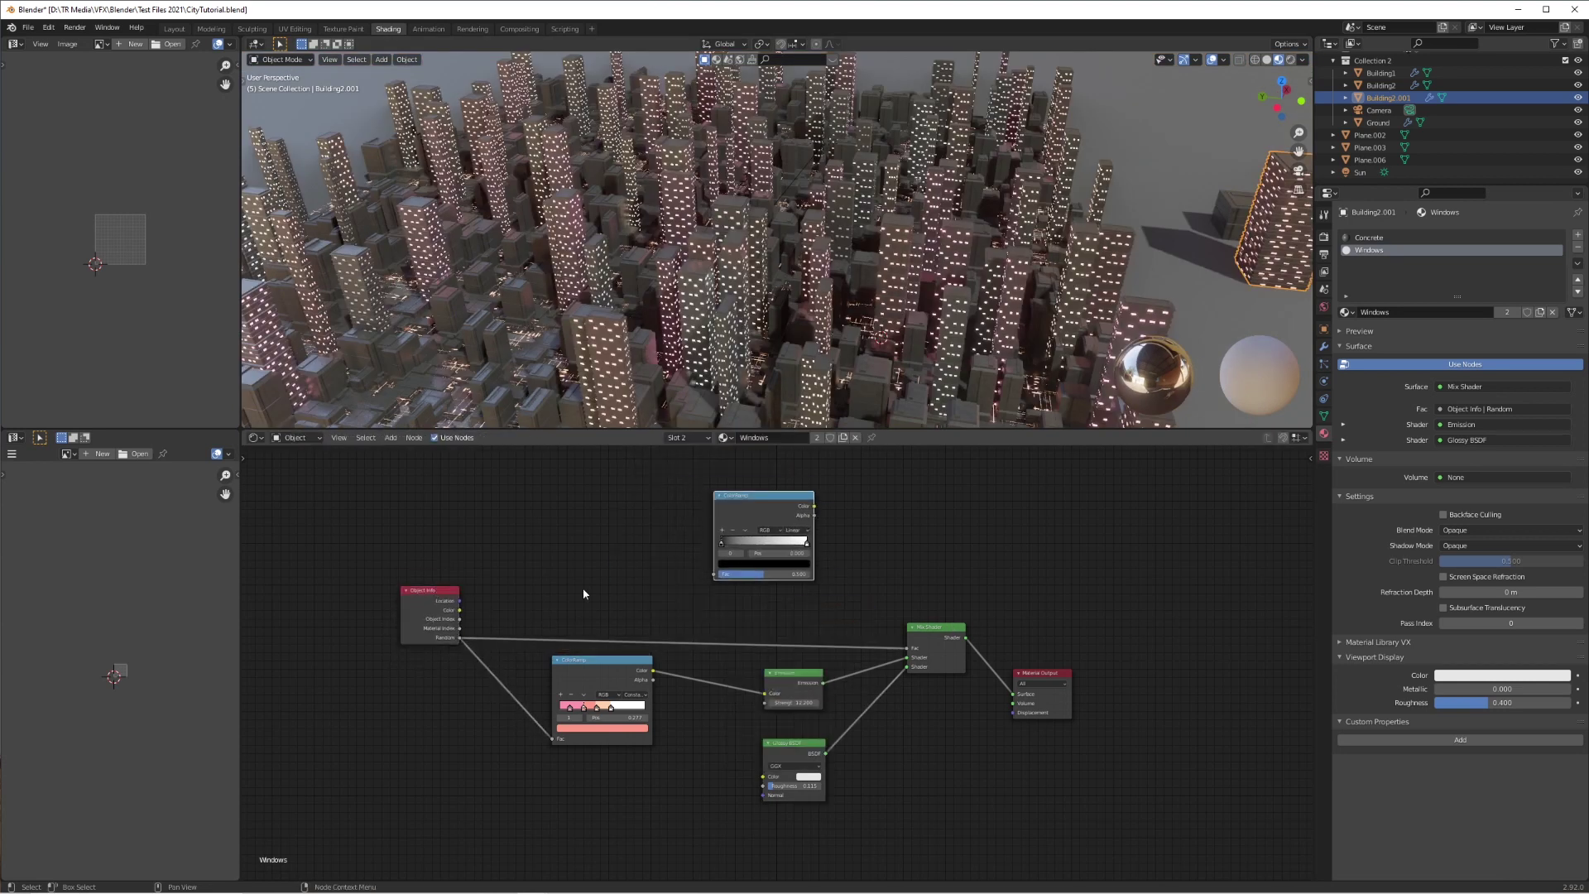
pyautogui.moveTo(810, 494); pyautogui.dragTo(871, 491)
# Add a Math node before the new ColorRamp and set its operation to Multiply Add
pyautogui.hotkey('shift', 'a')
pyautogui.moveTo(619, 536)
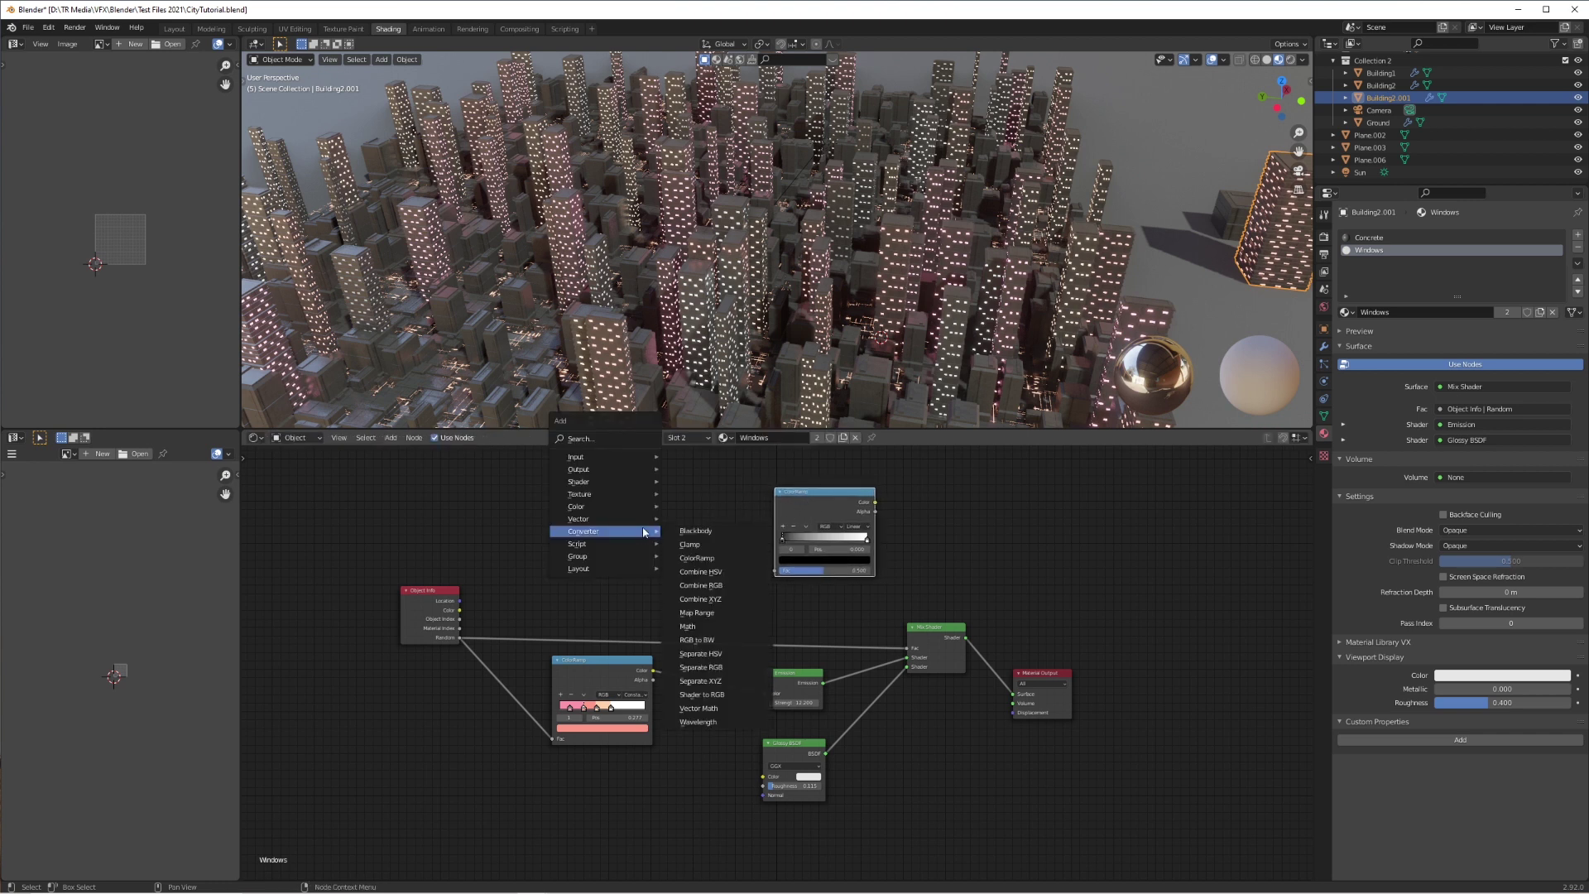
pyautogui.click(707, 626)
pyautogui.click(647, 514)
pyautogui.scroll(2, 661, 523)
pyautogui.moveTo(662, 523); pyautogui.dragTo(669, 571, button='middle')
pyautogui.click(670, 569)
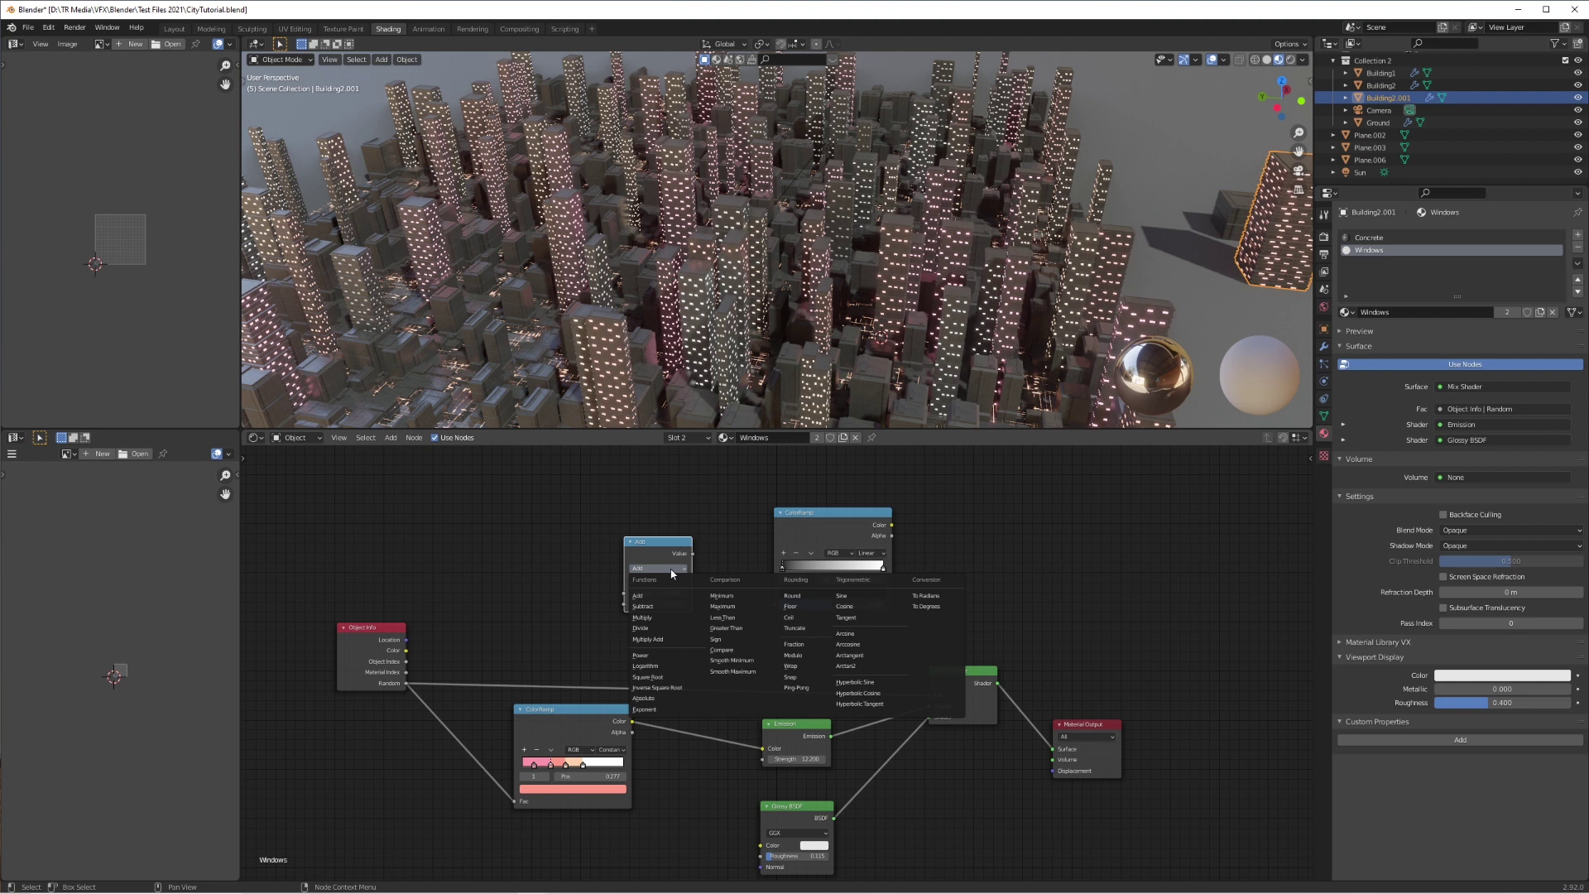
pyautogui.click(662, 640)
# Link Multiply Add through the new ColorRamp to the Mix Shader's Fac, adjusting the Multiplier and moving the black stop toward white
pyautogui.moveTo(711, 547); pyautogui.dragTo(774, 610)
pyautogui.moveTo(839, 541); pyautogui.dragTo(930, 695)
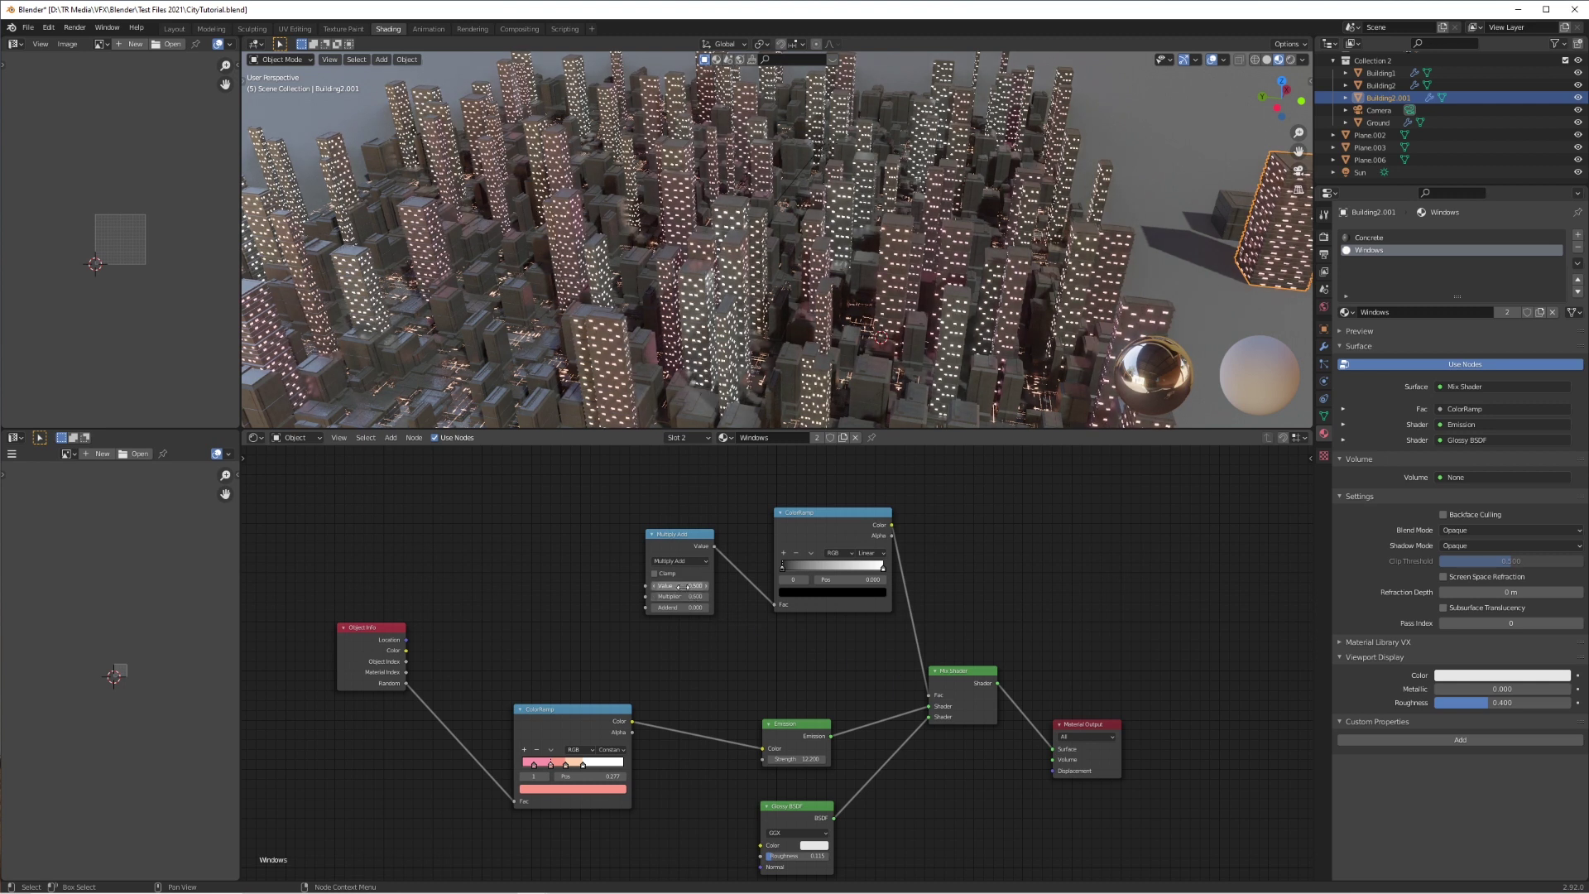
pyautogui.moveTo(680, 595)
pyautogui.mouseDown()
pyautogui.moveTo(807, 595)
pyautogui.moveTo(629, 606)
pyautogui.moveTo(744, 596)
pyautogui.moveTo(692, 596)
pyautogui.mouseUp()
pyautogui.moveTo(780, 569); pyautogui.dragTo(872, 569)
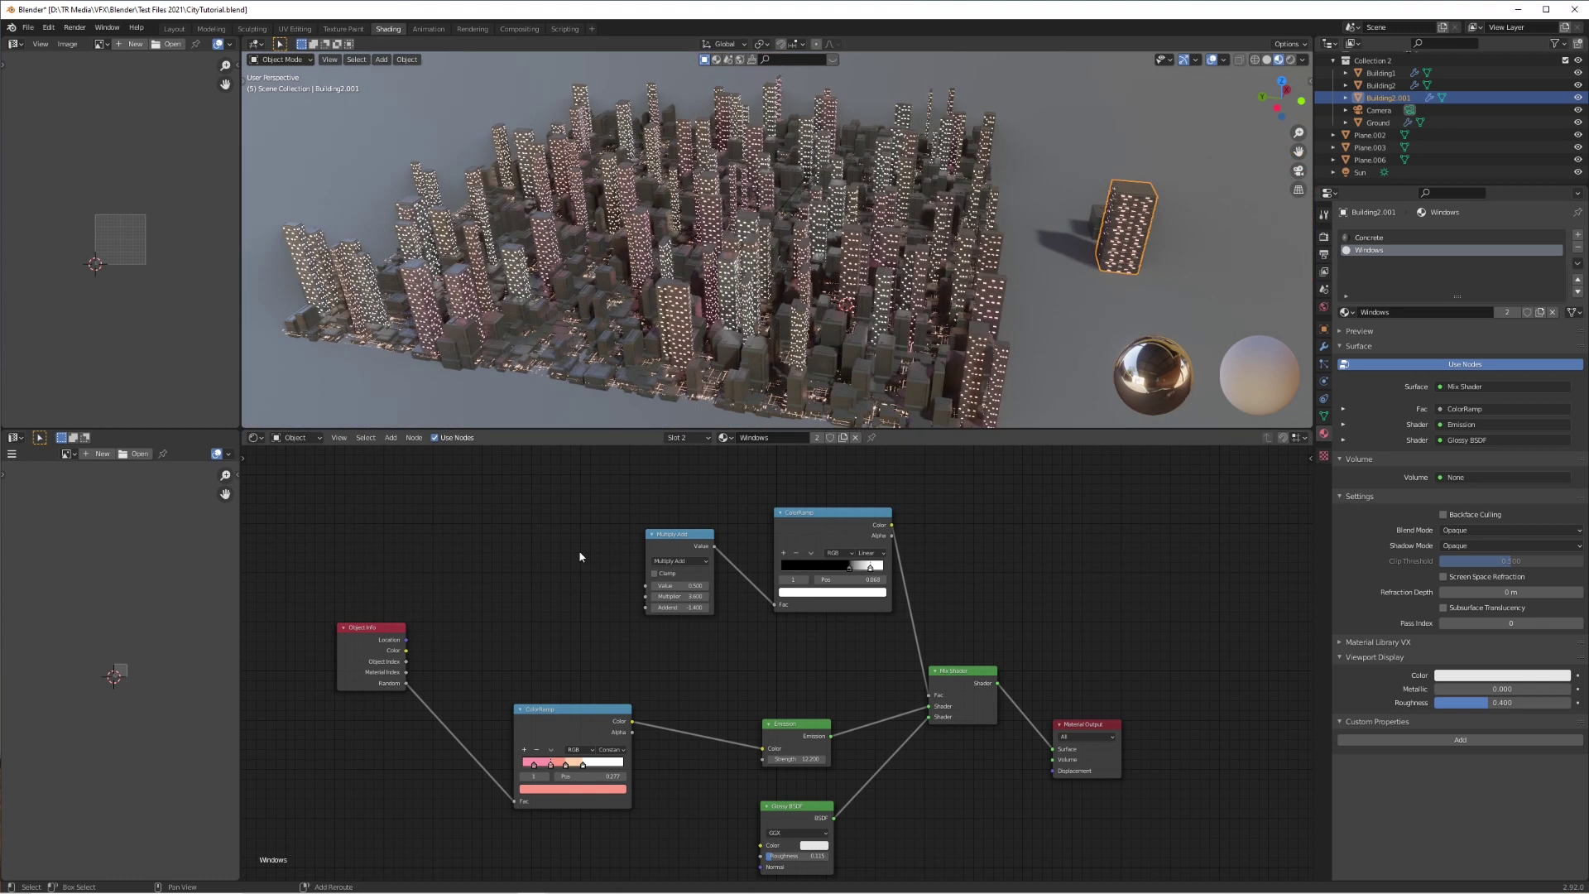
# Add a Noise Texture node and connect its Fac output to the Multiply Add node's Value
pyautogui.hotkey('shift', 'a')
pyautogui.moveTo(571, 515)
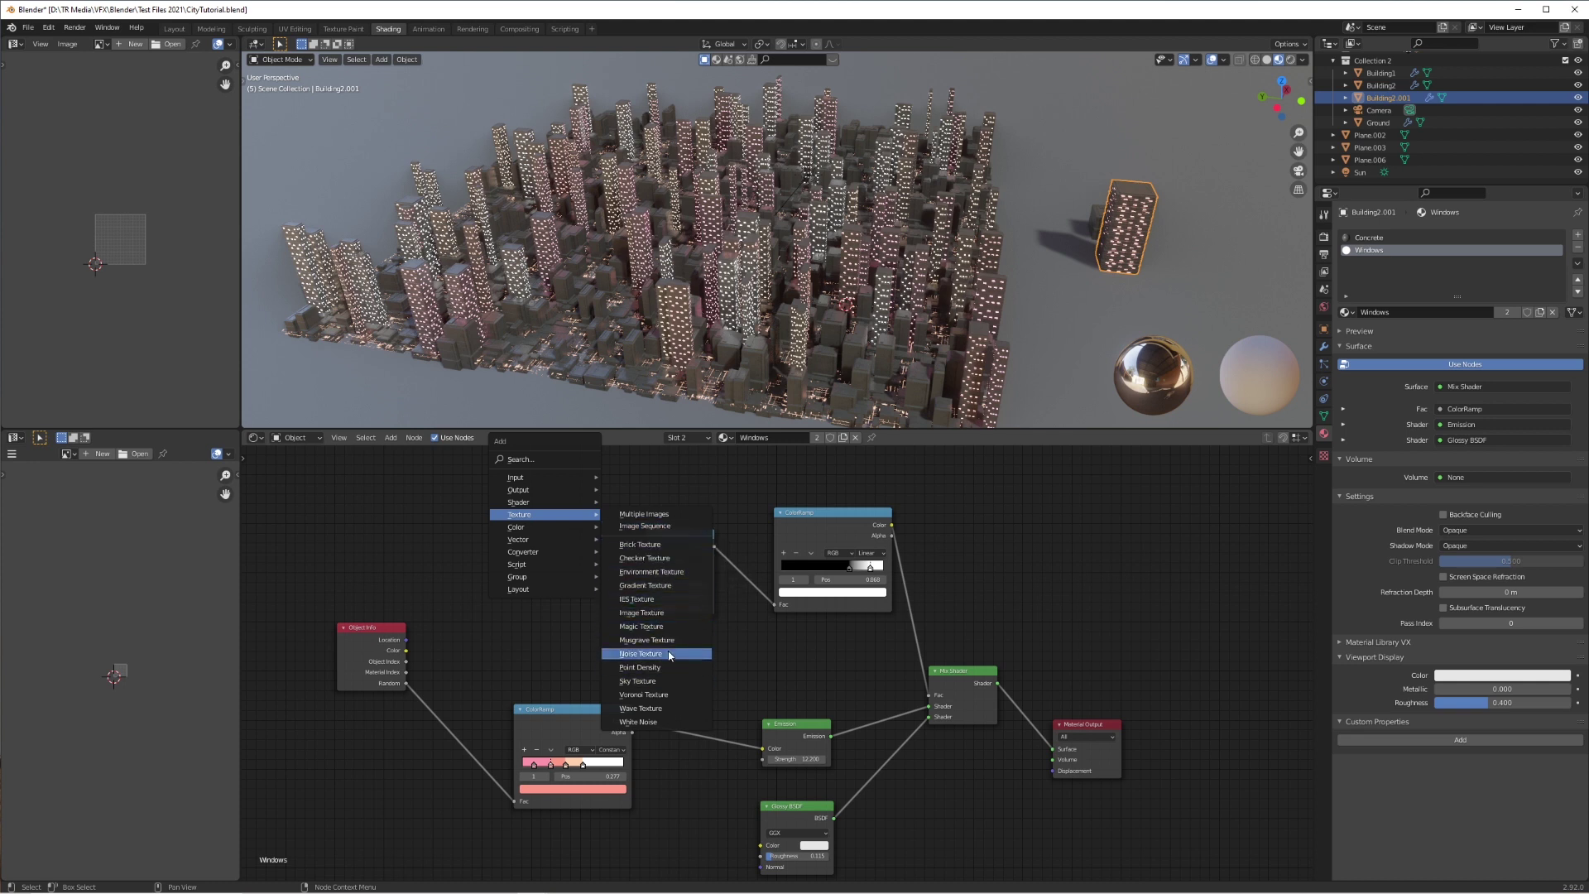
pyautogui.click(640, 653)
pyautogui.moveTo(593, 525); pyautogui.dragTo(648, 591)
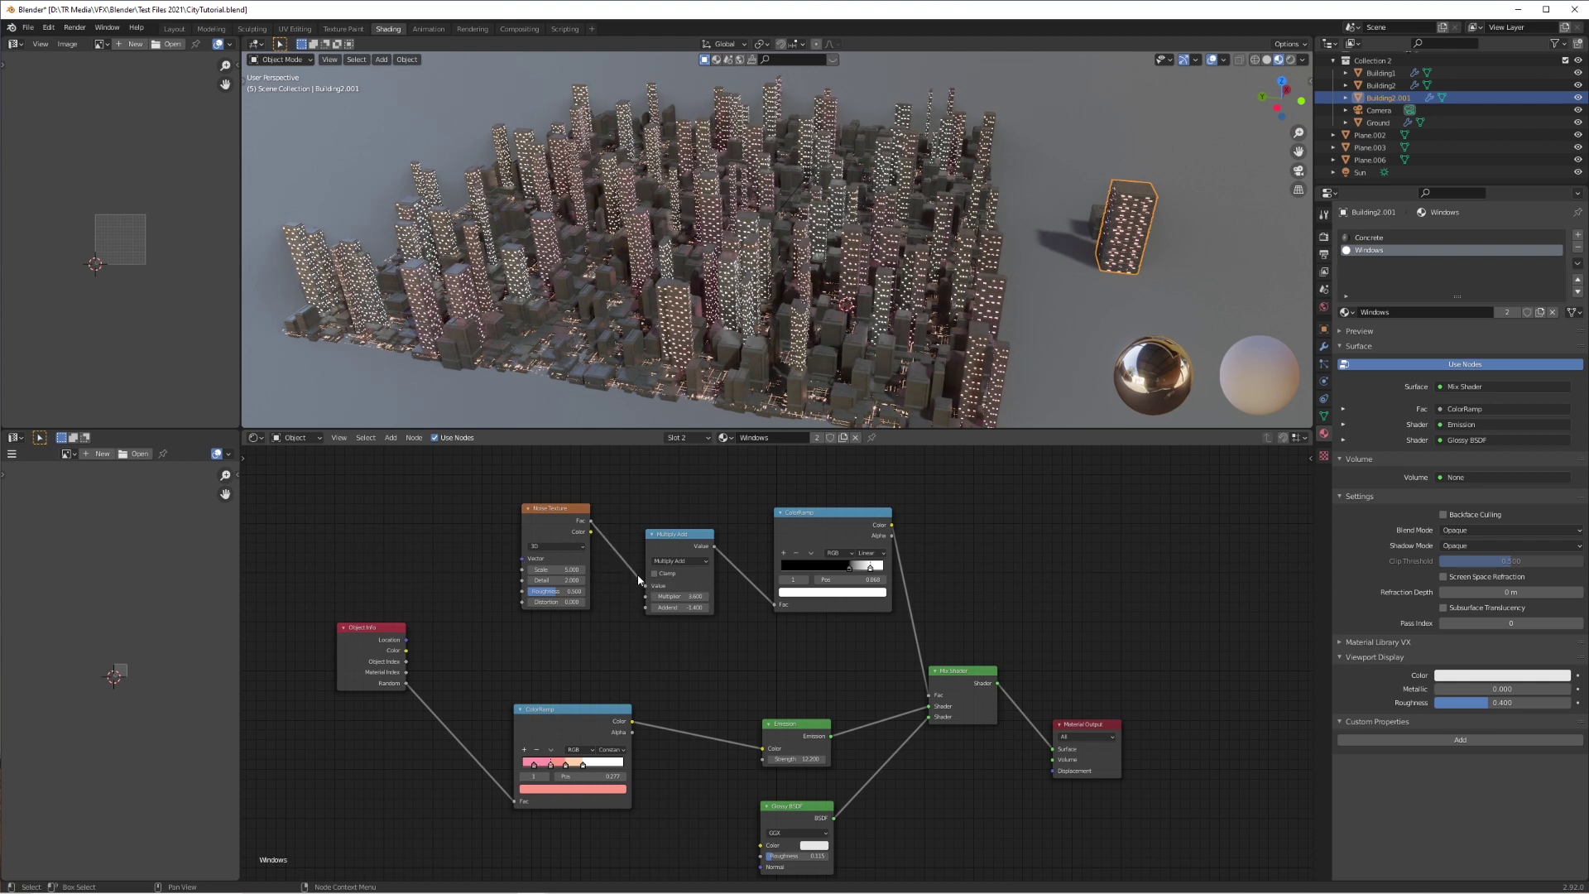
# Lower the Noise Texture's Scale and raise the Multiply Add's Multiplier, checking the lit windows on the separate tower
pyautogui.moveTo(562, 569); pyautogui.dragTo(526, 569)
pyautogui.keyDown('alt'); pyautogui.middleClick(1117, 235); pyautogui.keyUp('alt')
pyautogui.scroll(5, 887, 311)
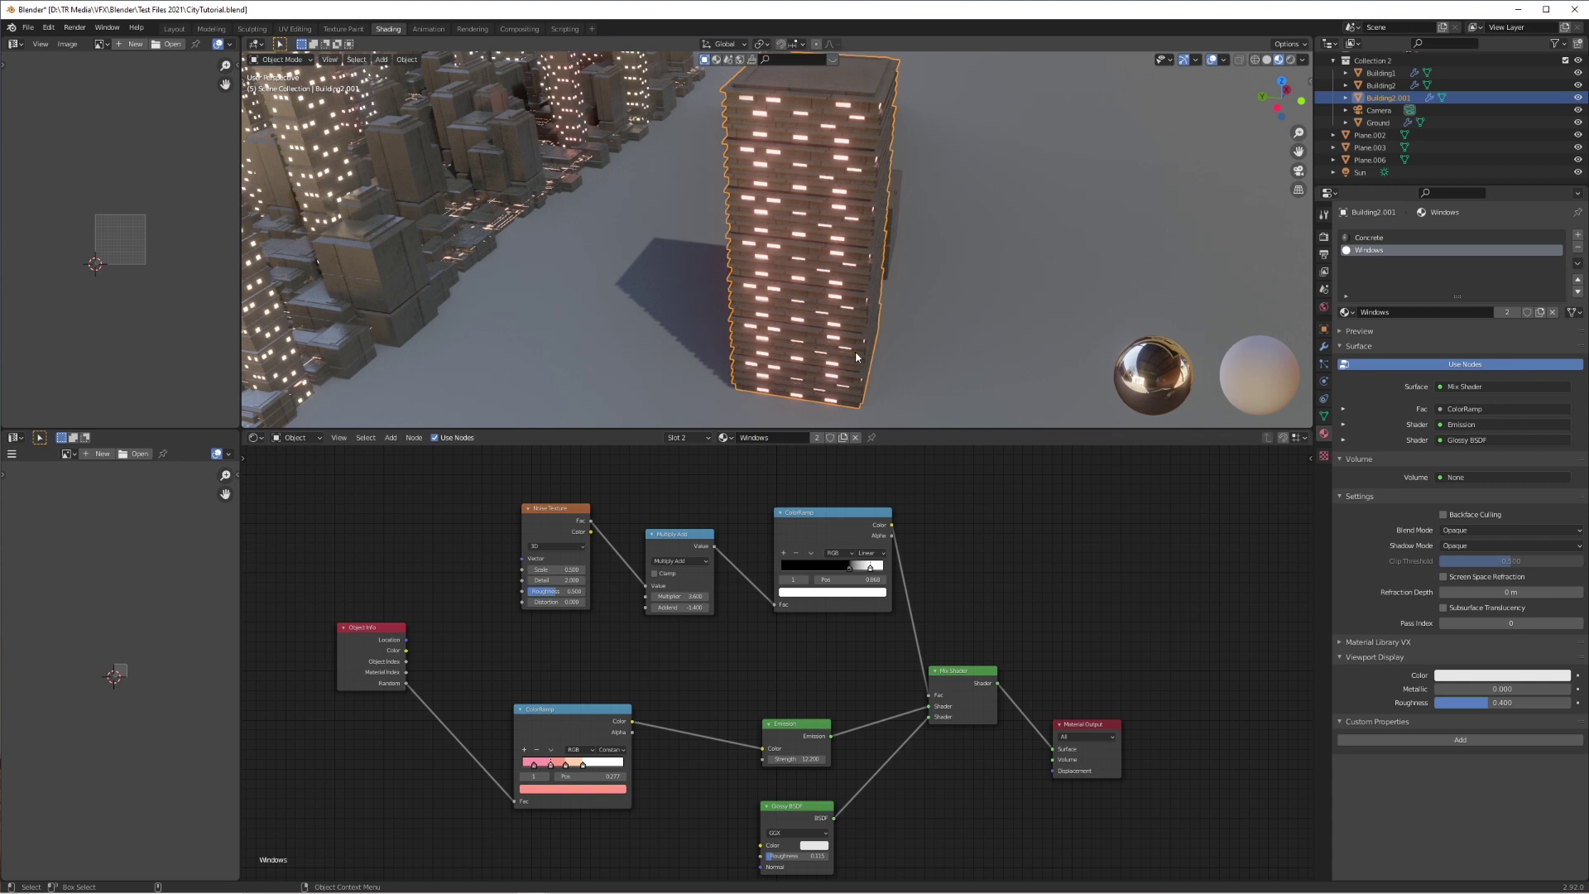
pyautogui.moveTo(668, 595); pyautogui.dragTo(678, 596)
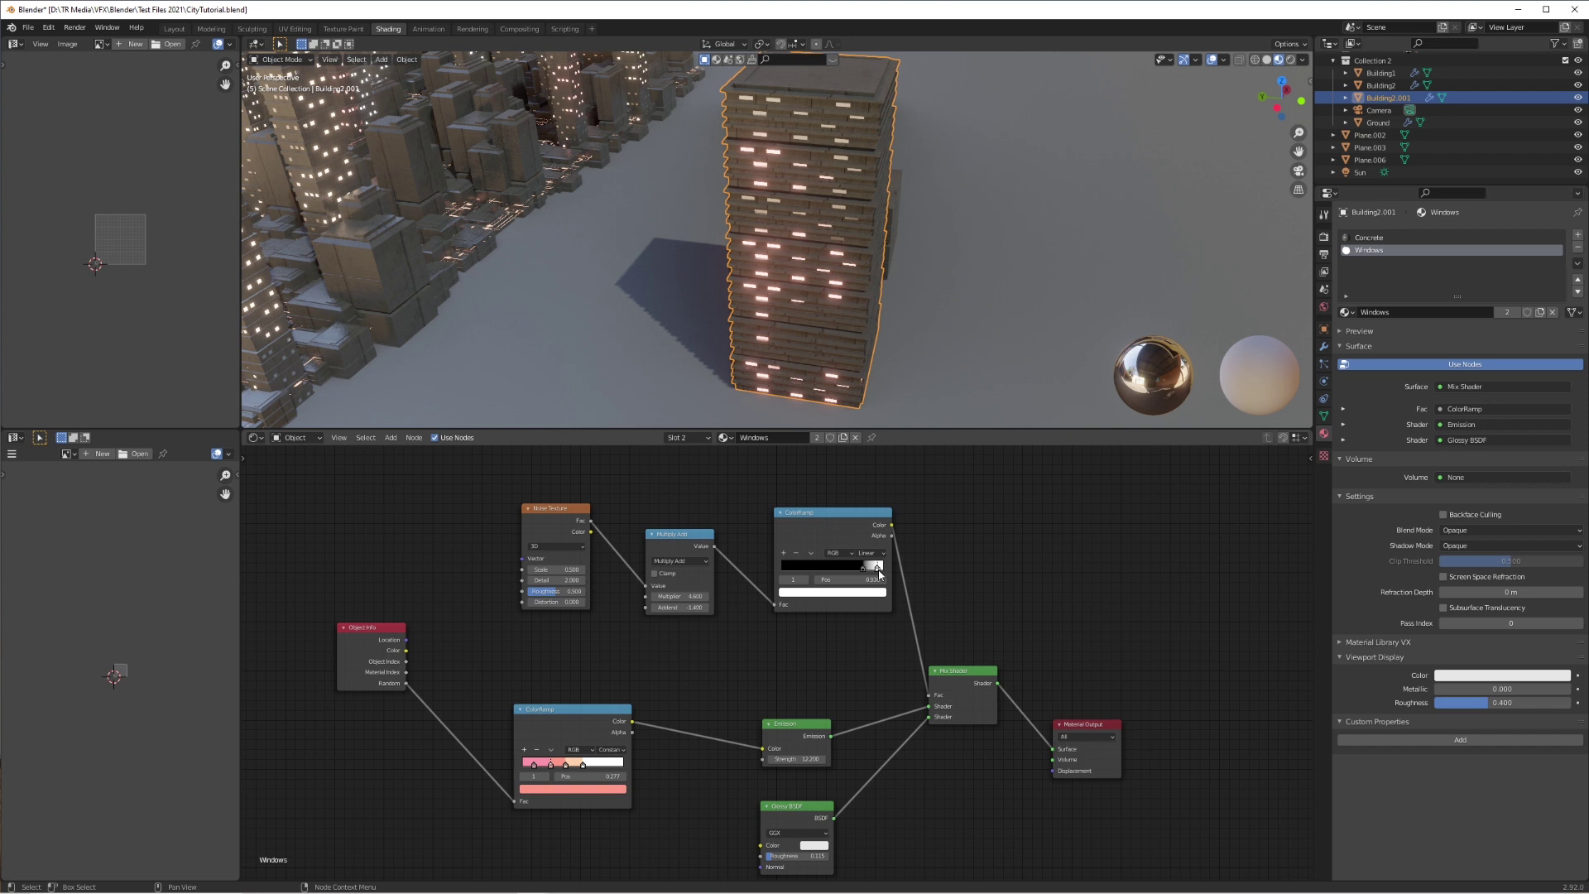
# Adjust the Multiply Add node's Addend, judging the share of lit windows across the whole city
pyautogui.scroll(-5, 717, 339)
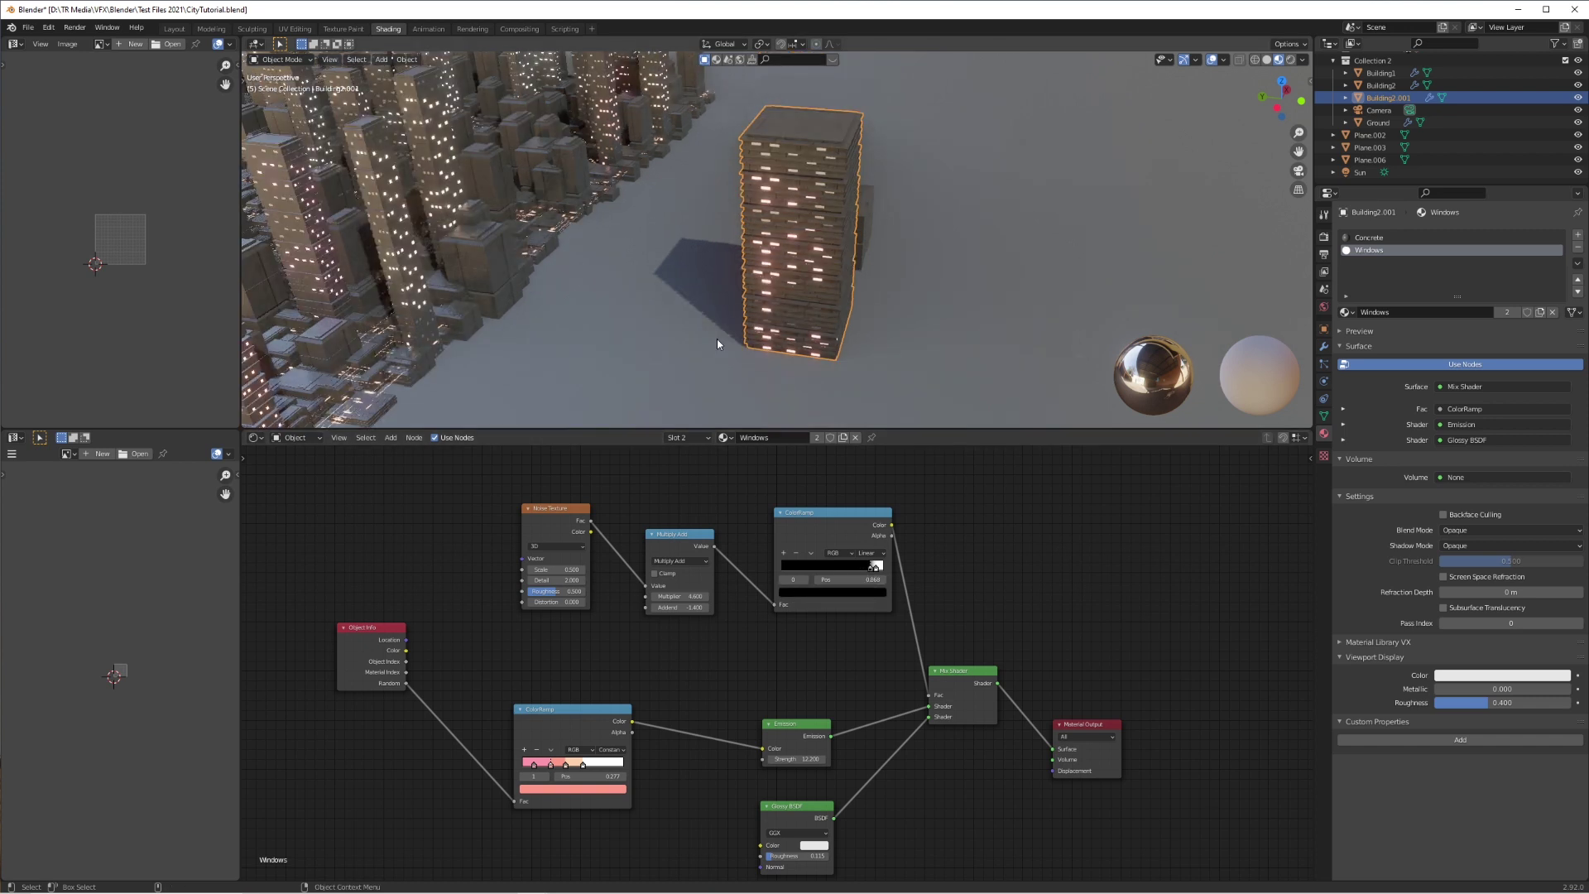
pyautogui.keyDown('alt'); pyautogui.middleClick(387, 178); pyautogui.keyUp('alt')
pyautogui.scroll(-2, 777, 312)
pyautogui.keyDown('alt'); pyautogui.middleClick(777, 311); pyautogui.keyUp('alt')
pyautogui.scroll(2, 781, 318)
pyautogui.moveTo(772, 315)
pyautogui.mouseDown(button='middle')
pyautogui.moveTo(766, 249)
pyautogui.moveTo(757, 326)
pyautogui.mouseUp(button='middle')
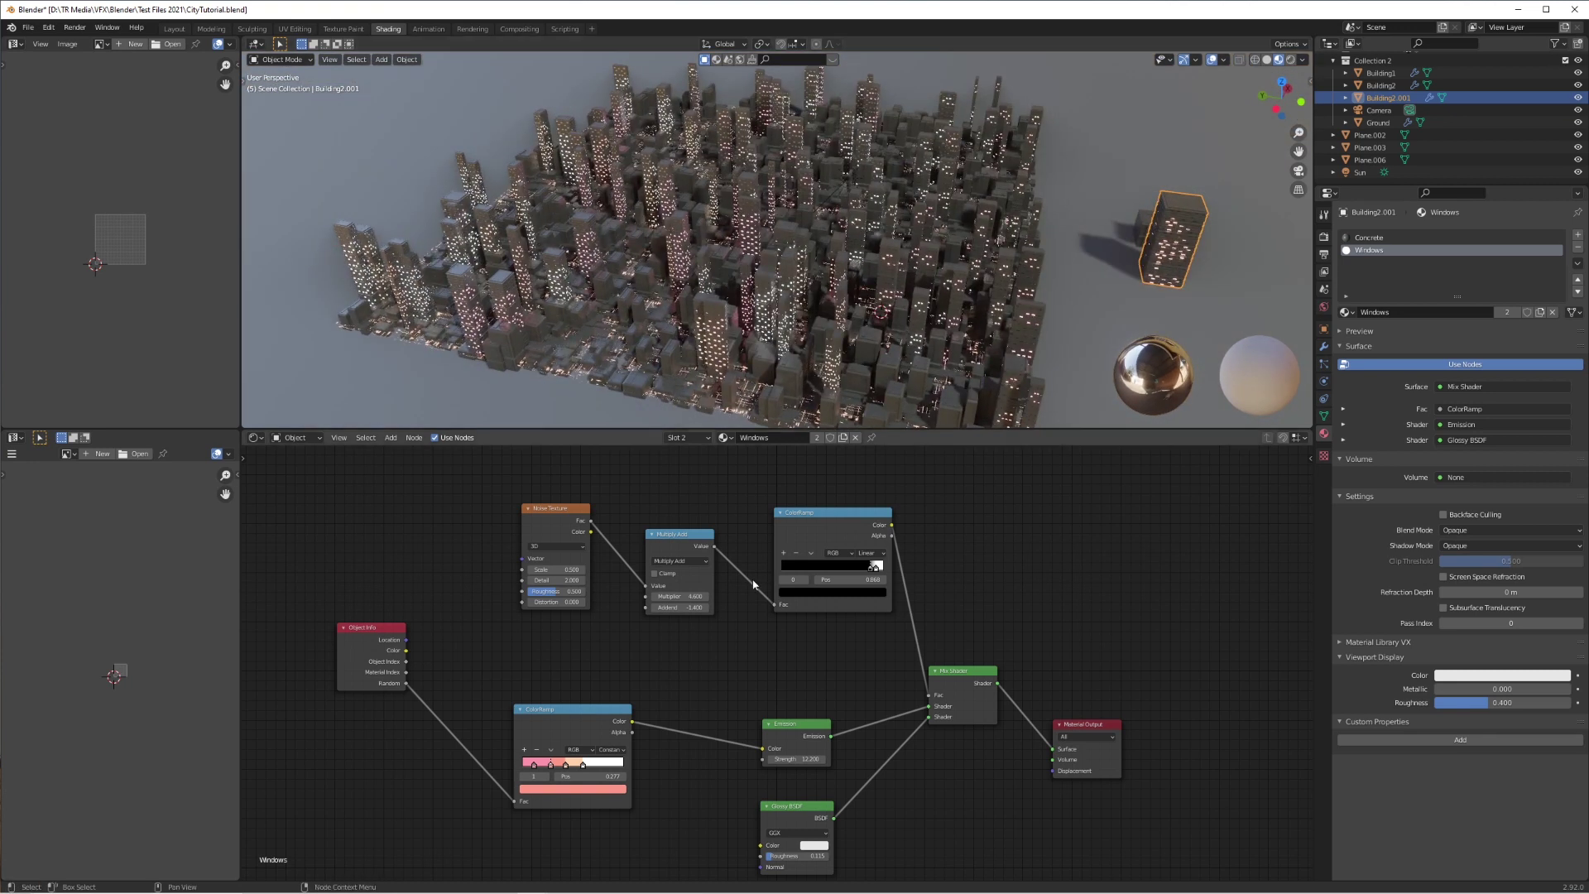
pyautogui.moveTo(678, 606); pyautogui.dragTo(629, 607)
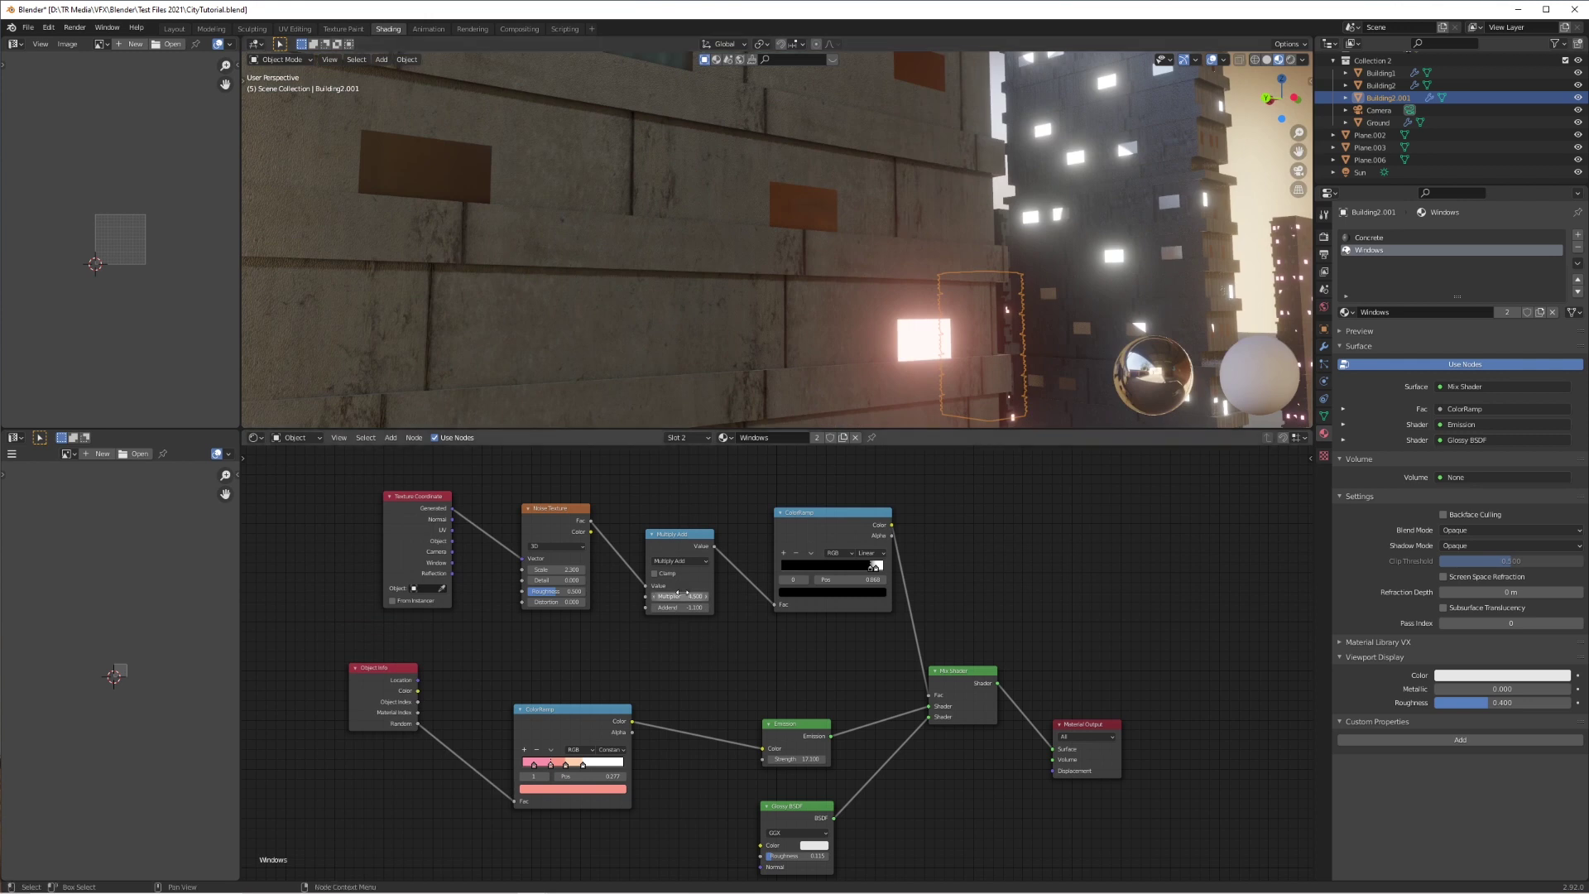
# Fine-tune the Multiply Add's Multiplier to balance glossy and glowing windows, both close up and across the city
pyautogui.moveTo(679, 596); pyautogui.dragTo(639, 595)
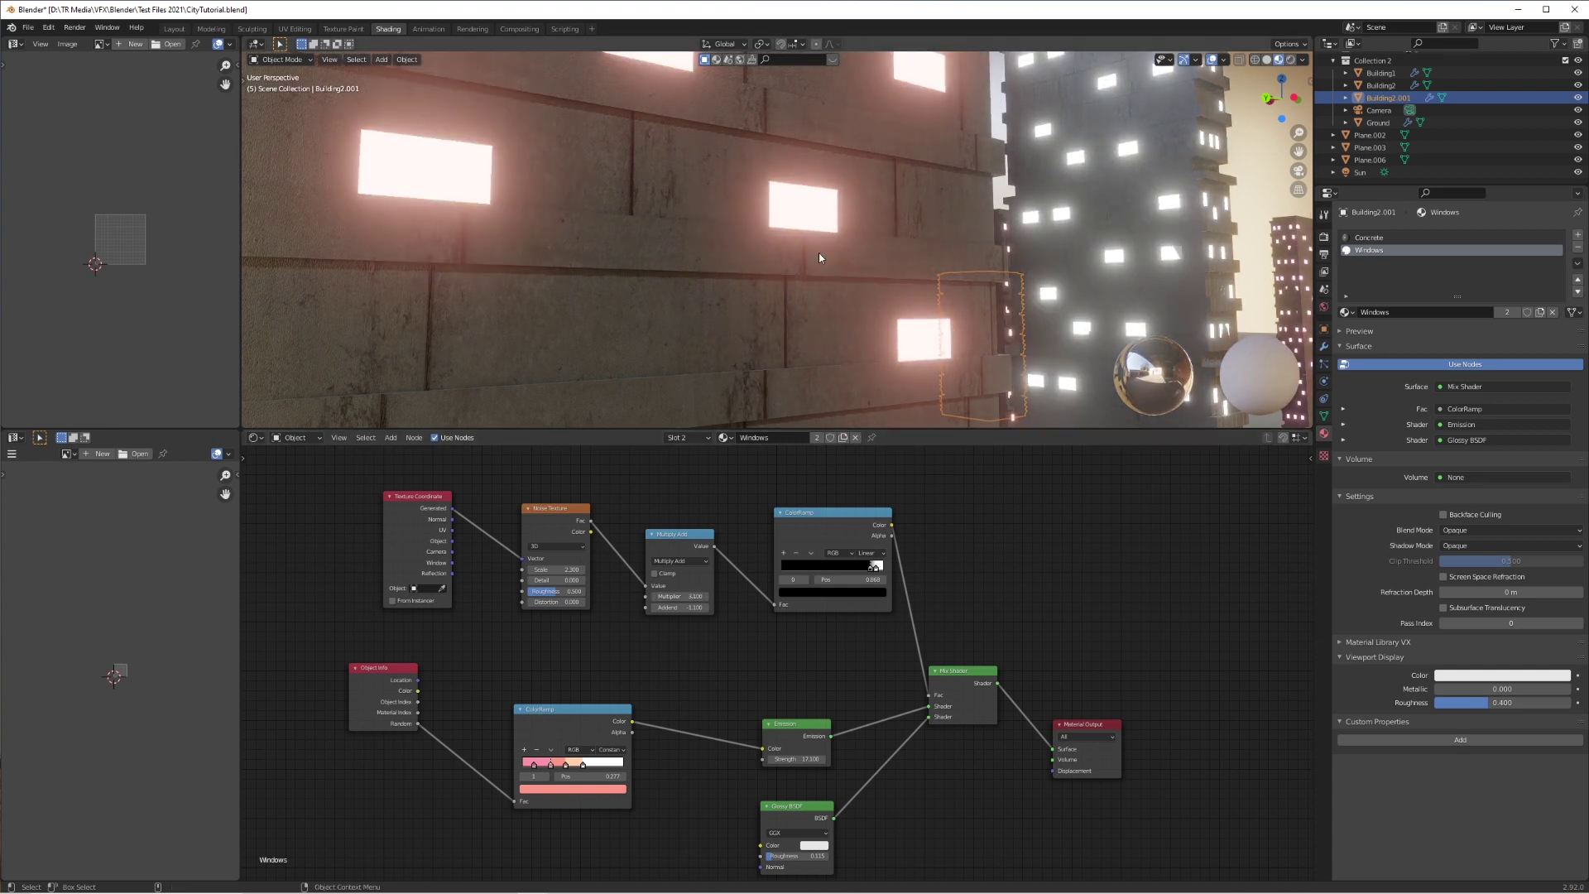
pyautogui.scroll(-8, 817, 252)
pyautogui.moveTo(819, 265); pyautogui.dragTo(773, 252, button='middle')
pyautogui.scroll(-5, 773, 252)
pyautogui.scroll(2, 773, 252)
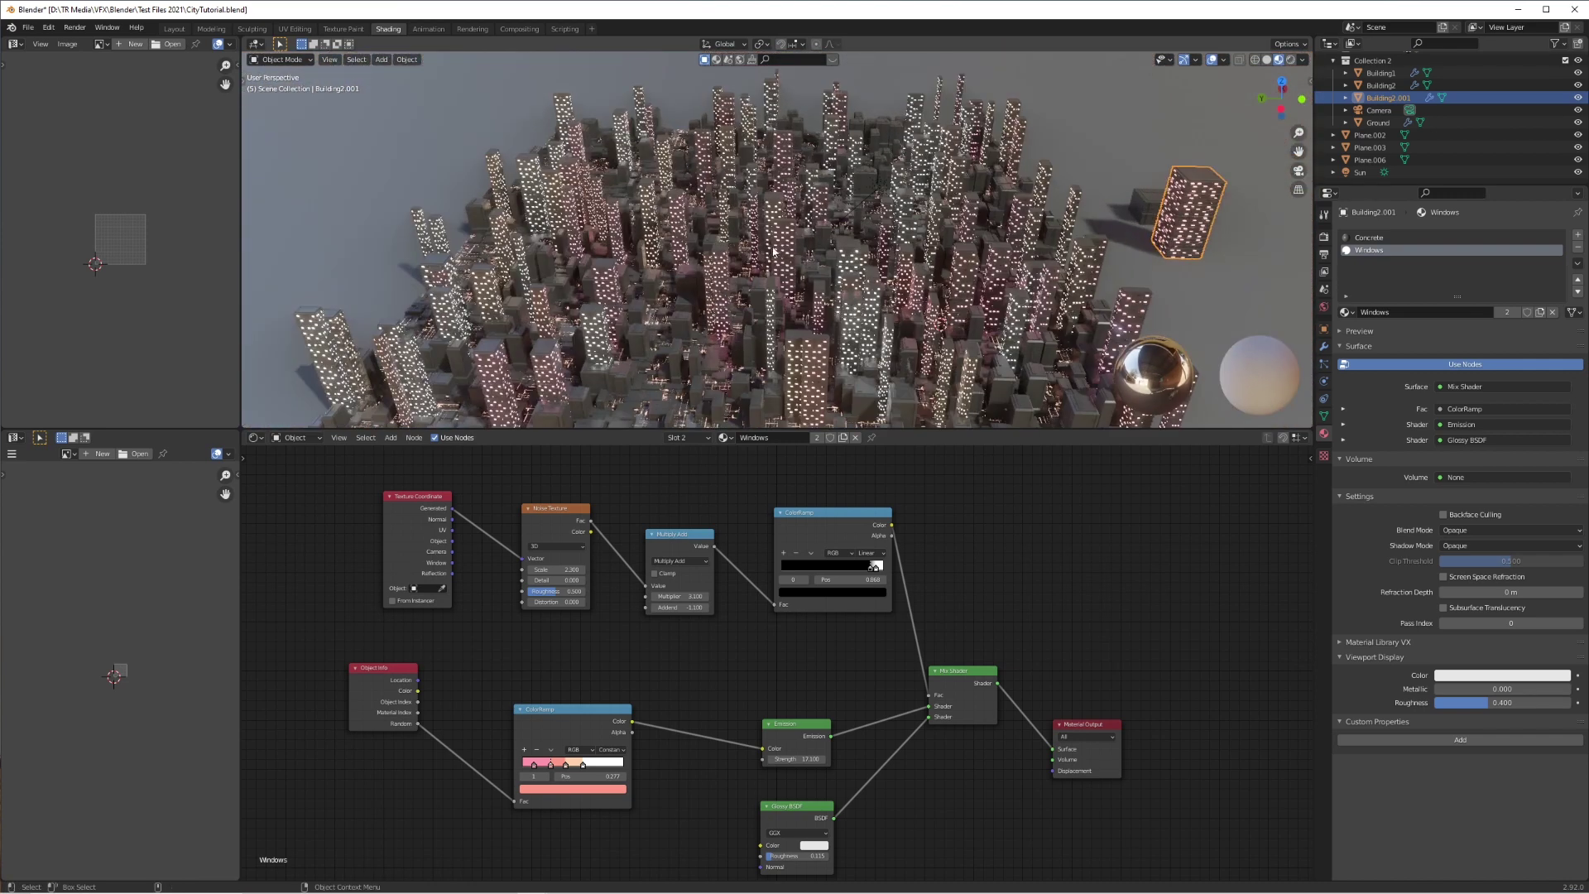
pyautogui.moveTo(682, 595)
pyautogui.mouseDown()
pyautogui.moveTo(720, 595)
pyautogui.moveTo(687, 595)
pyautogui.mouseUp()
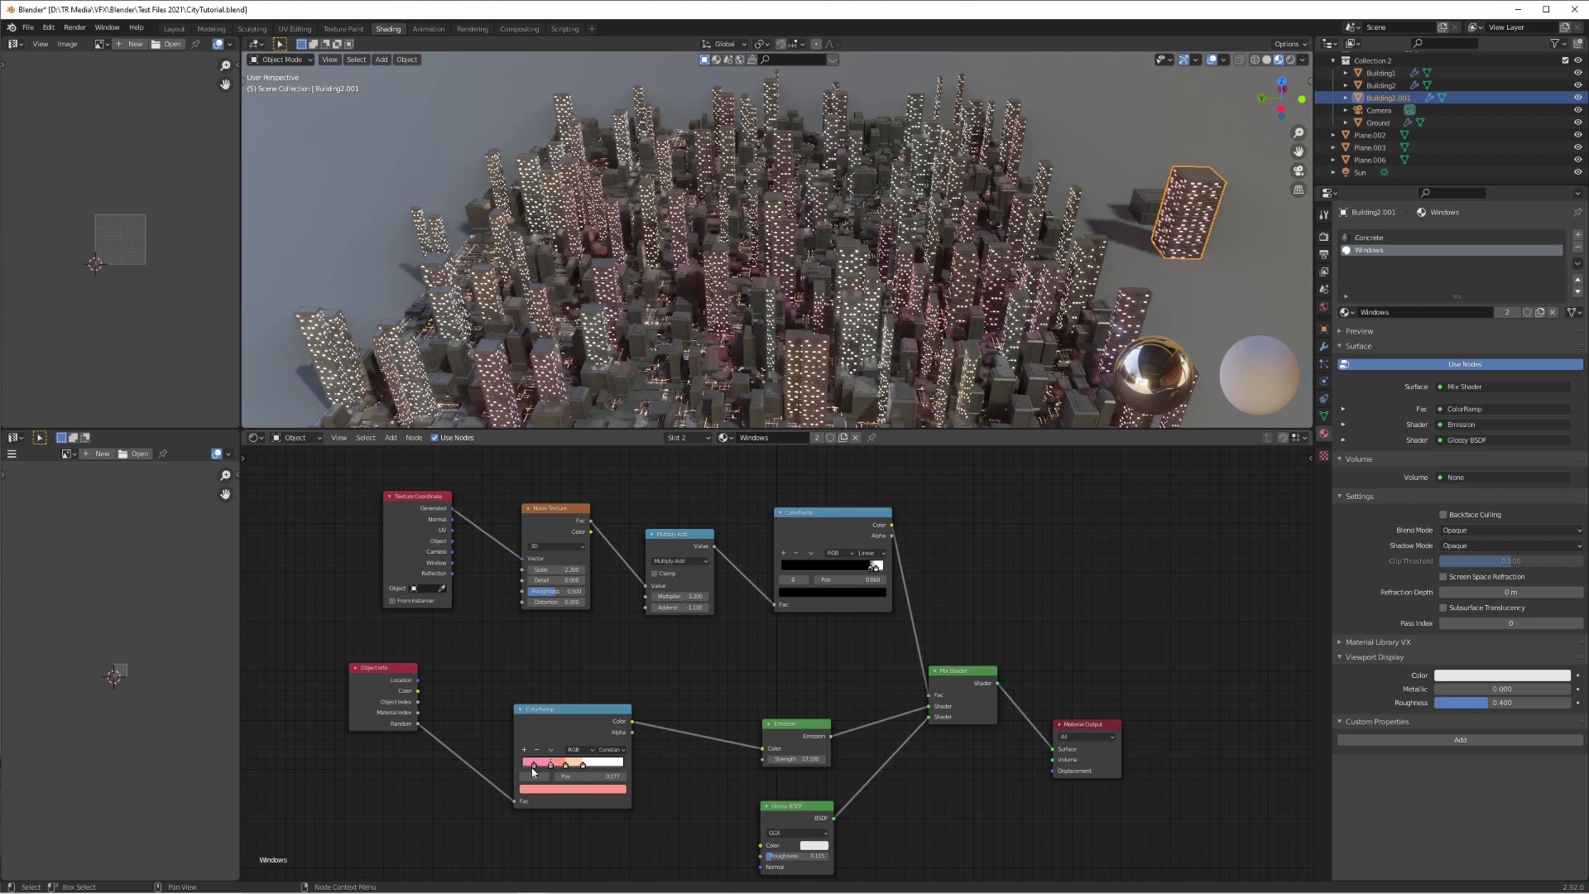
# Recolor the pink stop of the ColorRamp driven by Object Info Random to light orange, checking the result on the city
pyautogui.click(554, 704)
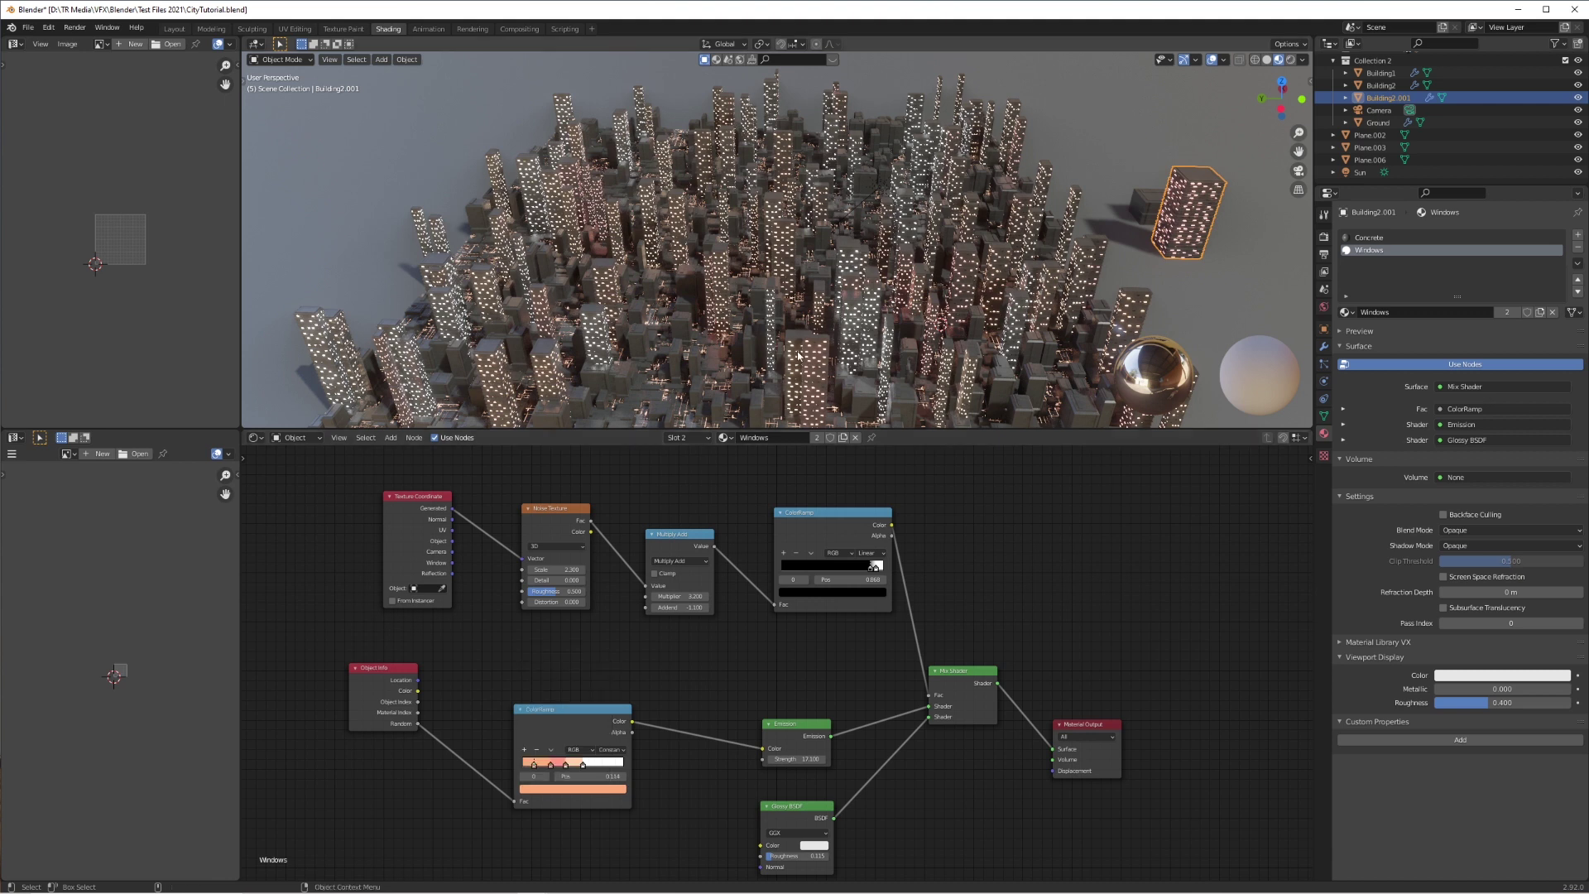
pyautogui.scroll(-2, 1177, 97)
pyautogui.moveTo(955, 214); pyautogui.dragTo(831, 305, button='middle')
# Assign the Windows material to selected wall faces of the separate low building in Edit Mode
pyautogui.keyDown('alt'); pyautogui.middleClick(1148, 254); pyautogui.keyUp('alt')
pyautogui.scroll(10, 1089, 270)
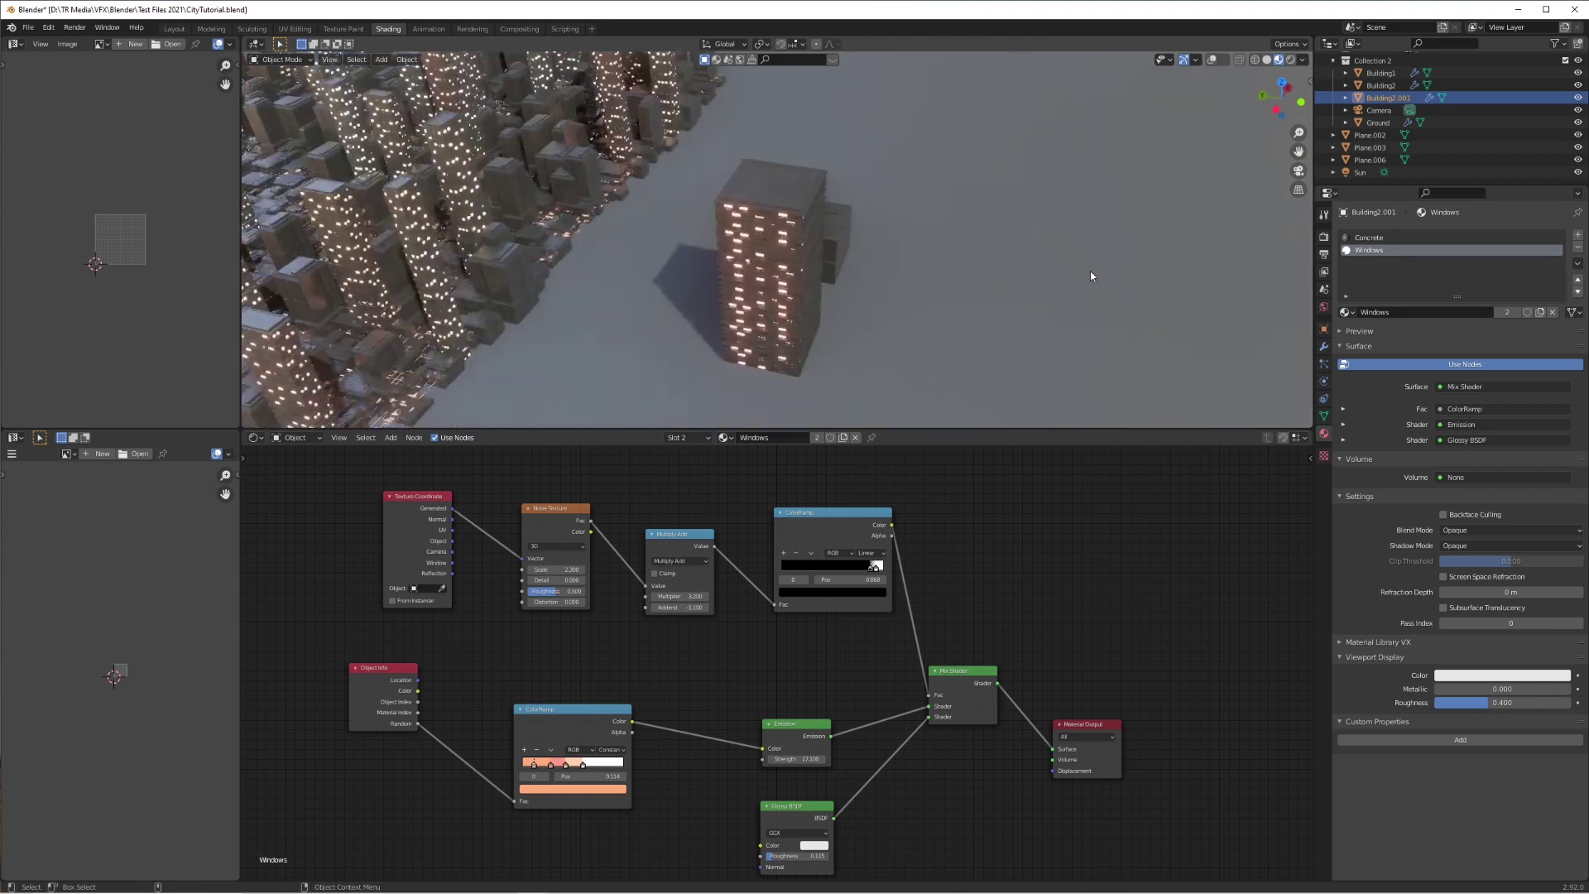
pyautogui.moveTo(1045, 255); pyautogui.dragTo(844, 284, button='middle')
pyautogui.click(801, 257)
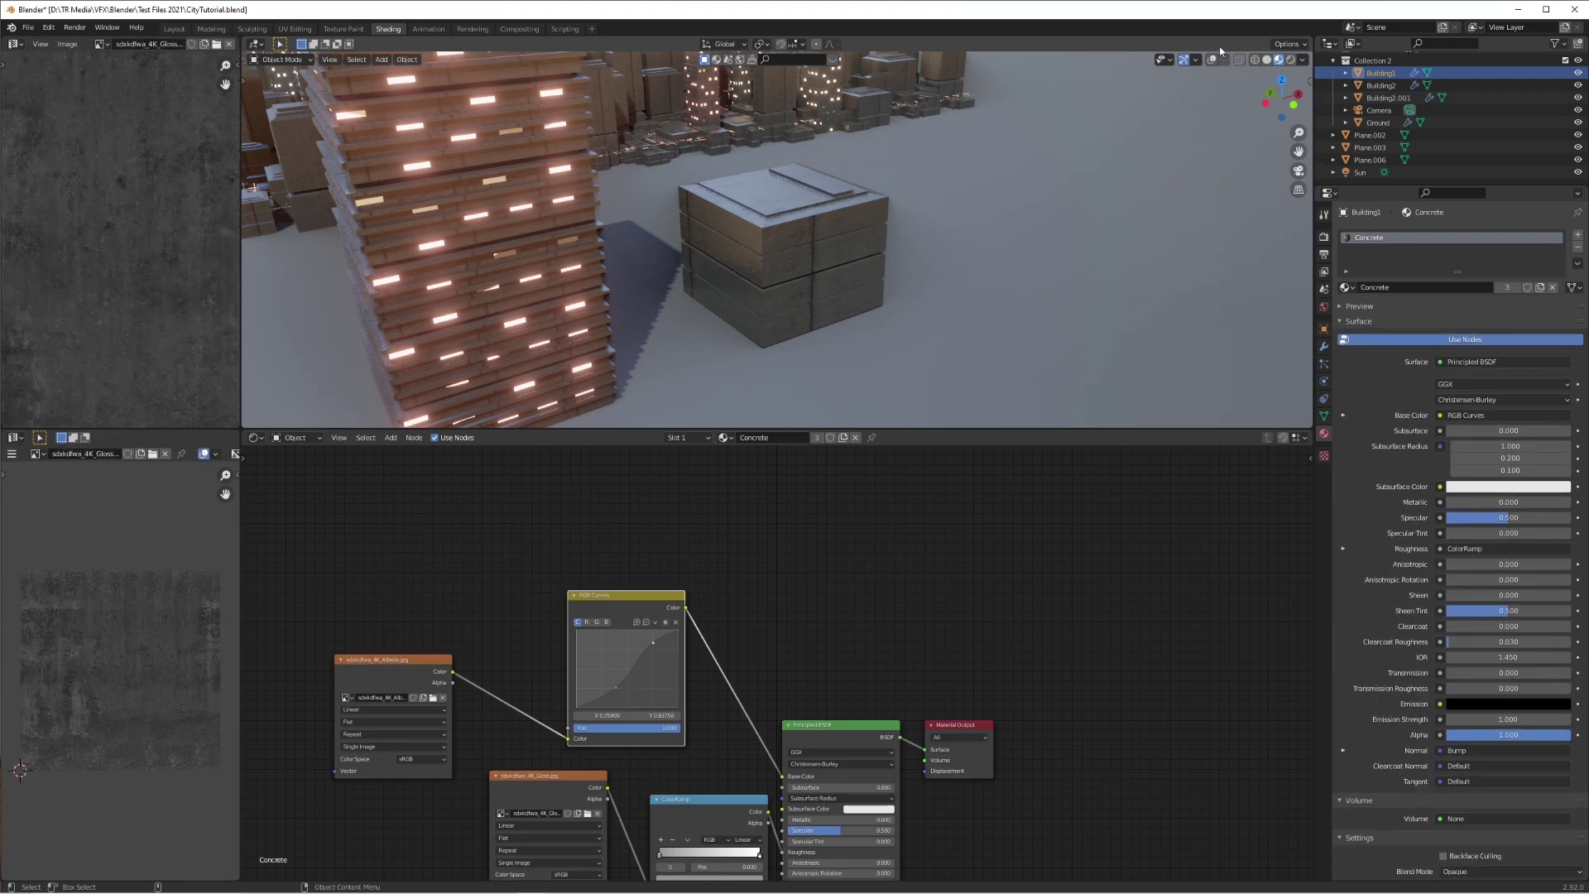
pyautogui.click(841, 234)
pyautogui.press('Tab')
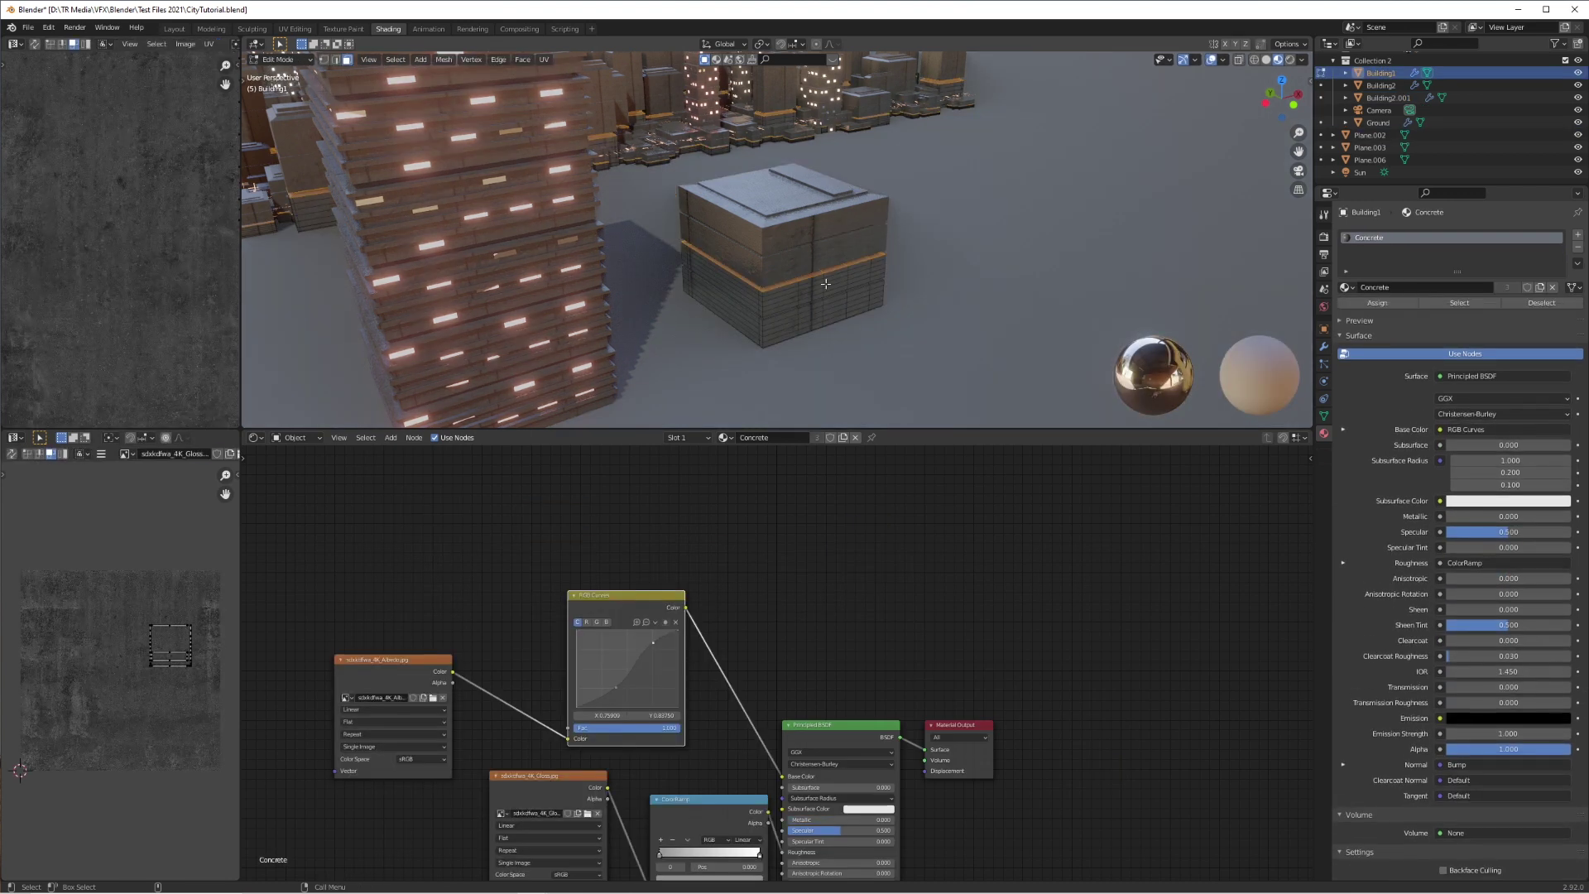
pyautogui.scroll(2, 821, 331)
pyautogui.keyDown('alt'); pyautogui.middleClick(796, 351); pyautogui.keyUp('alt')
pyautogui.moveTo(951, 292); pyautogui.dragTo(559, 267, button='middle')
pyautogui.keyDown('shift'); pyautogui.click(584, 270); pyautogui.keyUp('shift')
pyautogui.keyDown('shift'); pyautogui.click(804, 372); pyautogui.keyUp('shift')
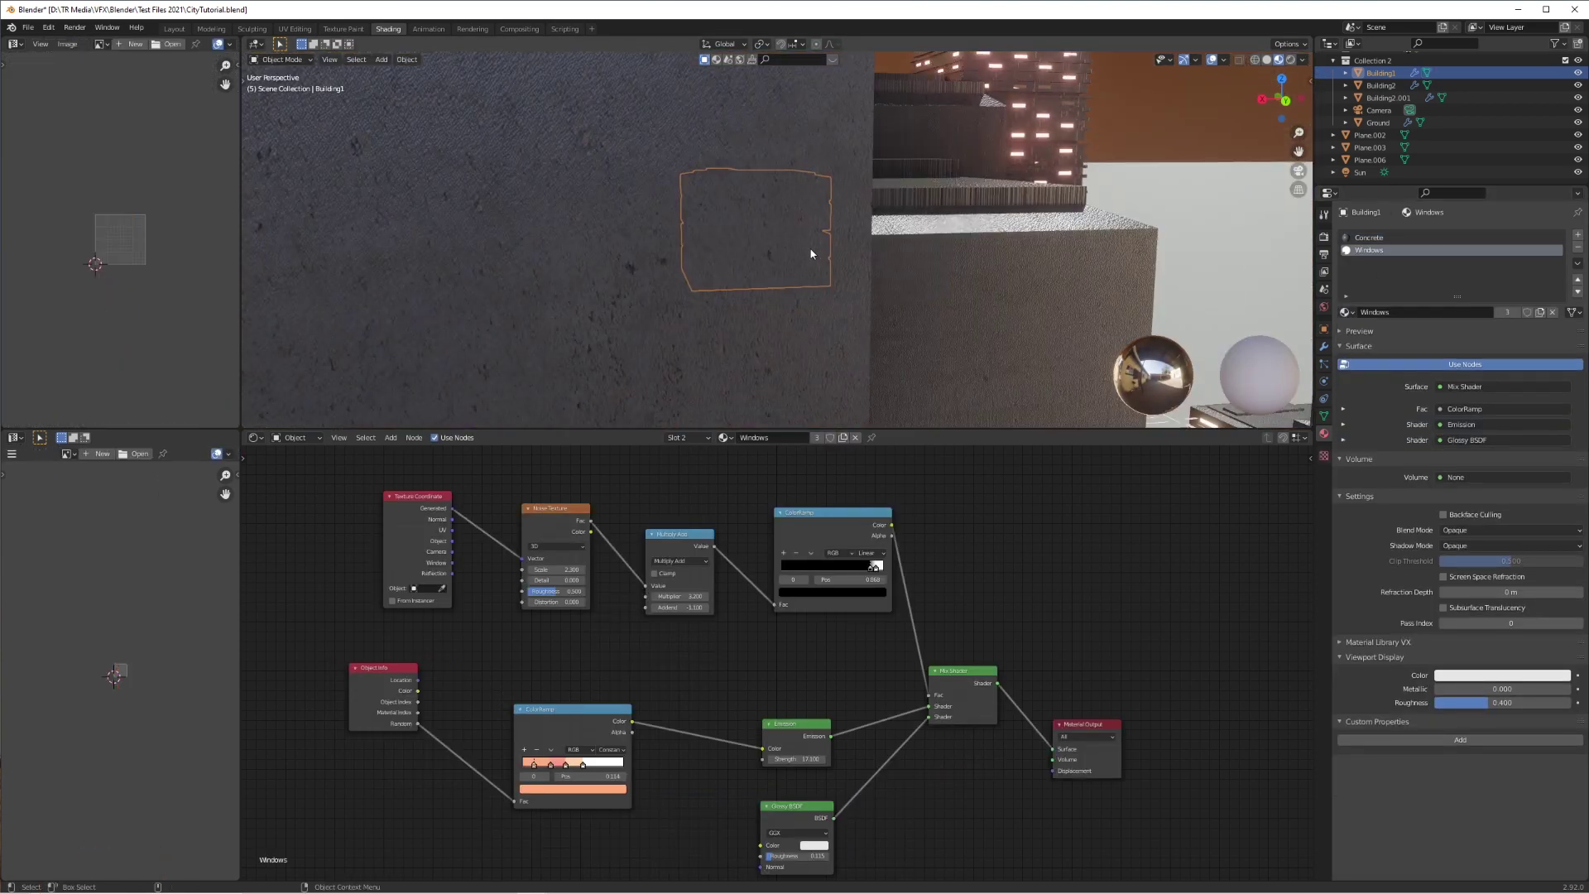
# Adjust the Windows material's Multiply Add Addend, judging the share of lit windows from above the city
pyautogui.scroll(-10, 810, 254)
pyautogui.moveTo(877, 199); pyautogui.dragTo(686, 327, button='middle')
pyautogui.keyDown('alt'); pyautogui.middleClick(429, 262); pyautogui.keyUp('alt')
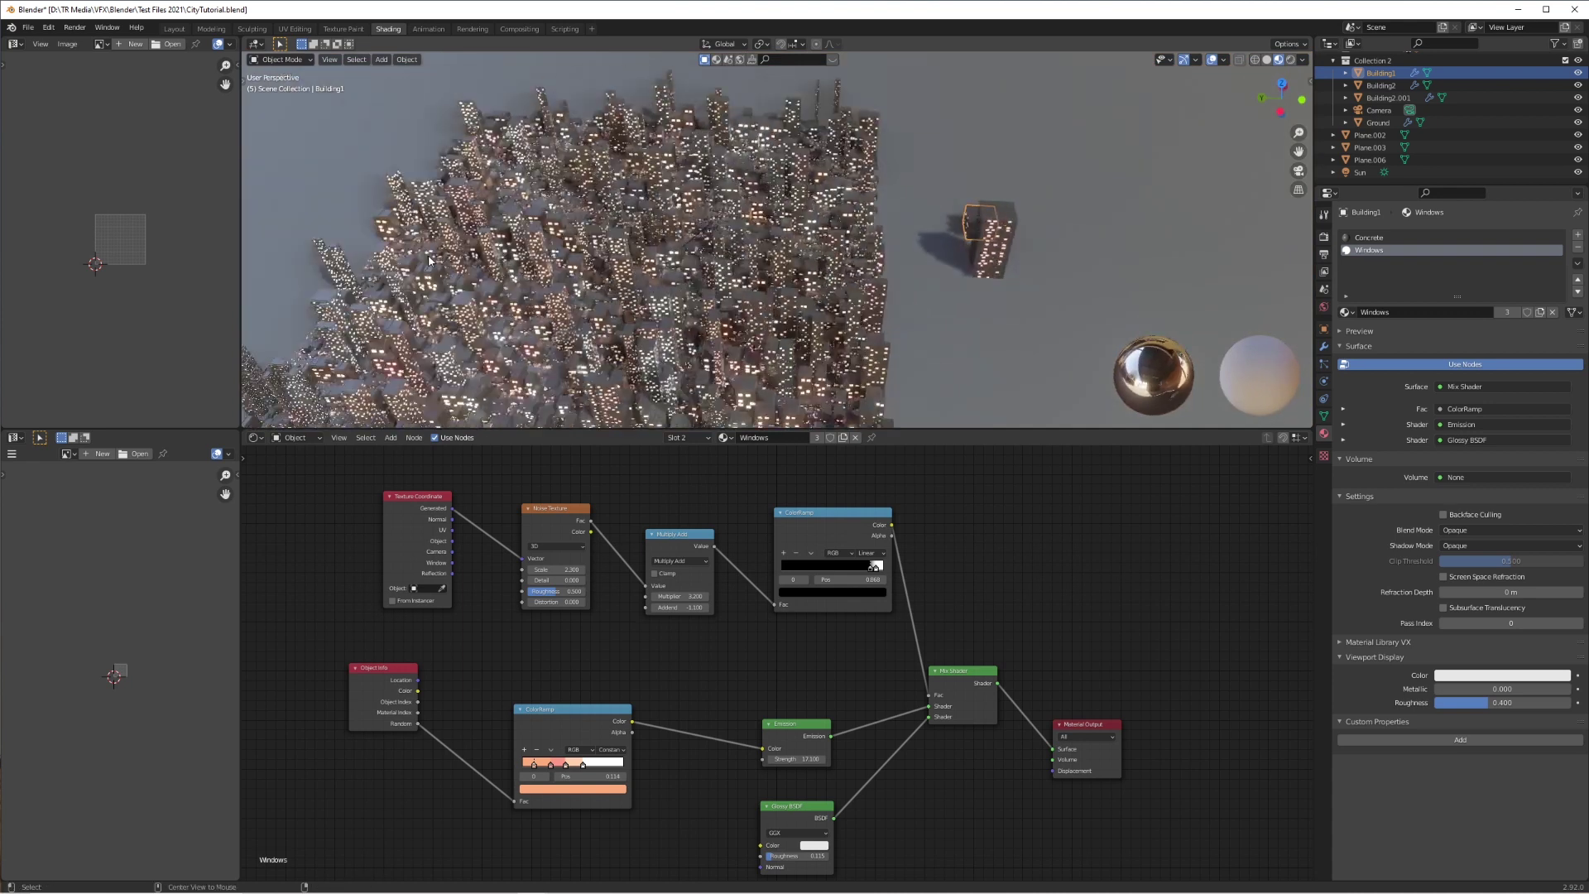
pyautogui.moveTo(428, 261); pyautogui.dragTo(454, 237, button='middle')
pyautogui.scroll(-3, 454, 237)
pyautogui.scroll(1, 673, 645)
pyautogui.moveTo(669, 603)
pyautogui.mouseDown()
pyautogui.moveTo(579, 605)
pyautogui.moveTo(695, 604)
pyautogui.moveTo(658, 602)
pyautogui.mouseUp()
# Scale up the Ground plane, apply its scale, and hide the viewport overlays
pyautogui.press('s')
pyautogui.click(820, 269)
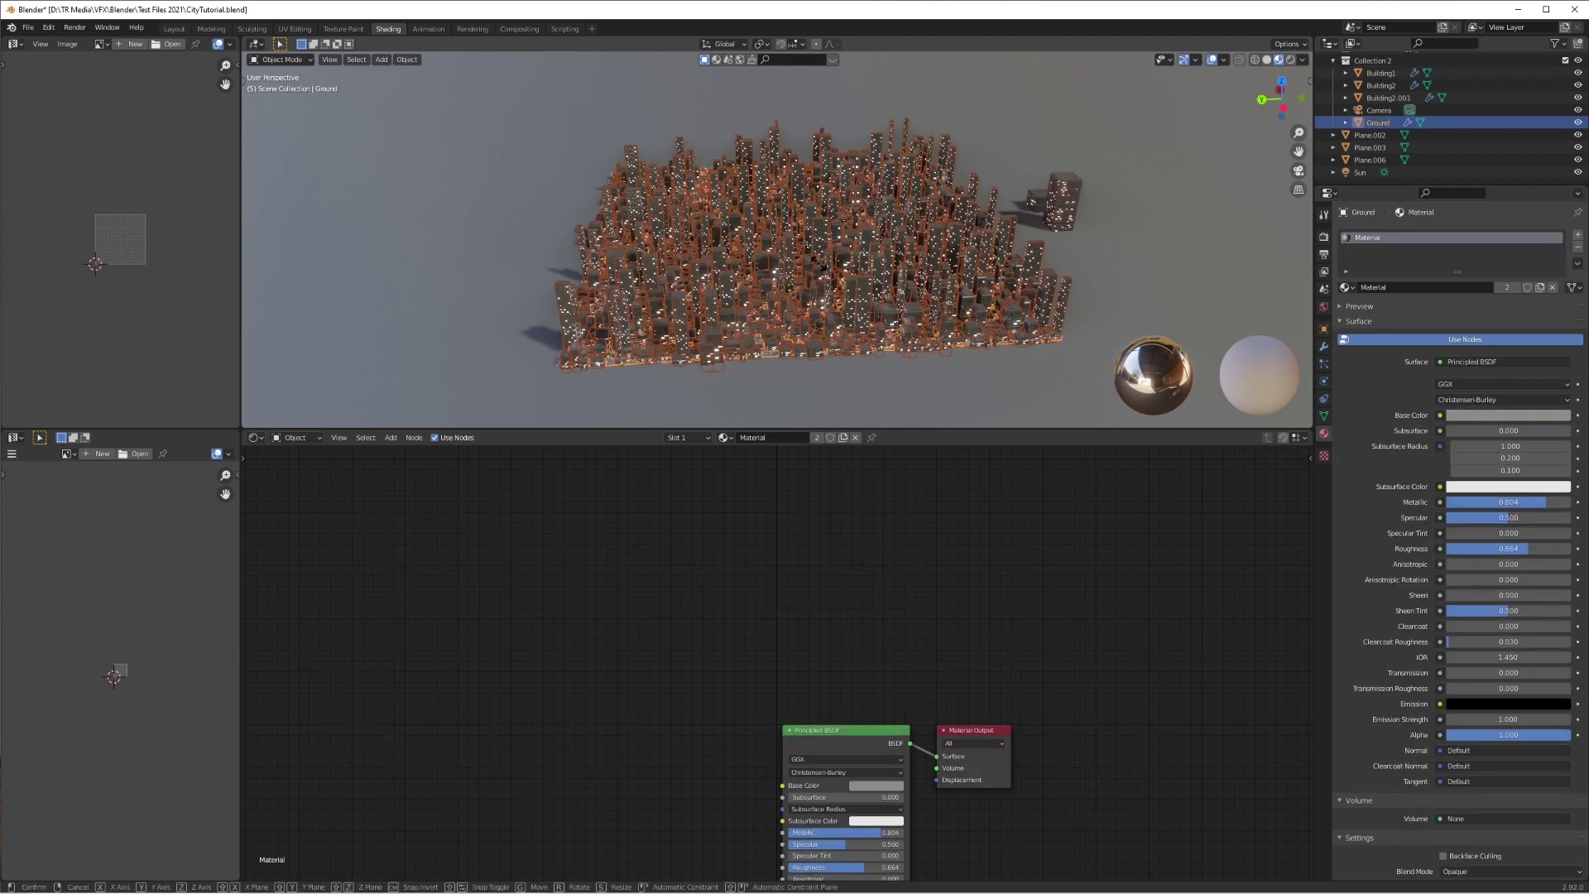
pyautogui.click(819, 264)
pyautogui.click(820, 265)
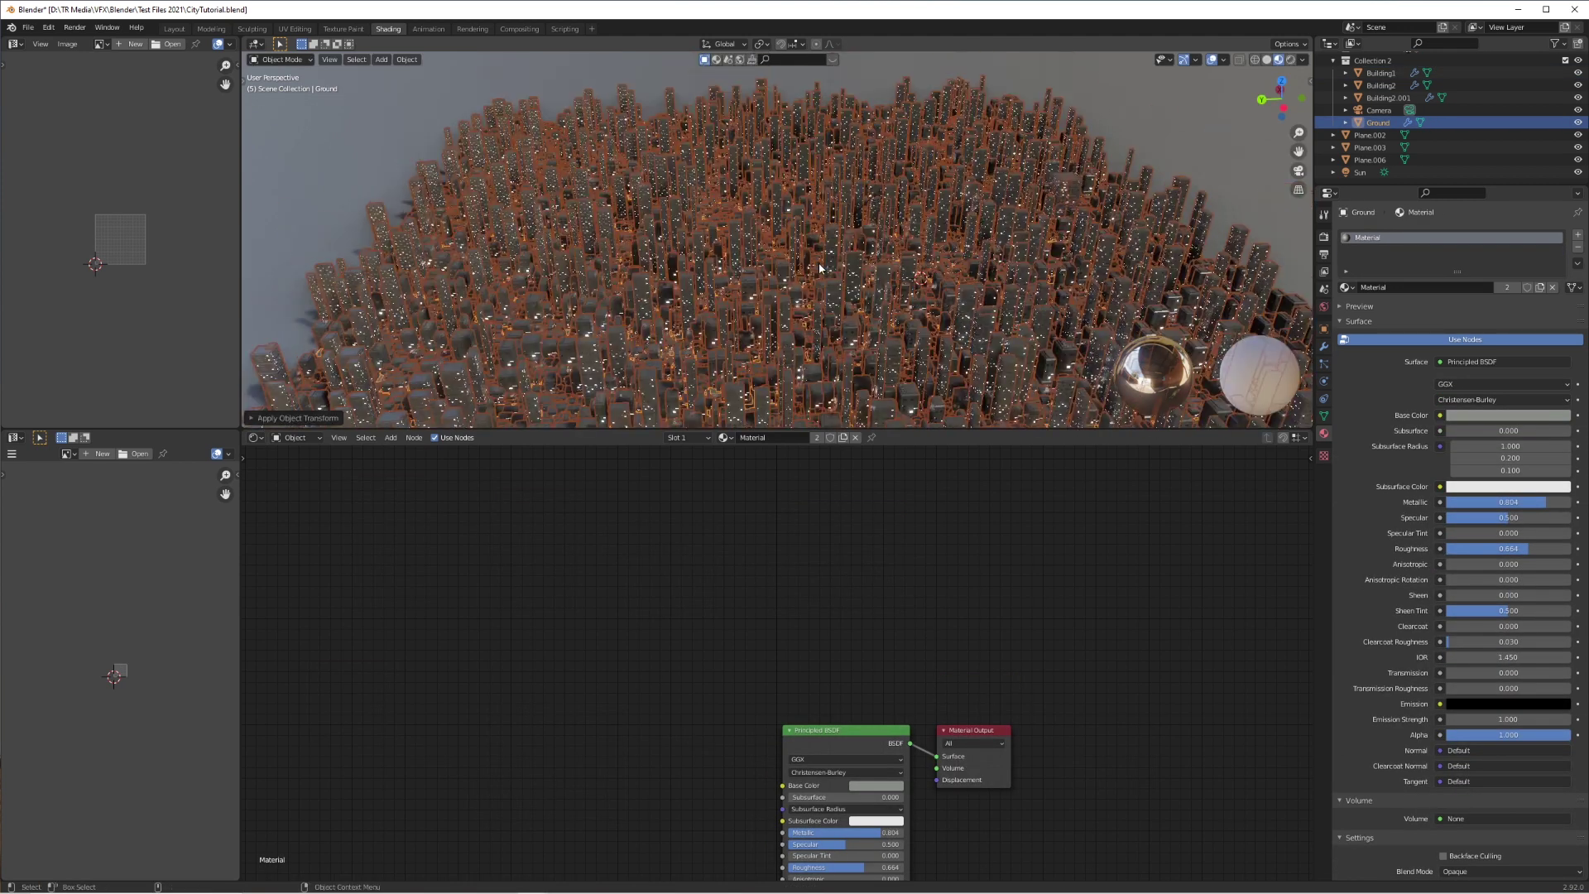
pyautogui.click(1210, 59)
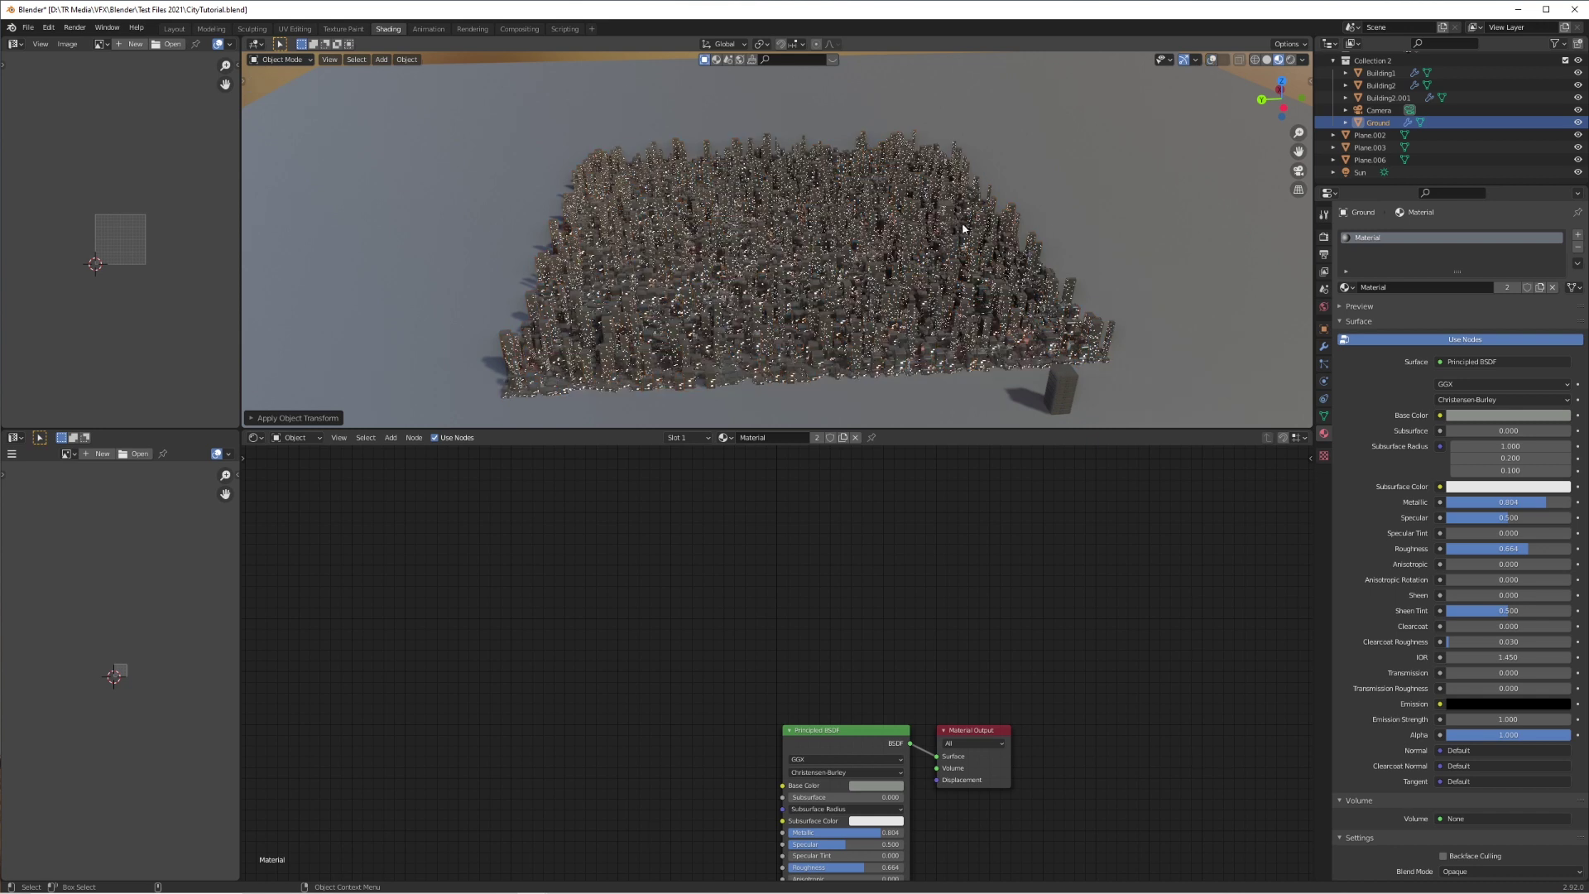
# Set the Addend of the Windows material's Multiply Add node to -0.6, checking the lit windows across the enlarged city
pyautogui.scroll(2, 917, 263)
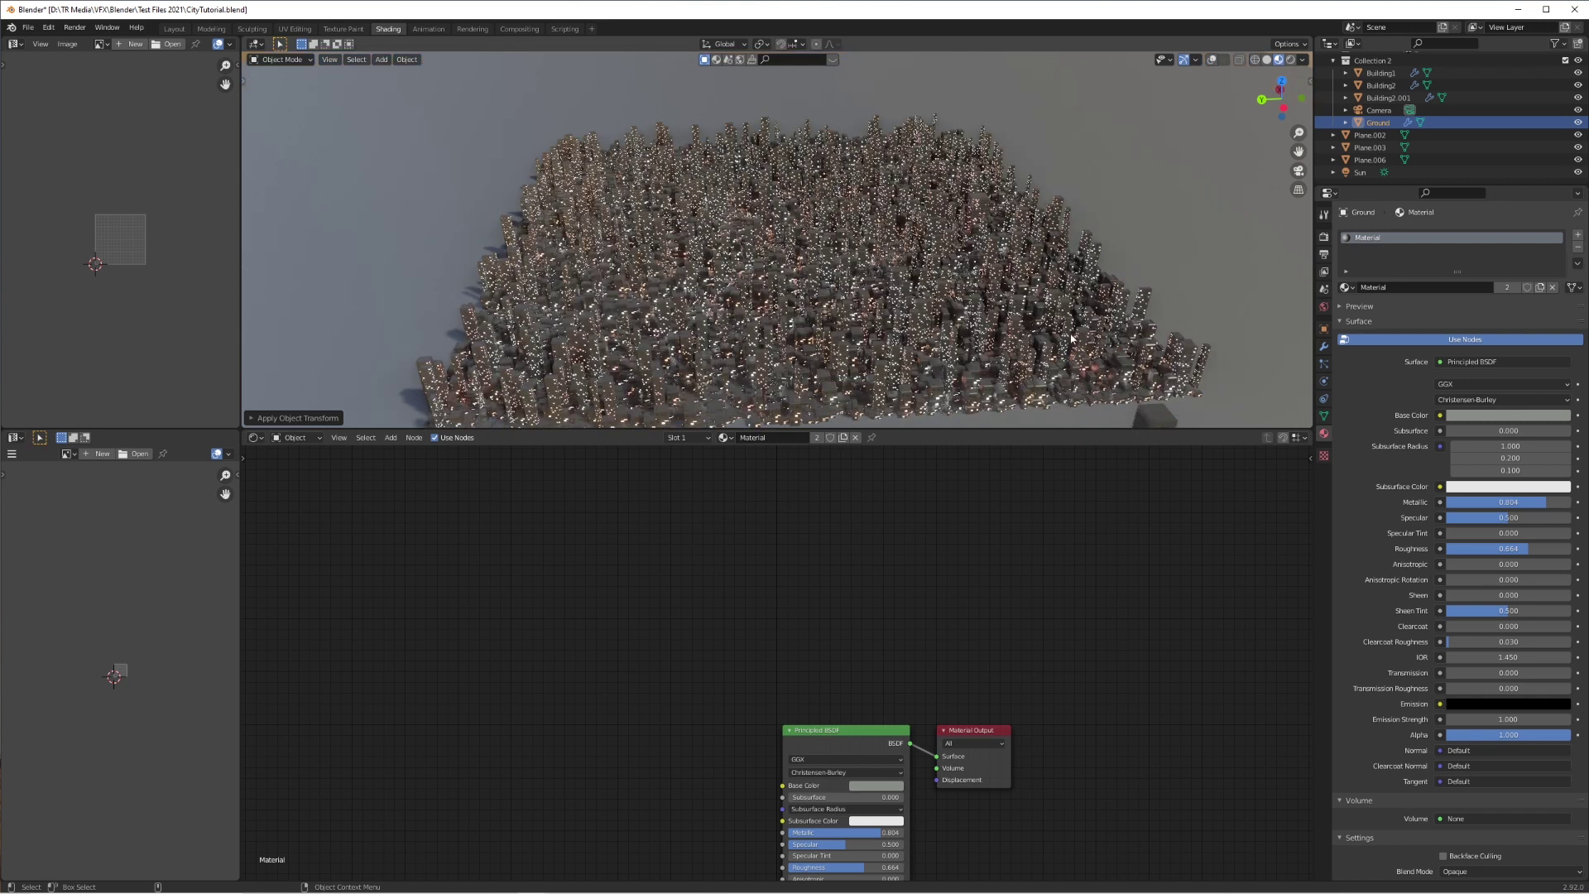
pyautogui.click(981, 207)
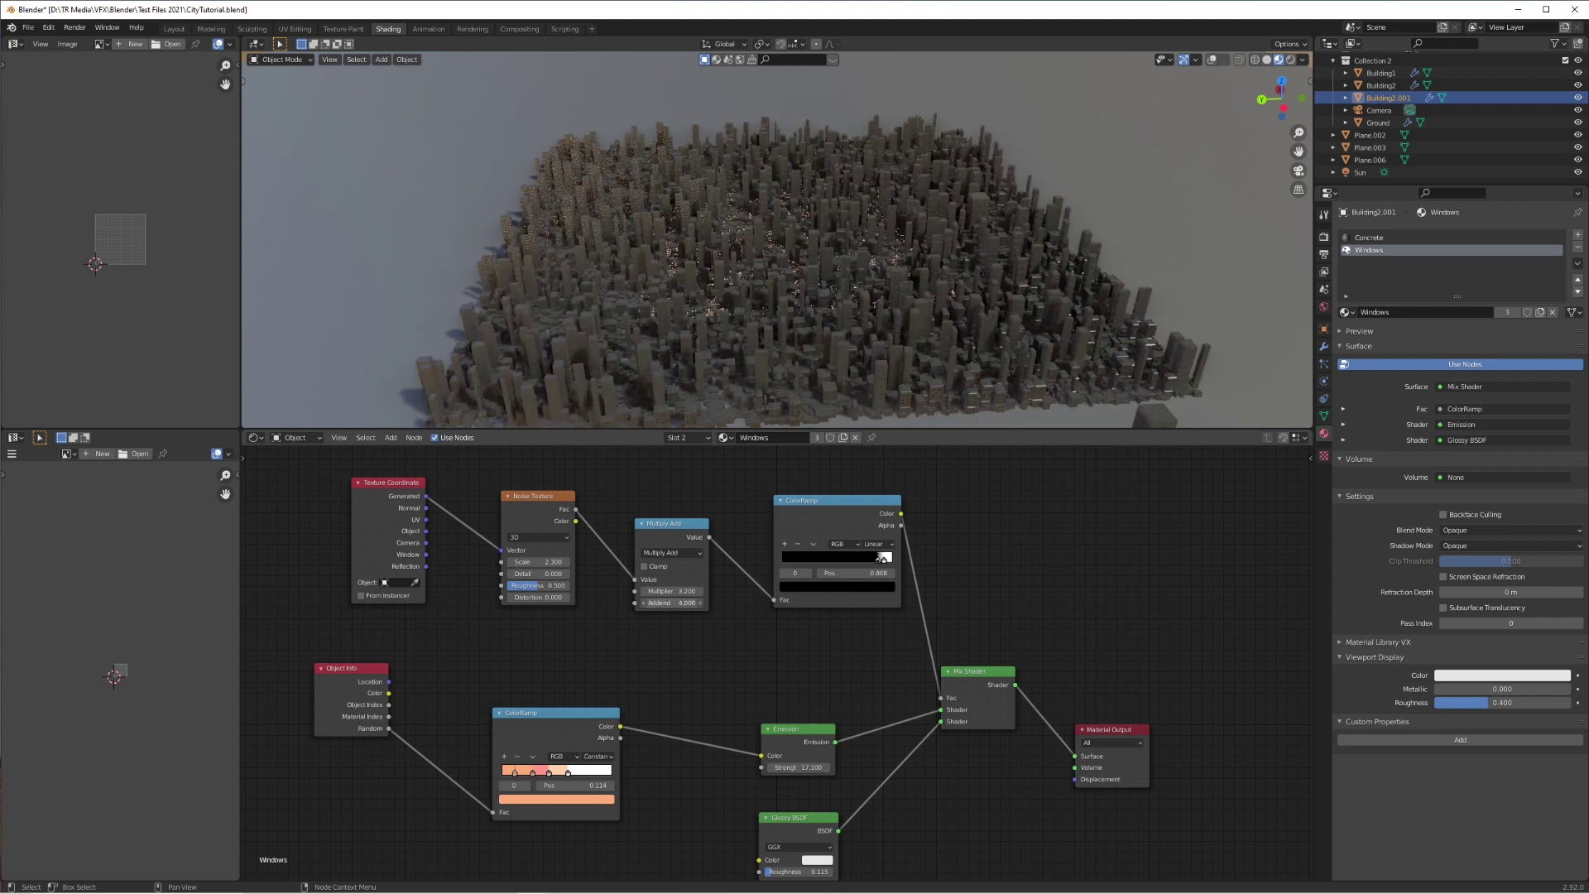
pyautogui.moveTo(672, 603)
pyautogui.keyDown('ctrl'); pyautogui.mouseDown()
pyautogui.moveTo(696, 602)
pyautogui.moveTo(671, 602)
pyautogui.mouseUp(); pyautogui.keyUp('ctrl')
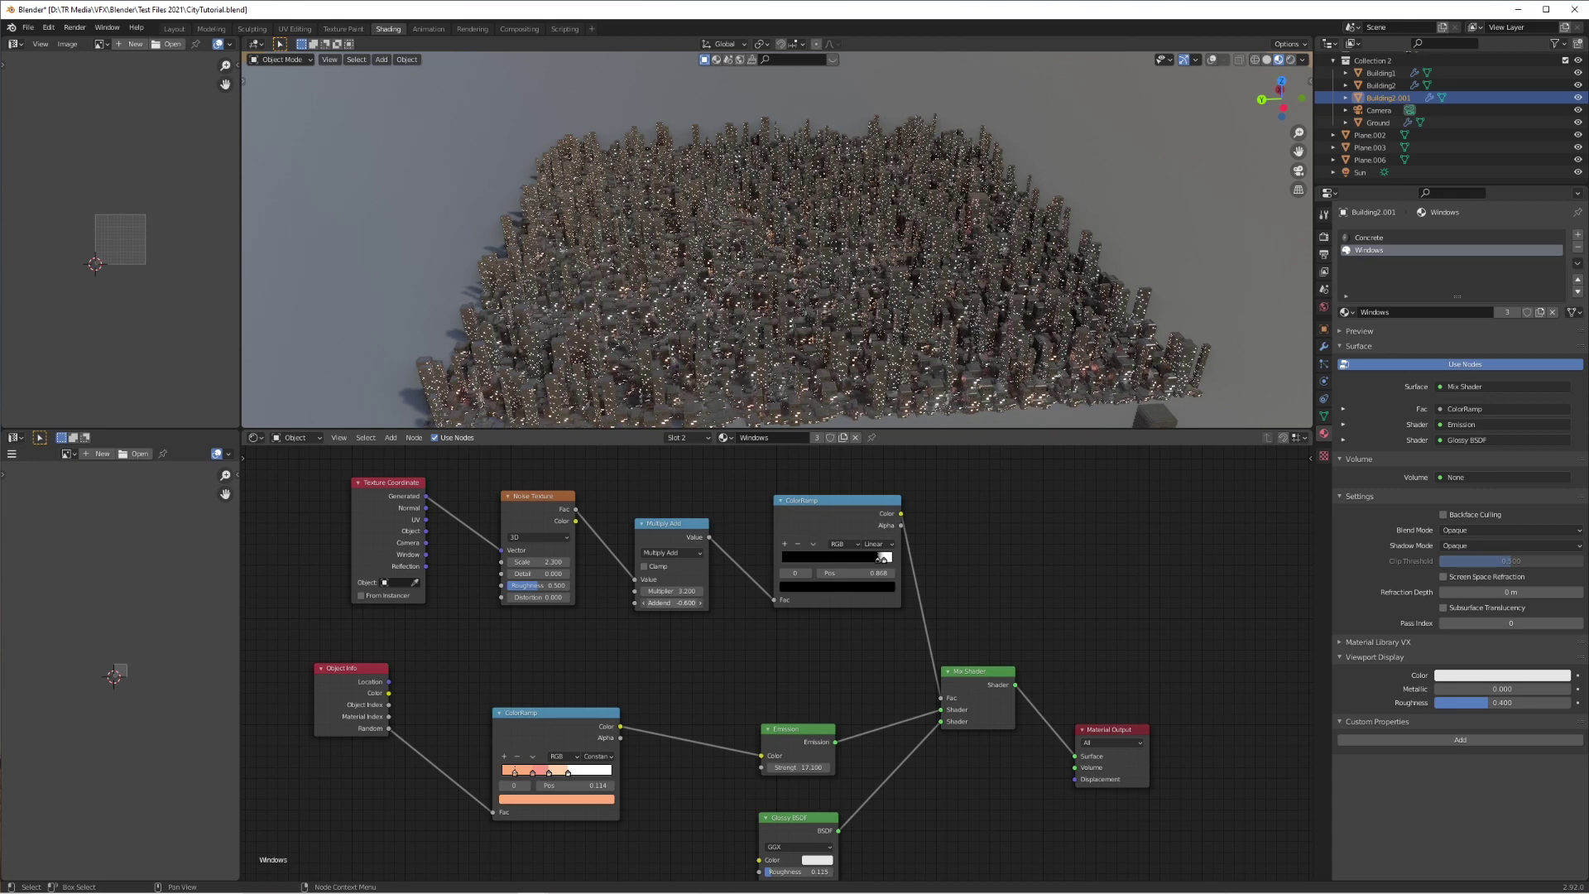
pyautogui.moveTo(823, 317); pyautogui.dragTo(952, 292, button='middle')
pyautogui.scroll(4, 789, 274)
# Scale the Ground plane by 0.5 and apply its scale
pyautogui.press('s')
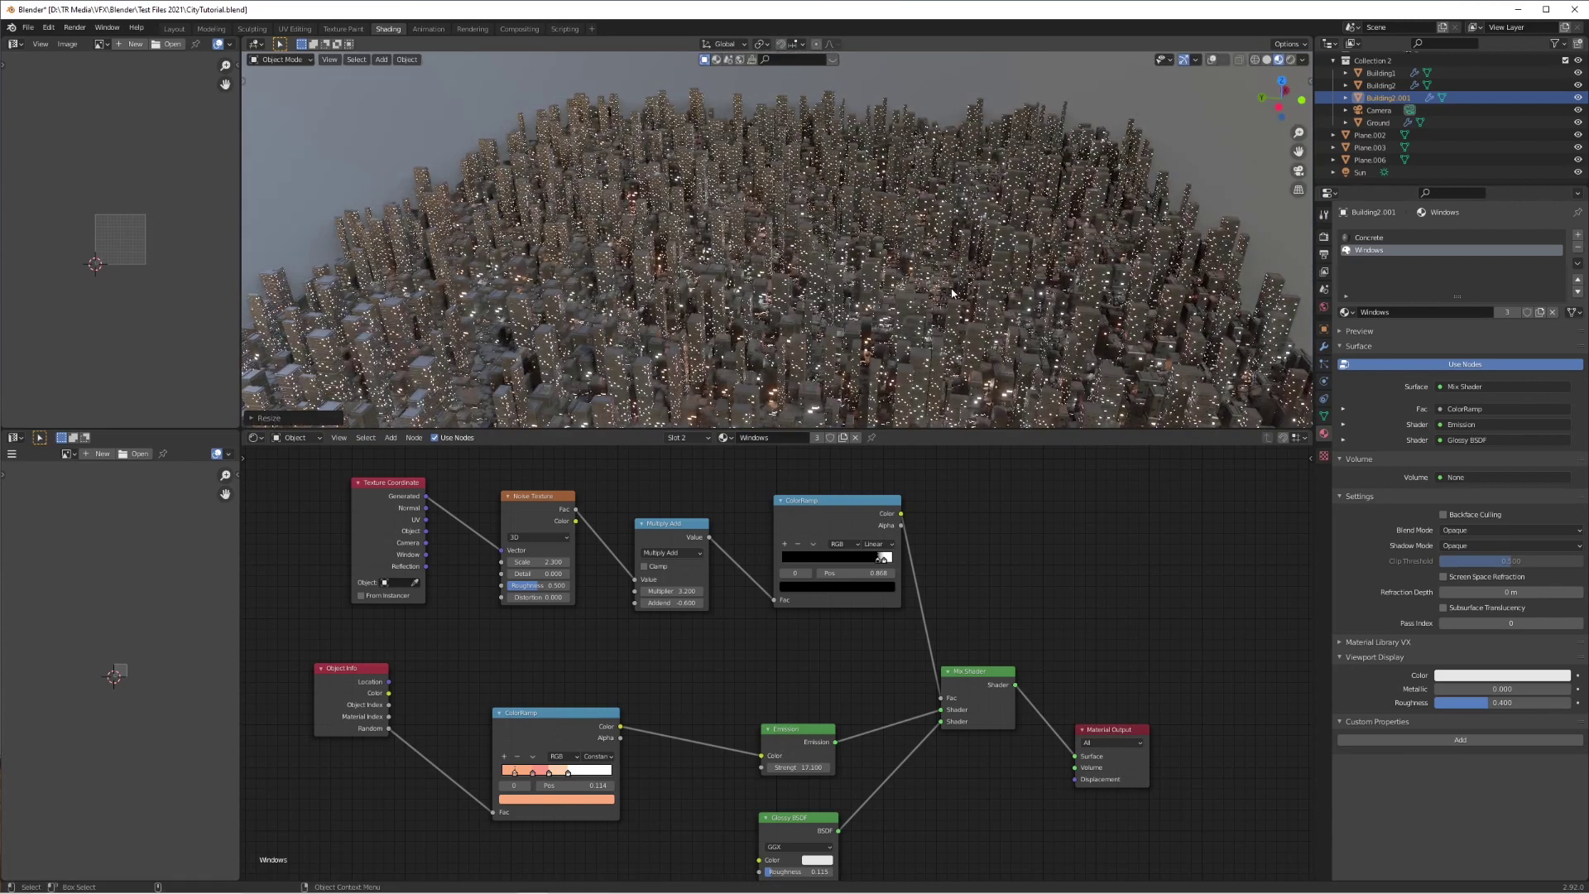
pyautogui.hotkey('ctrl', 'z')
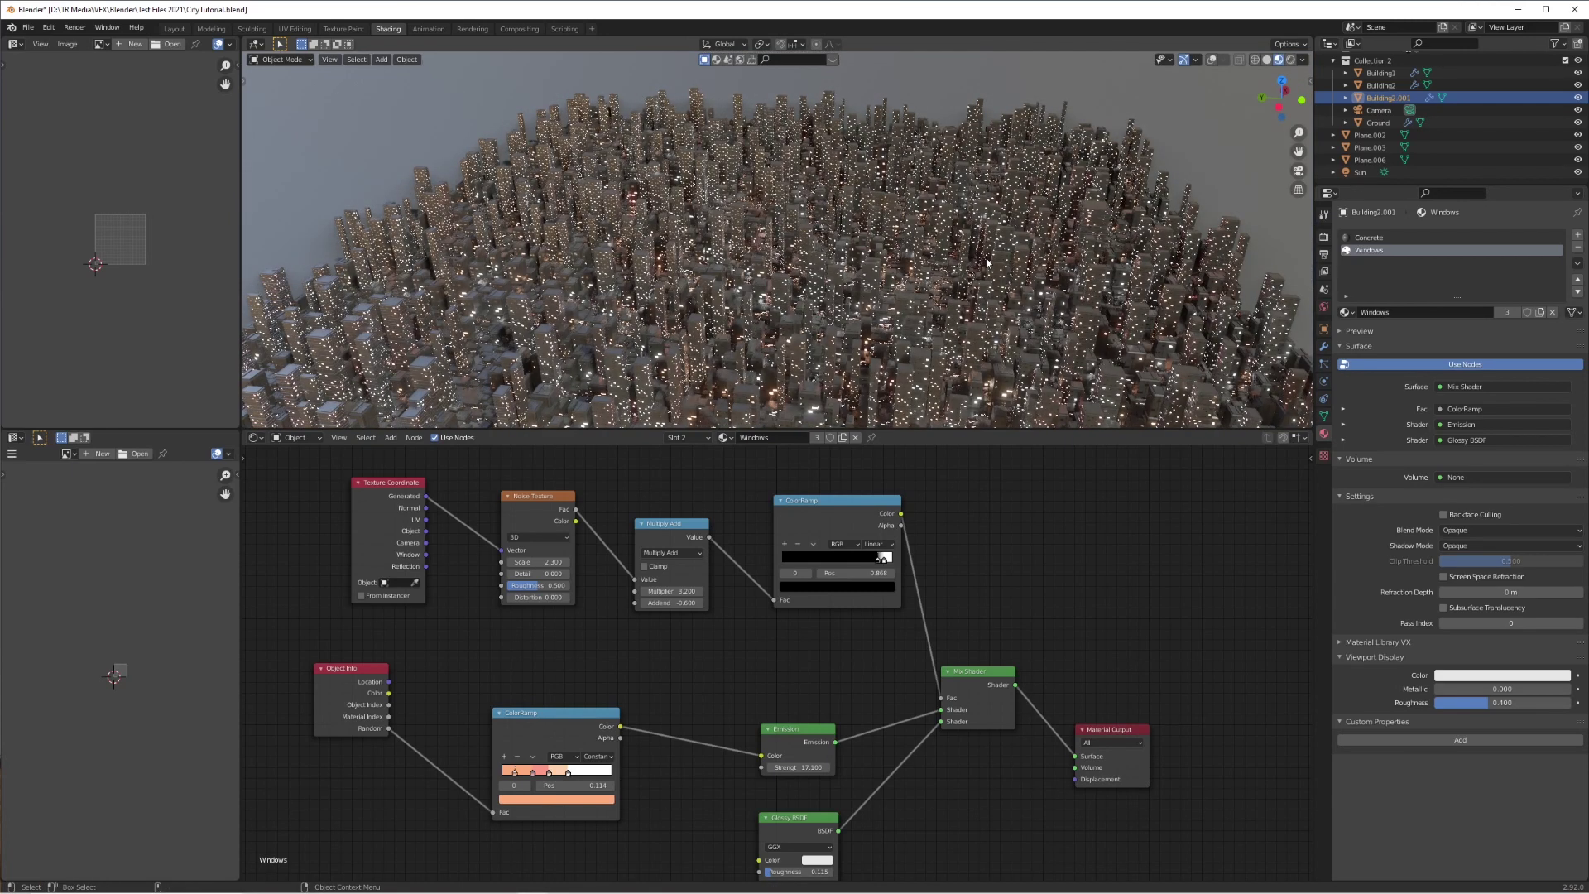
pyautogui.click(907, 261)
pyautogui.write('s.5')
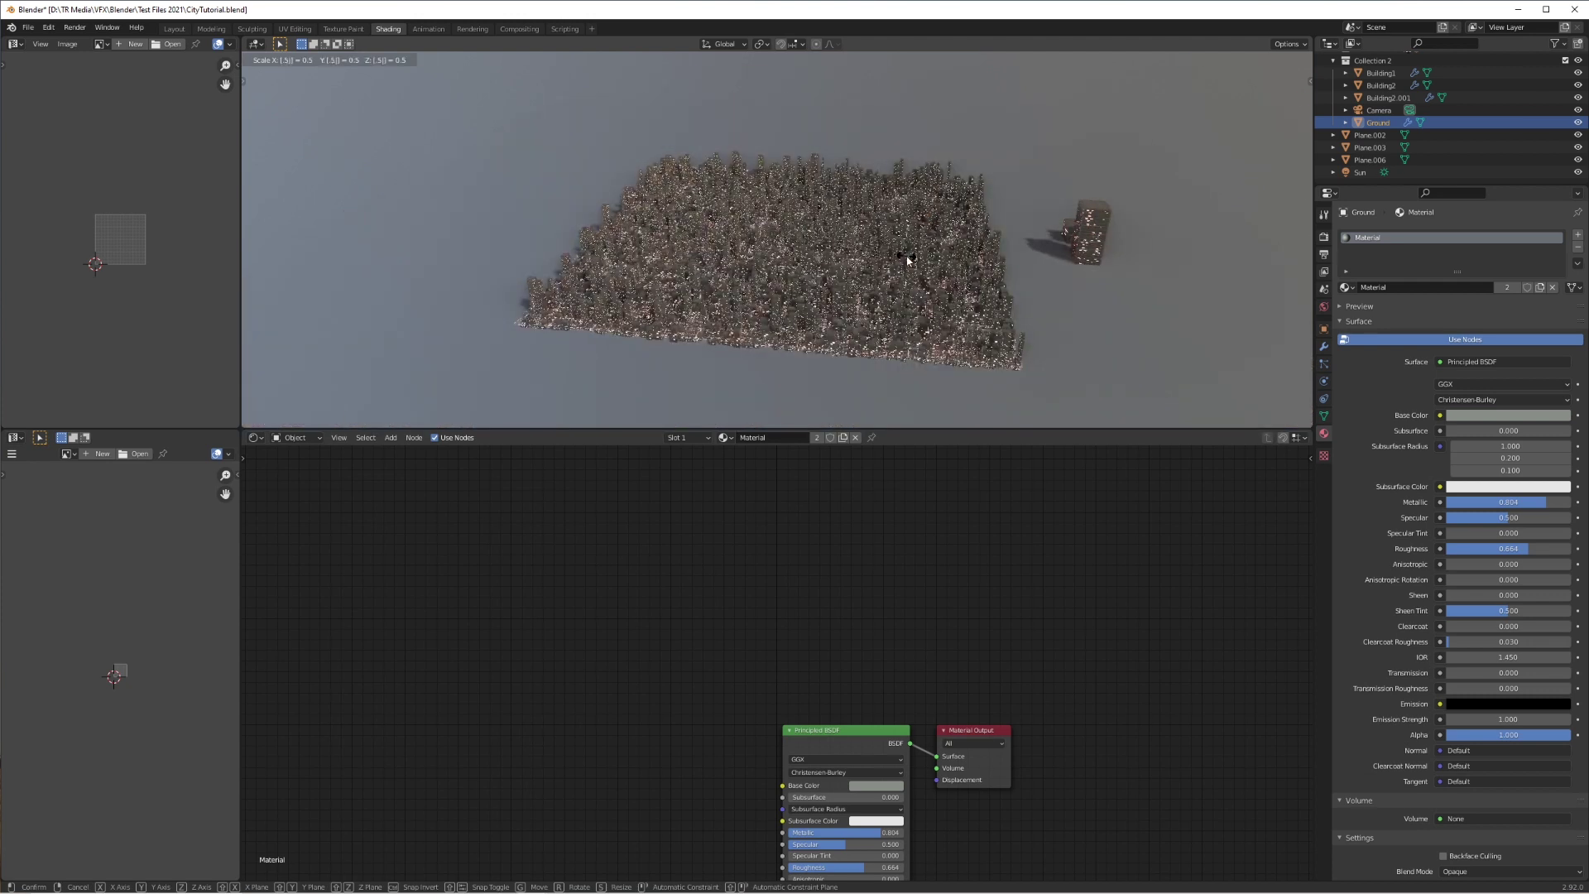
pyautogui.press('Return')
pyautogui.hotkey('ctrl', 'a')
pyautogui.click(908, 260)
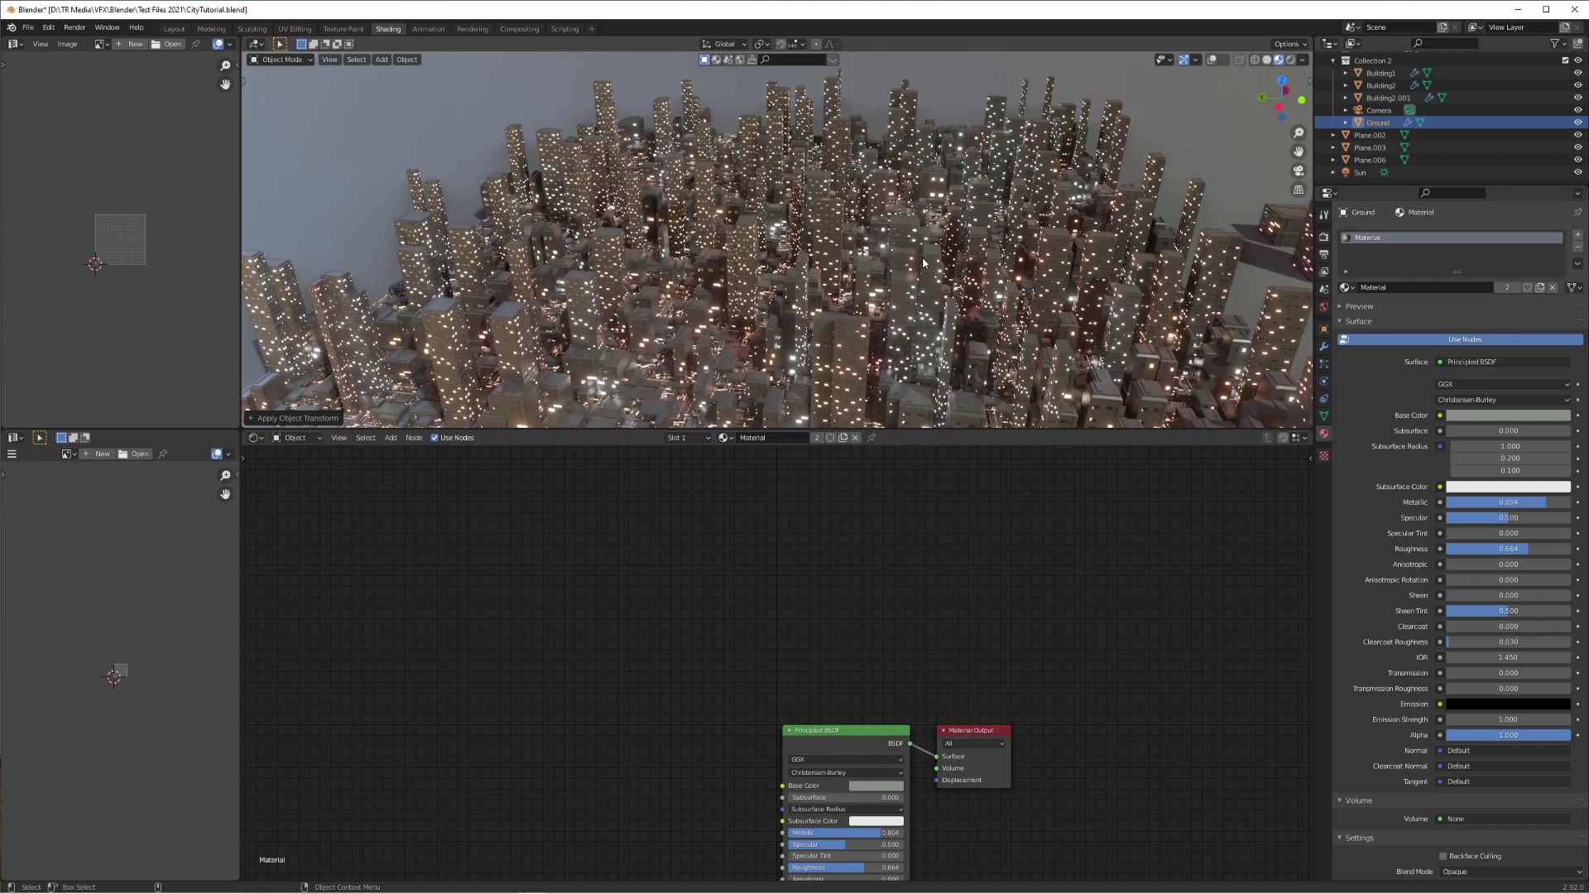
# Enlarge the 3D viewport and examine the finished city's building materials and lit windows from several angles and distances
pyautogui.moveTo(911, 427); pyautogui.dragTo(923, 534)
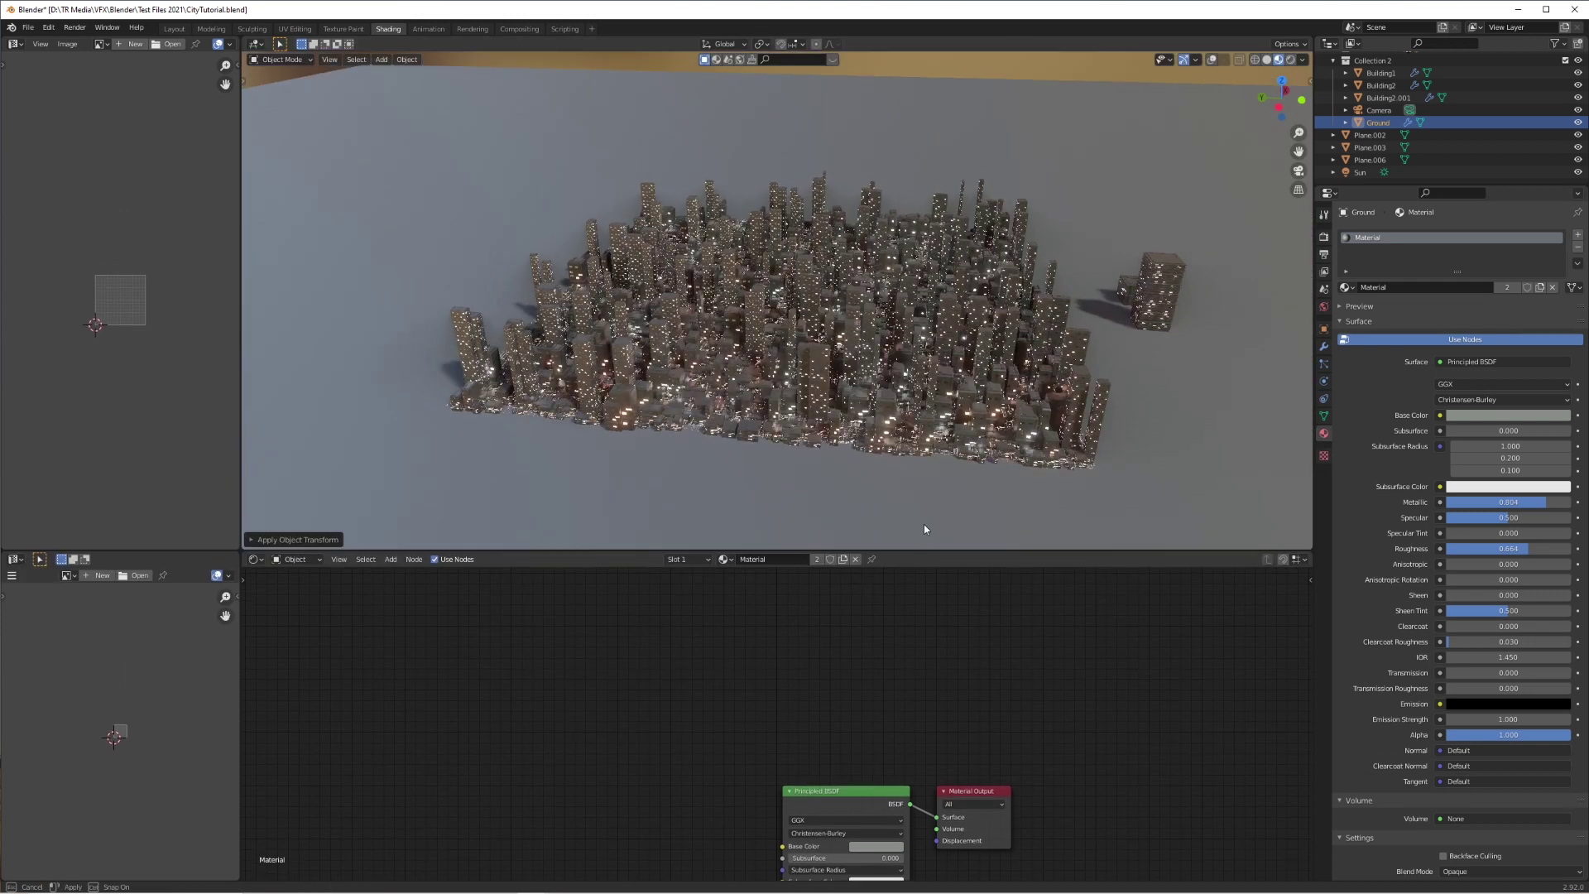
pyautogui.click(1133, 288)
pyautogui.moveTo(699, 329); pyautogui.dragTo(925, 349, button='middle')
pyautogui.scroll(3, 925, 349)
pyautogui.moveTo(990, 300); pyautogui.dragTo(478, 300, button='middle')
pyautogui.scroll(4, 891, 335)
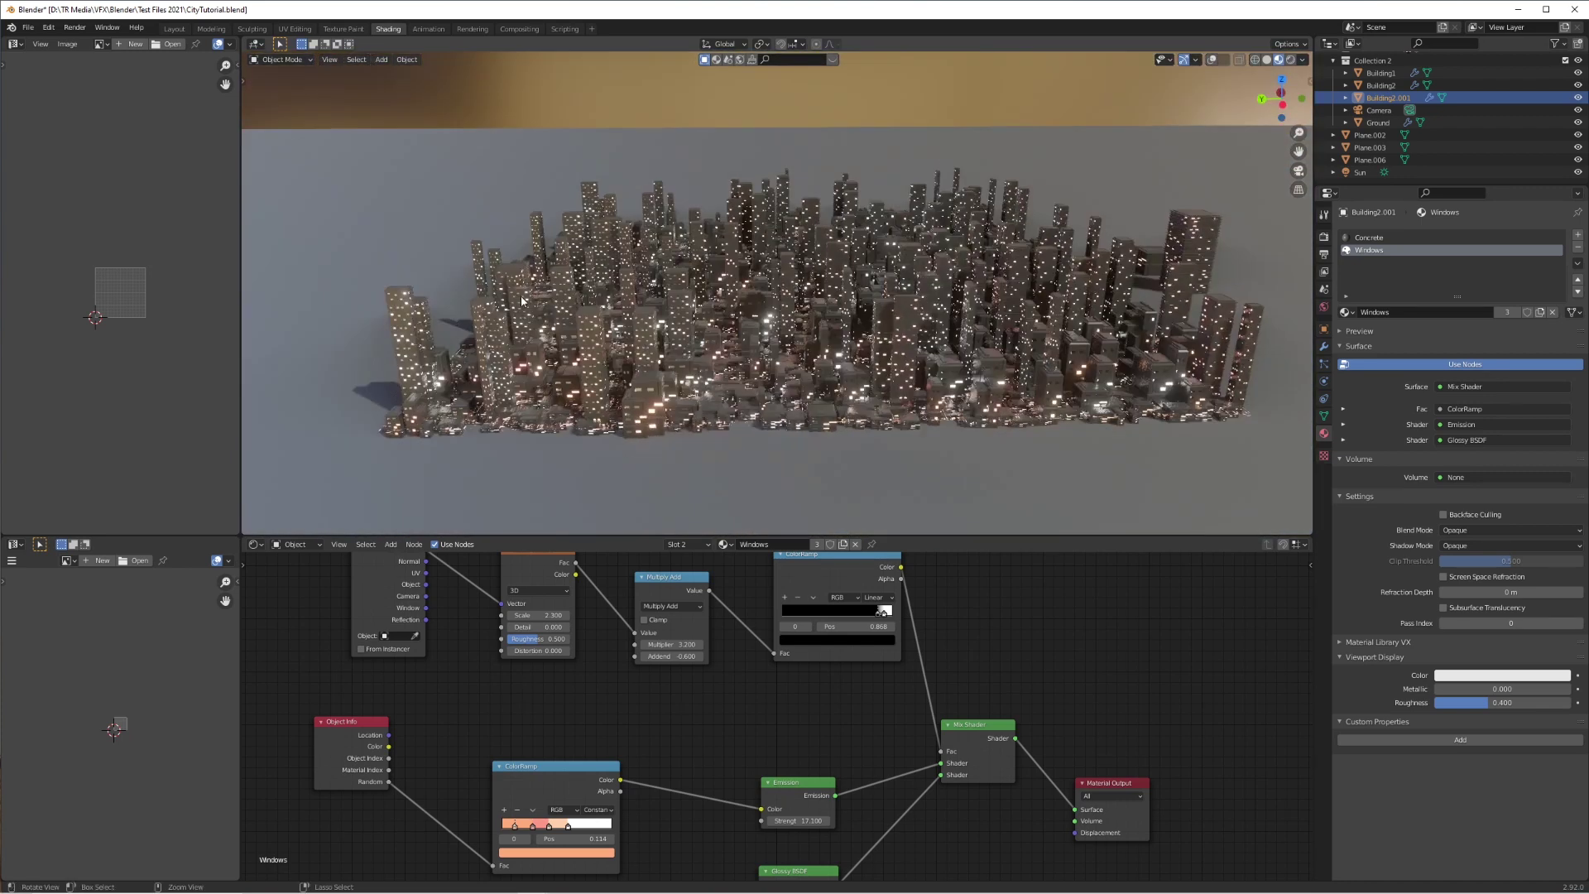
pyautogui.scroll(-4, 891, 335)
pyautogui.moveTo(891, 334); pyautogui.dragTo(976, 298, button='middle')
pyautogui.scroll(3, 936, 306)
pyautogui.scroll(4, 929, 331)
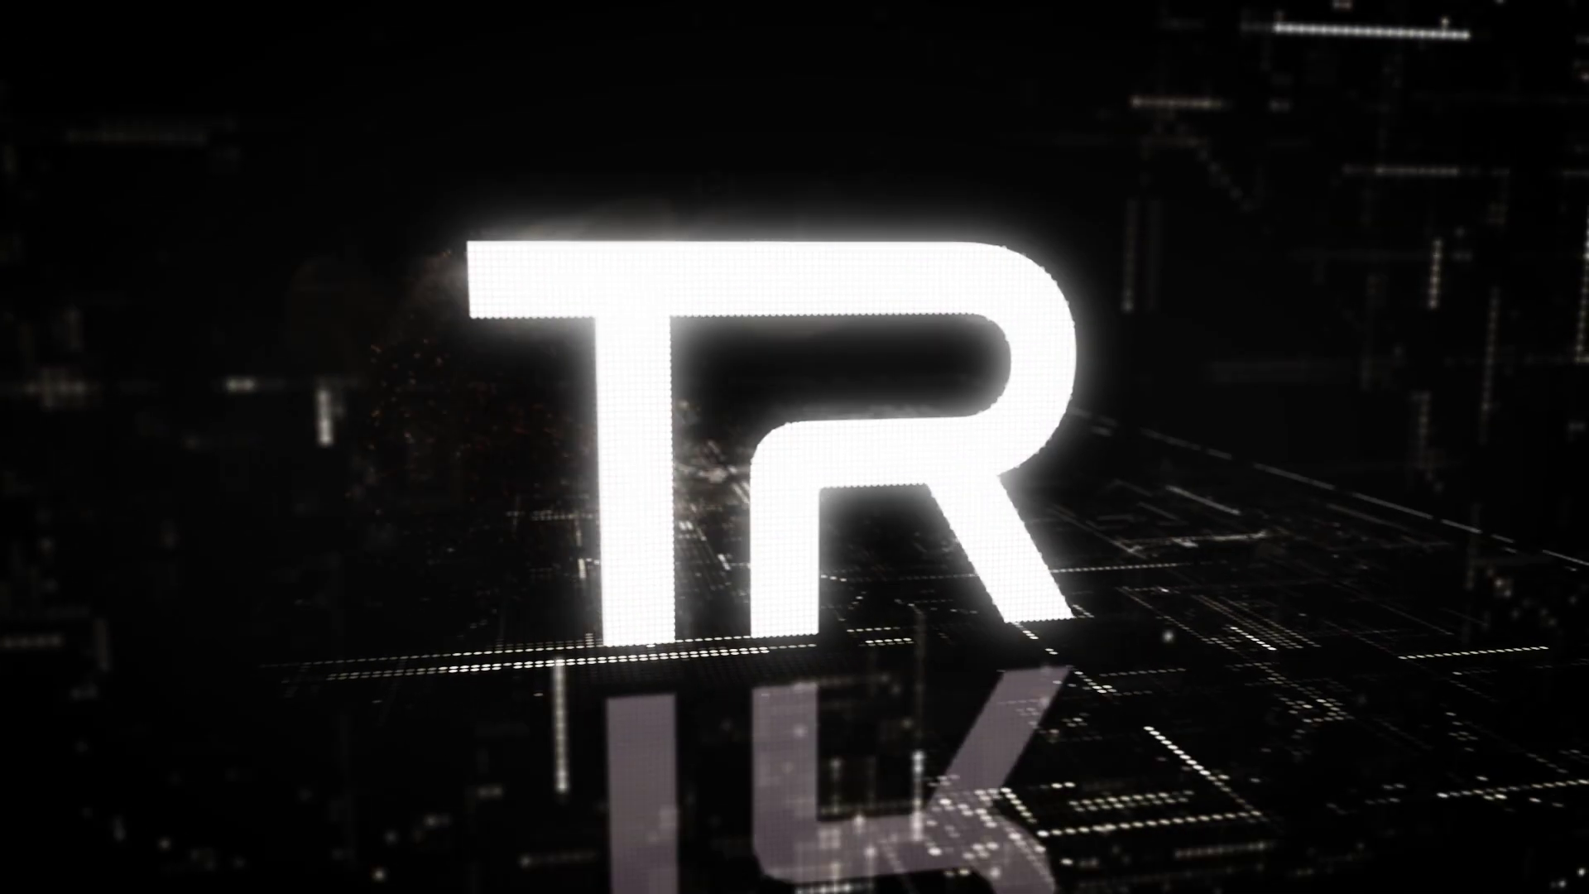